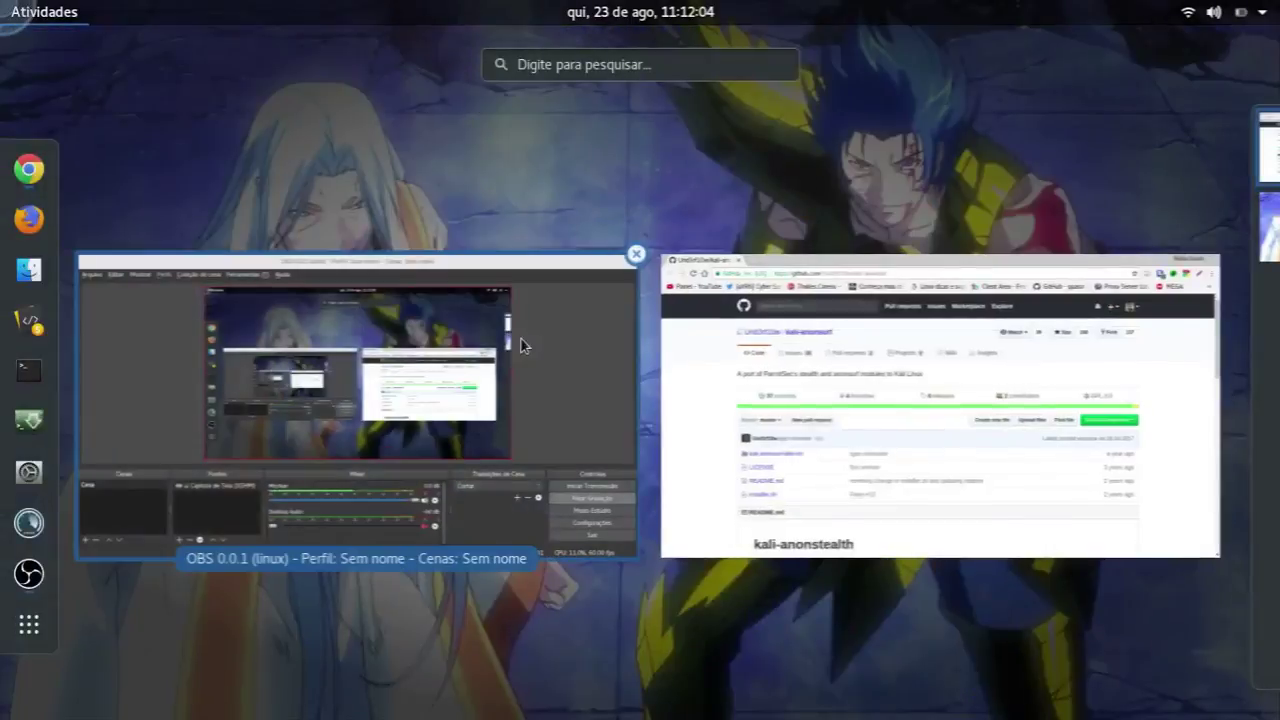
# Bring the Chrome window with the Und3rf10w/kali-anonsurf GitHub page to the front
pyautogui.click(847, 425)
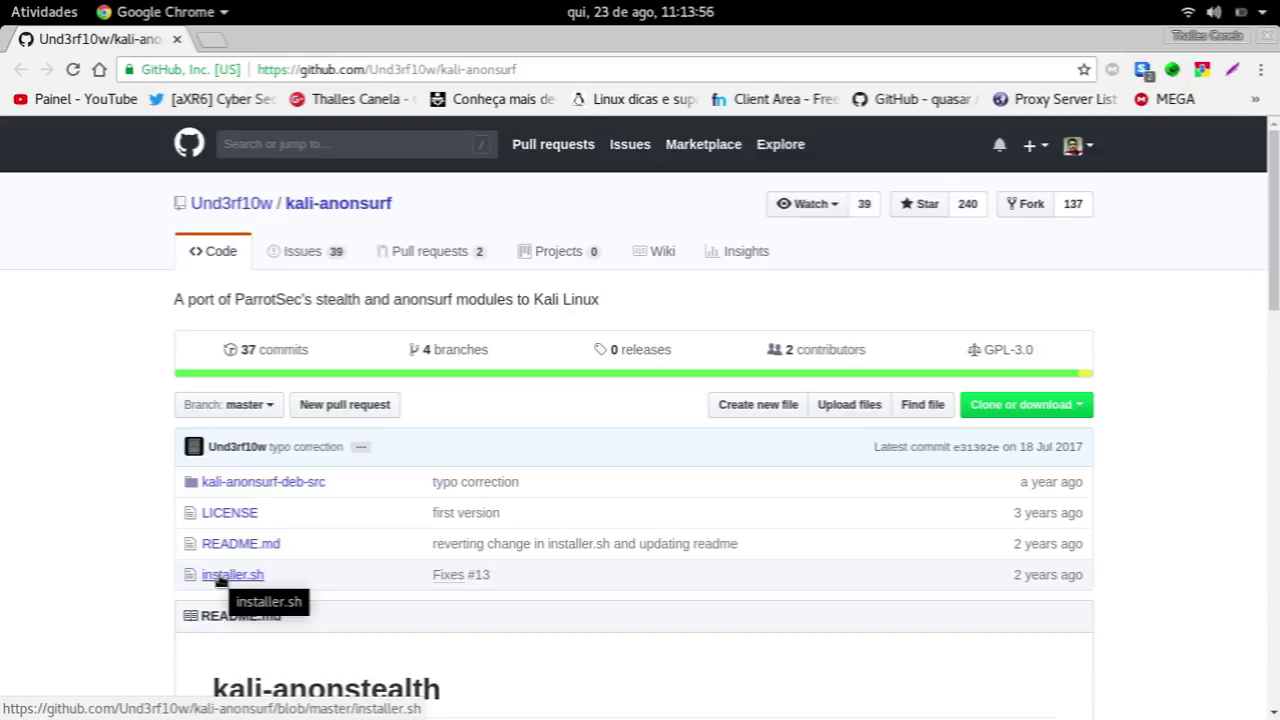
# Read the README's usage and installation sections, selecting 'installer' in the install command
pyautogui.scroll(-5, 167, 341)
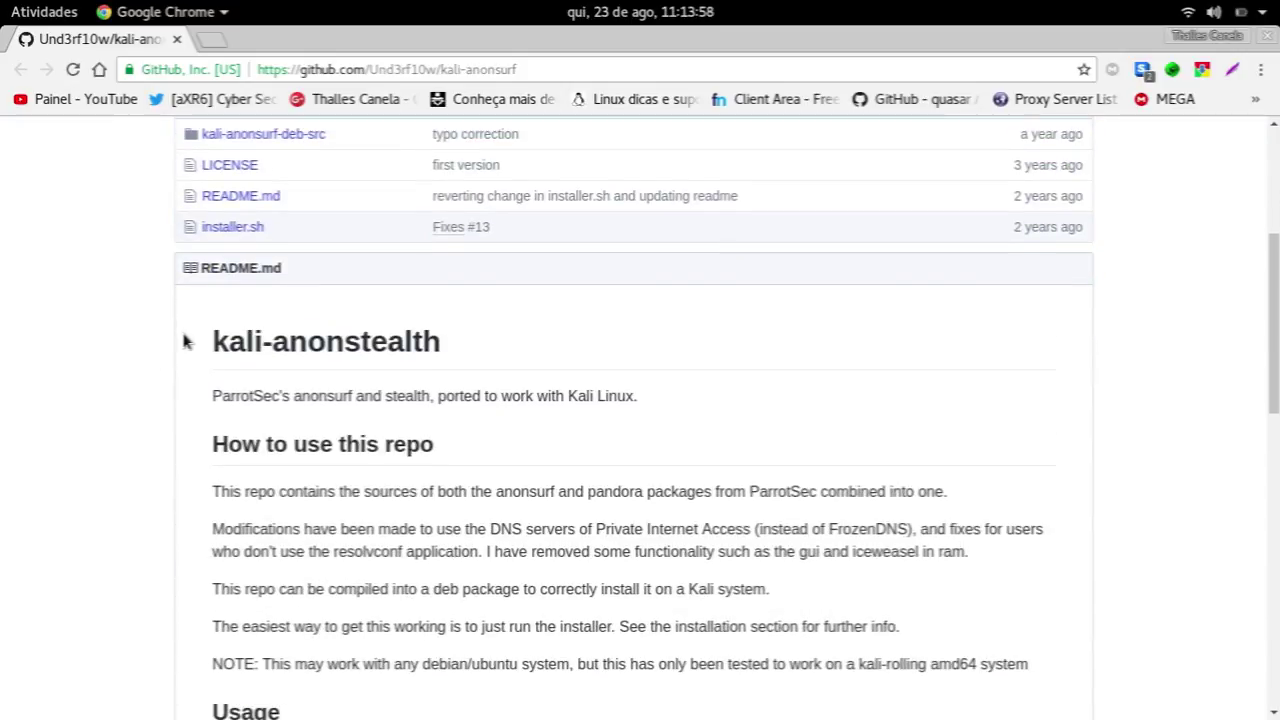
pyautogui.moveTo(326, 341)
pyautogui.scroll(5, 491, 329)
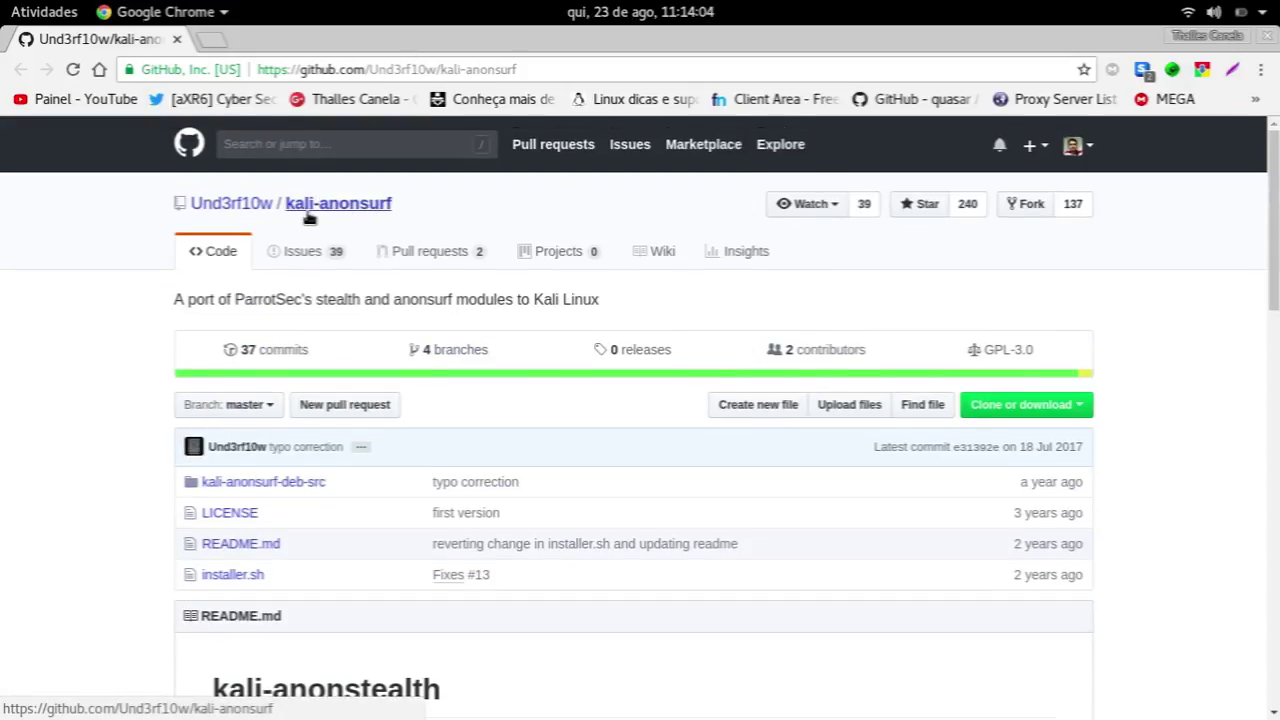
pyautogui.scroll(-2, 3, 414)
pyautogui.scroll(-6, 3, 414)
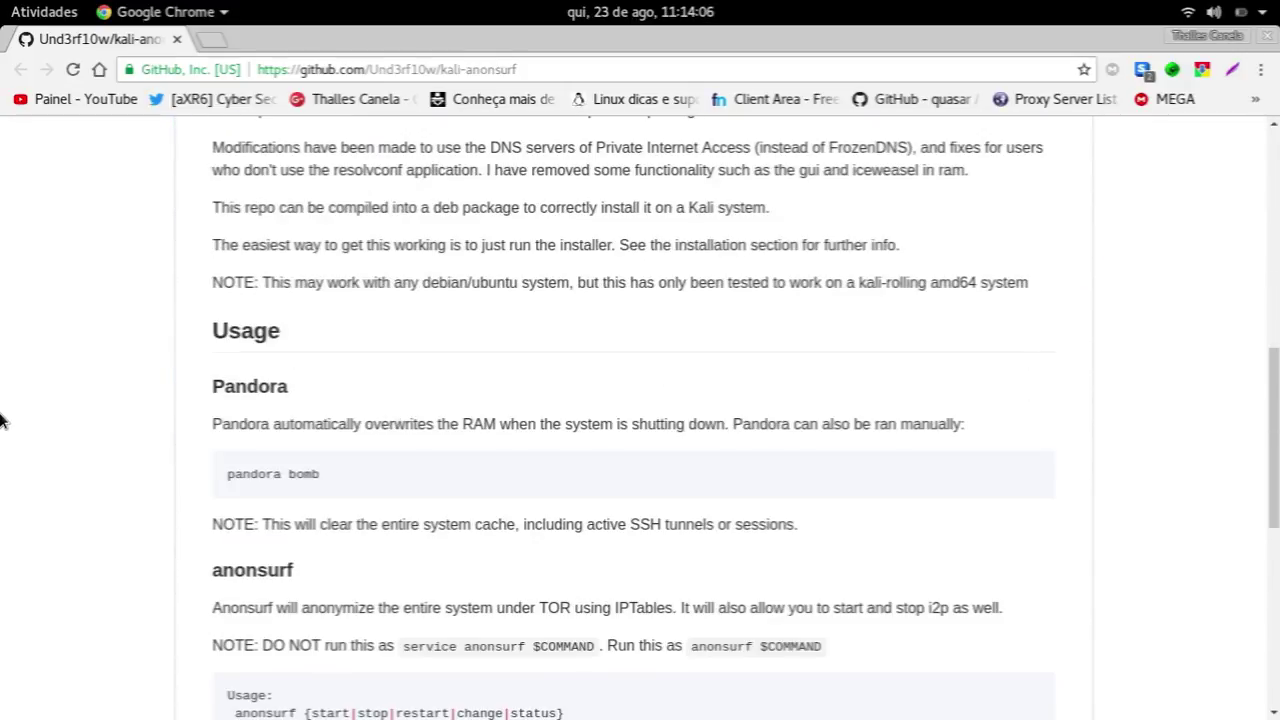
pyautogui.scroll(4, 3, 414)
pyautogui.scroll(-4, 54, 557)
pyautogui.scroll(-3, 54, 557)
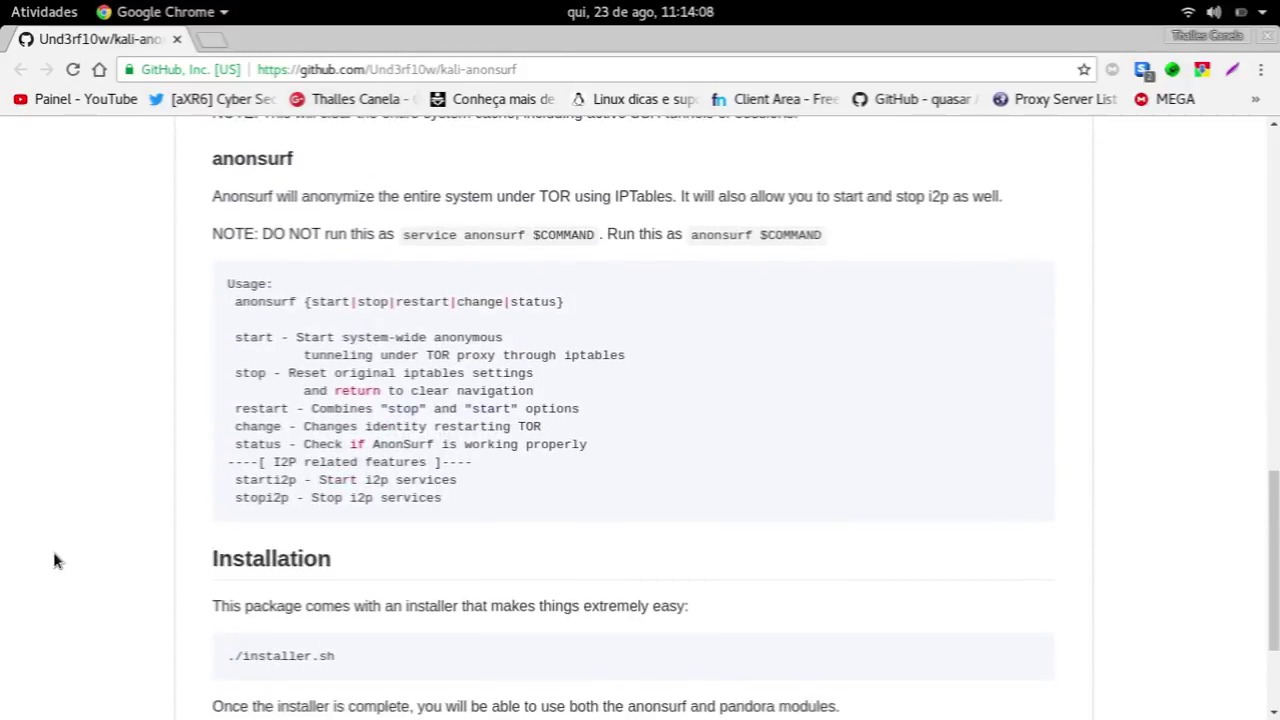
pyautogui.scroll(8, 54, 557)
pyautogui.scroll(-4, 90, 510)
pyautogui.scroll(-4, 40, 320)
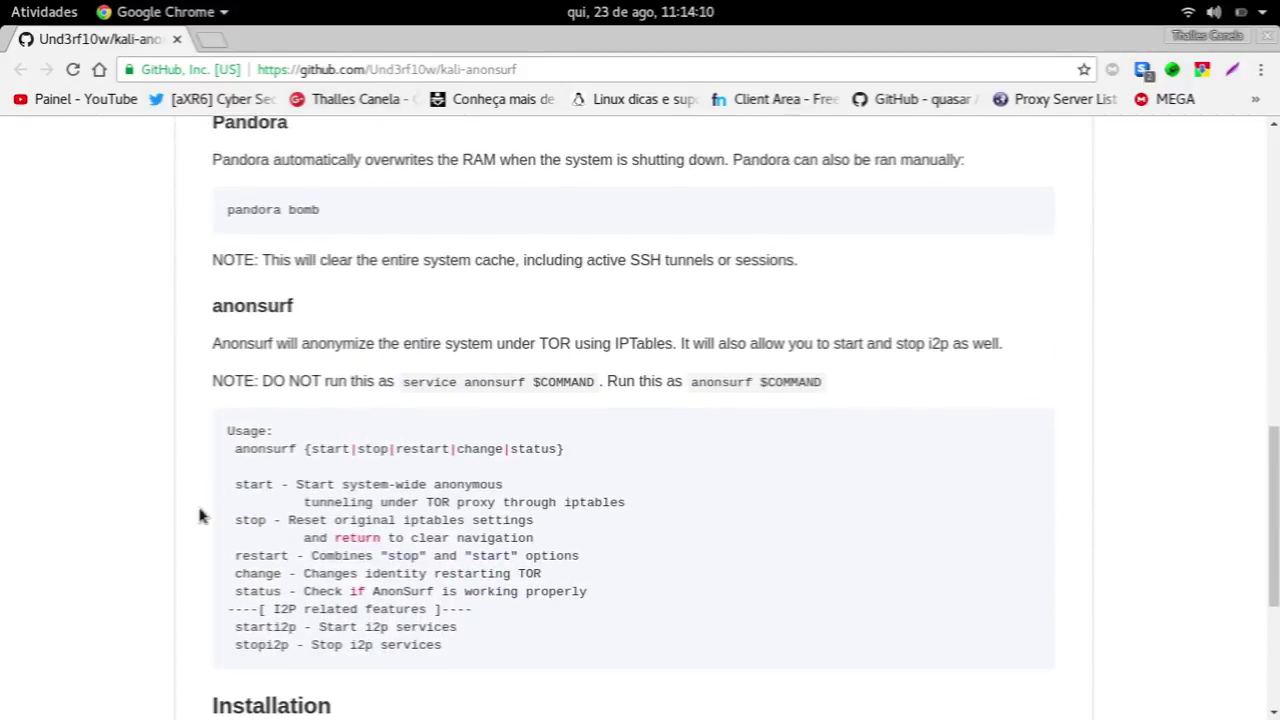
pyautogui.scroll(-4, 198, 508)
pyautogui.moveTo(228, 232); pyautogui.dragTo(238, 251)
pyautogui.moveTo(403, 372); pyautogui.dragTo(337, 537)
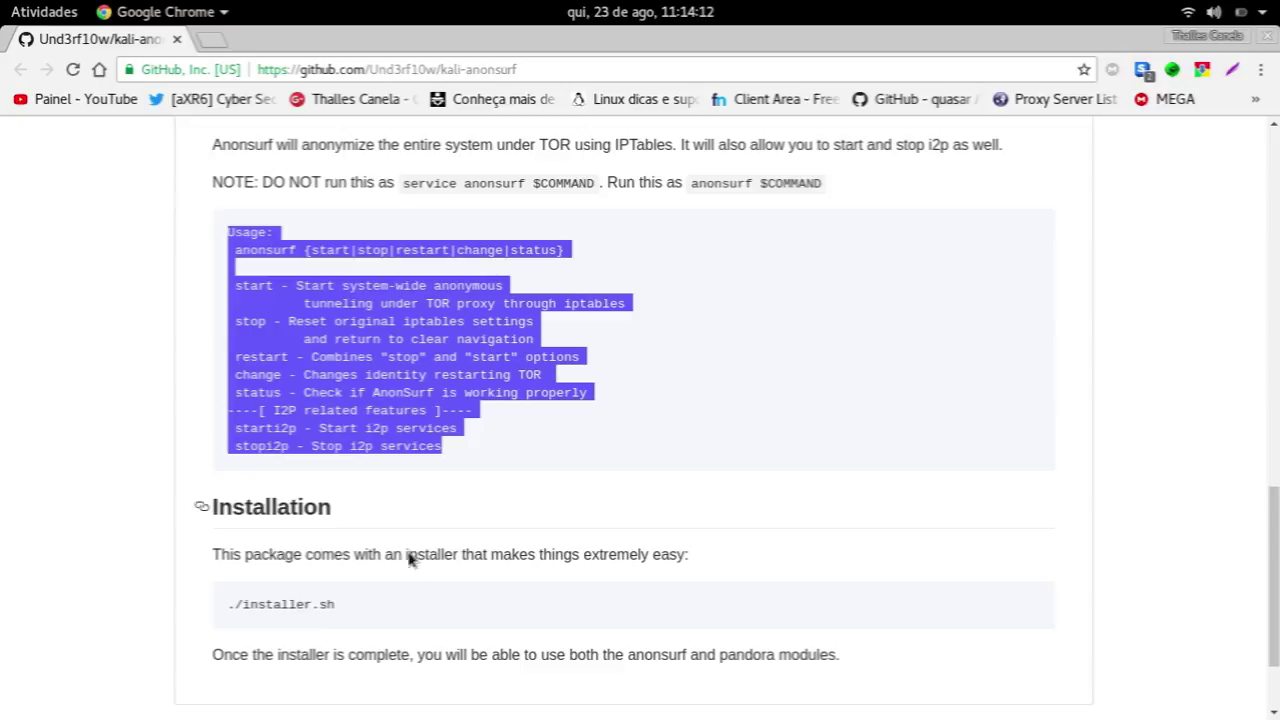
pyautogui.doubleClick(297, 605)
# Copy the repository's HTTPS clone URL from the 'Clone or download' panel
pyautogui.scroll(3, 567, 499)
pyautogui.scroll(5, 567, 499)
pyautogui.scroll(5, 567, 499)
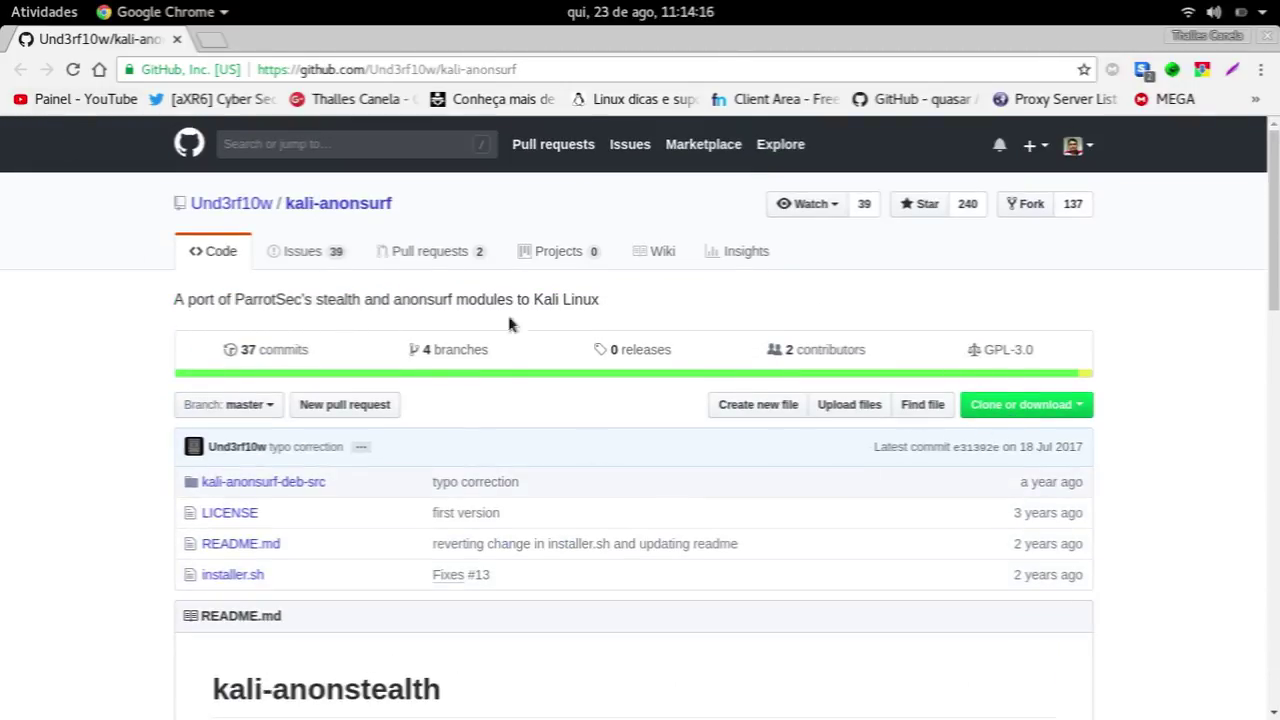
pyautogui.click(999, 412)
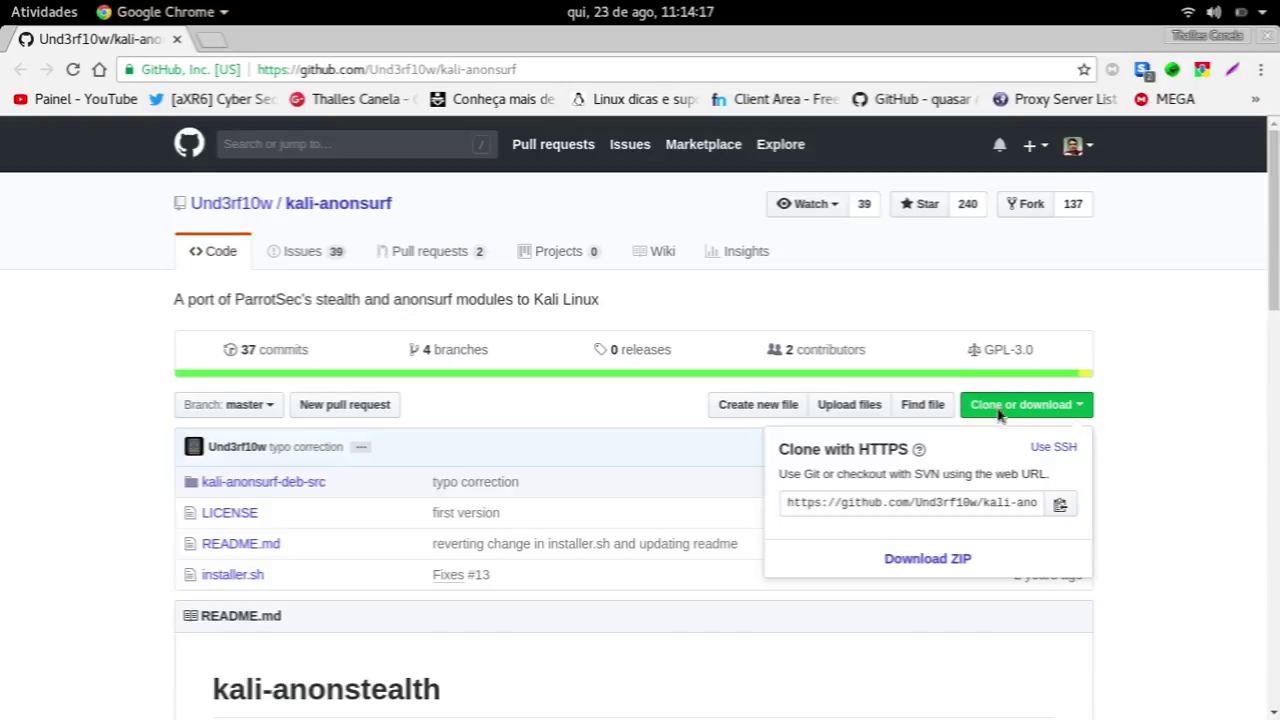
pyautogui.click(1060, 505)
pyautogui.press('F12')
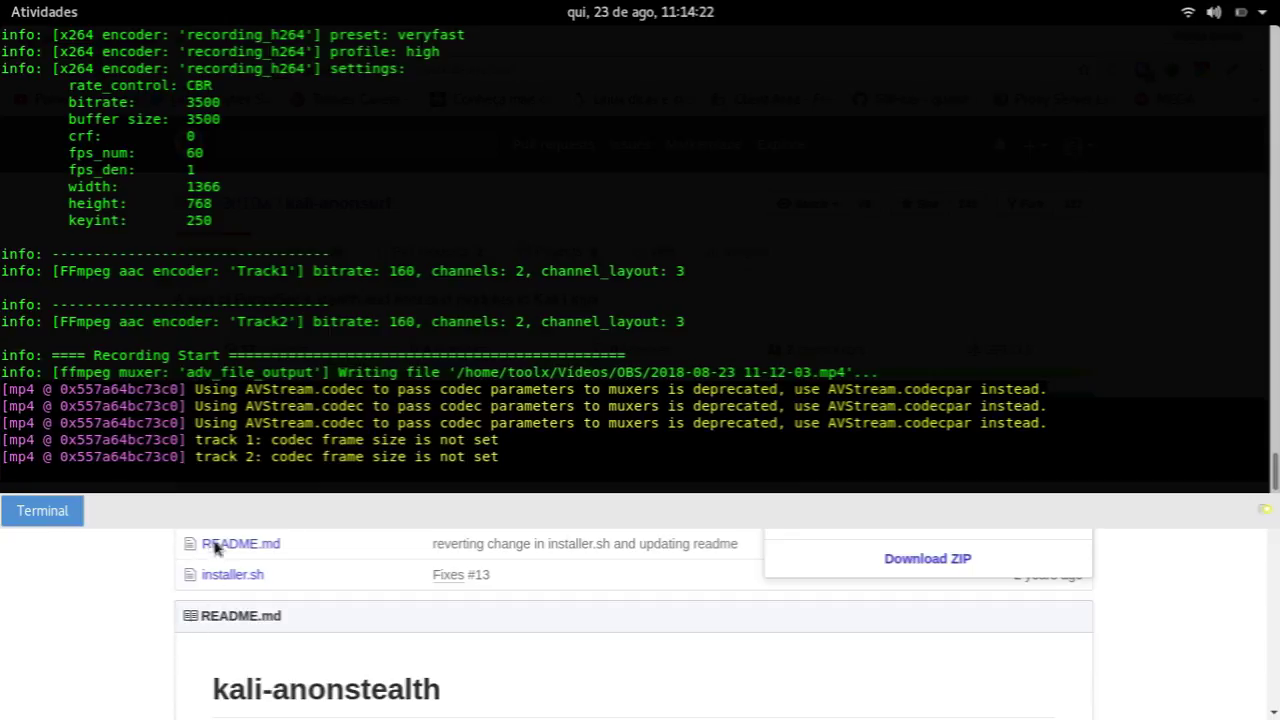
# Become root with su, move into /opt and list its contents
pyautogui.doubleClick(216, 519)
pyautogui.write('su')
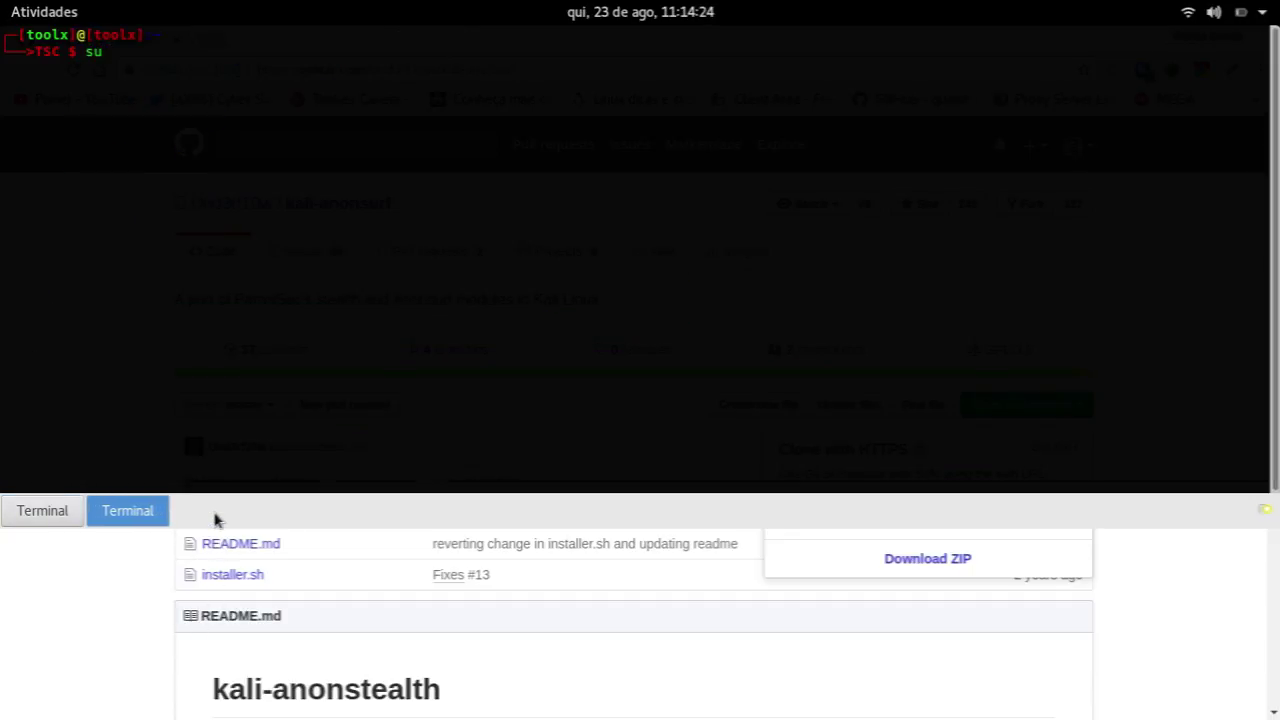
pyautogui.press('Return')
pyautogui.press('Return')
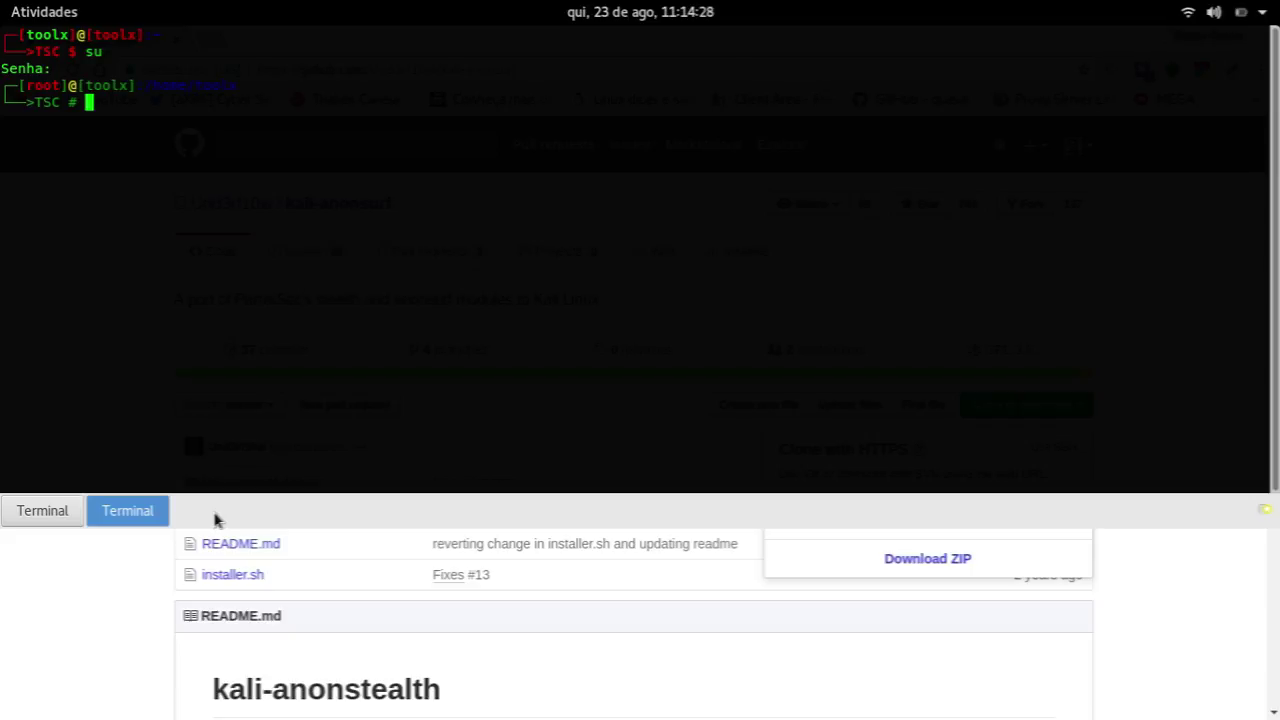
pyautogui.write('cd /opt')
pyautogui.press('Return')
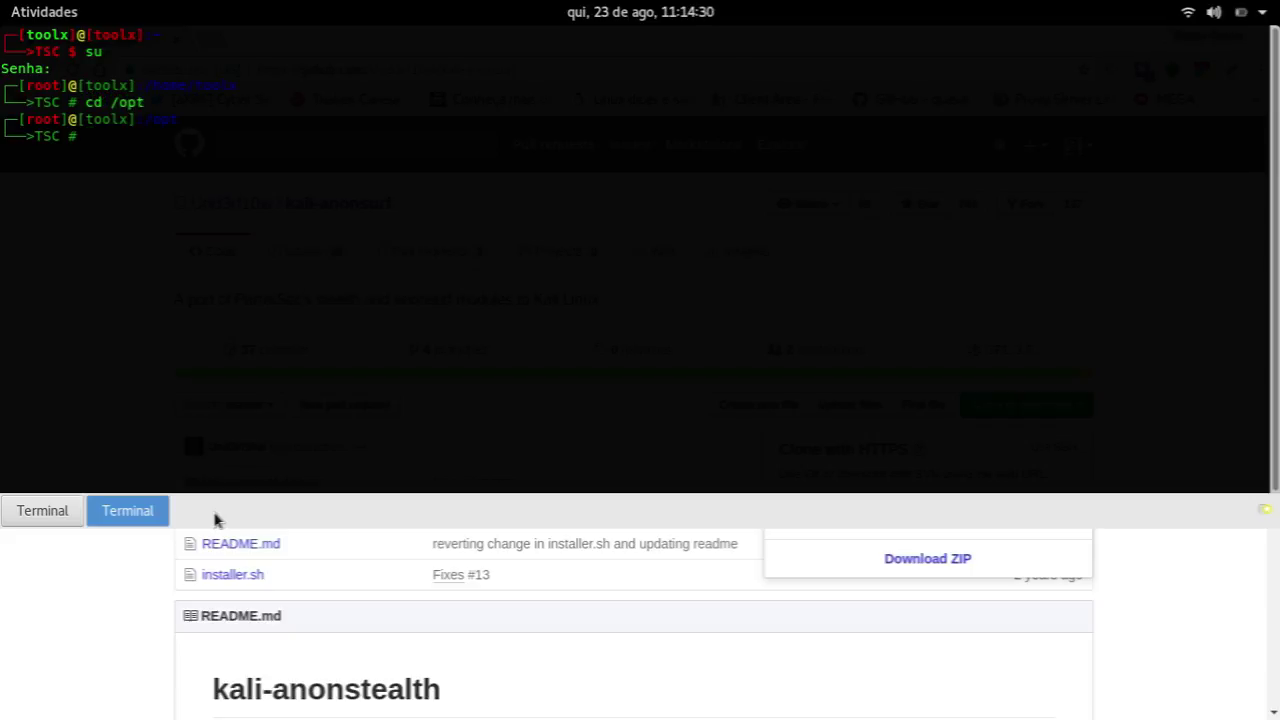
pyautogui.write('ls')
pyautogui.press('Return')
pyautogui.write('clear')
pyautogui.press('Return')
pyautogui.write('ls')
pyautogui.press('Return')
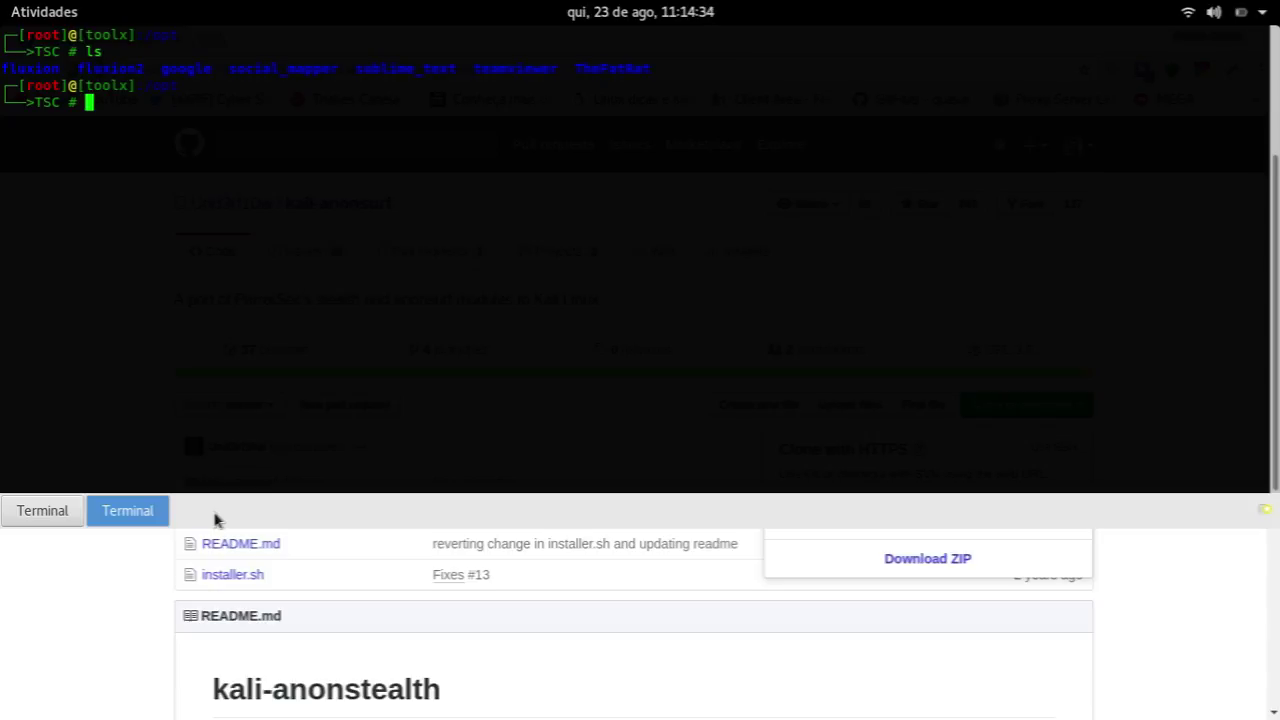
# Install git with 'apt install git' and clear the screen
pyautogui.write('apt instal')
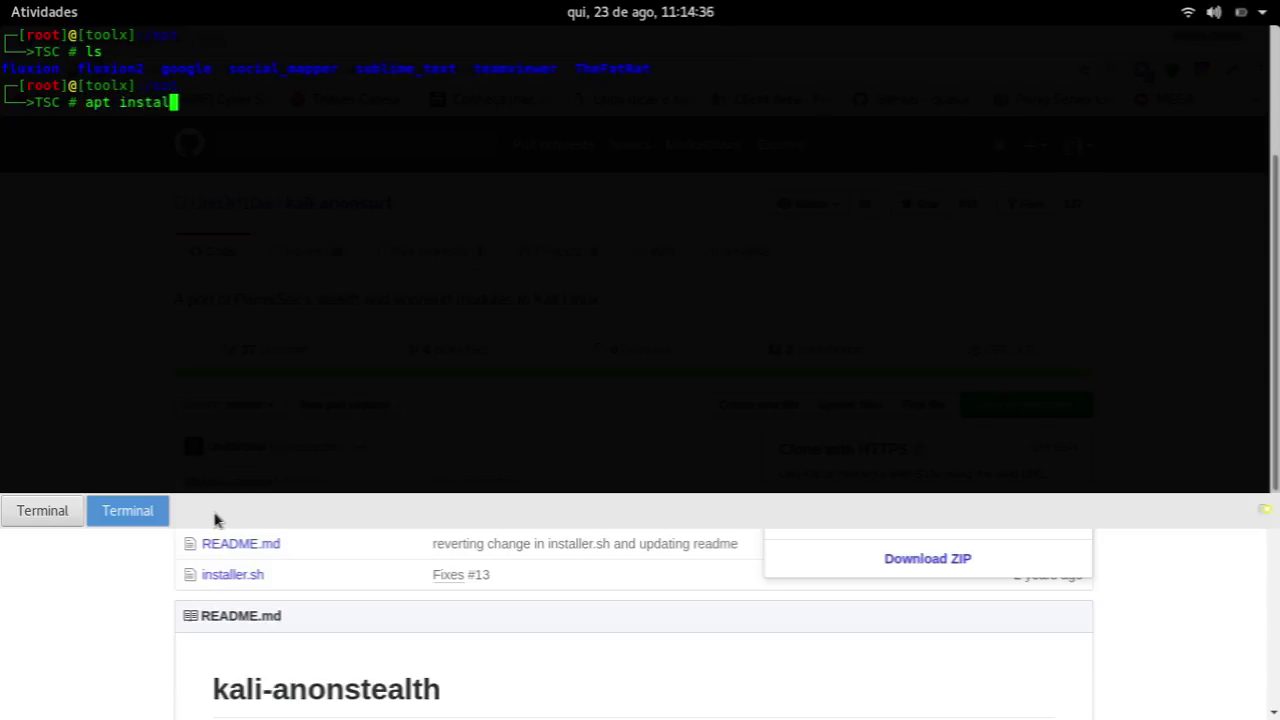
pyautogui.write('l git')
pyautogui.press('Return')
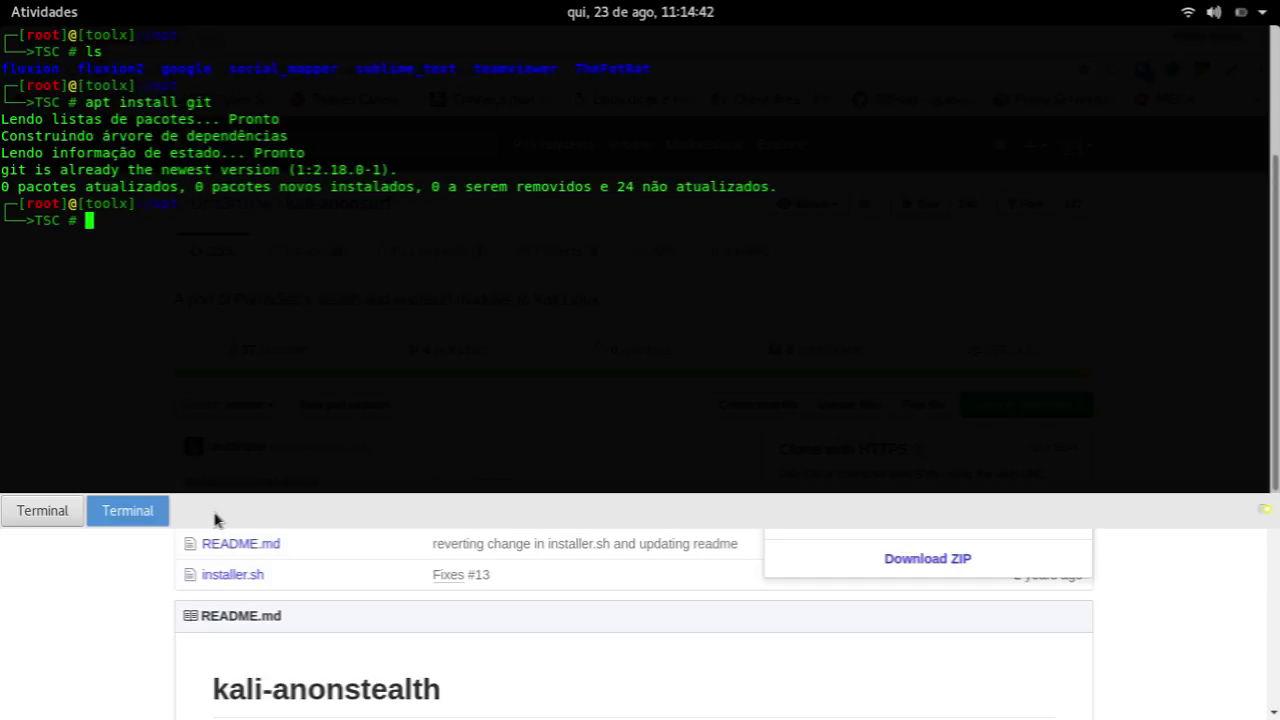
pyautogui.write('clear')
pyautogui.press('Return')
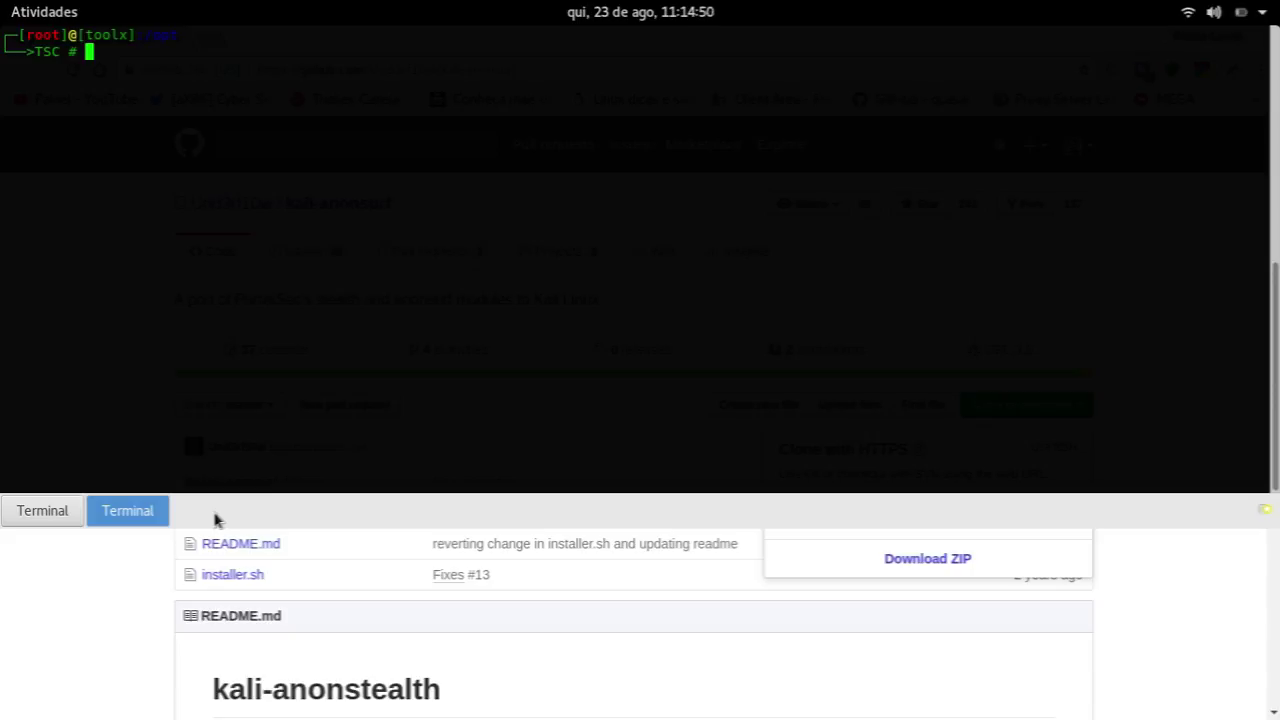
# Clone kali-anonsurf into /opt using 'git clone' with the pasted HTTPS URL
pyautogui.write('git clone')
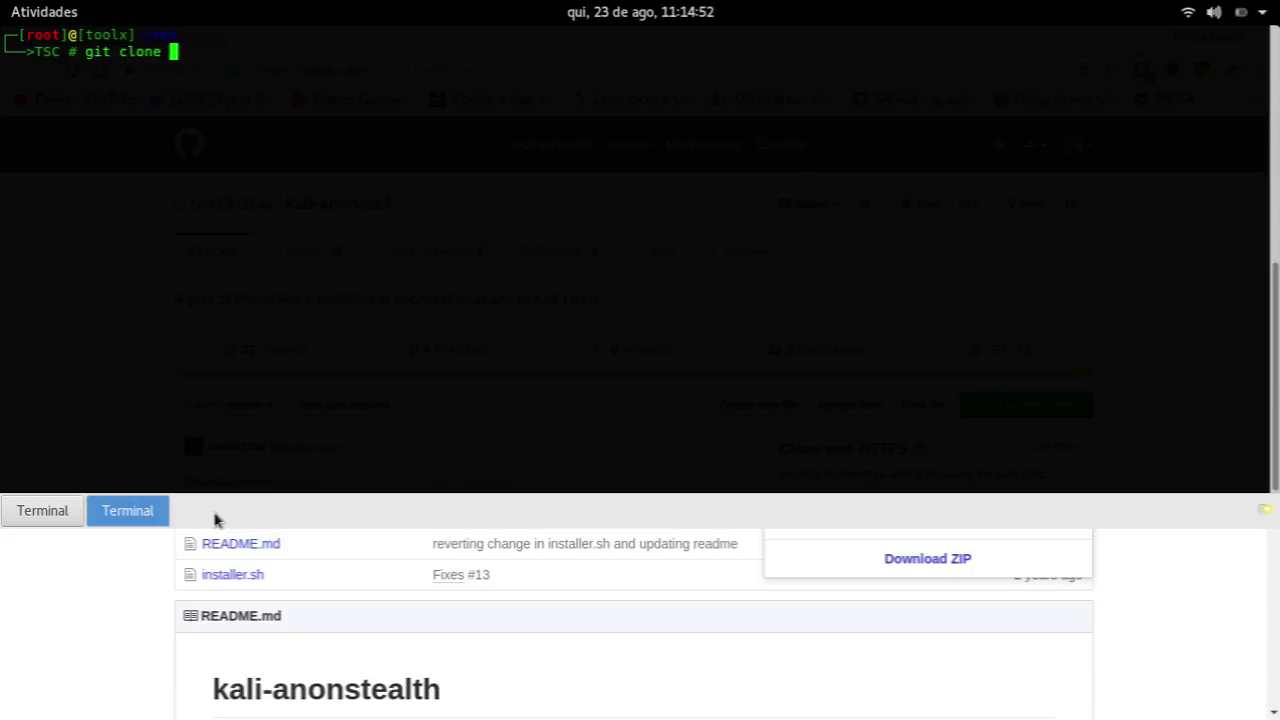
pyautogui.write('https://github.com/Und3rf10w/kali-anonsurf.git')
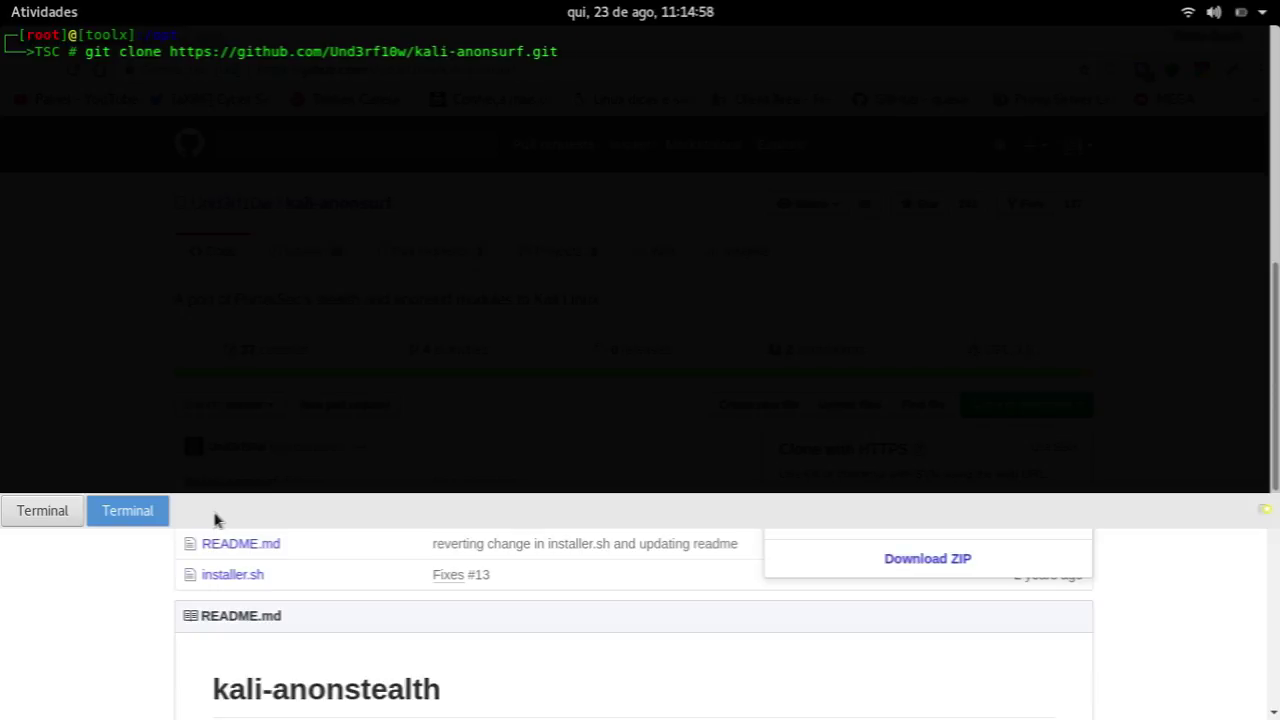
pyautogui.press('Return')
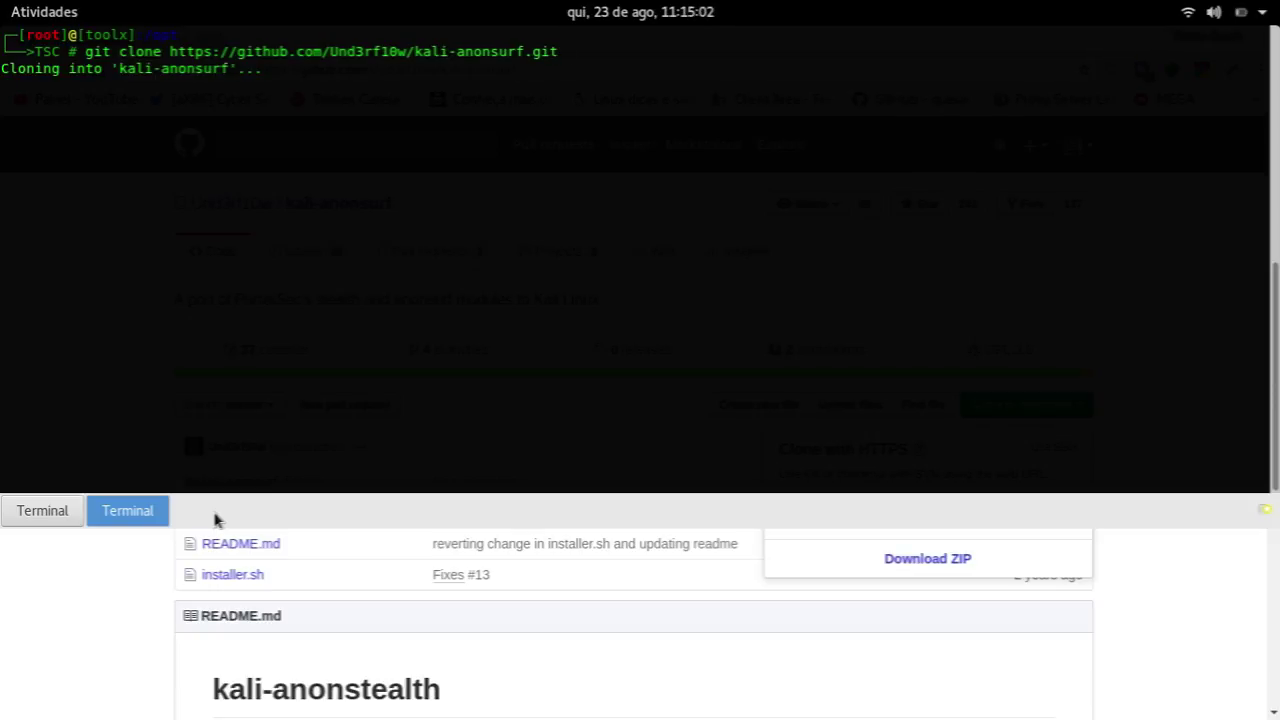
pyautogui.press('F12')
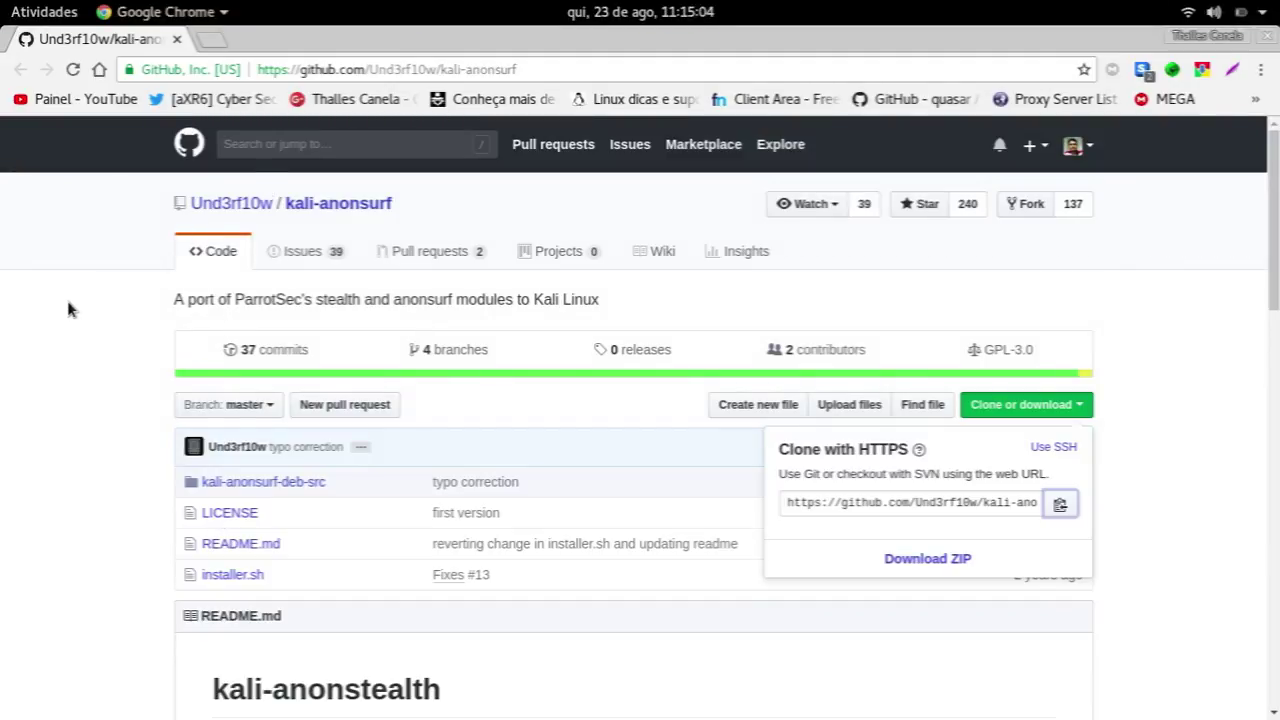
# Close the clone panel and open installer.sh from the repository's file list
pyautogui.click(791, 366)
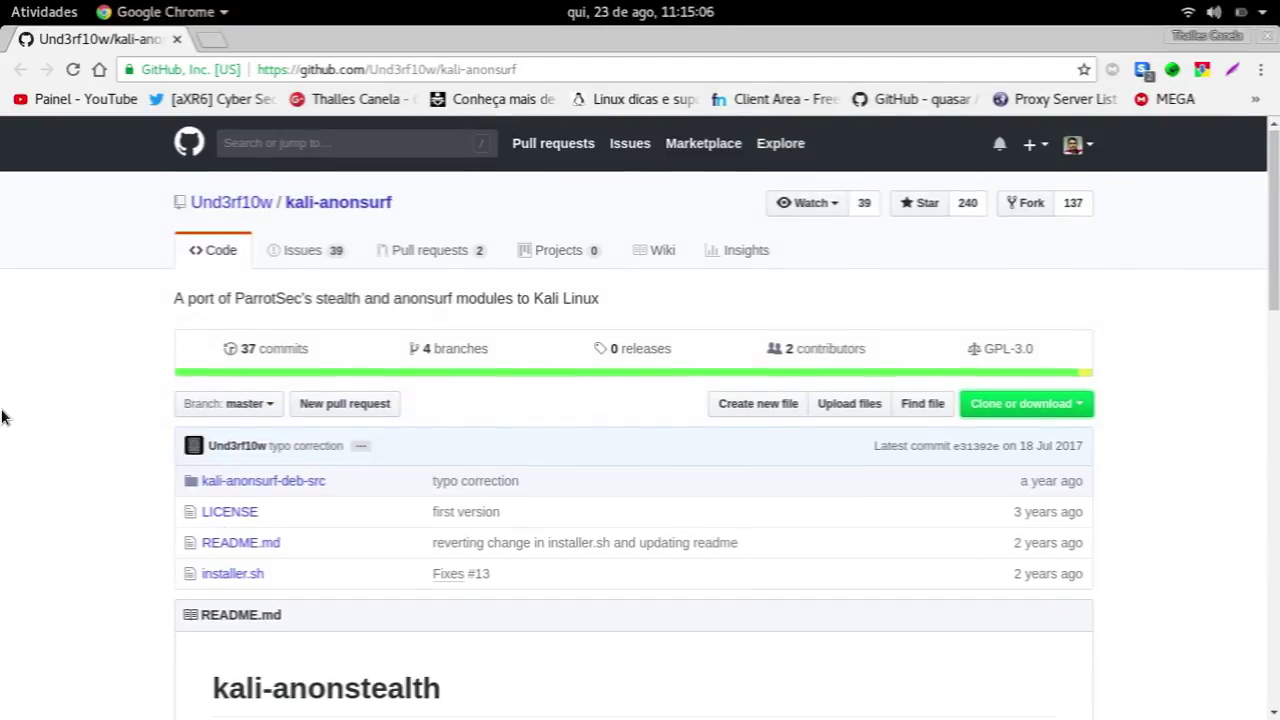
pyautogui.scroll(-3, 120, 390)
pyautogui.moveTo(169, 333); pyautogui.dragTo(643, 464)
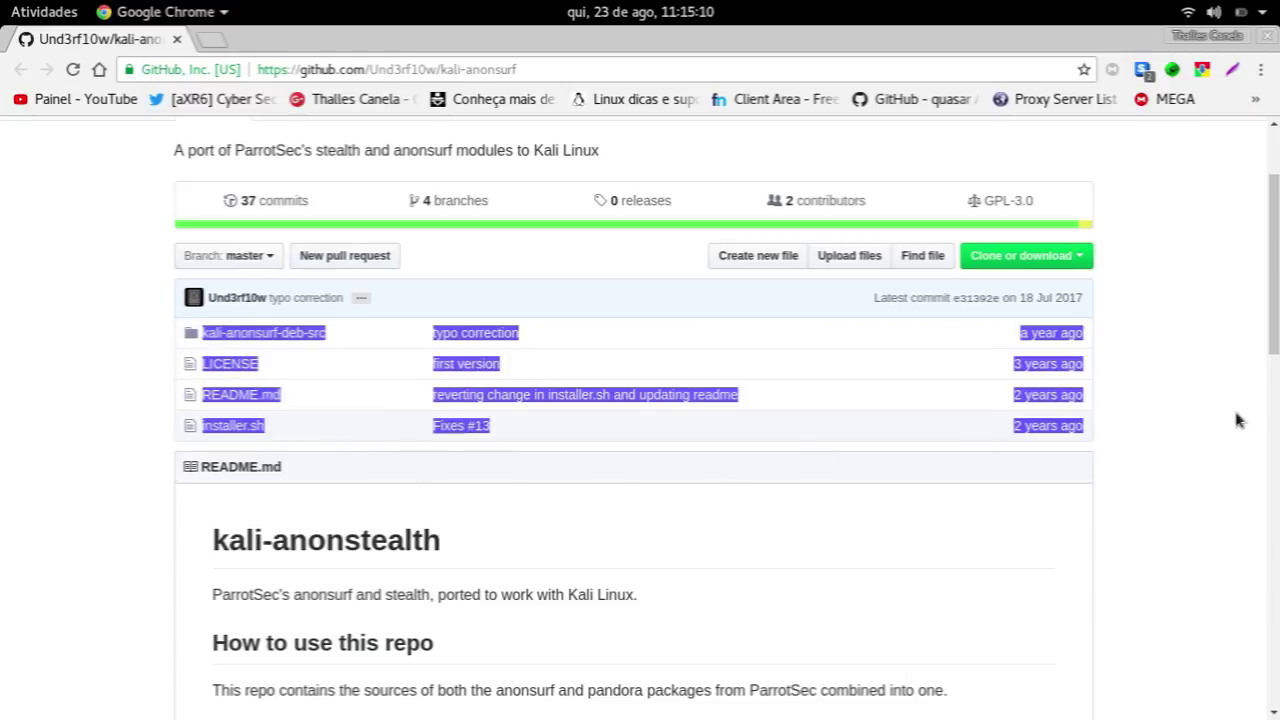
pyautogui.click(14, 436)
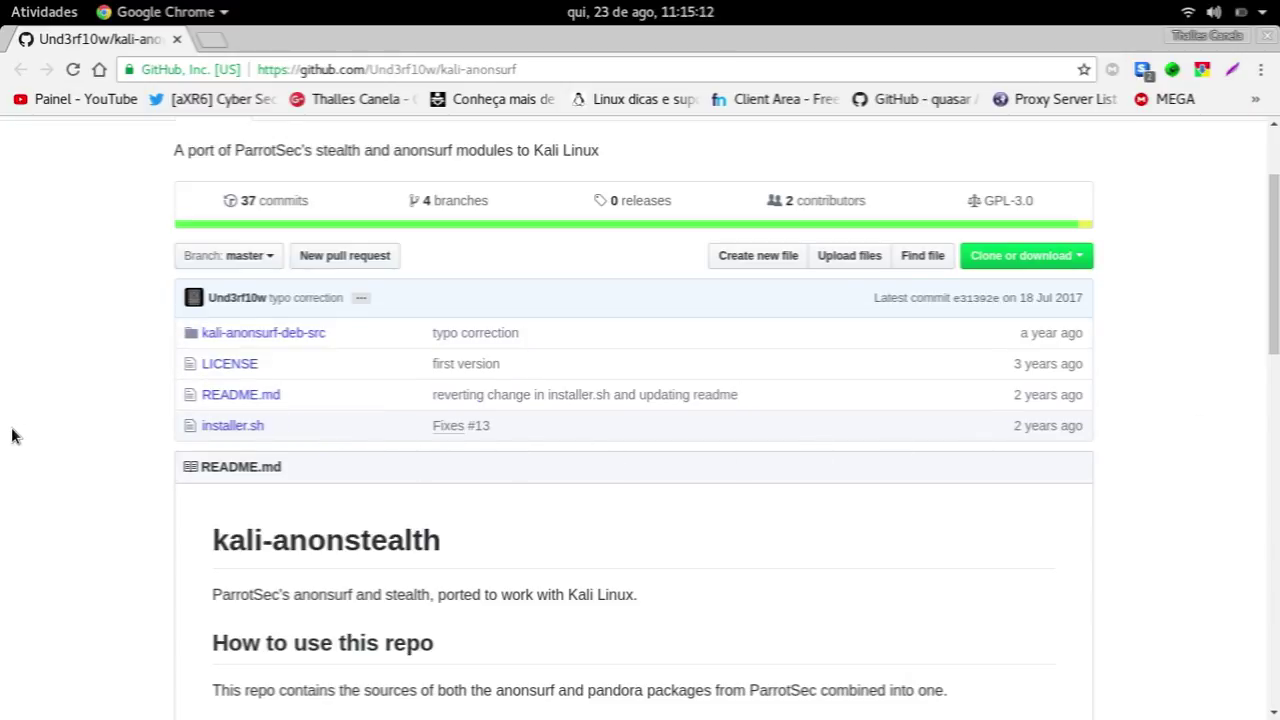
pyautogui.click(220, 428)
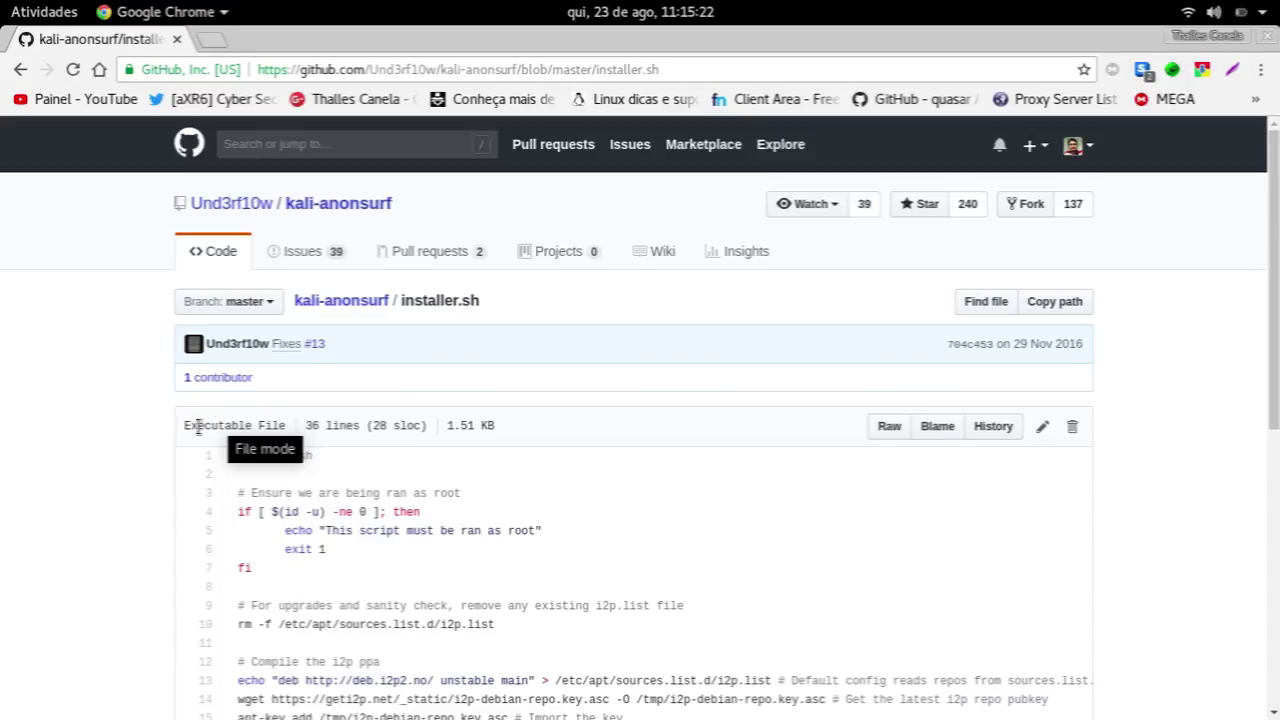
pyautogui.scroll(-4, 2, 443)
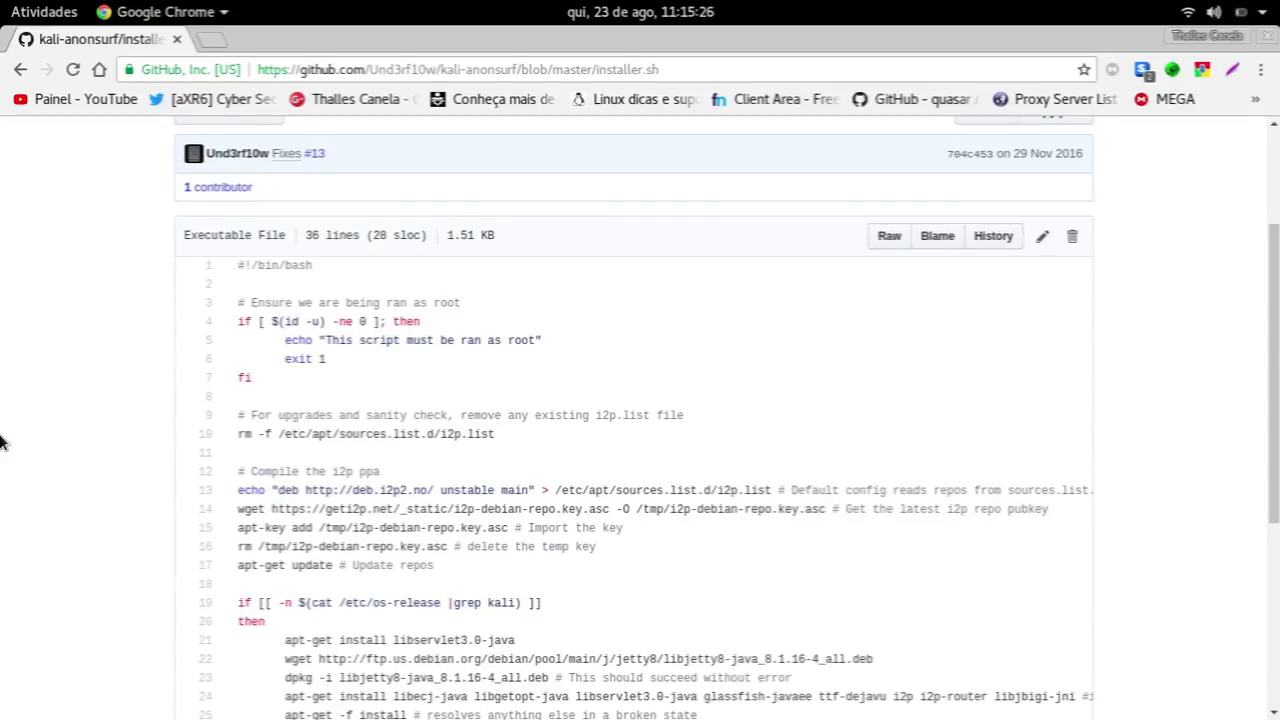
pyautogui.scroll(-1, 125, 366)
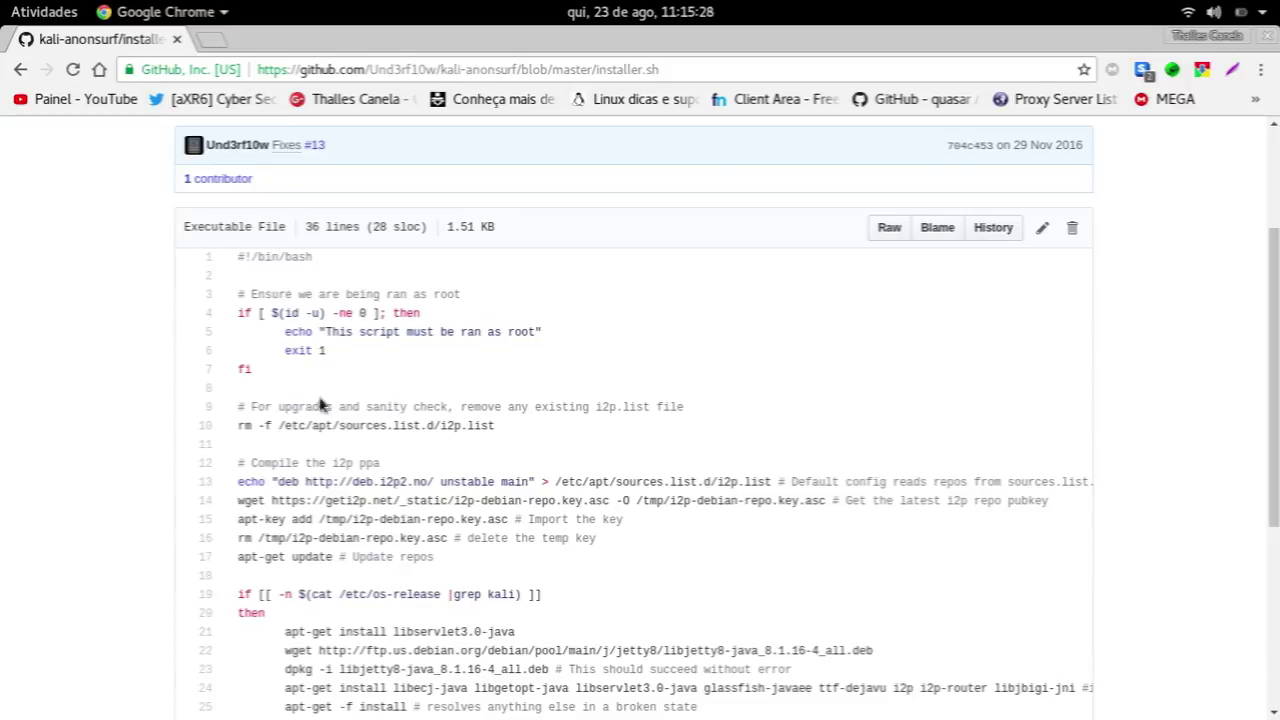
pyautogui.moveTo(240, 314); pyautogui.dragTo(325, 375)
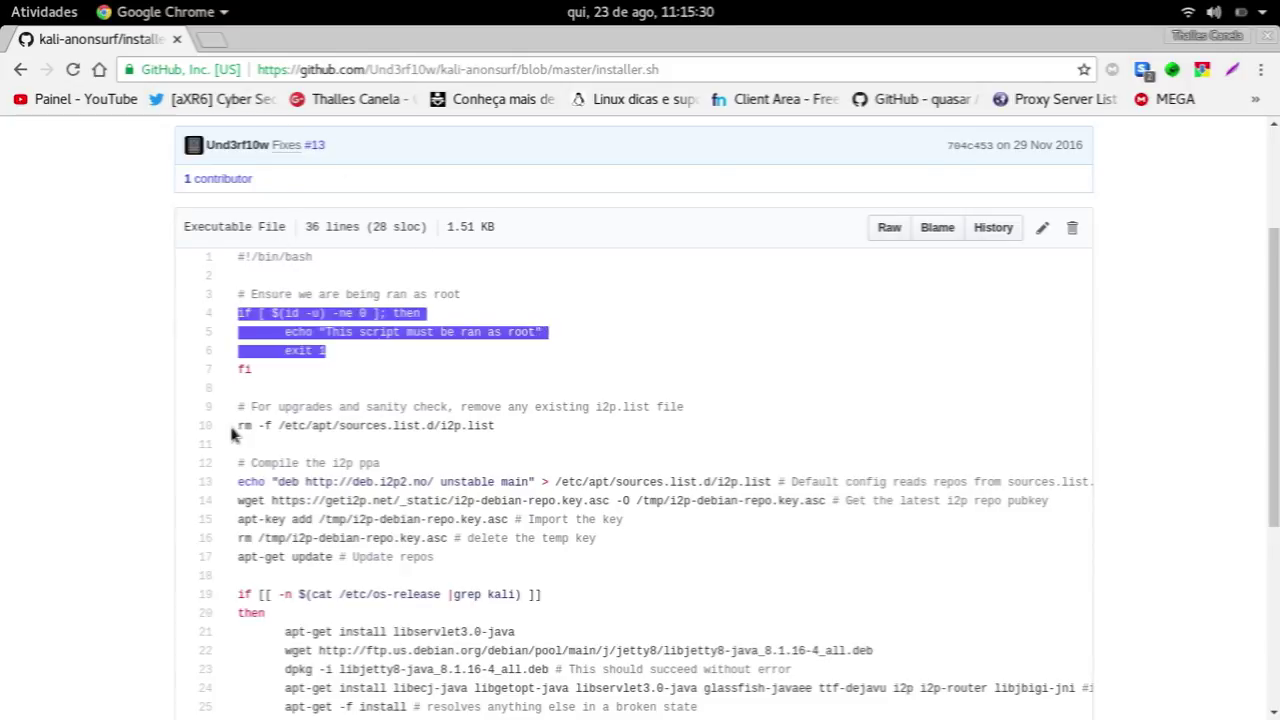
pyautogui.scroll(-2, 265, 350)
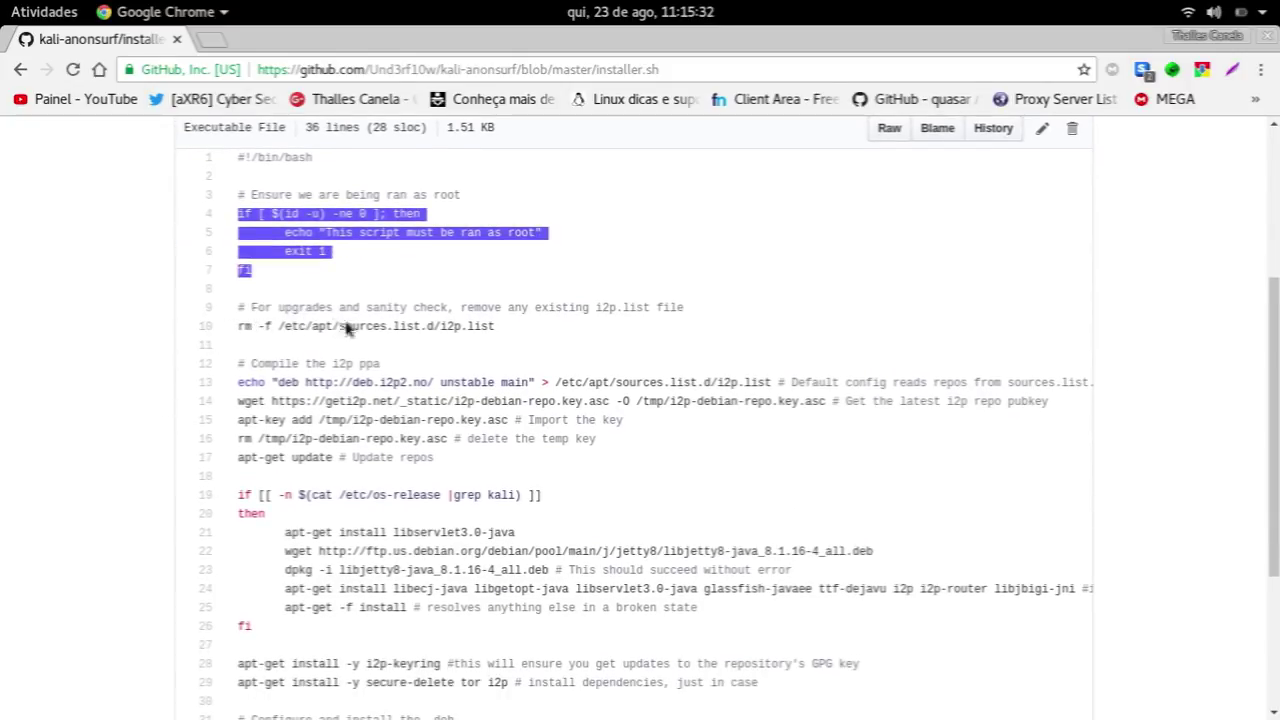
pyautogui.tripleClick(487, 328)
pyautogui.moveTo(485, 332)
pyautogui.mouseDown()
pyautogui.moveTo(455, 335)
pyautogui.moveTo(505, 330)
pyautogui.mouseUp()
pyautogui.click(440, 326)
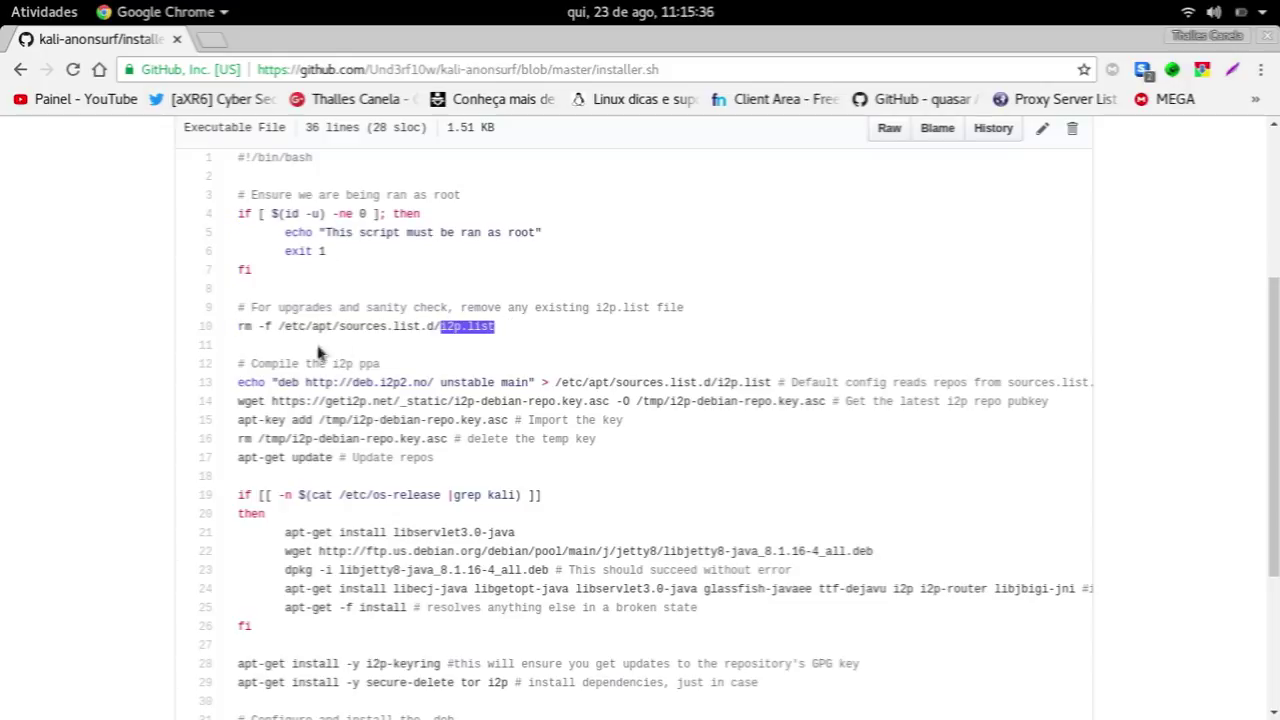
pyautogui.moveTo(279, 326); pyautogui.dragTo(430, 326)
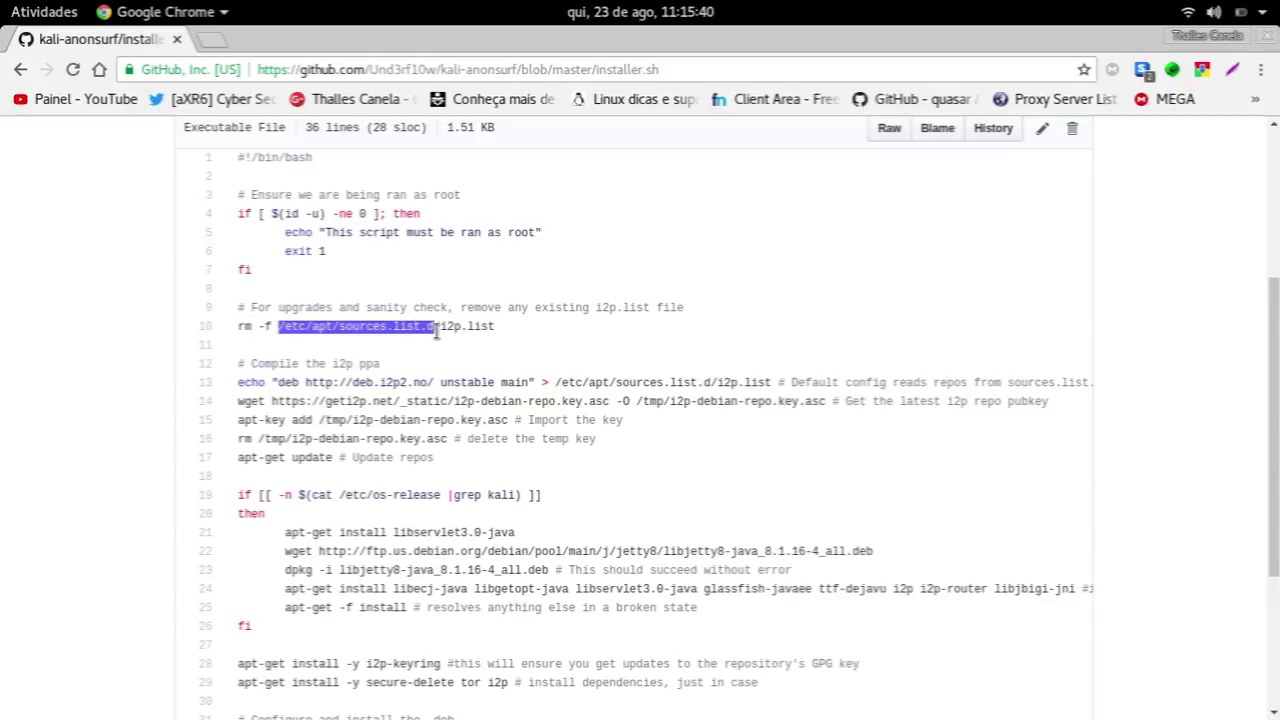
pyautogui.moveTo(508, 335); pyautogui.dragTo(237, 327)
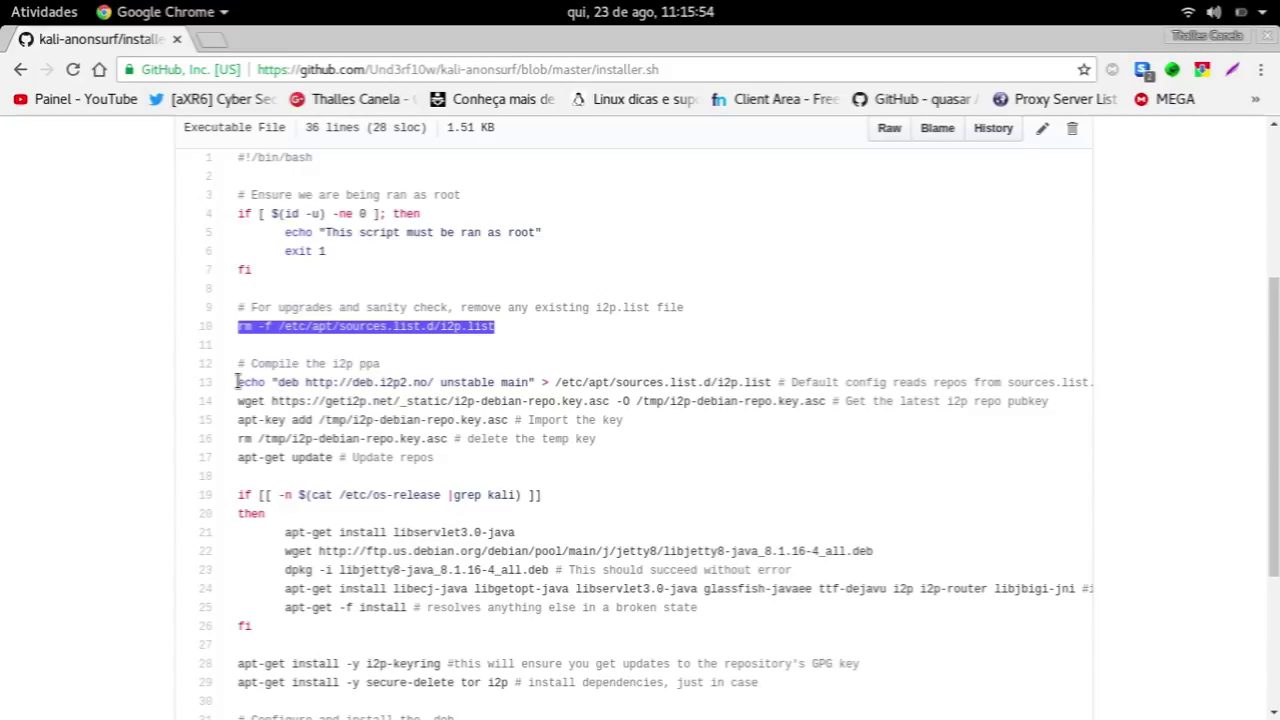
pyautogui.moveTo(238, 382); pyautogui.dragTo(768, 382)
pyautogui.click(711, 382)
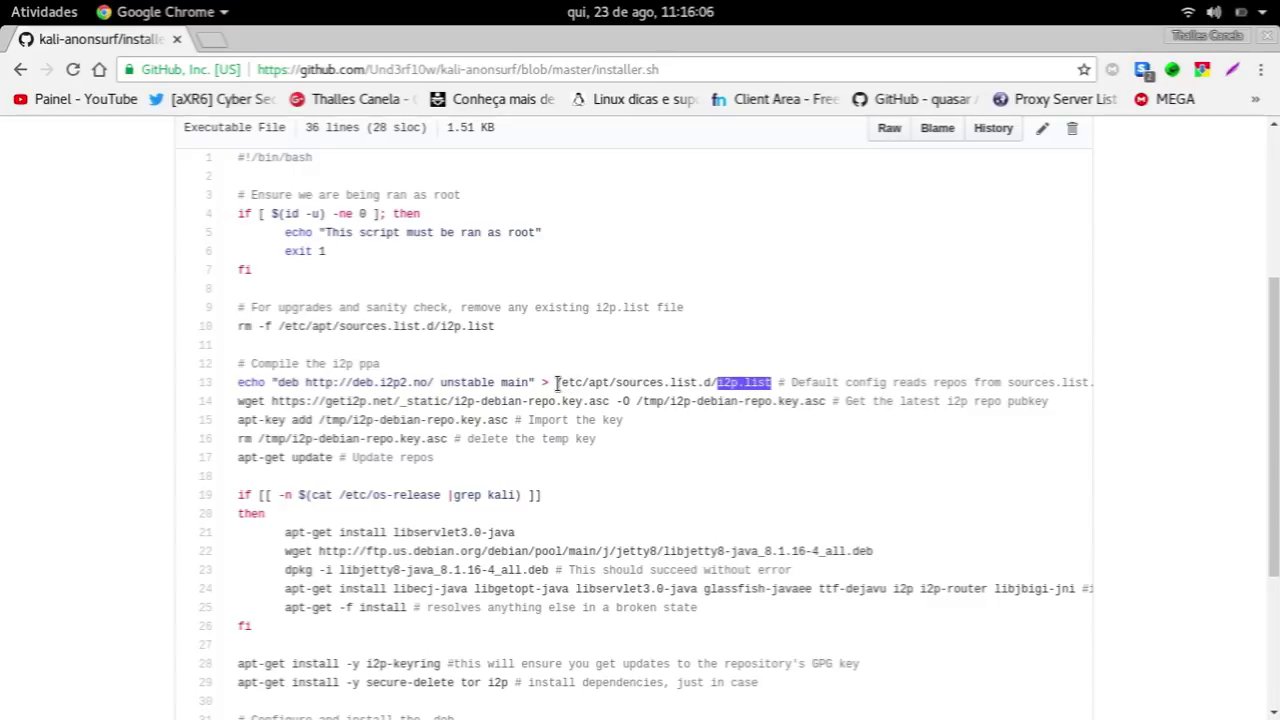
pyautogui.moveTo(557, 382); pyautogui.dragTo(712, 382)
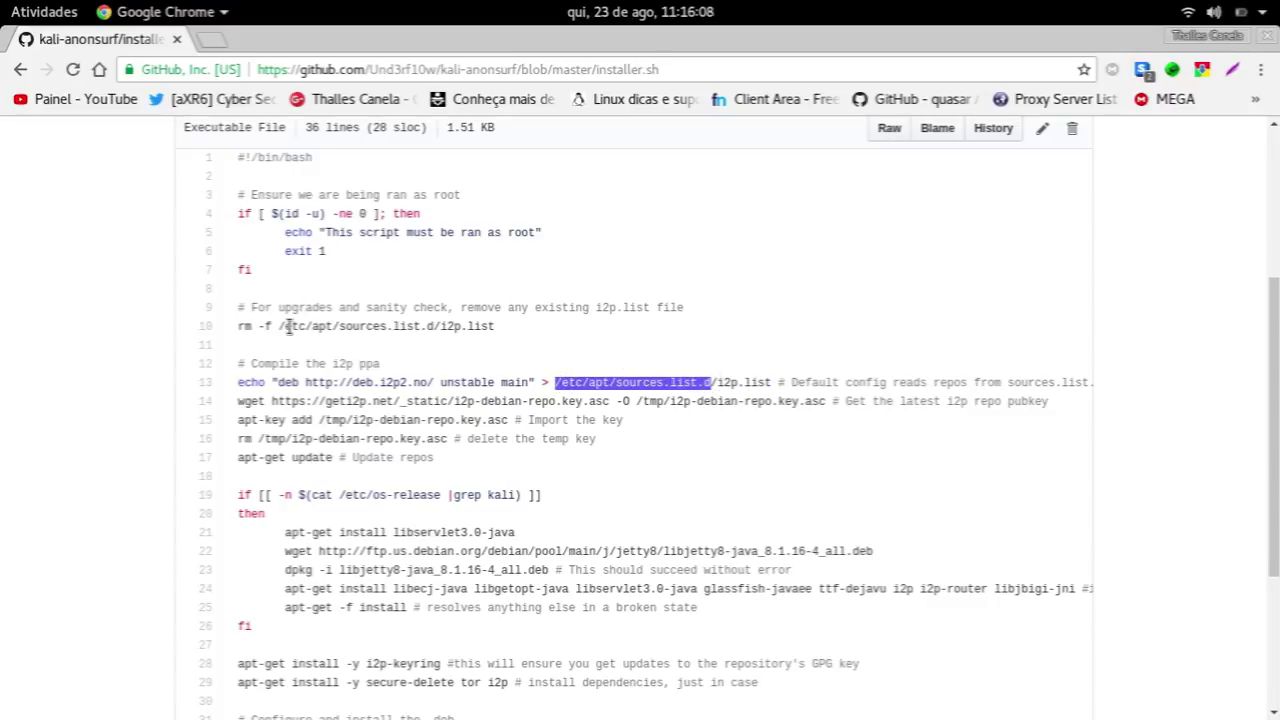
pyautogui.moveTo(280, 326); pyautogui.dragTo(494, 326)
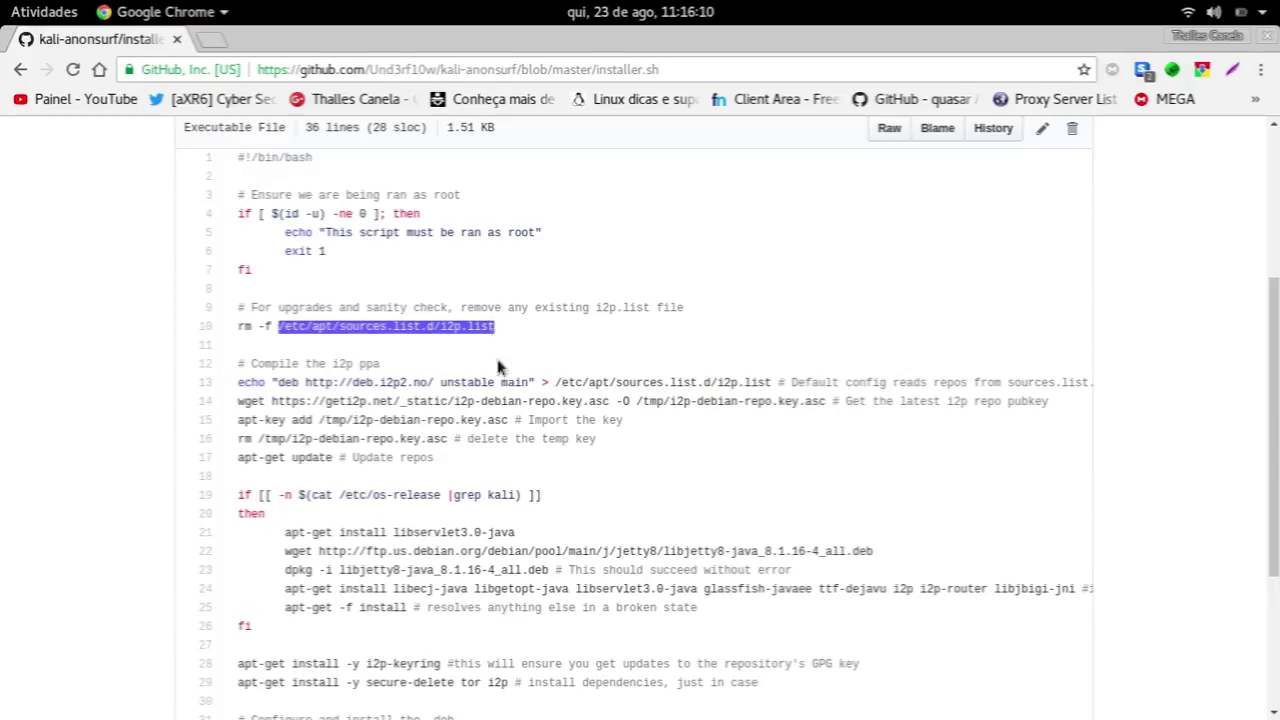
pyautogui.moveTo(648, 382)
pyautogui.mouseDown()
pyautogui.moveTo(770, 382)
pyautogui.moveTo(716, 382)
pyautogui.mouseUp()
pyautogui.click(769, 382)
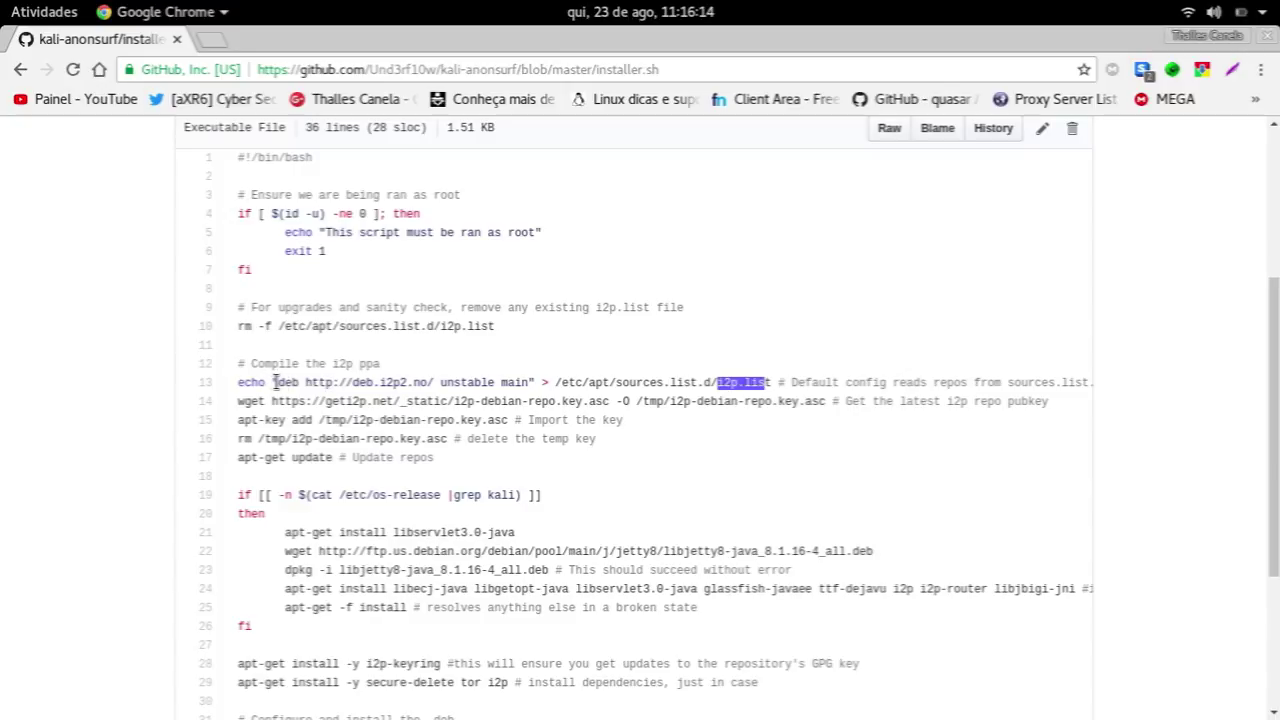
pyautogui.moveTo(277, 382); pyautogui.dragTo(524, 382)
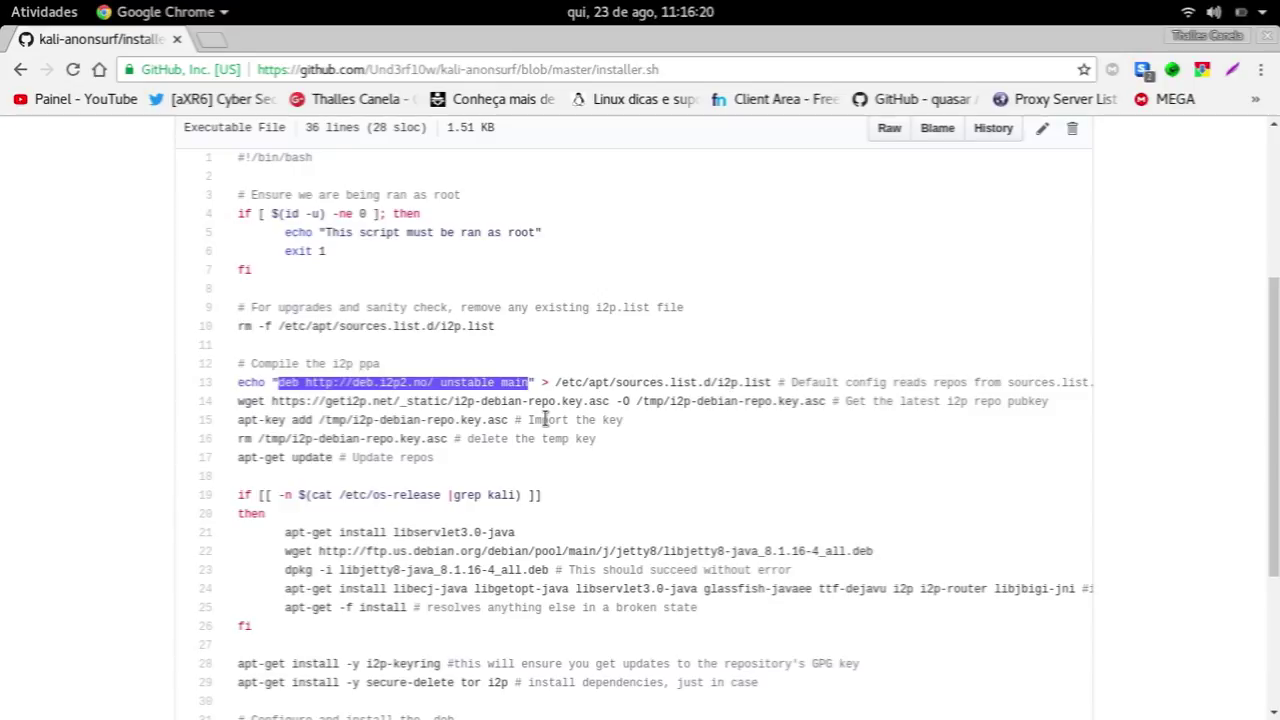
pyautogui.press('super')
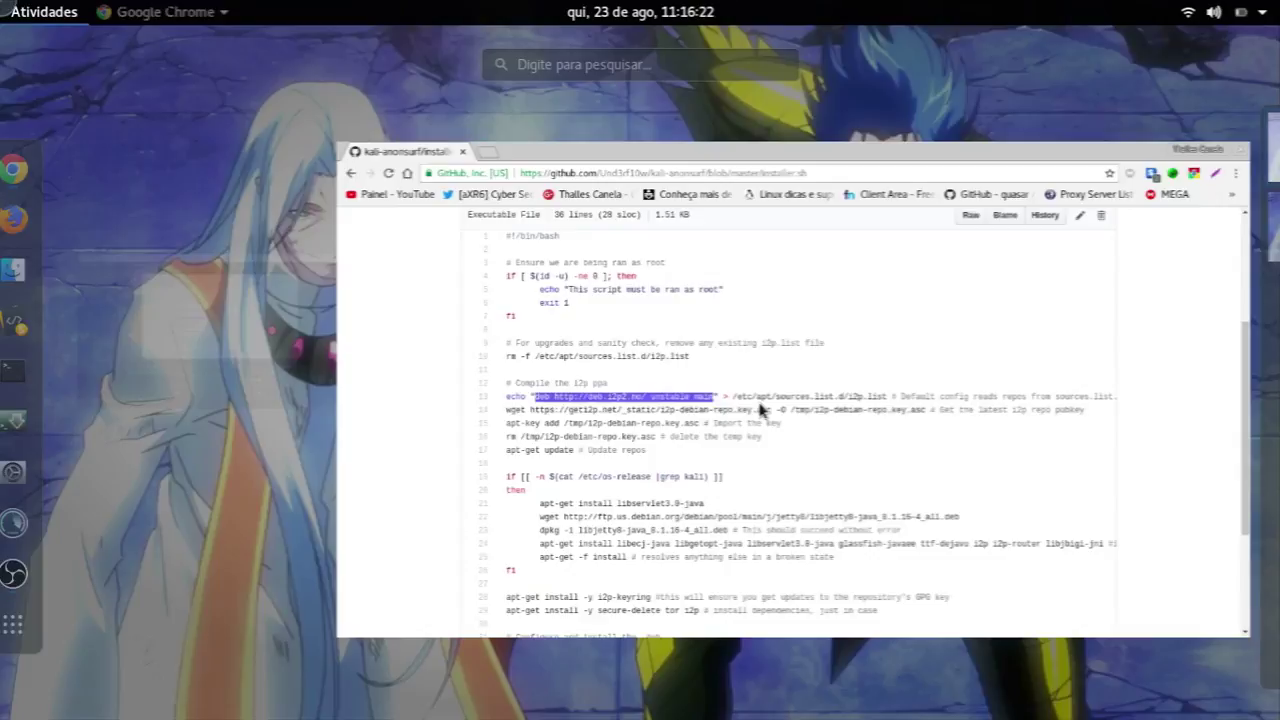
pyautogui.click(814, 408)
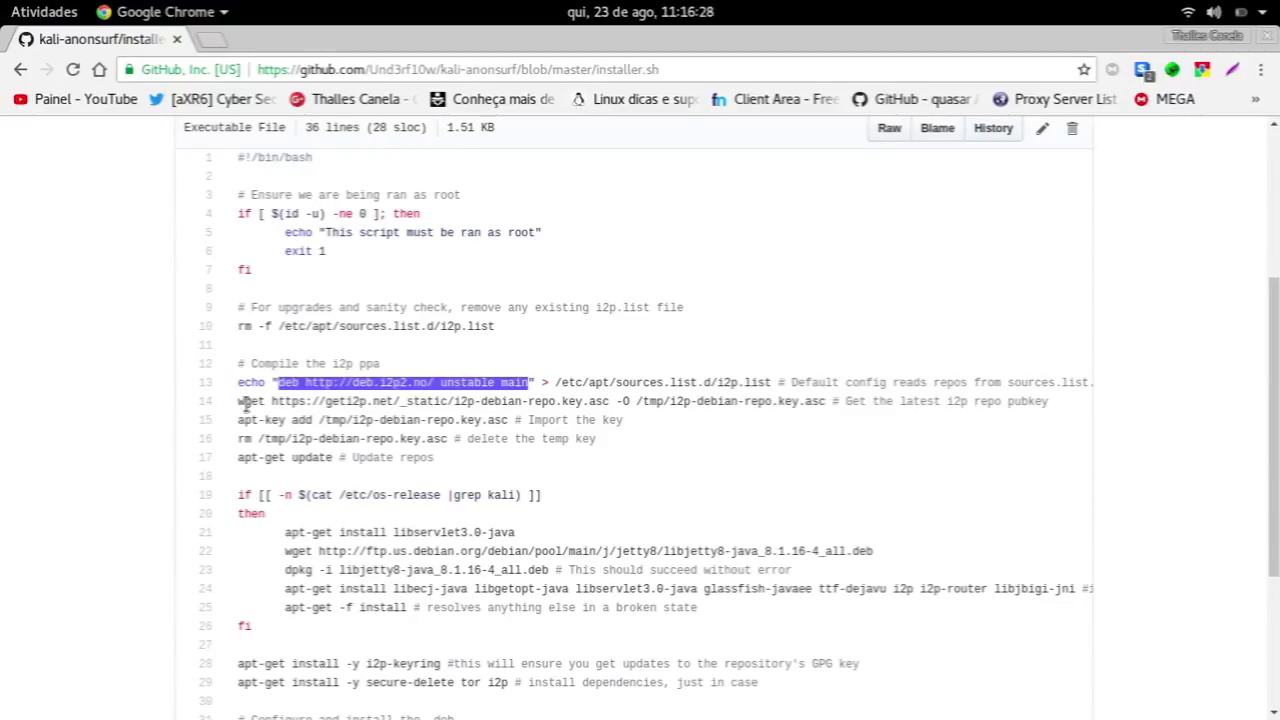
pyautogui.doubleClick(250, 401)
pyautogui.moveTo(272, 401); pyautogui.dragTo(912, 401)
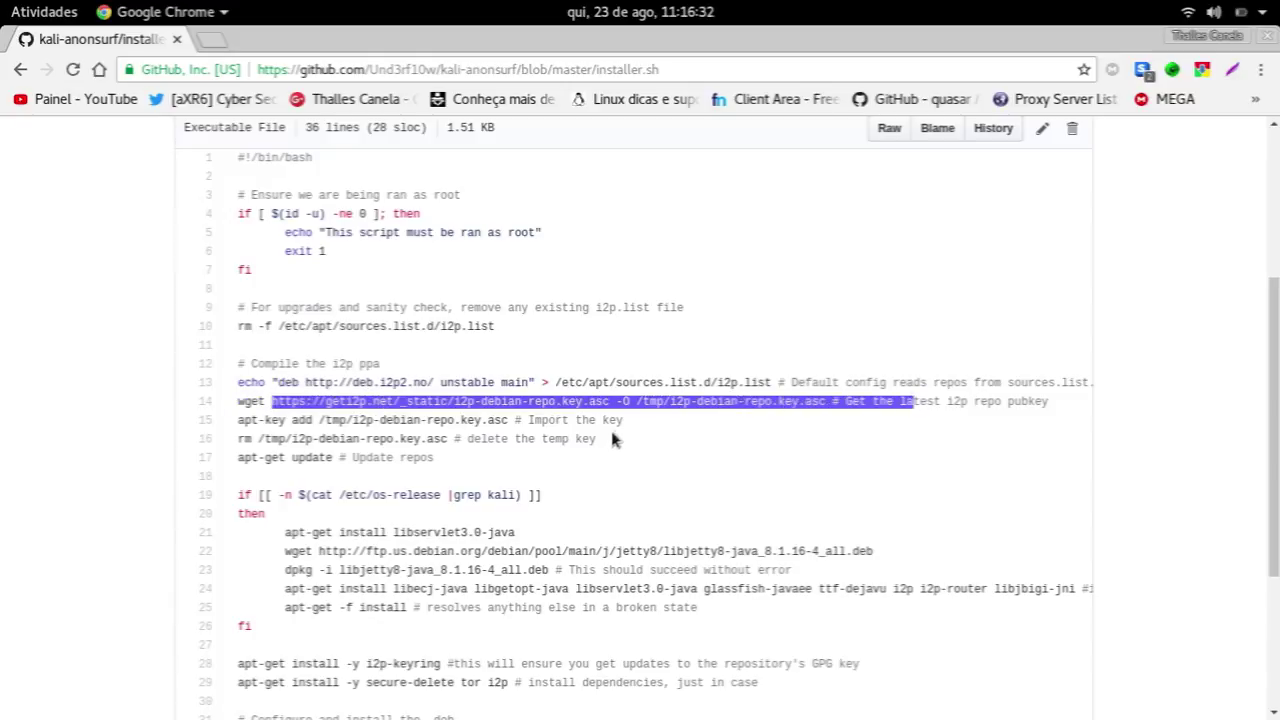
pyautogui.click(645, 401)
pyautogui.moveTo(637, 401); pyautogui.dragTo(670, 401)
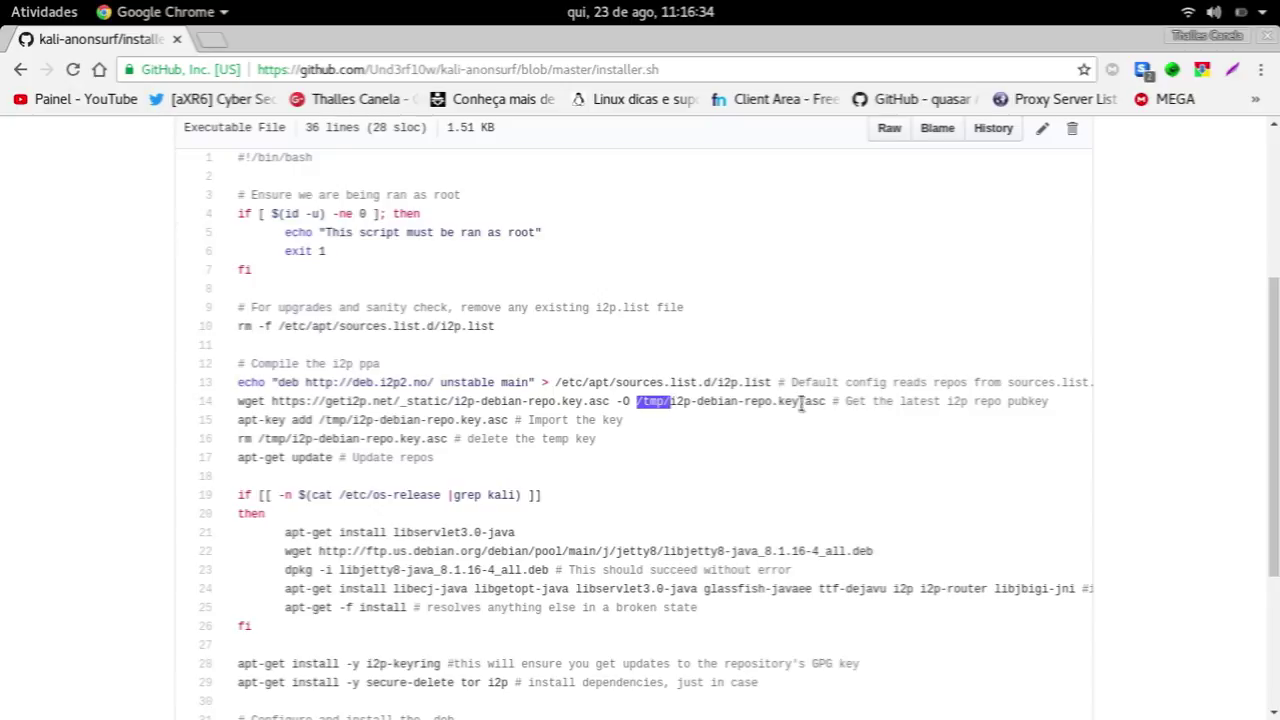
pyautogui.moveTo(826, 401); pyautogui.dragTo(670, 401)
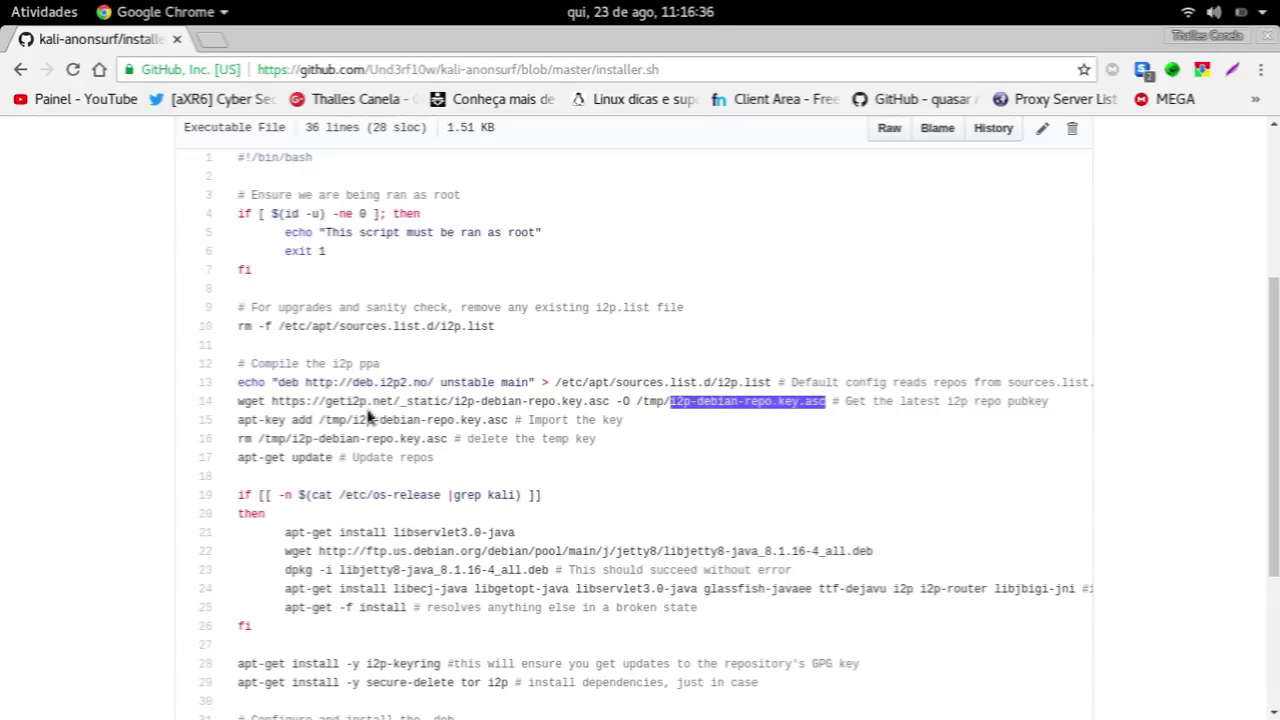
pyautogui.moveTo(238, 420); pyautogui.dragTo(512, 421)
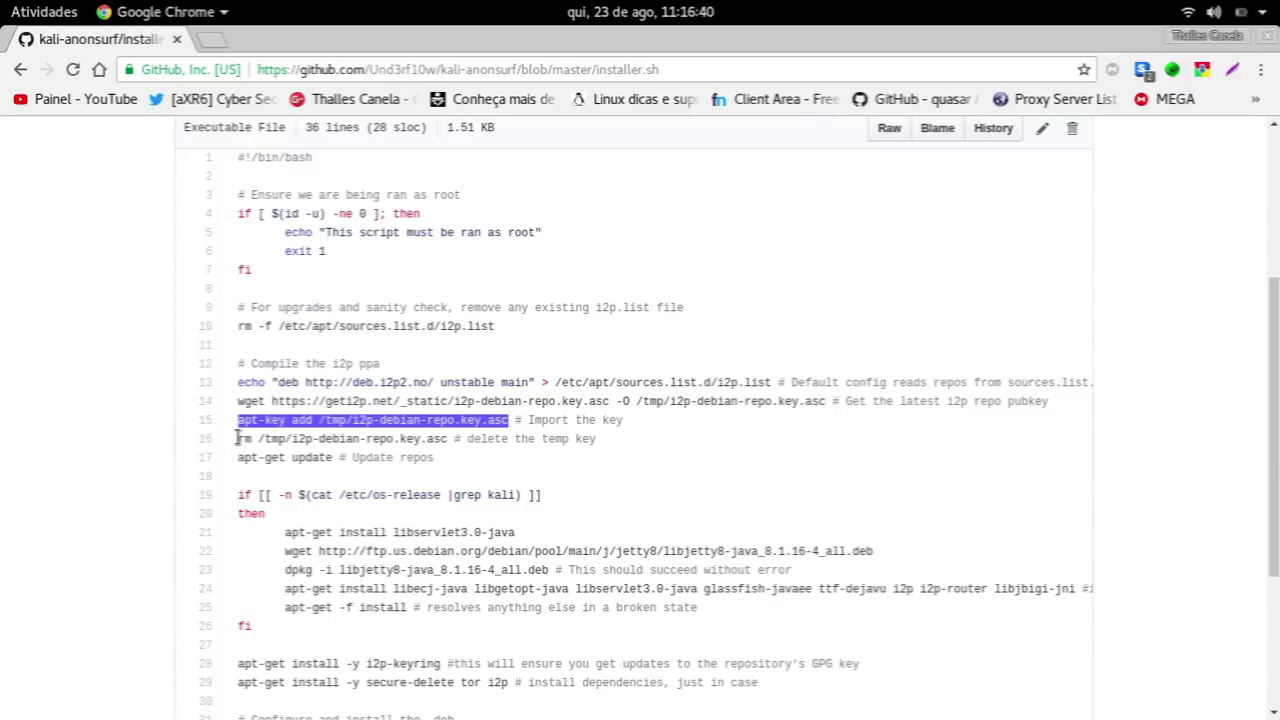
pyautogui.moveTo(238, 439); pyautogui.dragTo(448, 441)
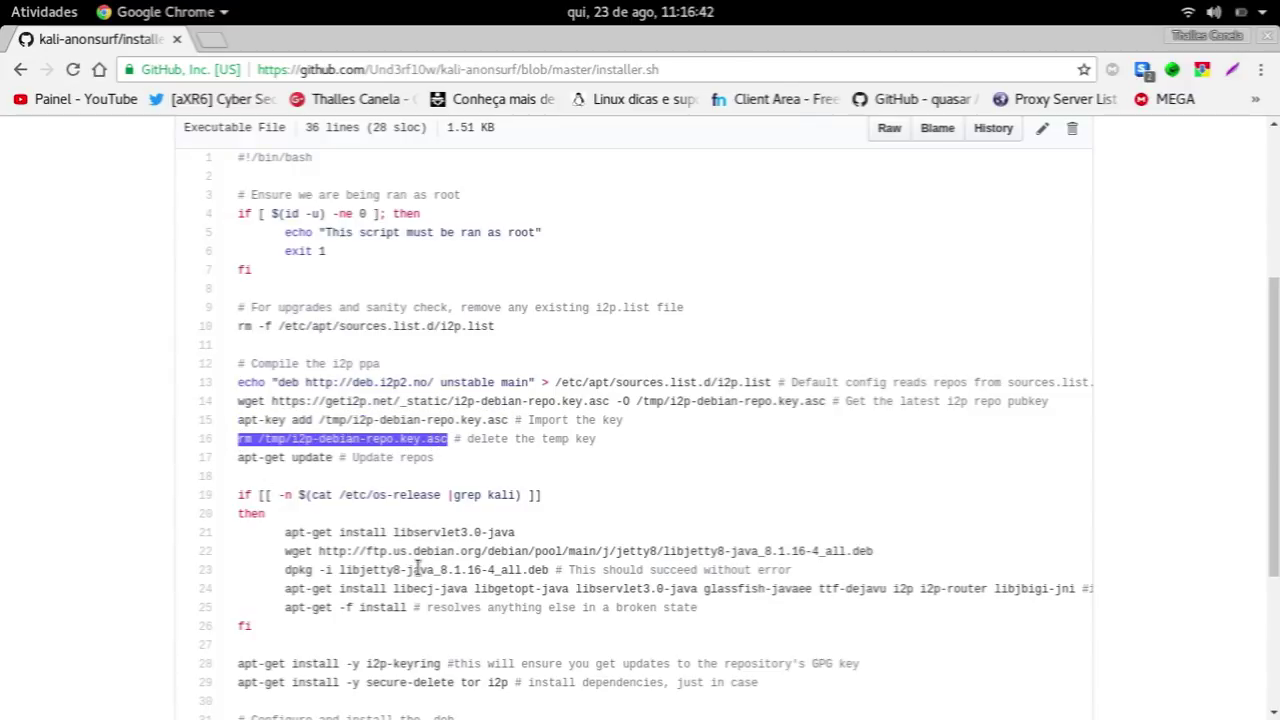
pyautogui.moveTo(238, 457); pyautogui.dragTo(333, 458)
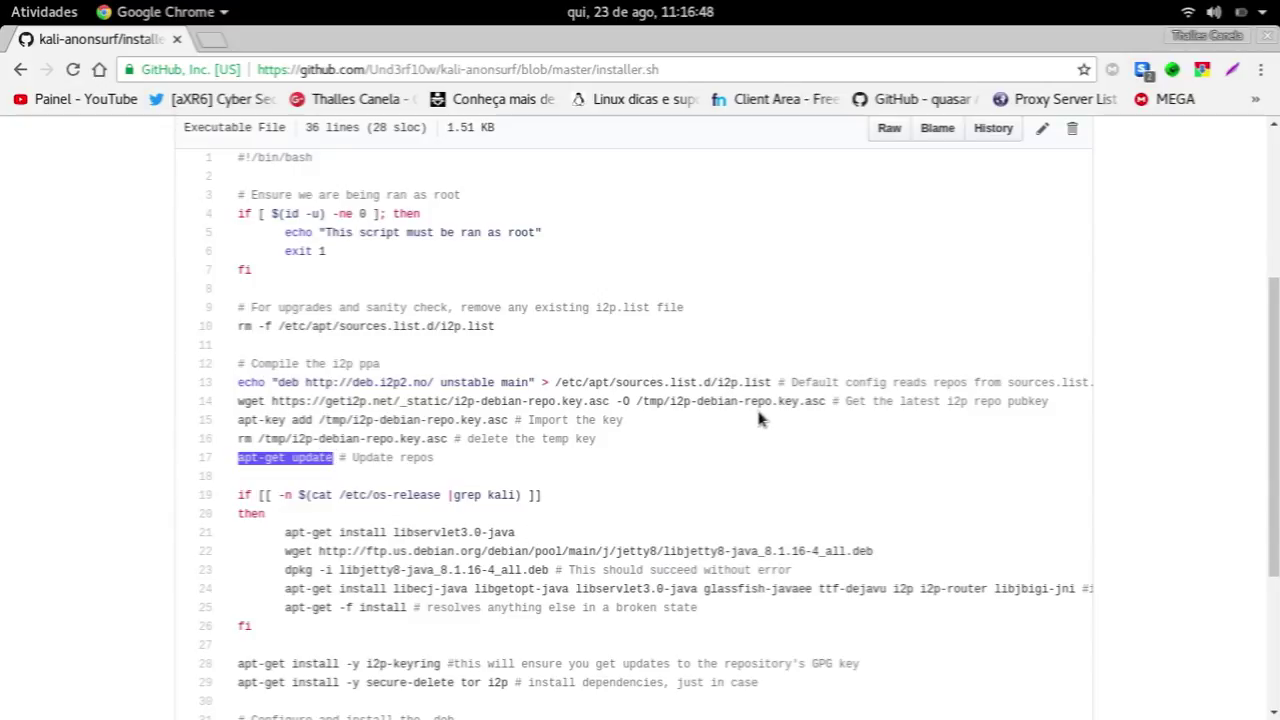
pyautogui.scroll(-5, 756, 418)
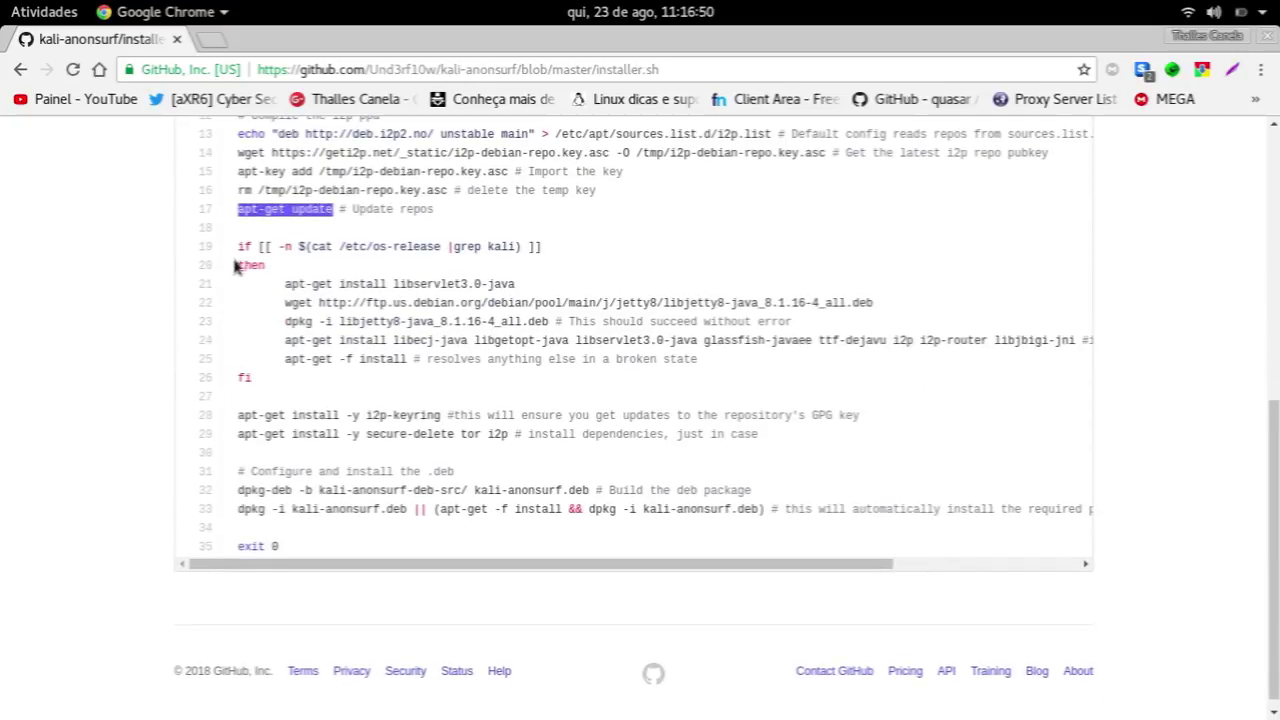
pyautogui.moveTo(240, 245); pyautogui.dragTo(352, 386)
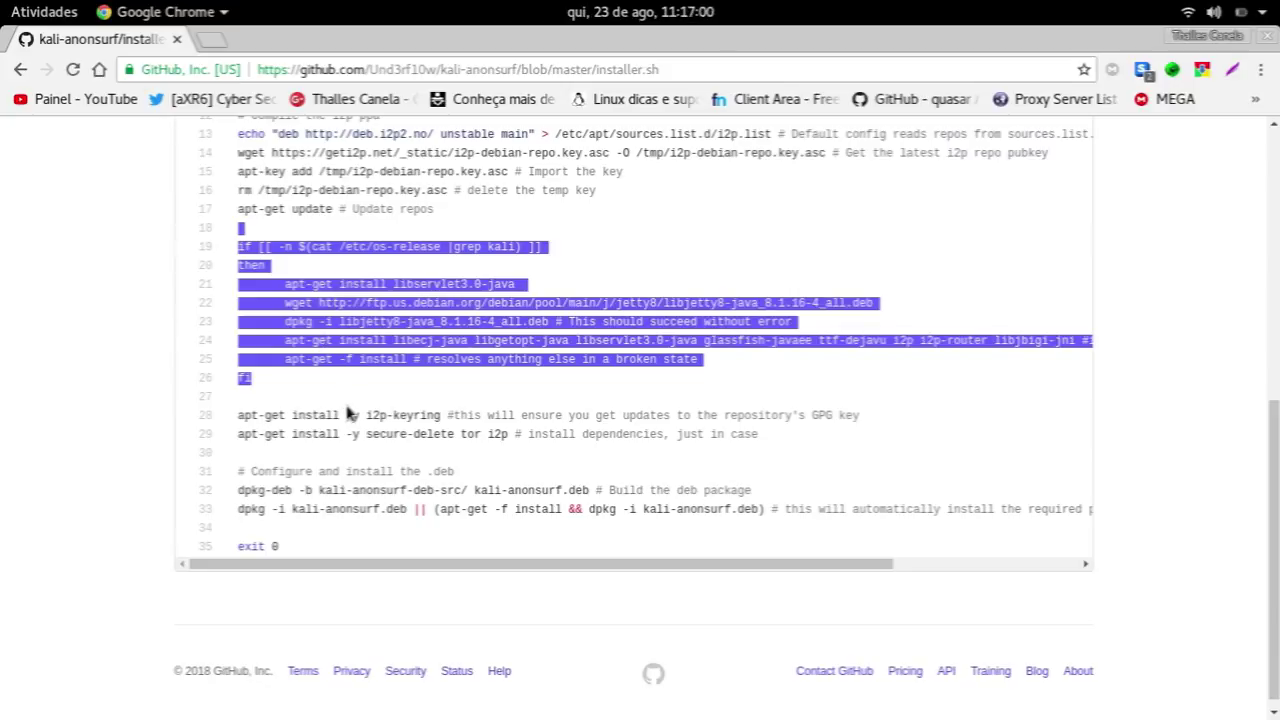
pyautogui.moveTo(349, 400); pyautogui.dragTo(407, 436)
pyautogui.scroll(2, 390, 432)
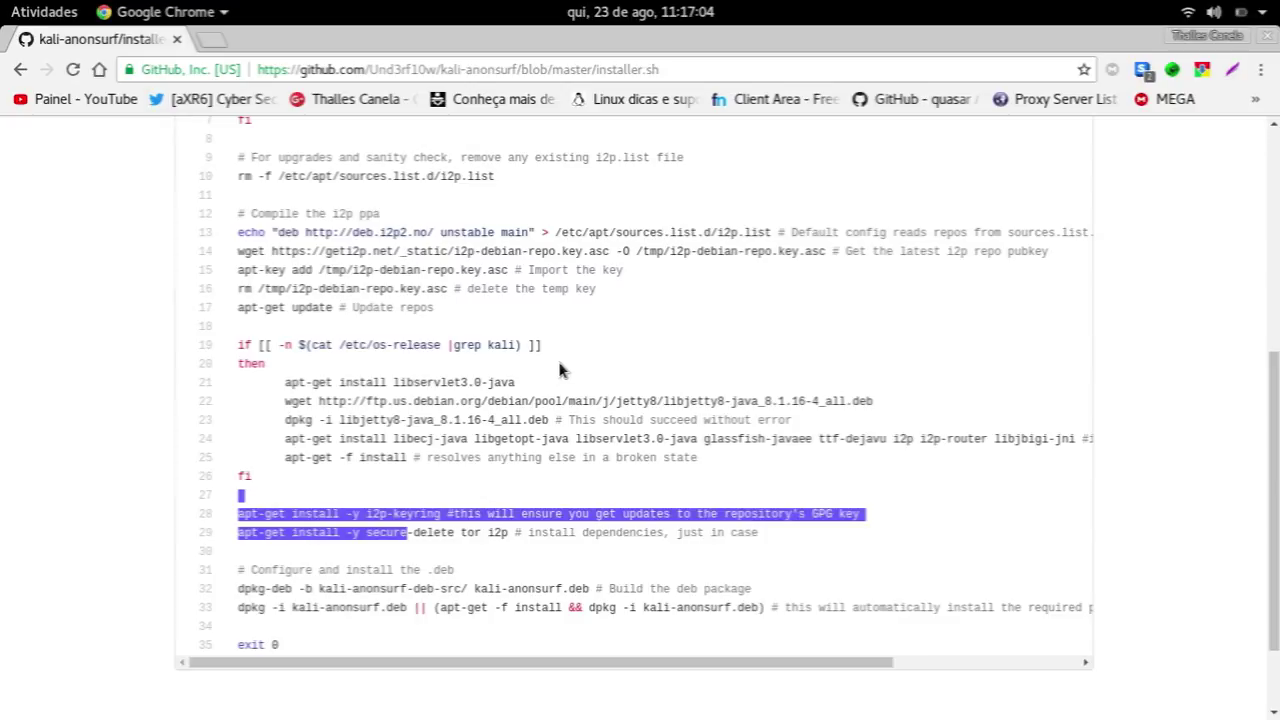
pyautogui.moveTo(518, 383); pyautogui.dragTo(391, 383)
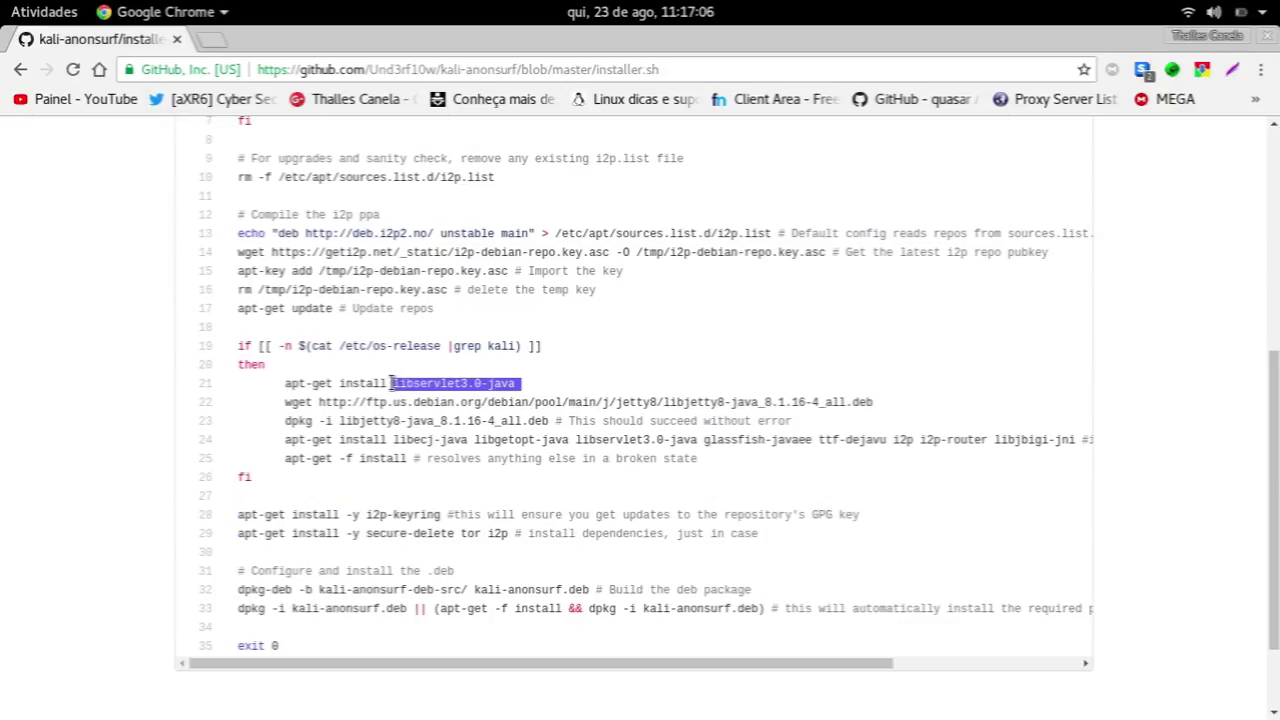
pyautogui.keyDown('shift'); pyautogui.click(284, 383); pyautogui.keyUp('shift')
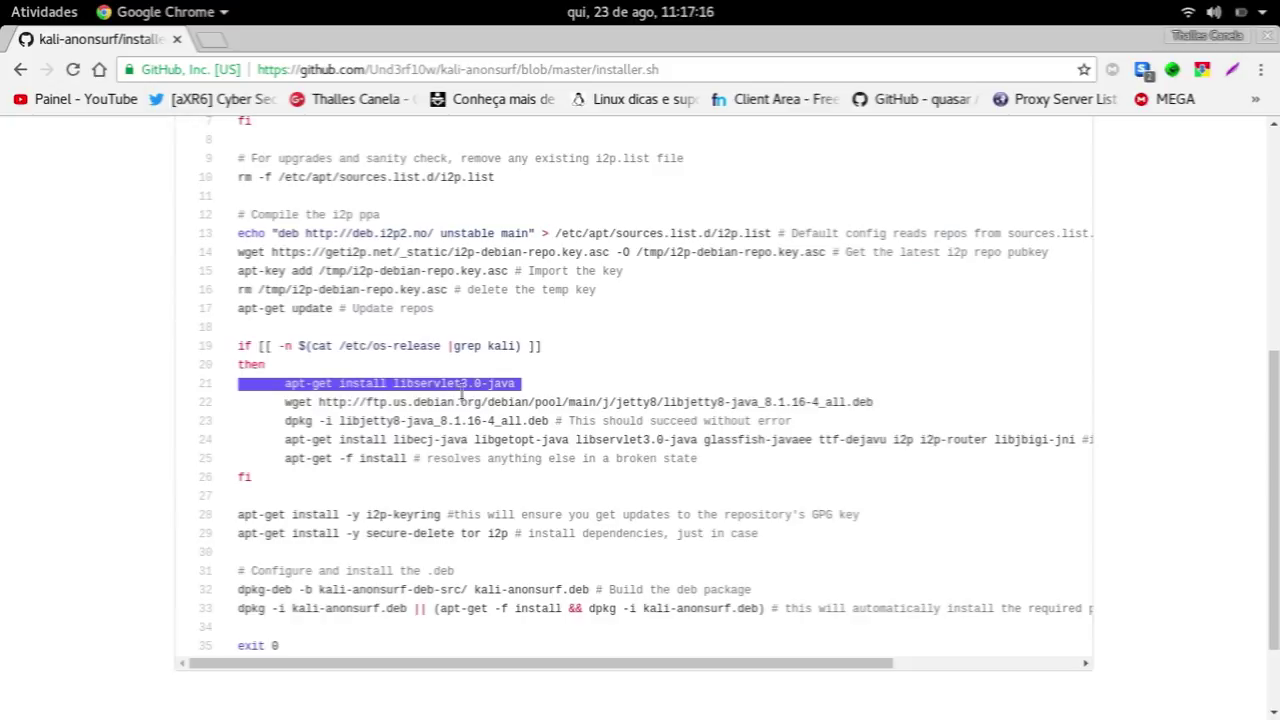
pyautogui.moveTo(285, 401); pyautogui.dragTo(848, 403)
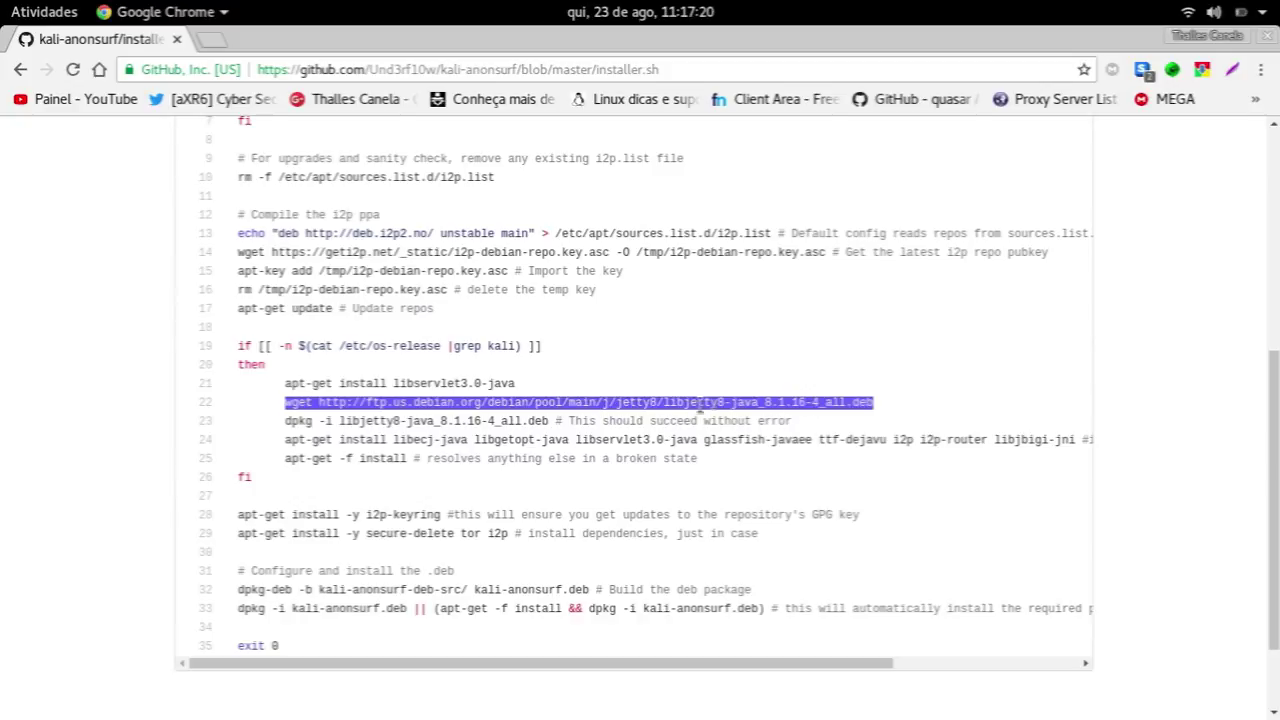
pyautogui.click(665, 401)
pyautogui.moveTo(665, 401); pyautogui.dragTo(872, 402)
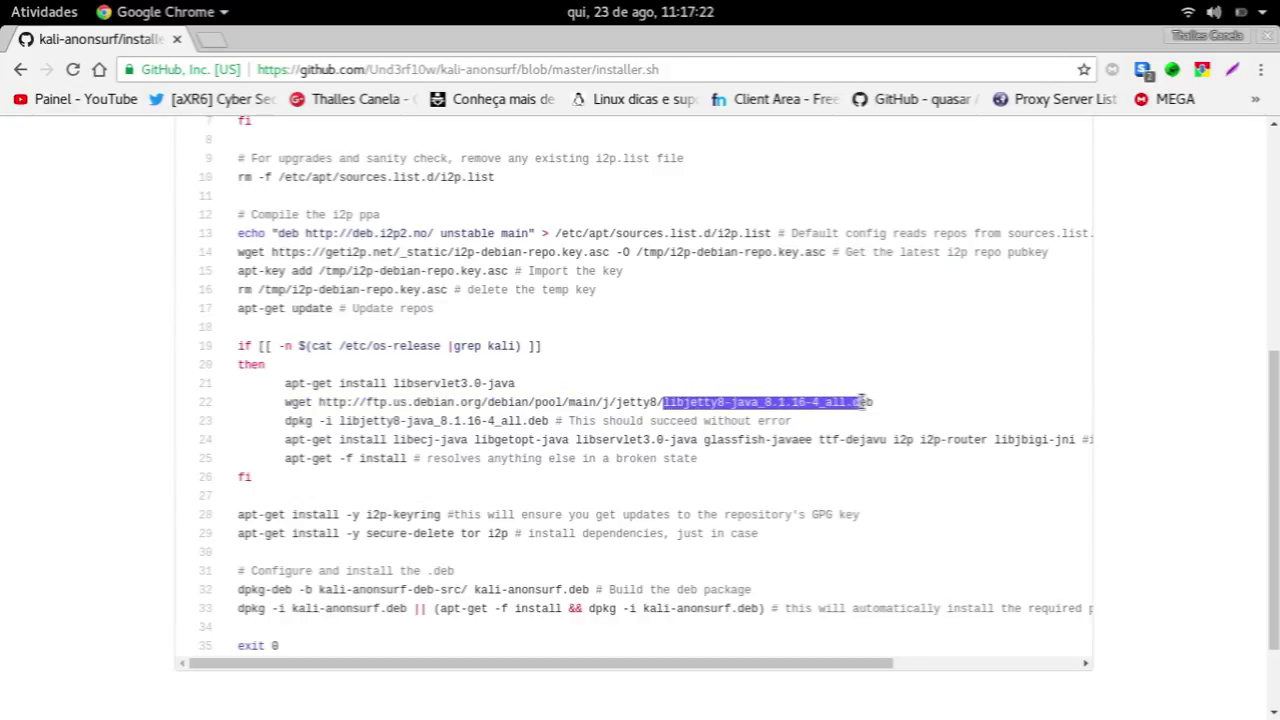
pyautogui.moveTo(285, 421); pyautogui.dragTo(553, 421)
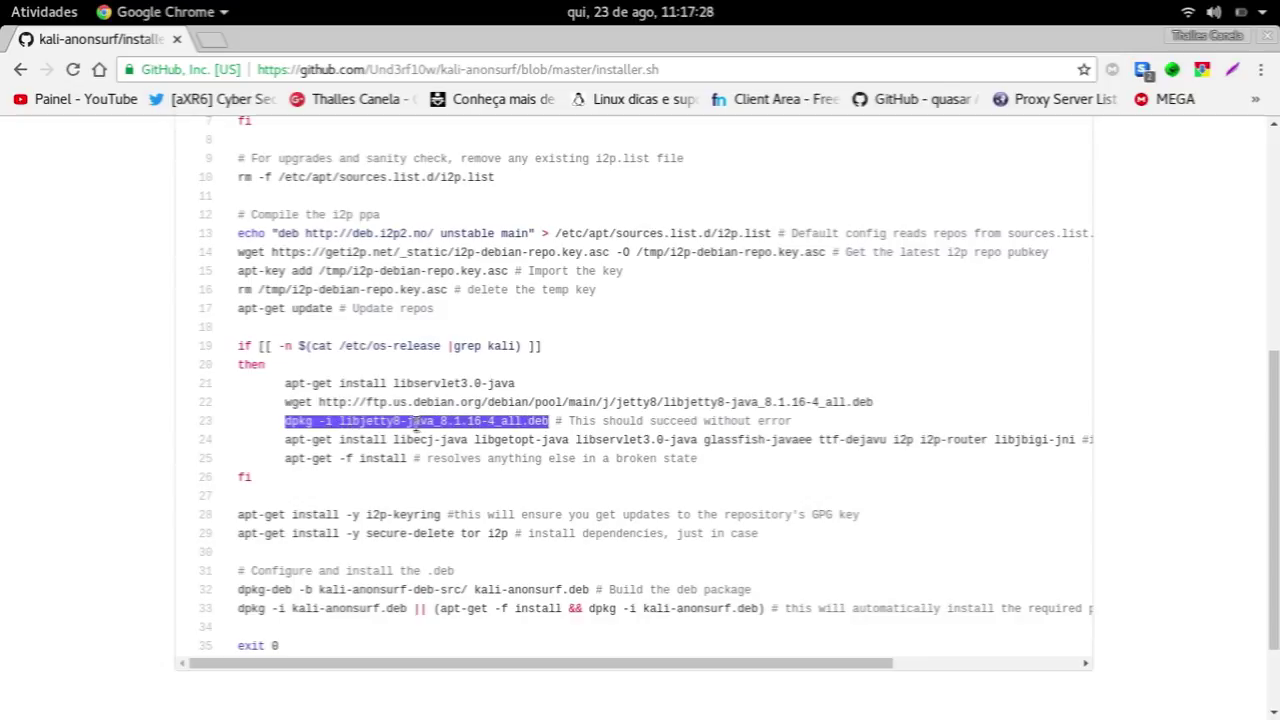
pyautogui.click(340, 421)
pyautogui.moveTo(338, 421); pyautogui.dragTo(530, 421)
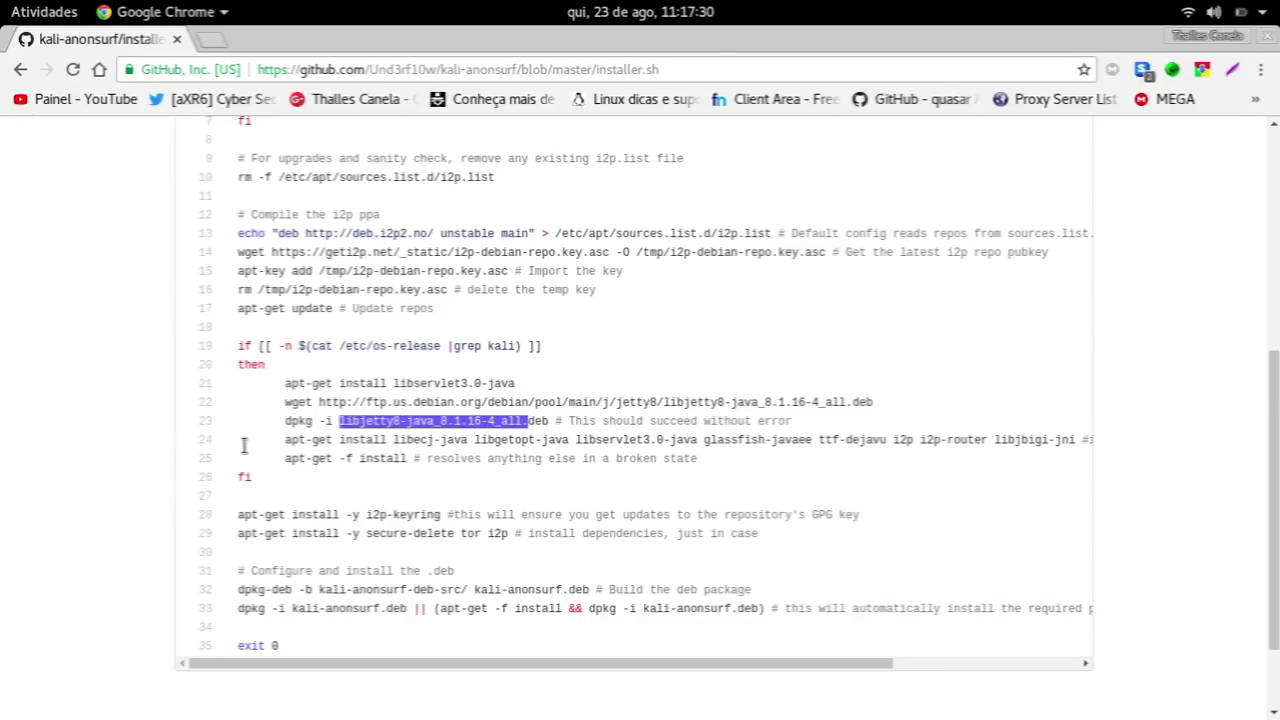
pyautogui.click(286, 442)
pyautogui.moveTo(286, 442); pyautogui.dragTo(334, 442)
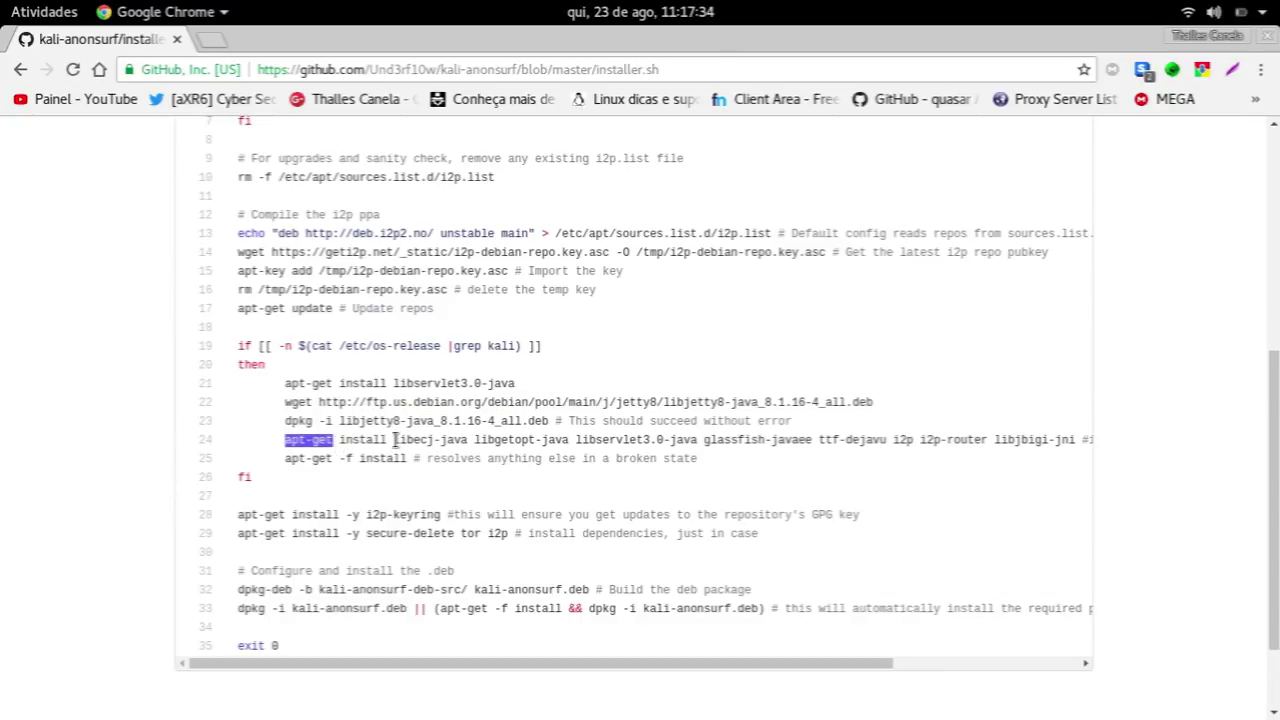
pyautogui.moveTo(393, 441)
pyautogui.mouseDown()
pyautogui.moveTo(876, 465)
pyautogui.moveTo(955, 432)
pyautogui.mouseUp()
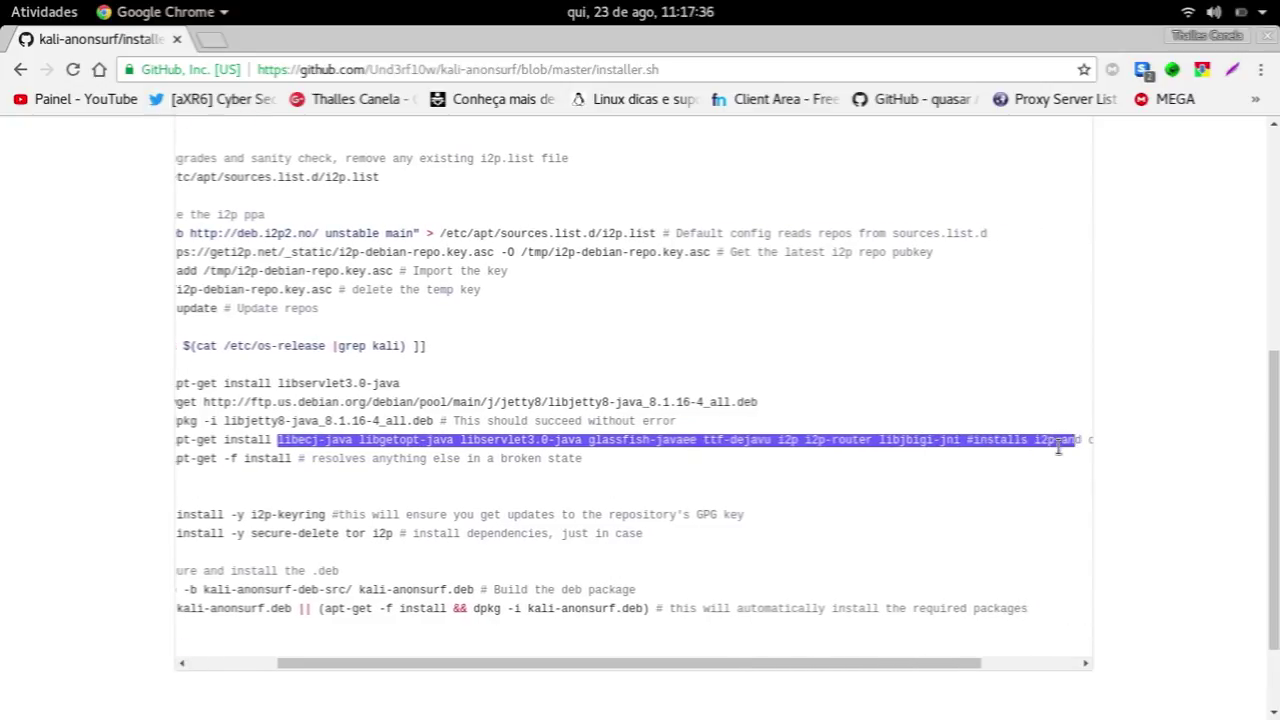
pyautogui.doubleClick(786, 440)
pyautogui.moveTo(797, 440); pyautogui.dragTo(865, 440)
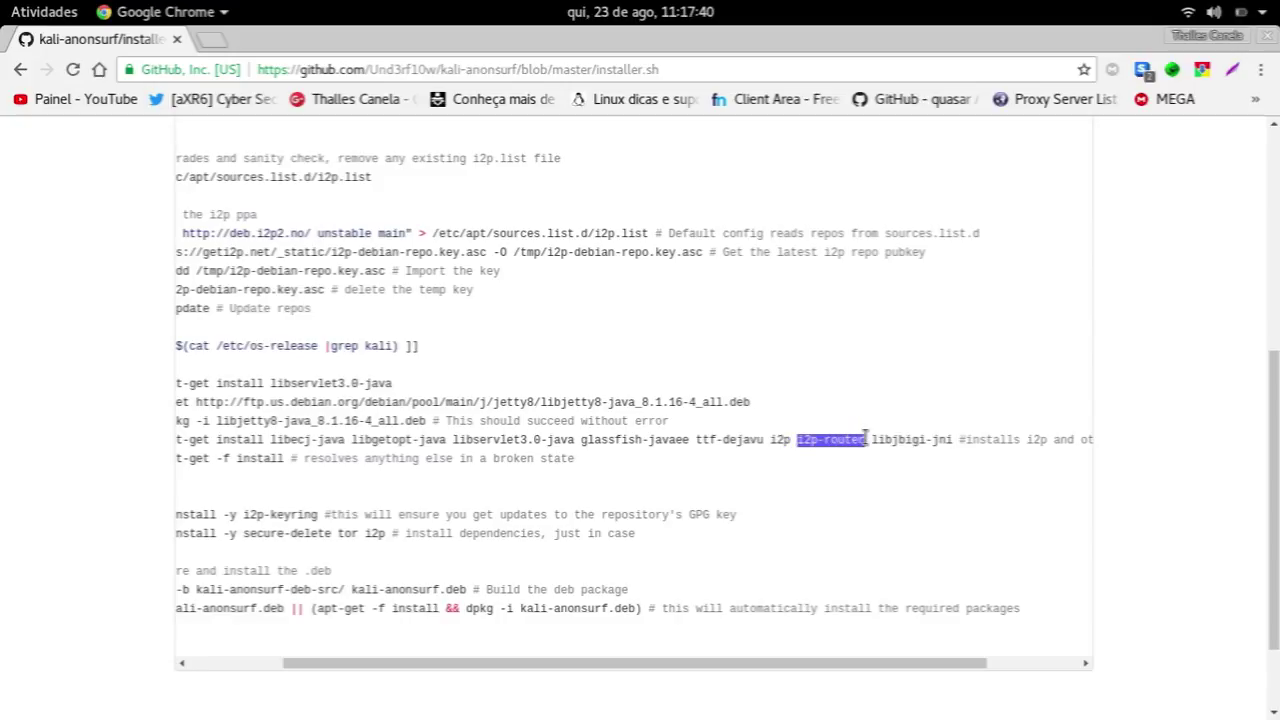
pyautogui.moveTo(467, 663)
pyautogui.mouseDown()
pyautogui.moveTo(403, 663)
pyautogui.moveTo(330, 555)
pyautogui.mouseUp()
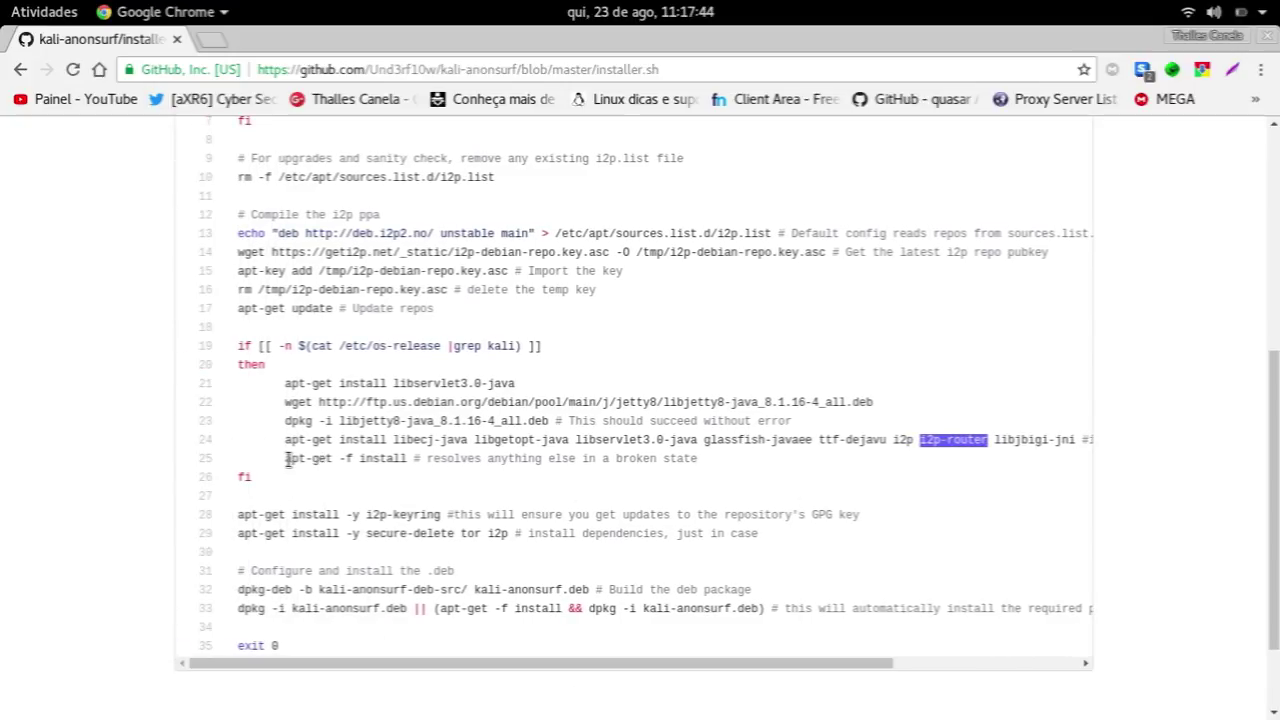
pyautogui.moveTo(288, 460); pyautogui.dragTo(348, 460)
pyautogui.doubleClick(382, 458)
pyautogui.doubleClick(345, 458)
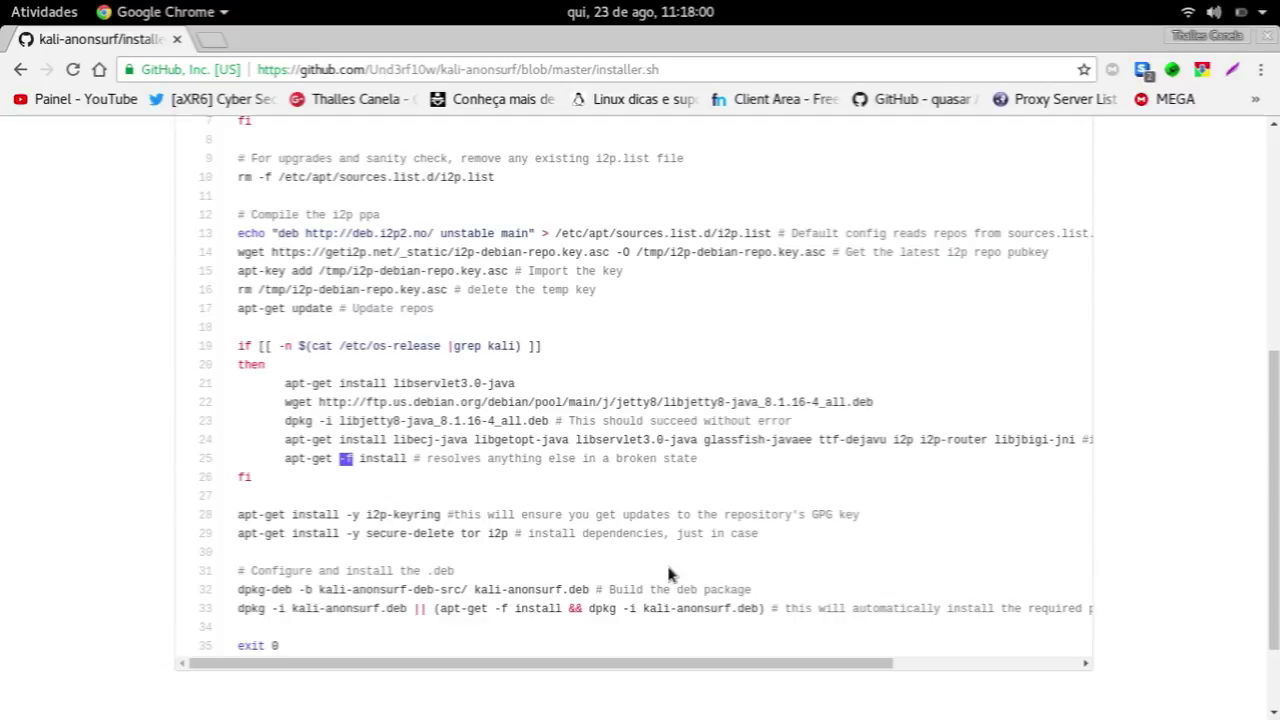
pyautogui.moveTo(254, 474); pyautogui.dragTo(232, 343)
pyautogui.click(251, 530)
pyautogui.moveTo(238, 514); pyautogui.dragTo(440, 514)
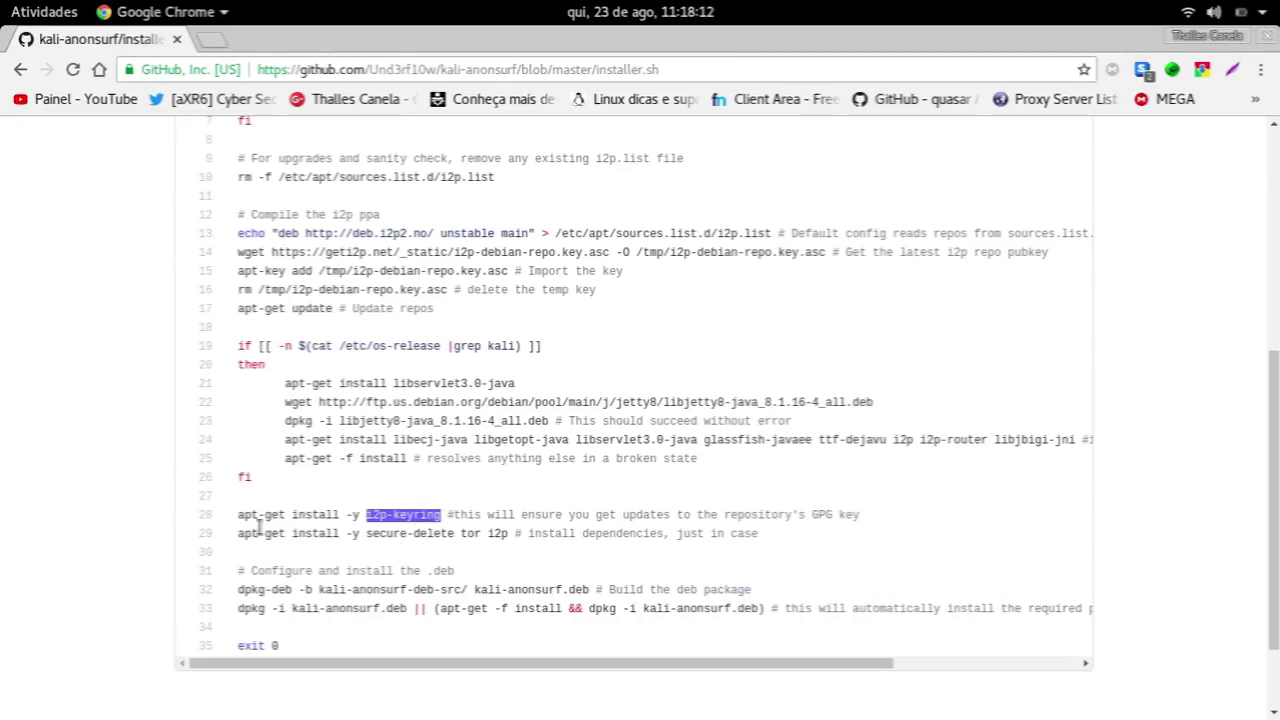
pyautogui.moveTo(366, 533); pyautogui.dragTo(460, 533)
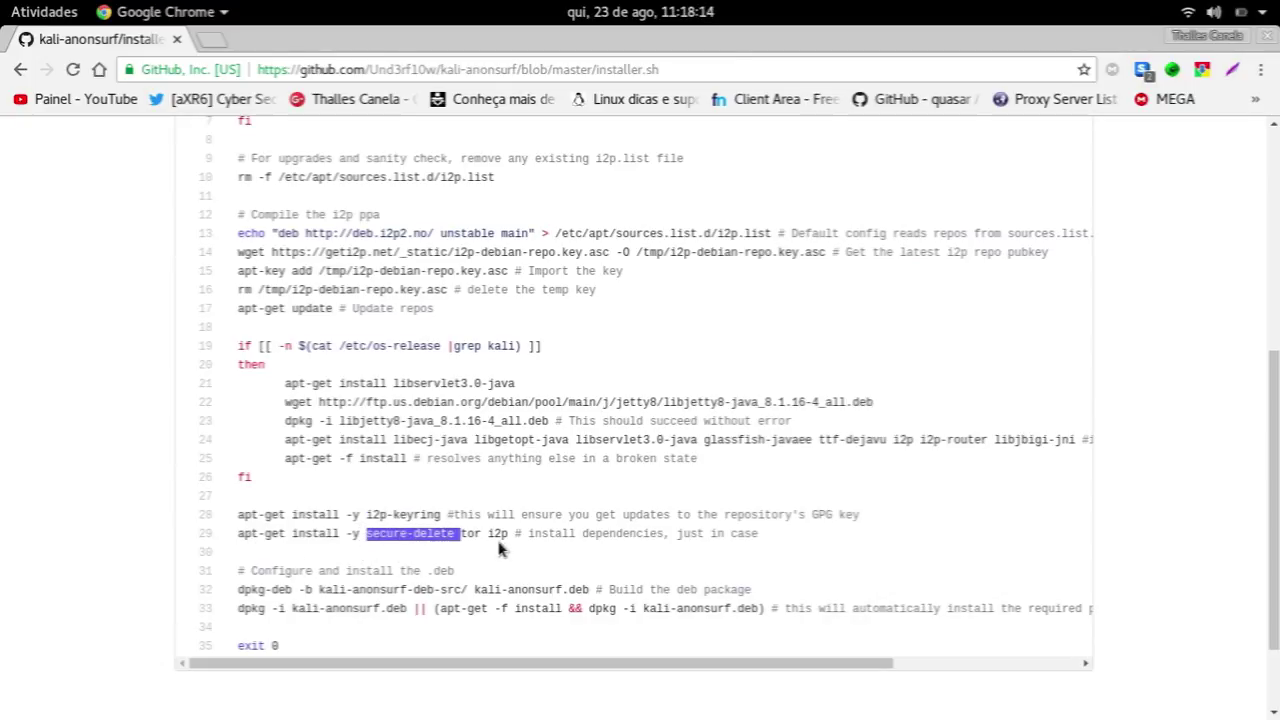
pyautogui.doubleClick(471, 533)
pyautogui.doubleClick(498, 533)
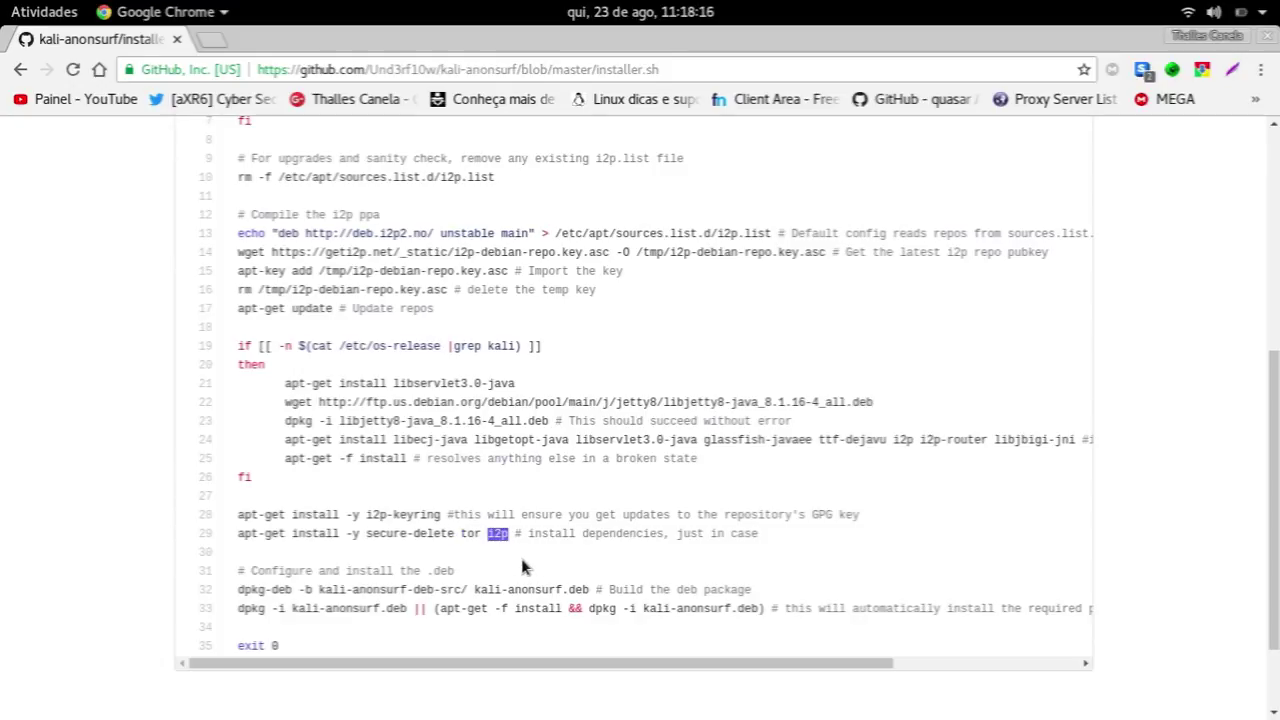
pyautogui.scroll(-3, 330, 518)
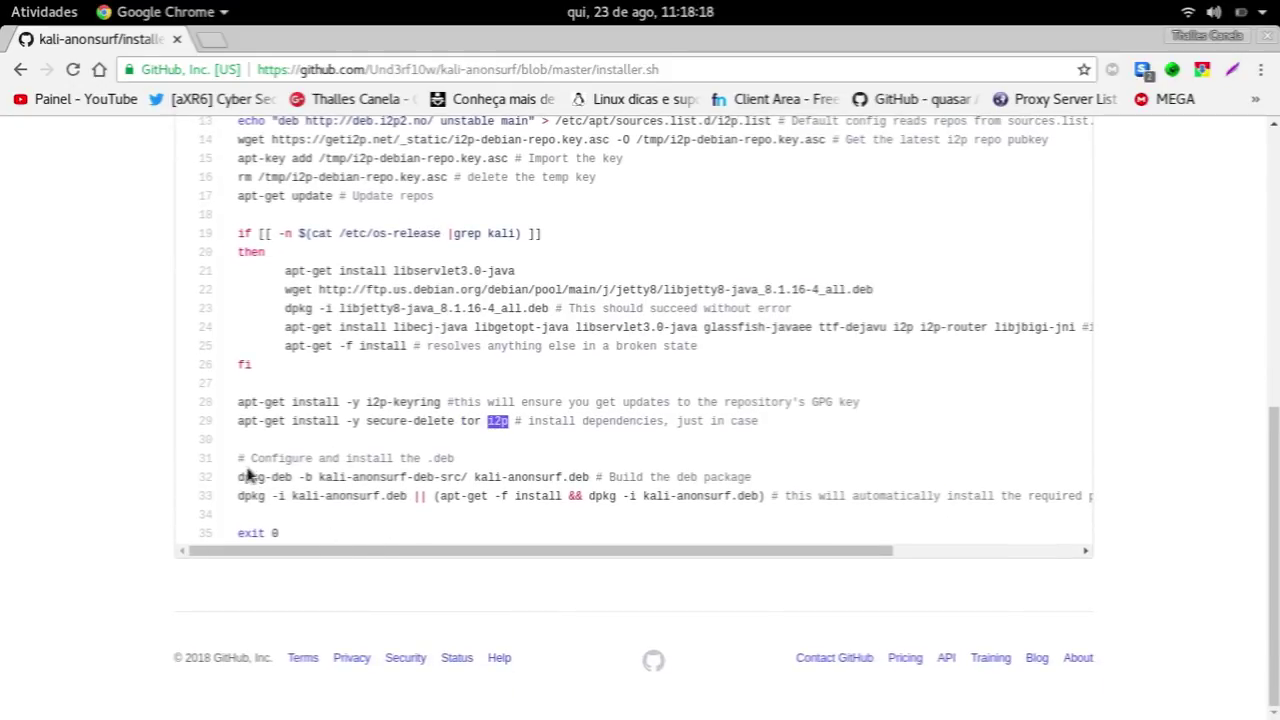
# Highlight the deb build and install commands on lines 32–33 of installer.sh
pyautogui.moveTo(238, 477); pyautogui.dragTo(617, 512)
pyautogui.moveTo(851, 500); pyautogui.dragTo(915, 500)
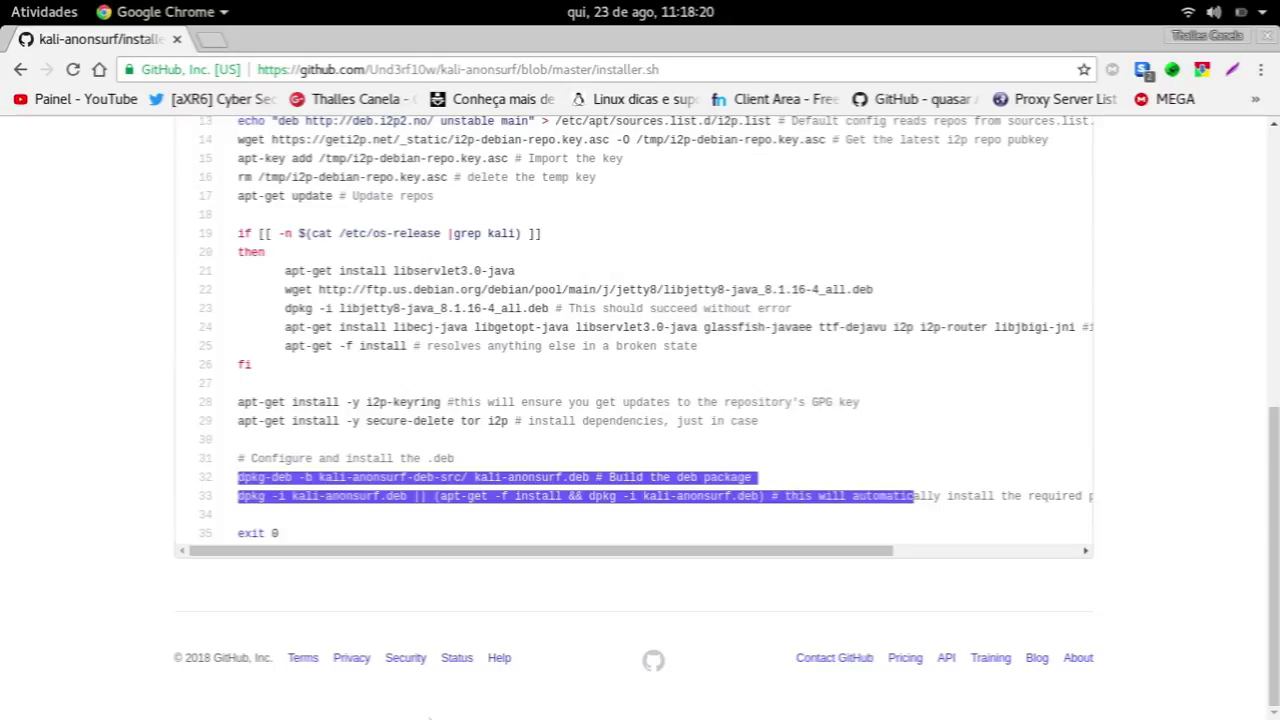
pyautogui.click(465, 497)
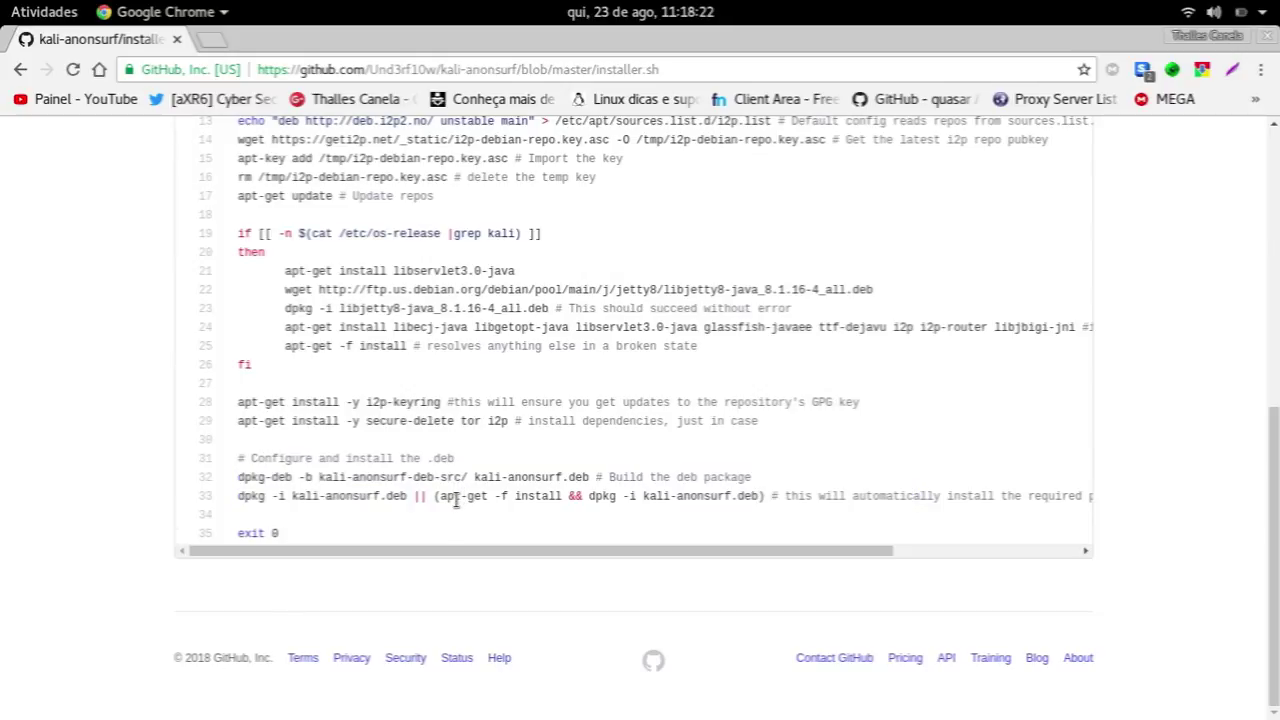
pyautogui.moveTo(474, 477); pyautogui.dragTo(502, 477)
# Peek into the kali-anonsurf-deb-src folder, then return to the repository root
pyautogui.scroll(3, 460, 490)
pyautogui.scroll(4, 491, 471)
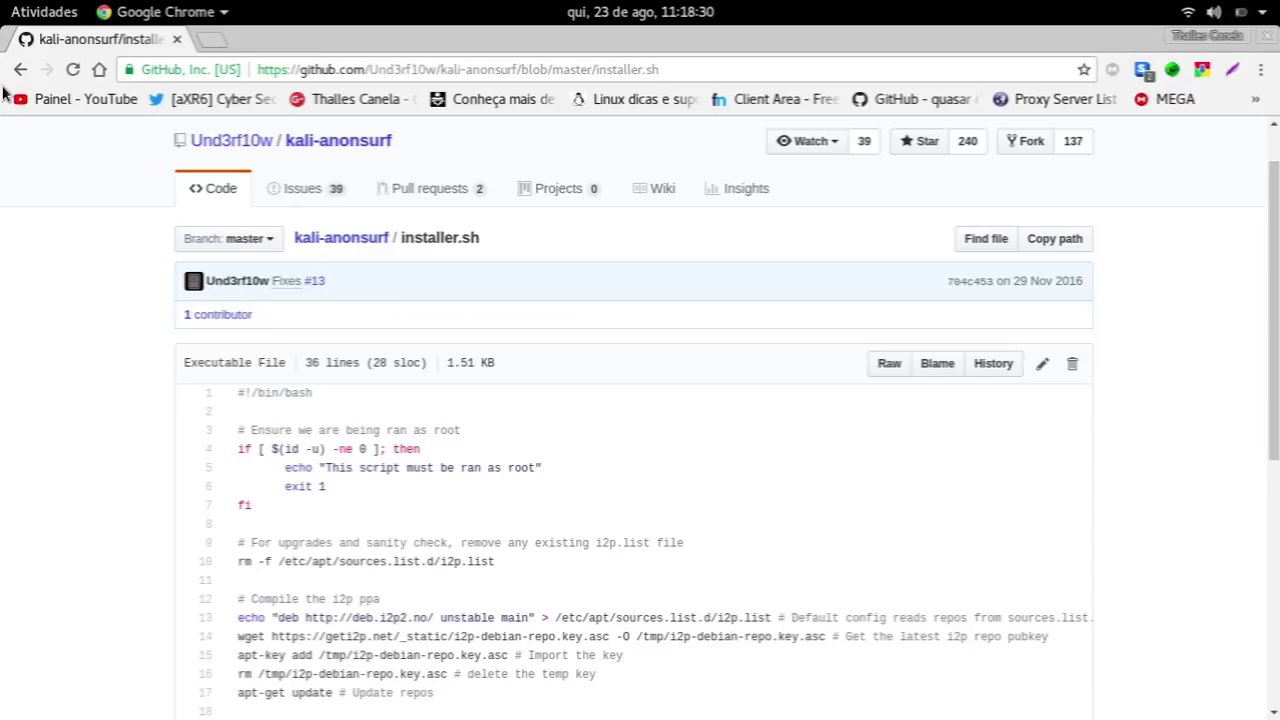
pyautogui.click(22, 69)
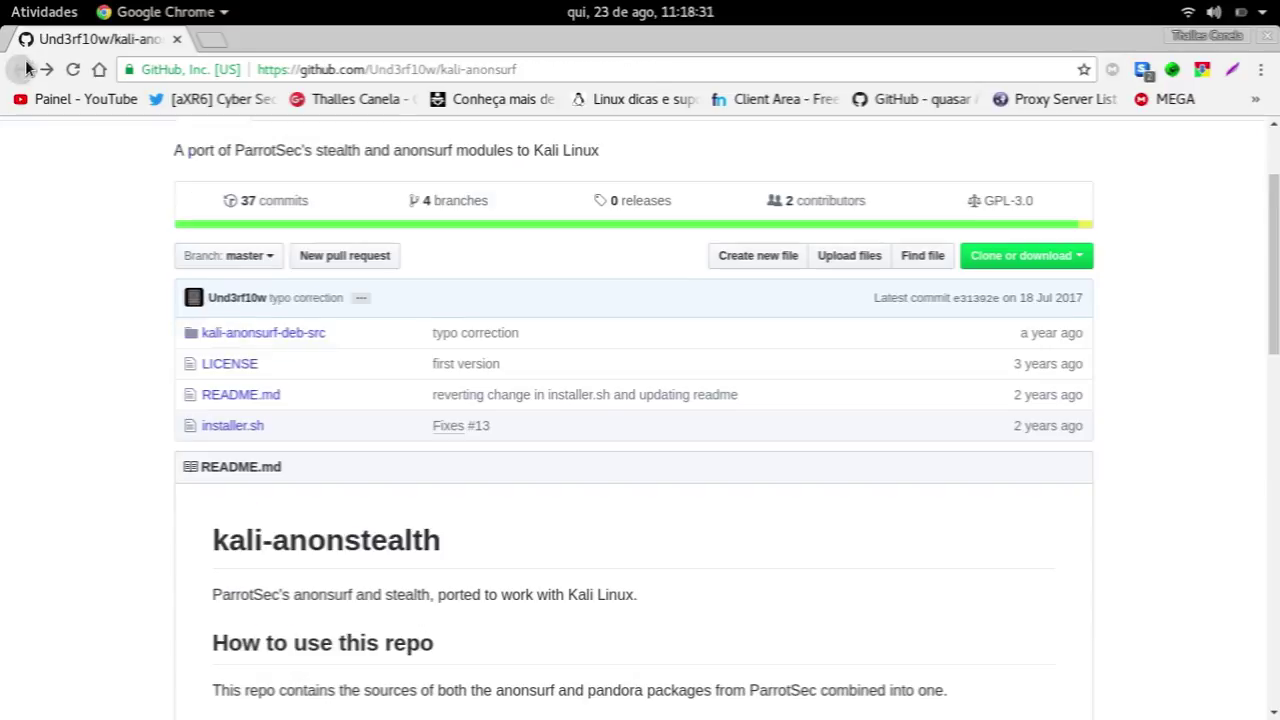
pyautogui.click(255, 334)
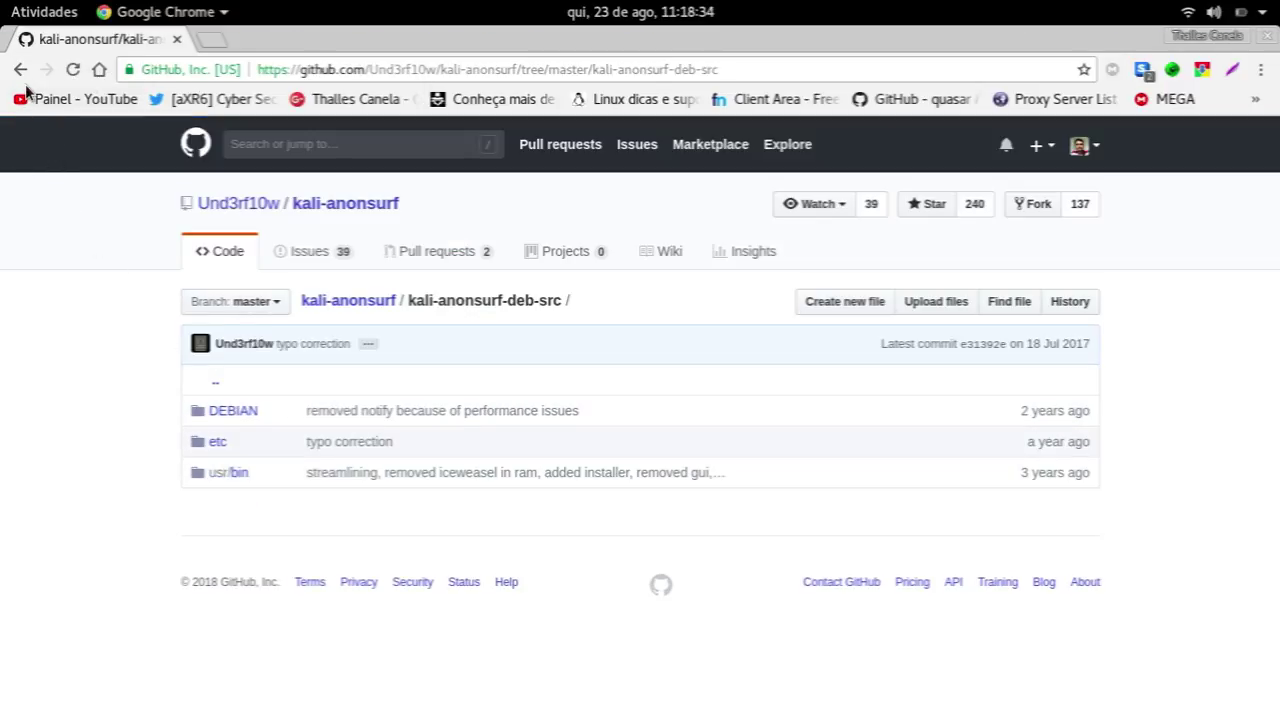
pyautogui.click(21, 70)
# Enter the cloned kali-anonsurf folder and list its files
pyautogui.press('F12')
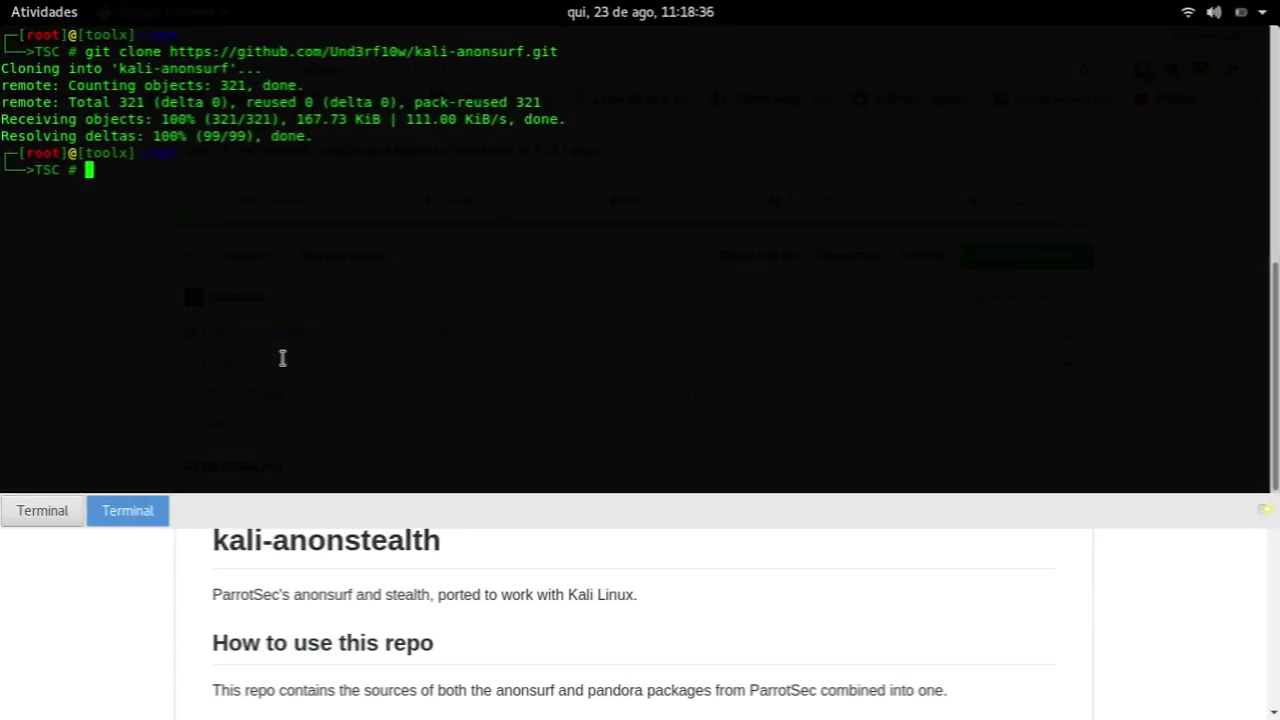
pyautogui.write('ls')
pyautogui.press('Return')
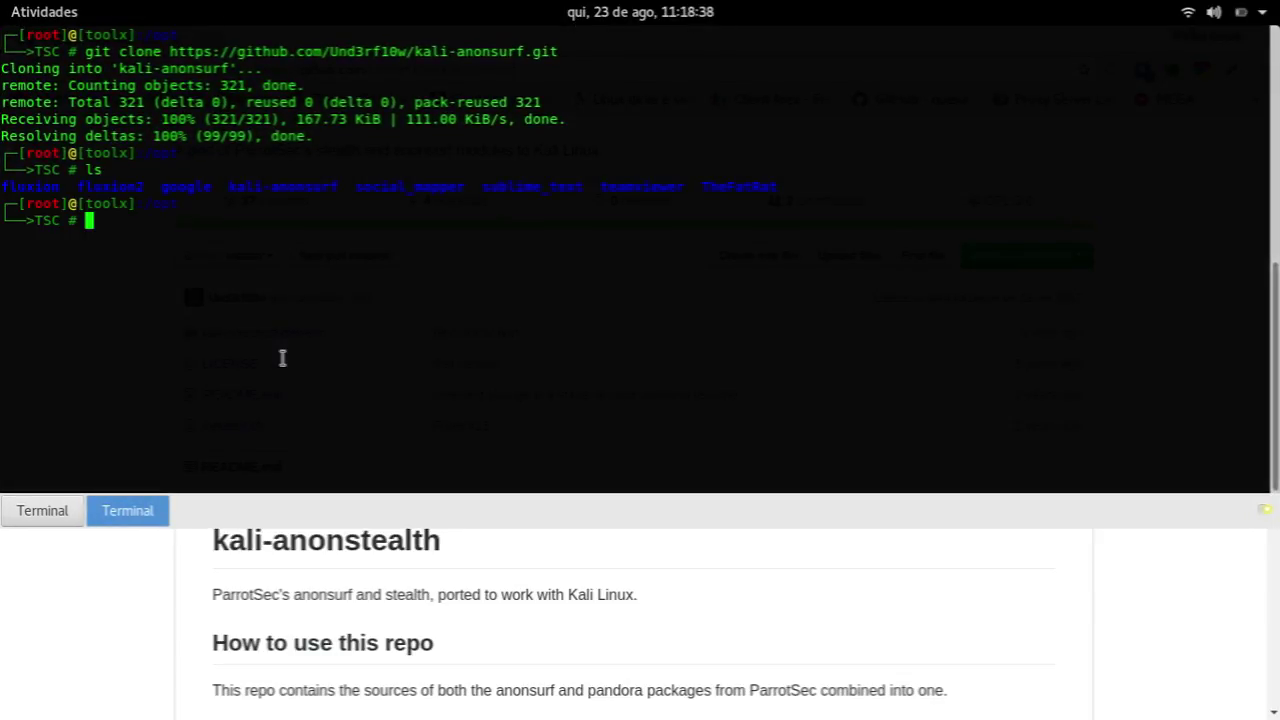
pyautogui.doubleClick(306, 188)
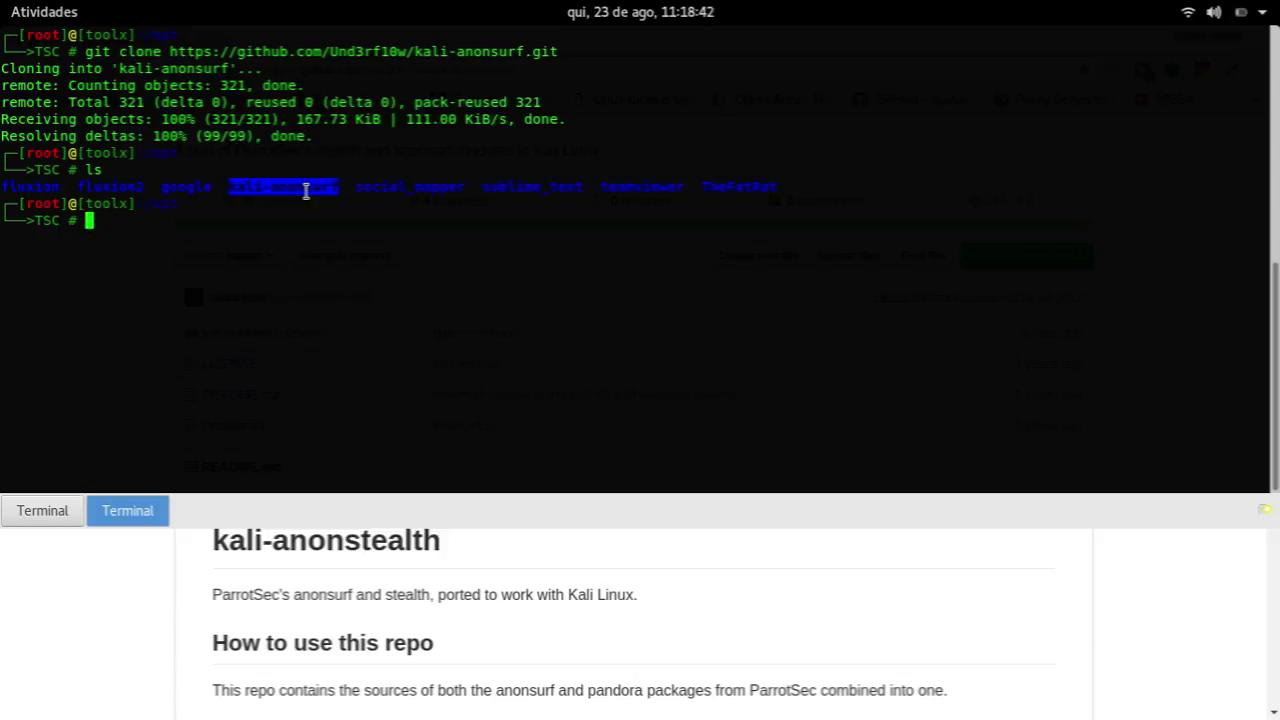
pyautogui.write('cd kali-anonsurf/')
pyautogui.press('Return')
pyautogui.write('clea')
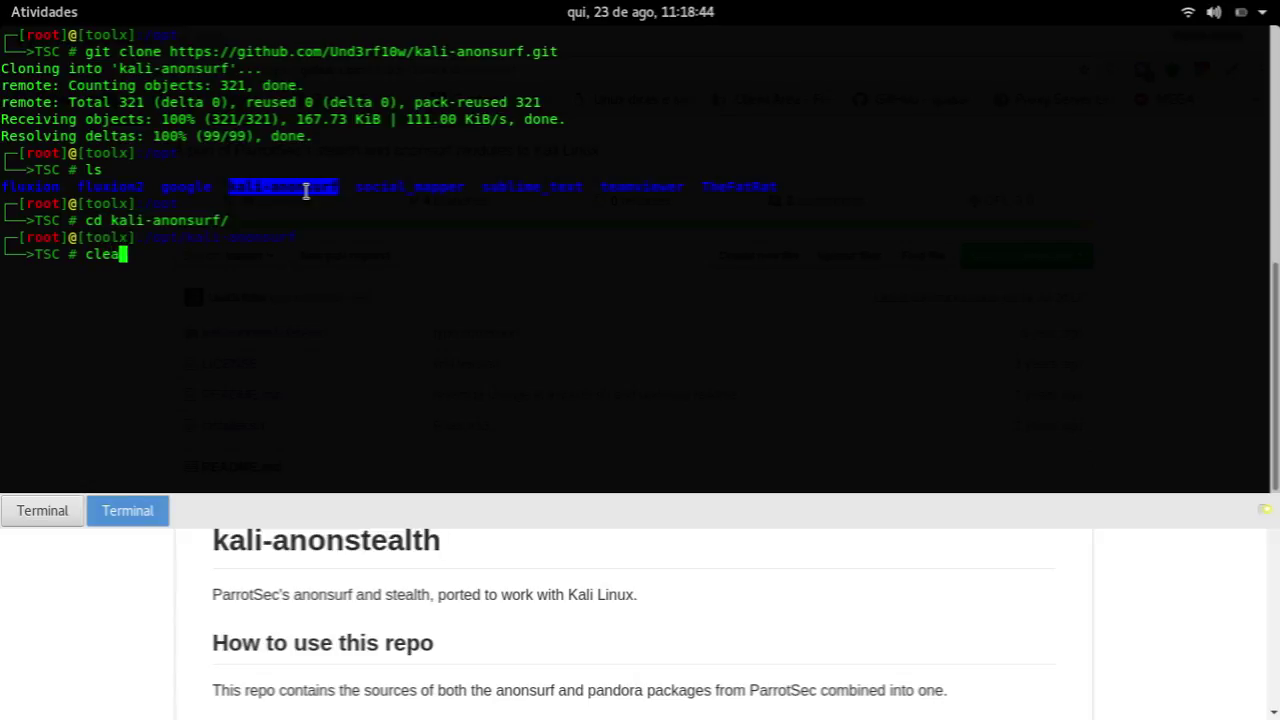
pyautogui.write('r')
pyautogui.press('Return')
pyautogui.write('ls')
pyautogui.press('Return')
# Run ./installer.sh to build and install the kali-anonsurf 1.2.2.2 package
pyautogui.write('./')
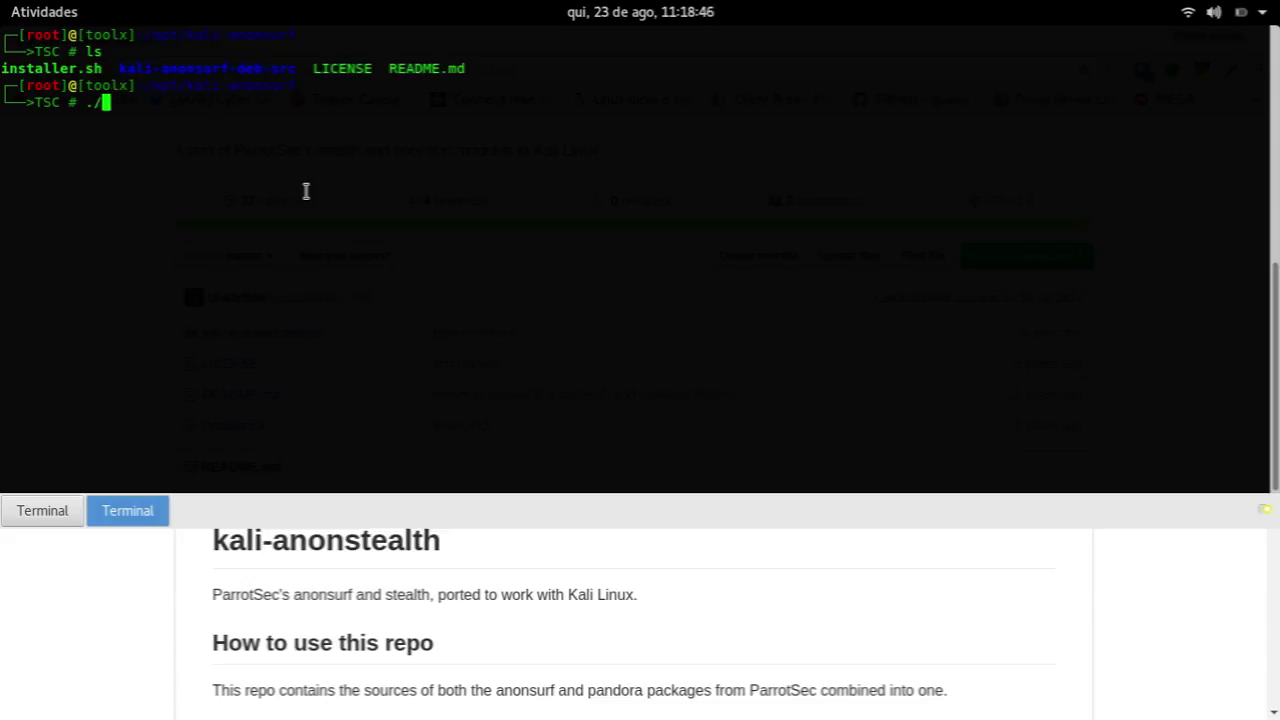
pyautogui.write('ins')
pyautogui.press('Tab')
pyautogui.press('Return')
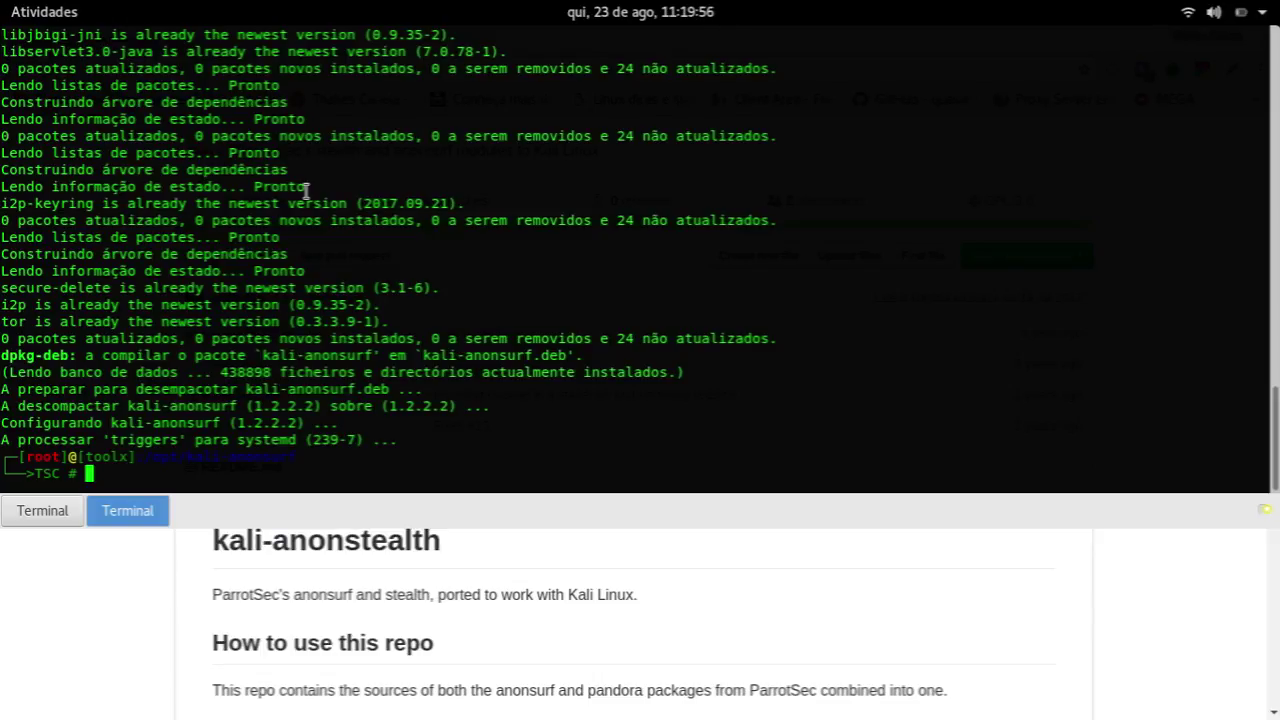
# Clear the screen and list the folder to confirm kali-anonsurf.deb was built
pyautogui.write('clear')
pyautogui.press('Return')
pyautogui.write('ls')
pyautogui.press('Return')
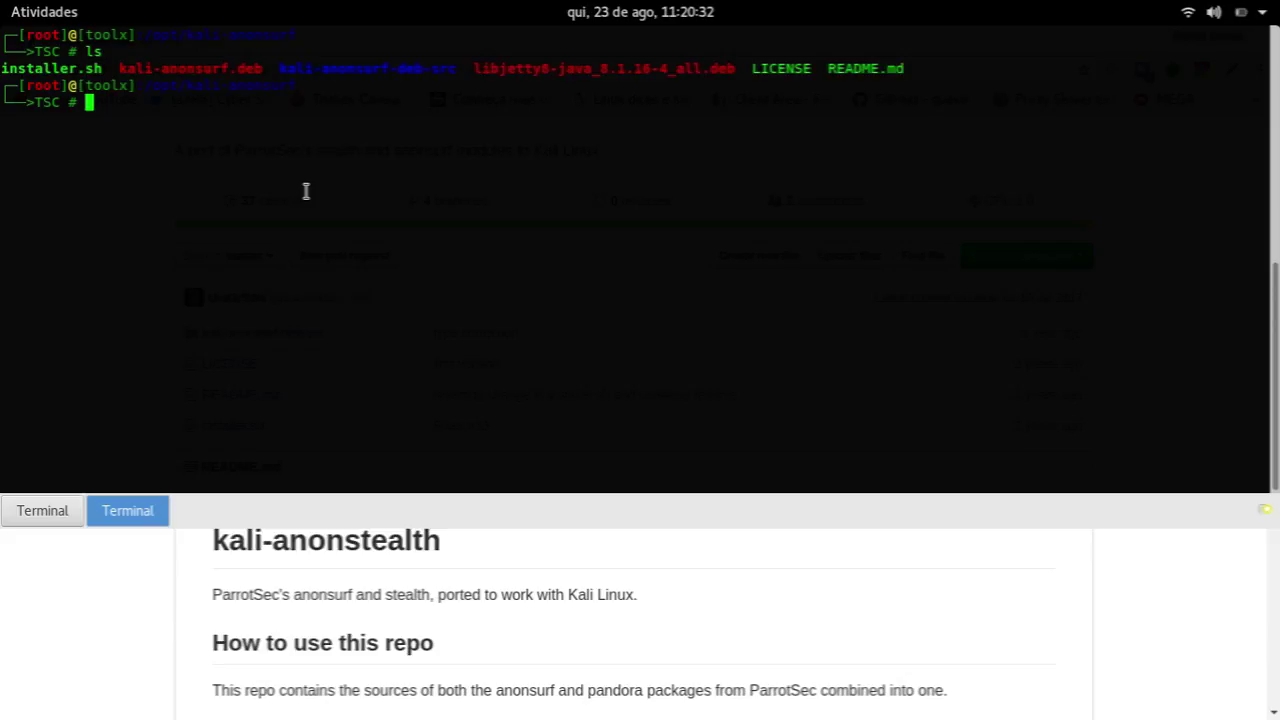
# Browse the command history and erase the recalled command from the prompt
pyautogui.press('Up')
pyautogui.press('Up')
pyautogui.press('Down')
pyautogui.press('Up')
pyautogui.press('Up')
pyautogui.press('Down')
pyautogui.press('Down')
pyautogui.press('BackSpace')
pyautogui.press('BackSpace')
# Scroll the README to its Usage section and highlight the anonsurf command
pyautogui.press('F12')
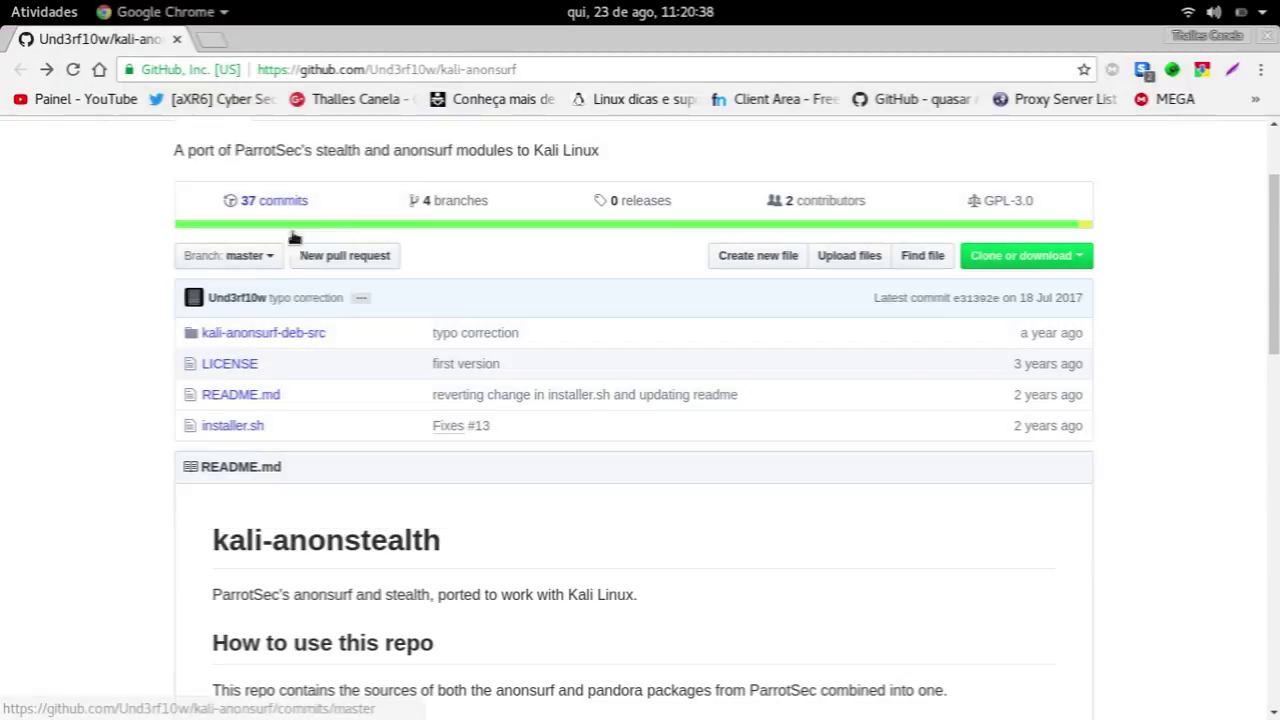
pyautogui.scroll(-4, 280, 346)
pyautogui.scroll(-4, 288, 309)
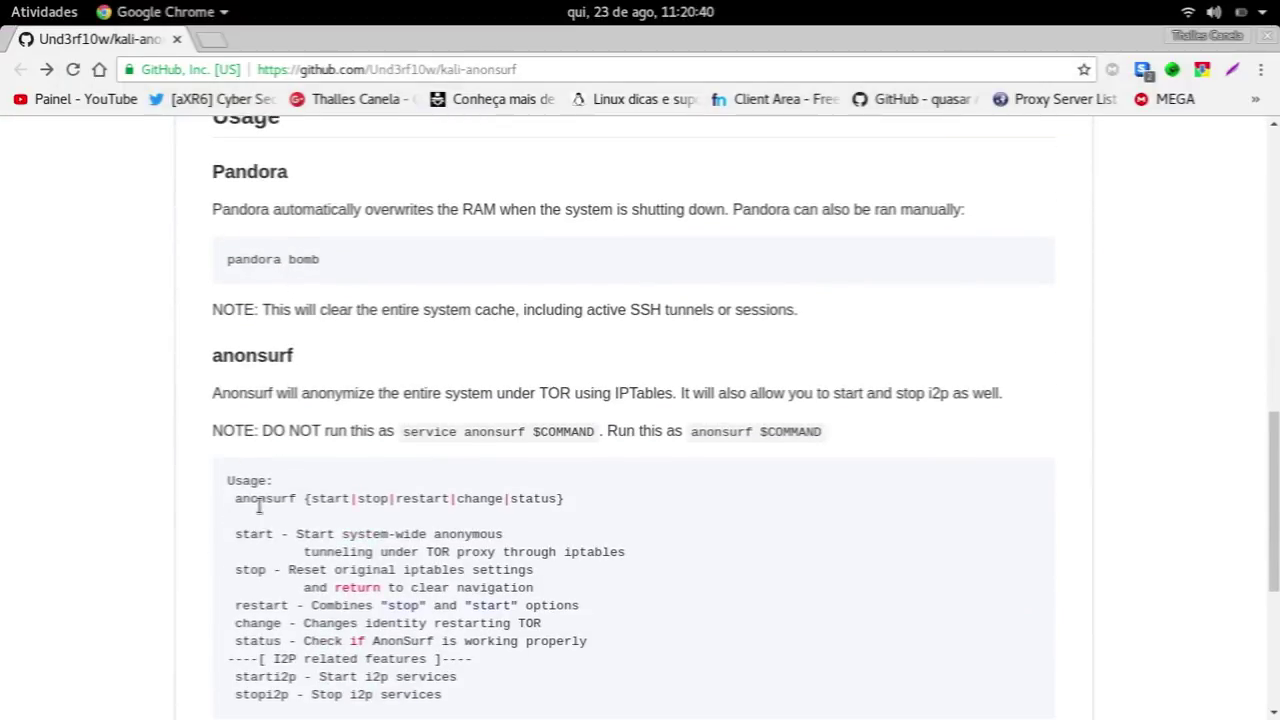
pyautogui.doubleClick(272, 499)
# Run anonsurf to view its help, then 'anonsurf start' to route traffic through Tor
pyautogui.press('F12')
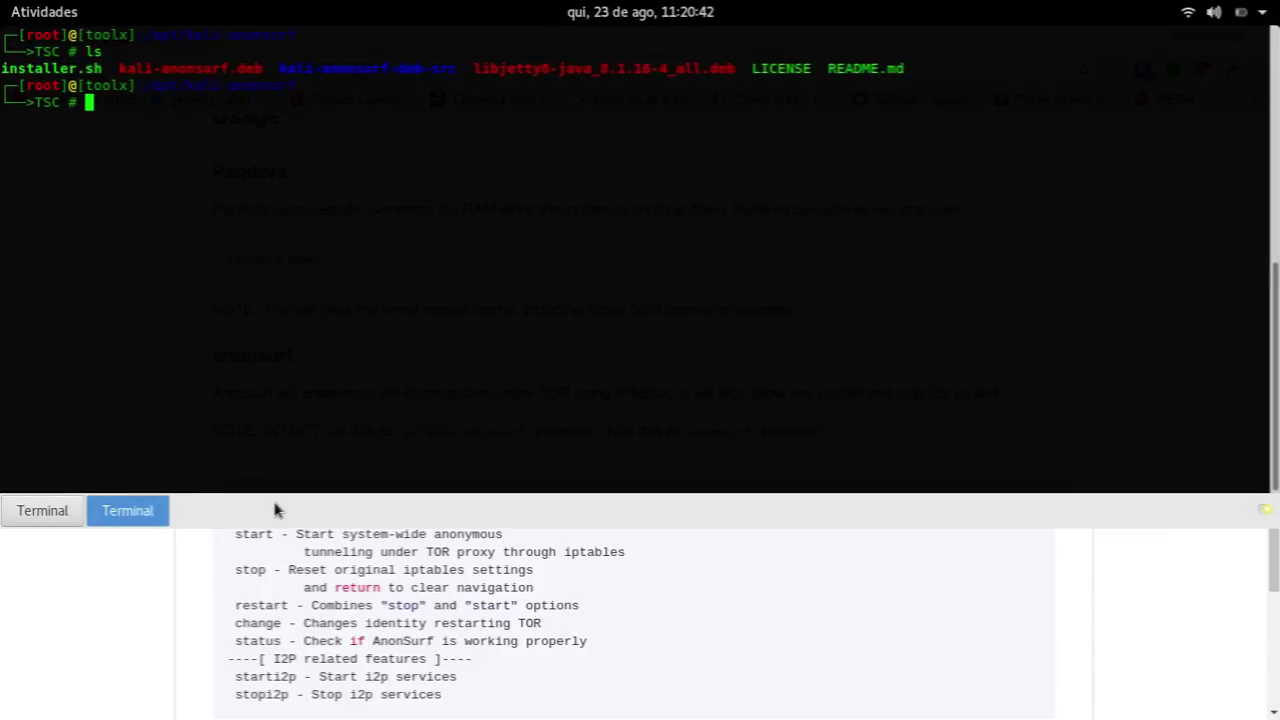
pyautogui.write('anonsurf')
pyautogui.press('Return')
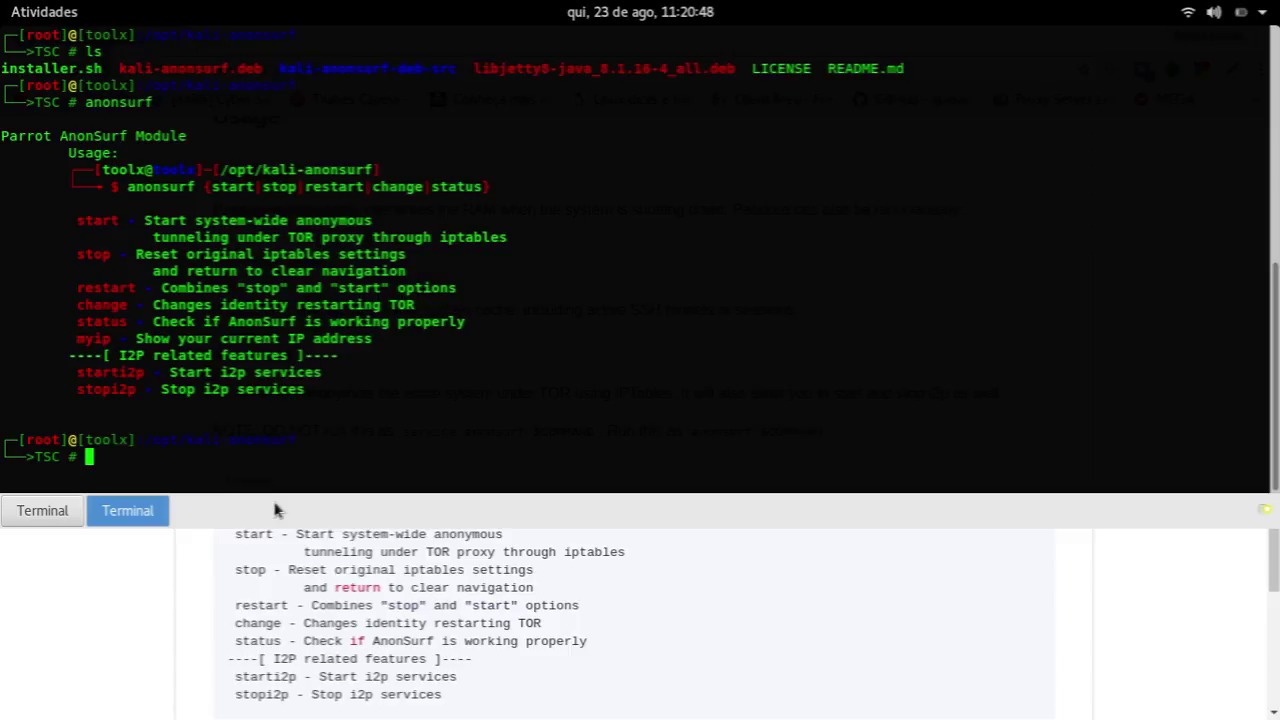
pyautogui.press('Up')
pyautogui.write('start')
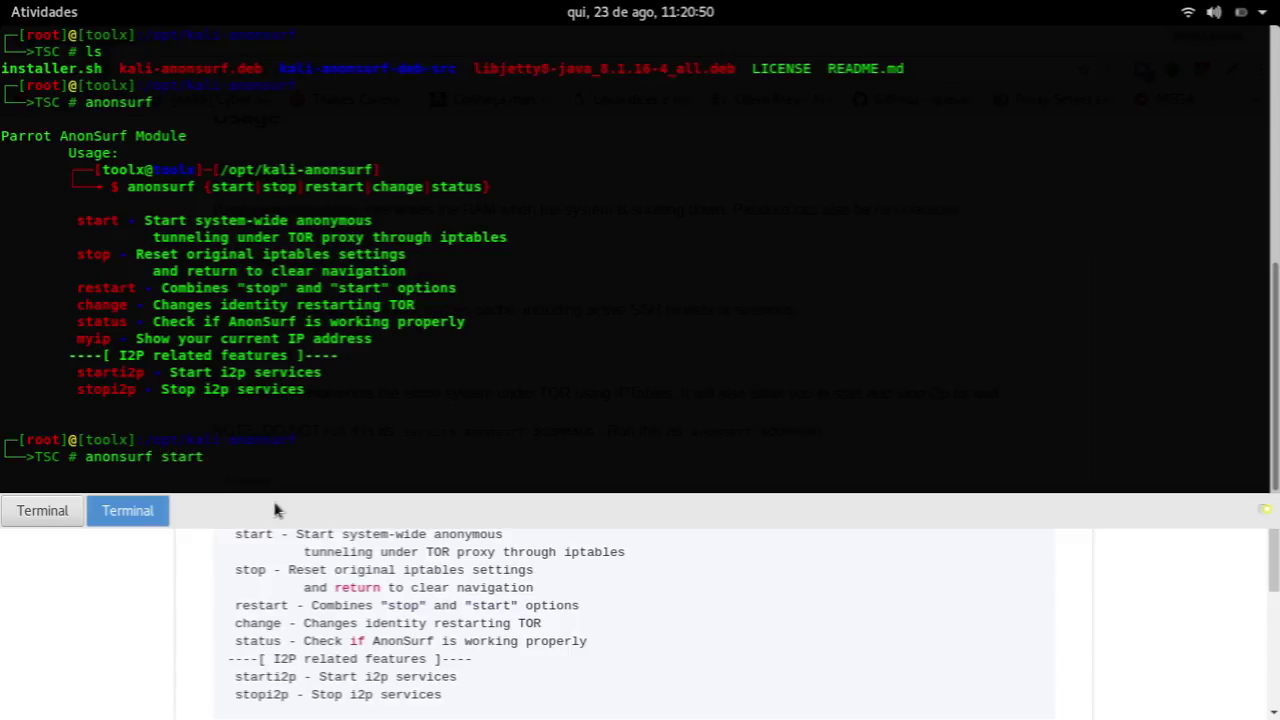
pyautogui.press('Return')
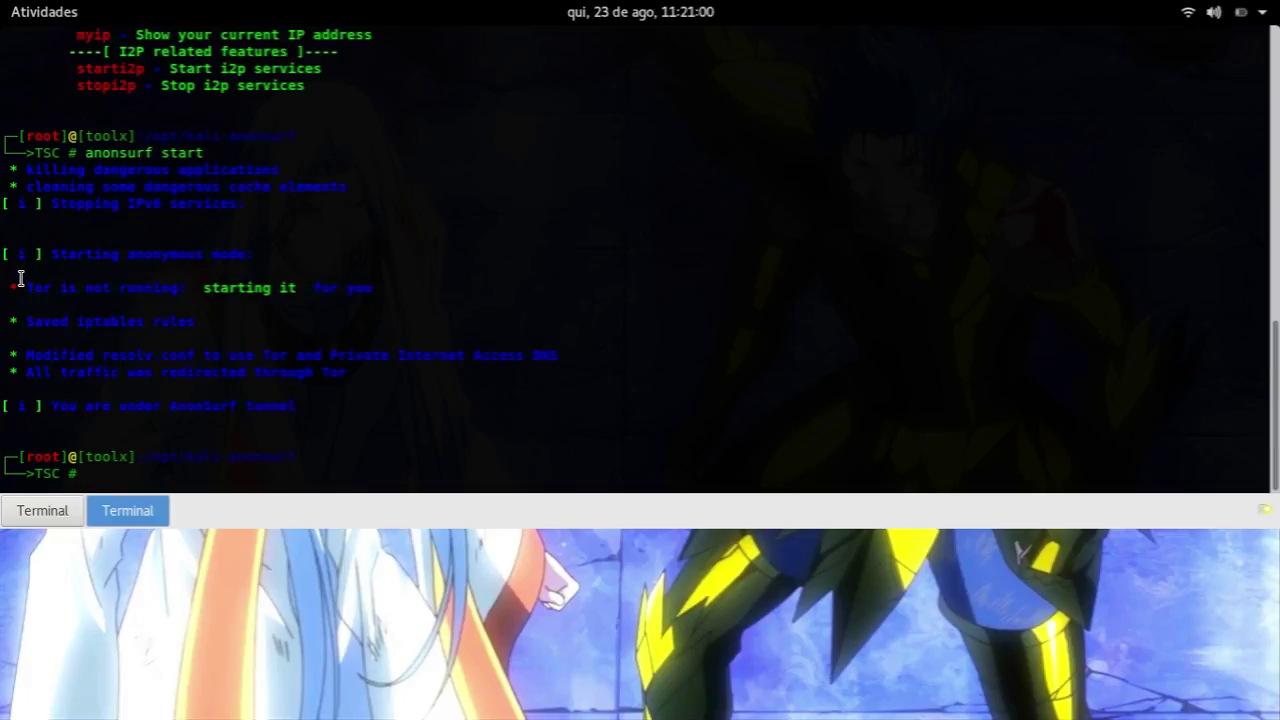
pyautogui.moveTo(24, 287); pyautogui.dragTo(180, 287)
# Search Google for 'my ip' and open the What is my IP .com.br result
pyautogui.press('super')
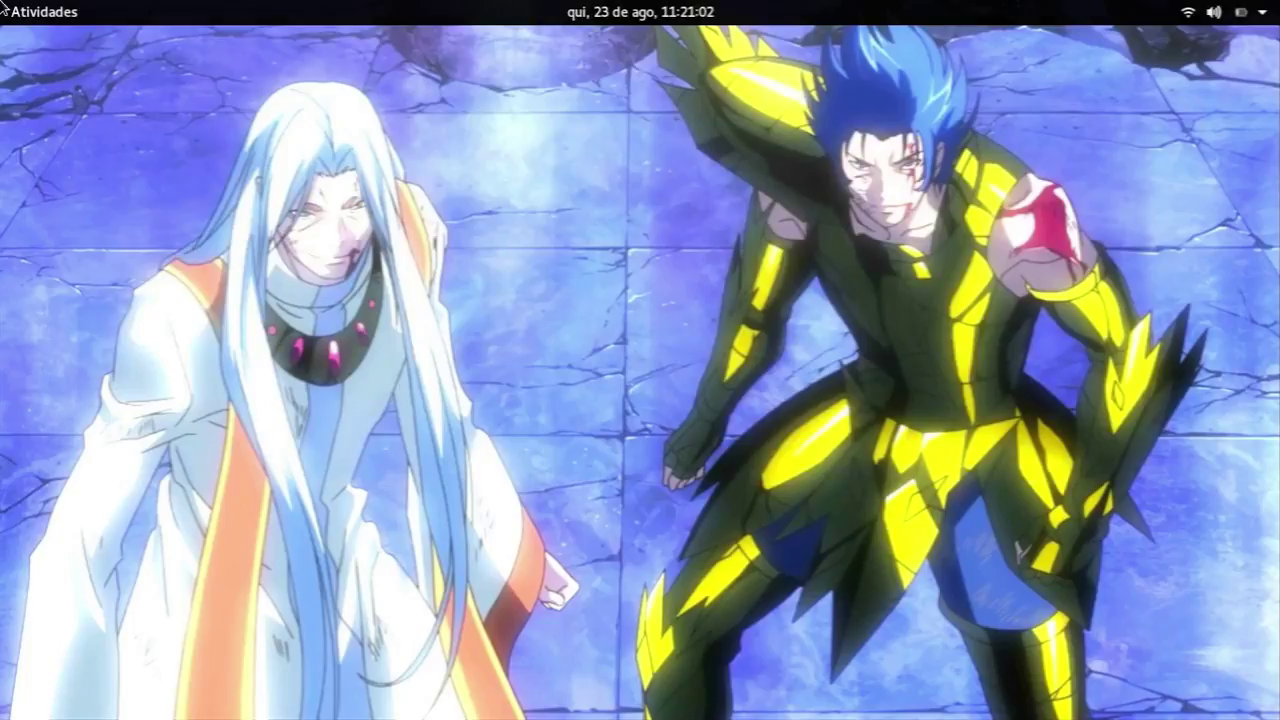
pyautogui.press('super')
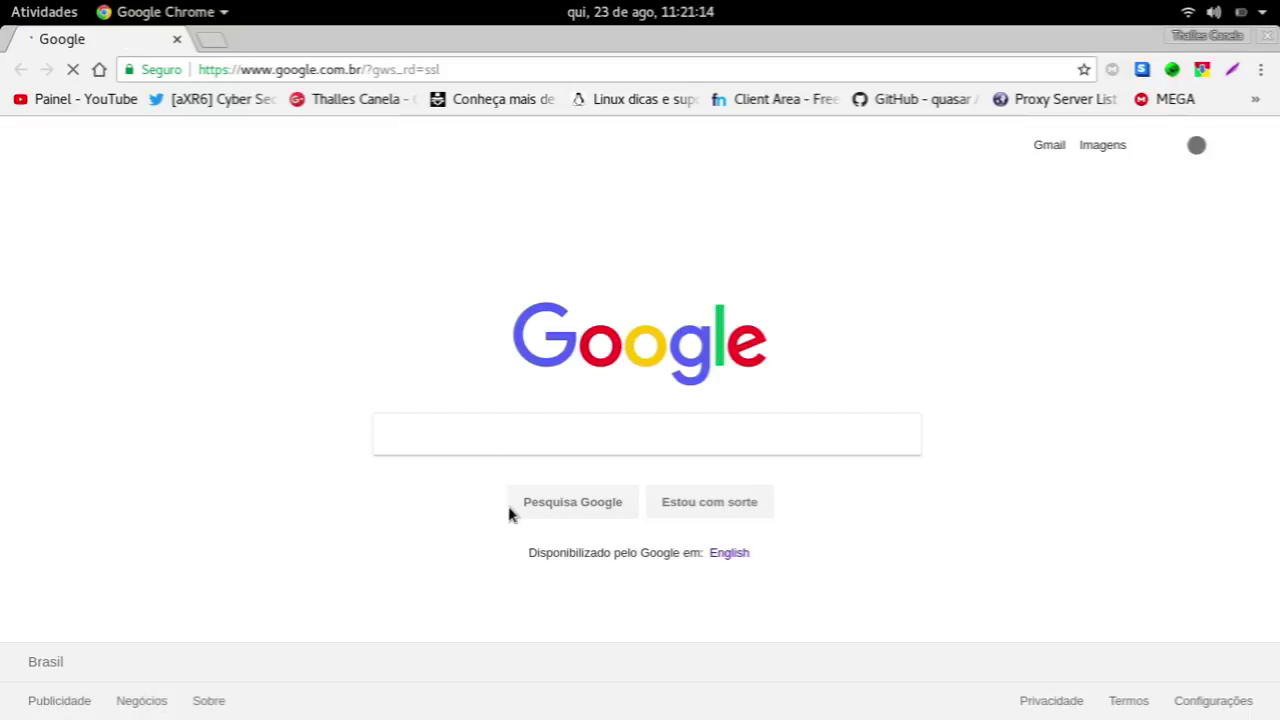
pyautogui.click(539, 434)
pyautogui.write('my')
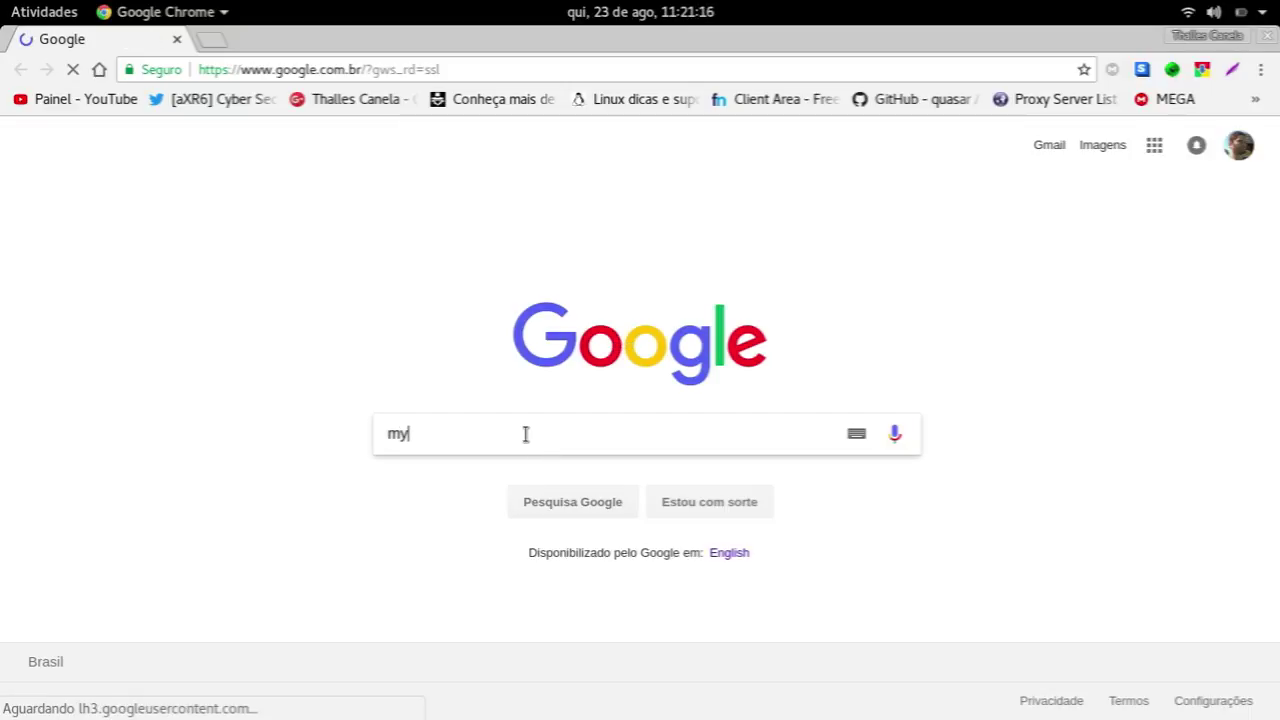
pyautogui.write(' ip')
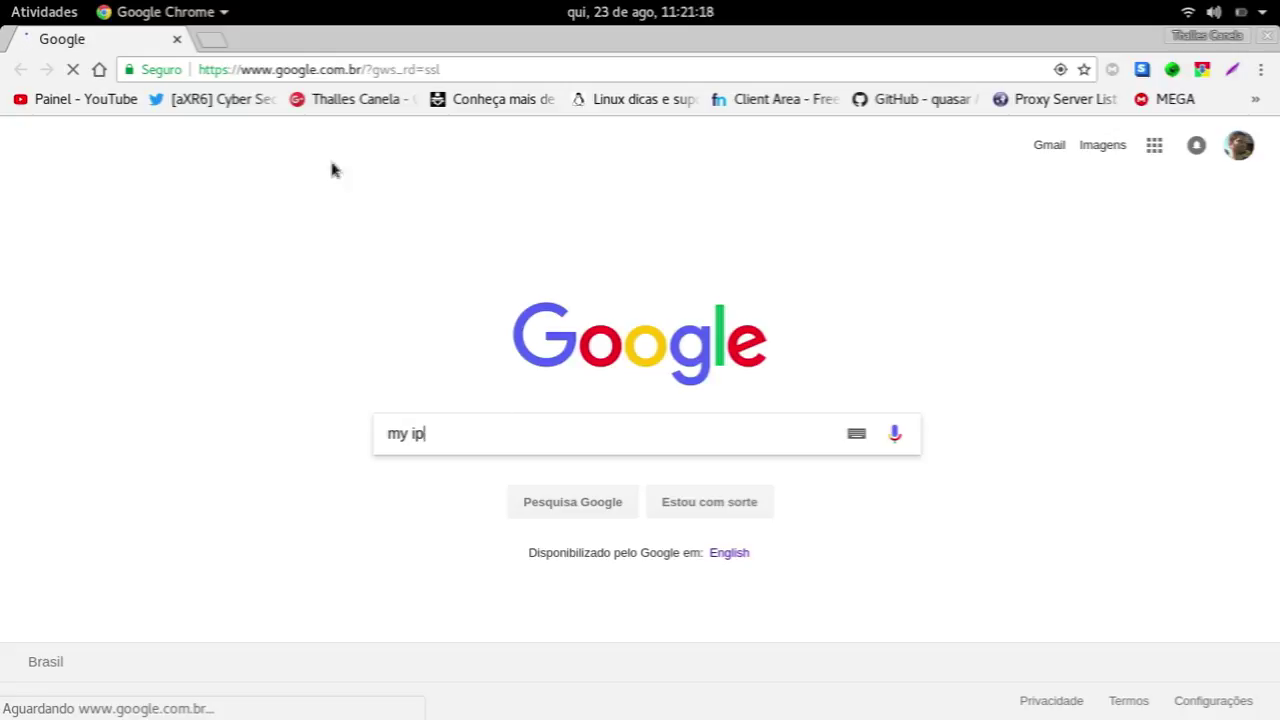
pyautogui.click(212, 40)
pyautogui.click(477, 100)
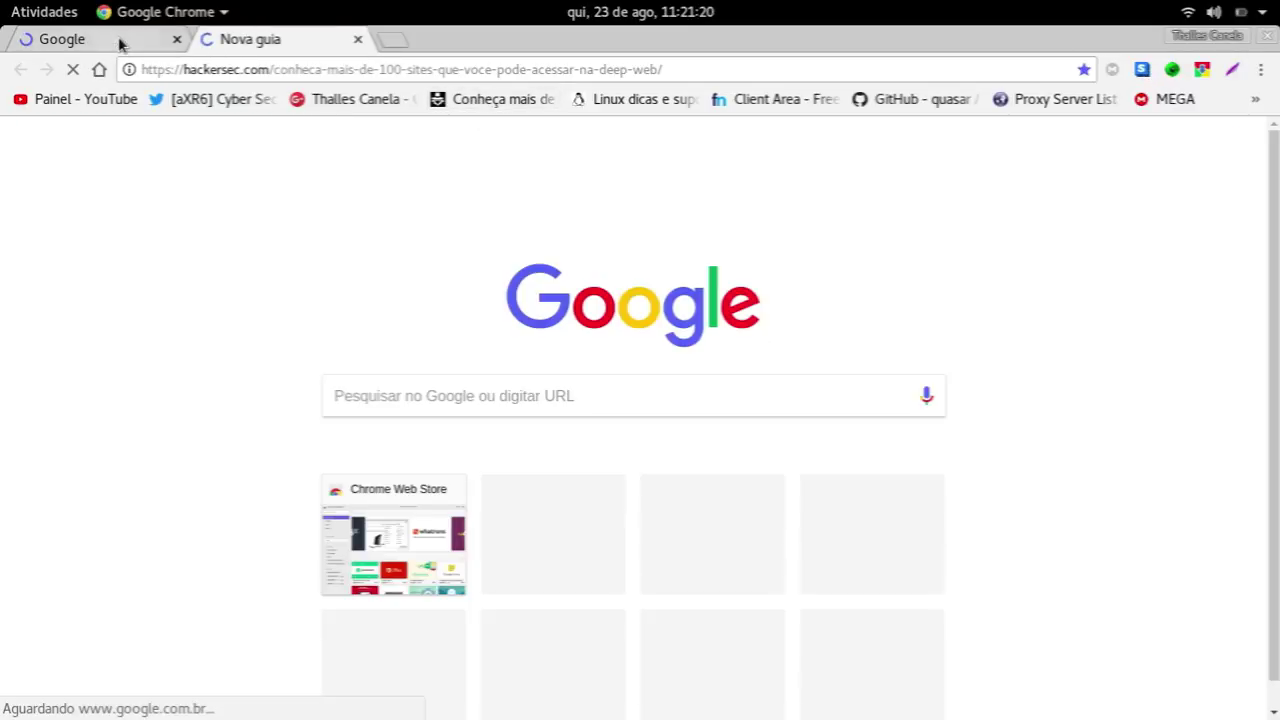
pyautogui.click(118, 40)
pyautogui.press('Return')
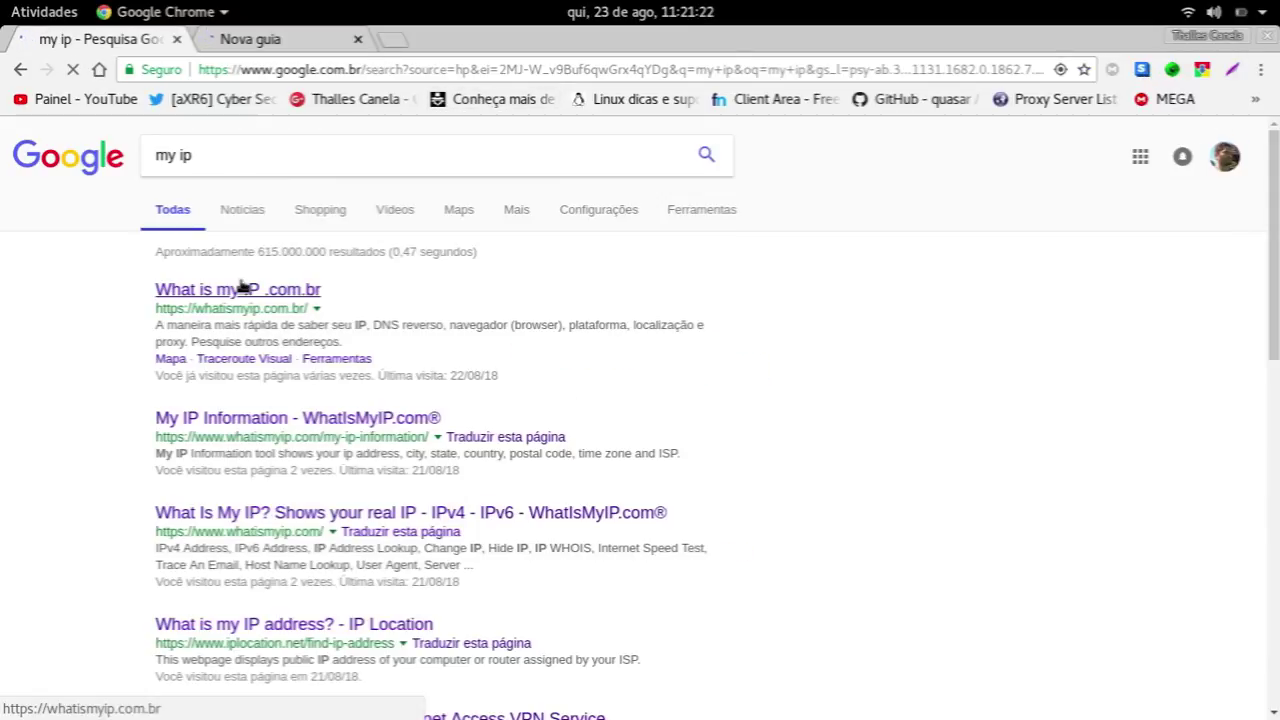
pyautogui.click(262, 292)
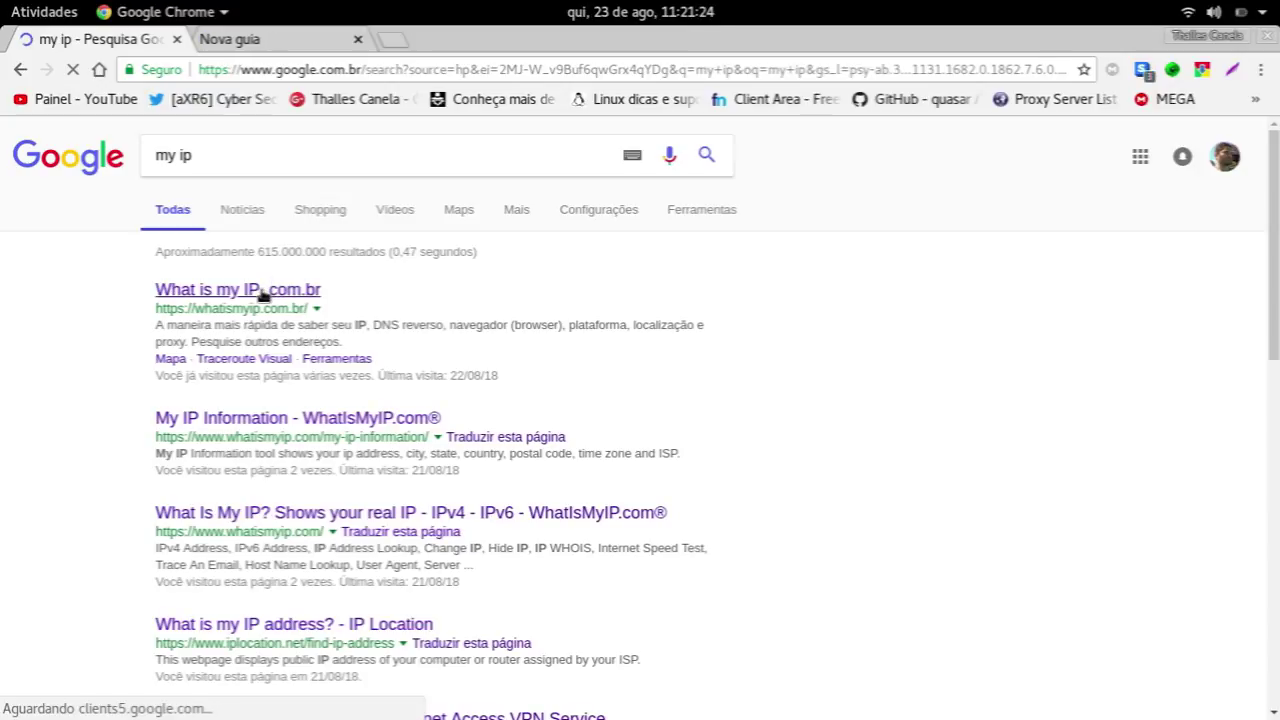
# Load the hackersec.com deep-web sites article in the second tab
pyautogui.click(293, 45)
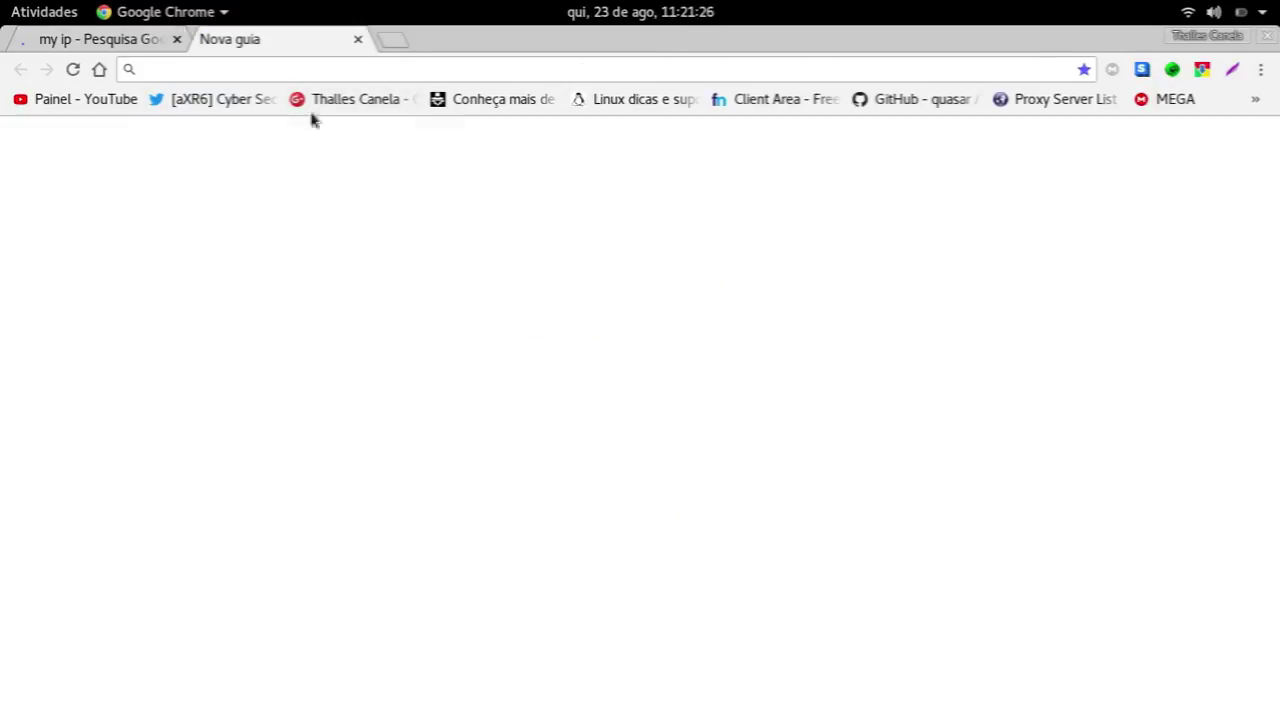
pyautogui.click(498, 101)
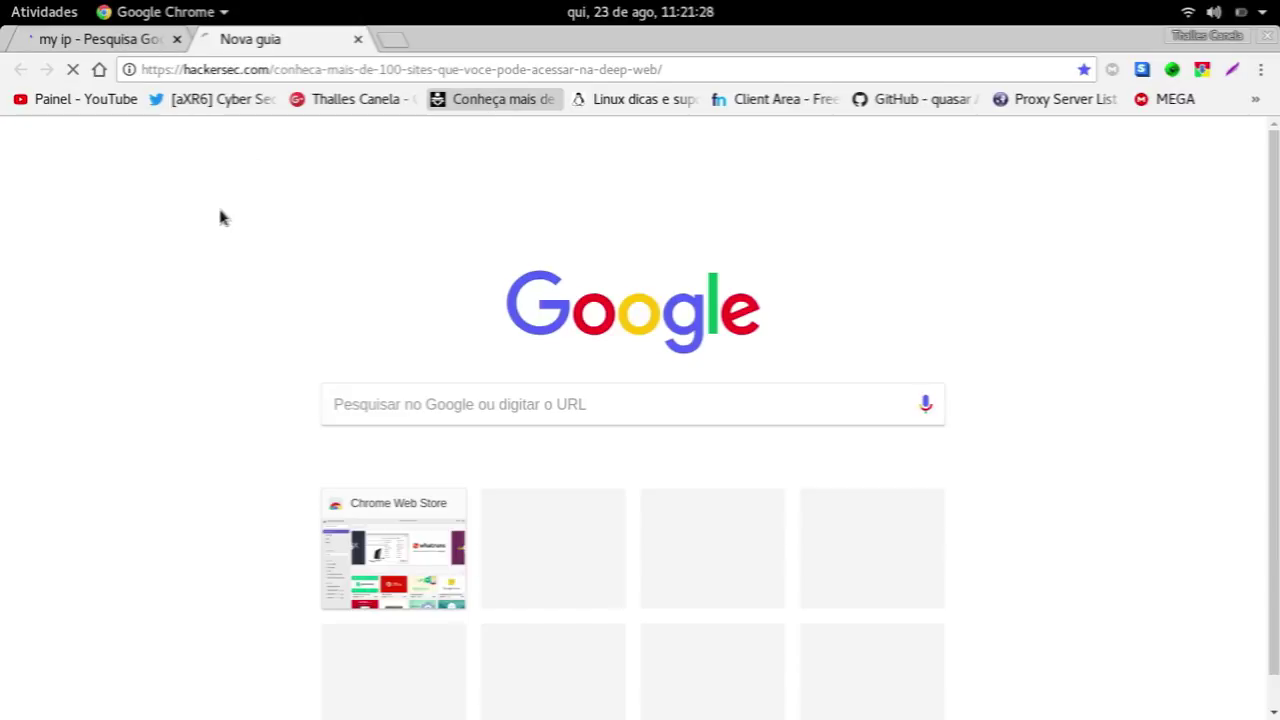
pyautogui.hotkey('ctrl', 'Tab')
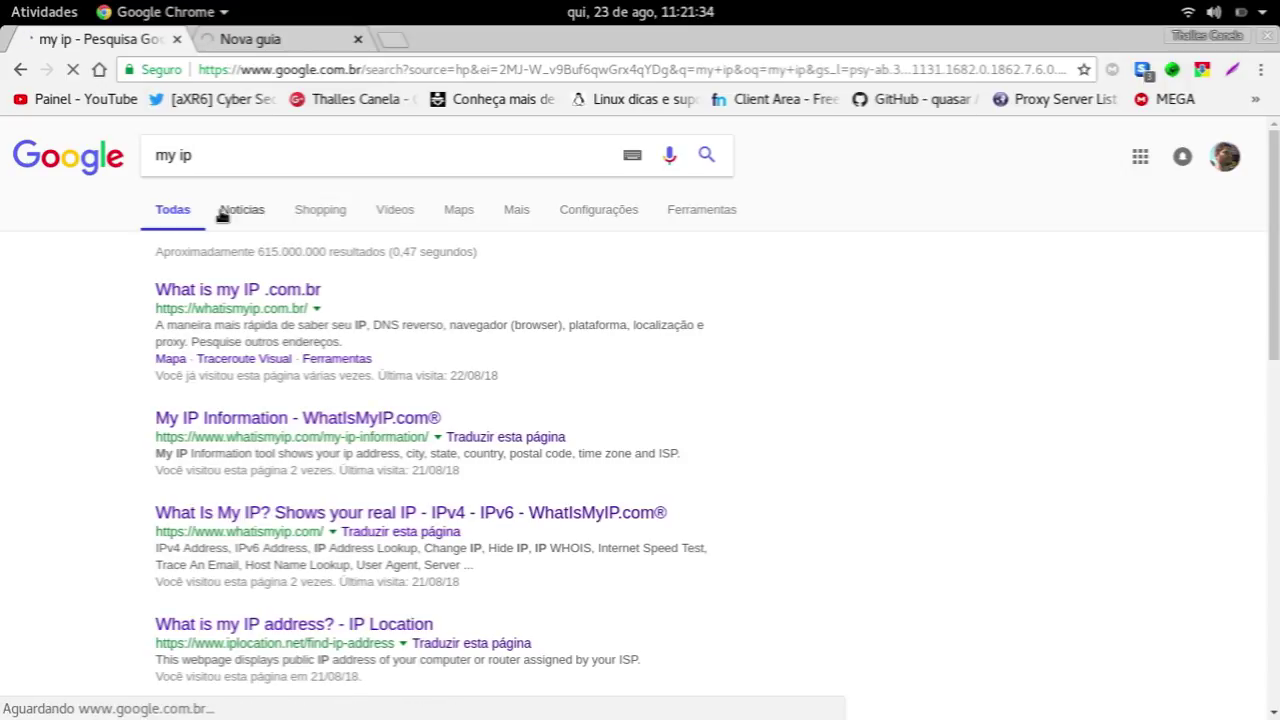
# Review the anonsurf usage help in the terminal, highlighting the stop command
pyautogui.press('F12')
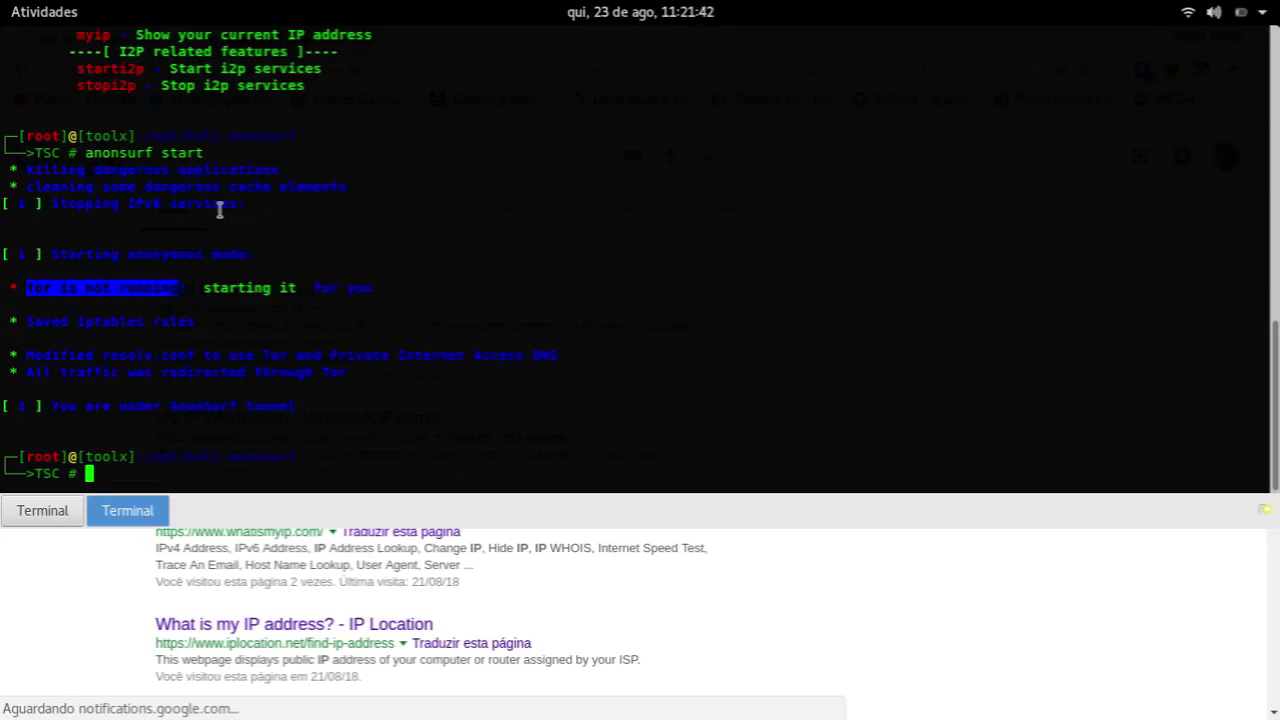
pyautogui.scroll(4, 219, 208)
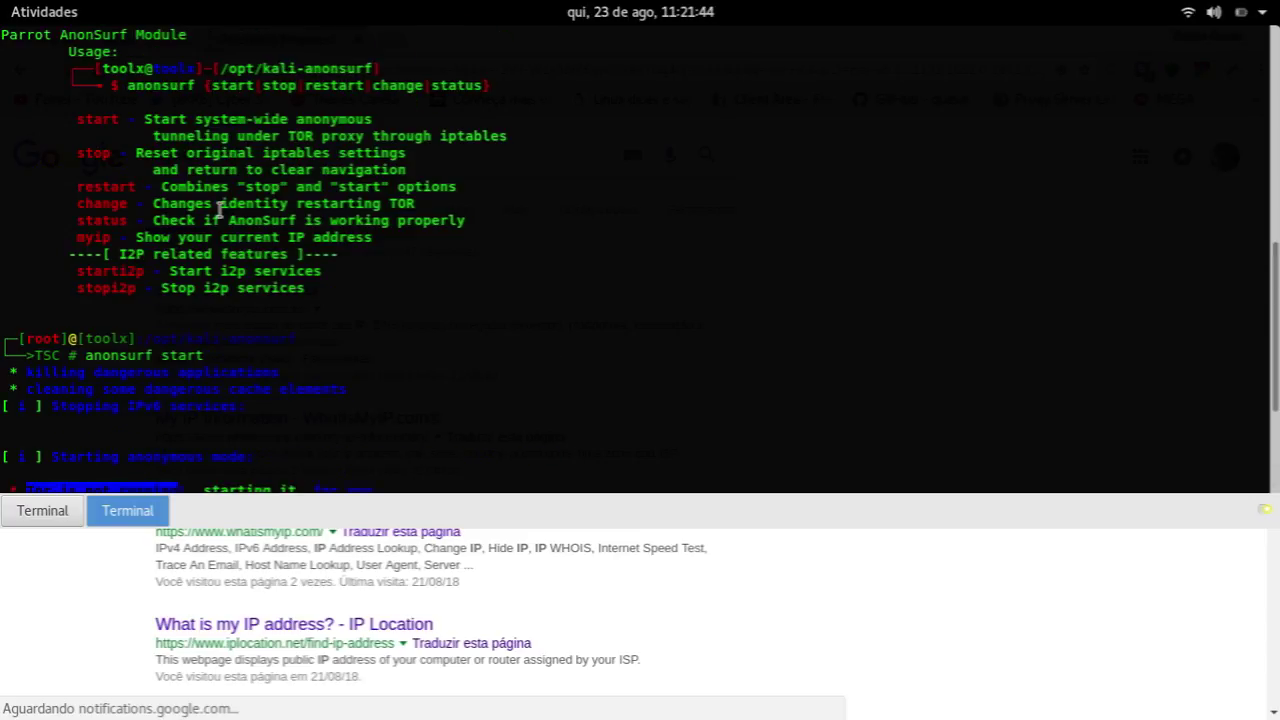
pyautogui.doubleClick(90, 152)
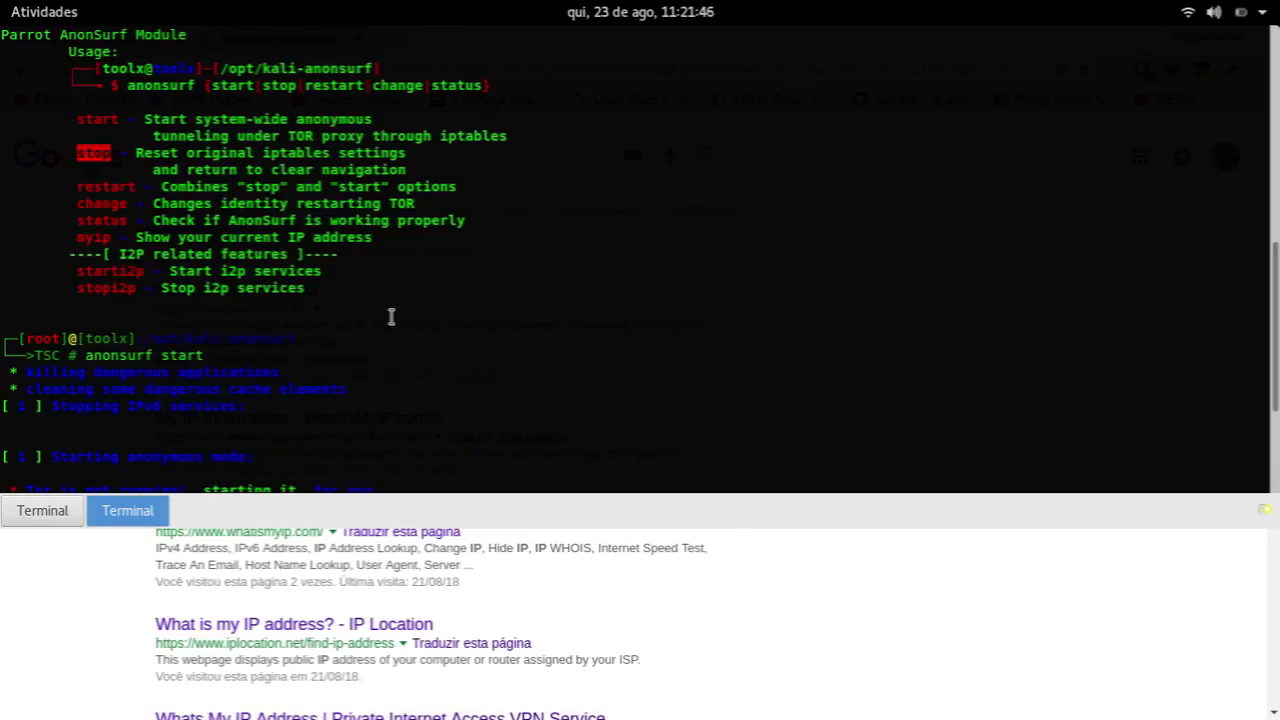
pyautogui.press('F12')
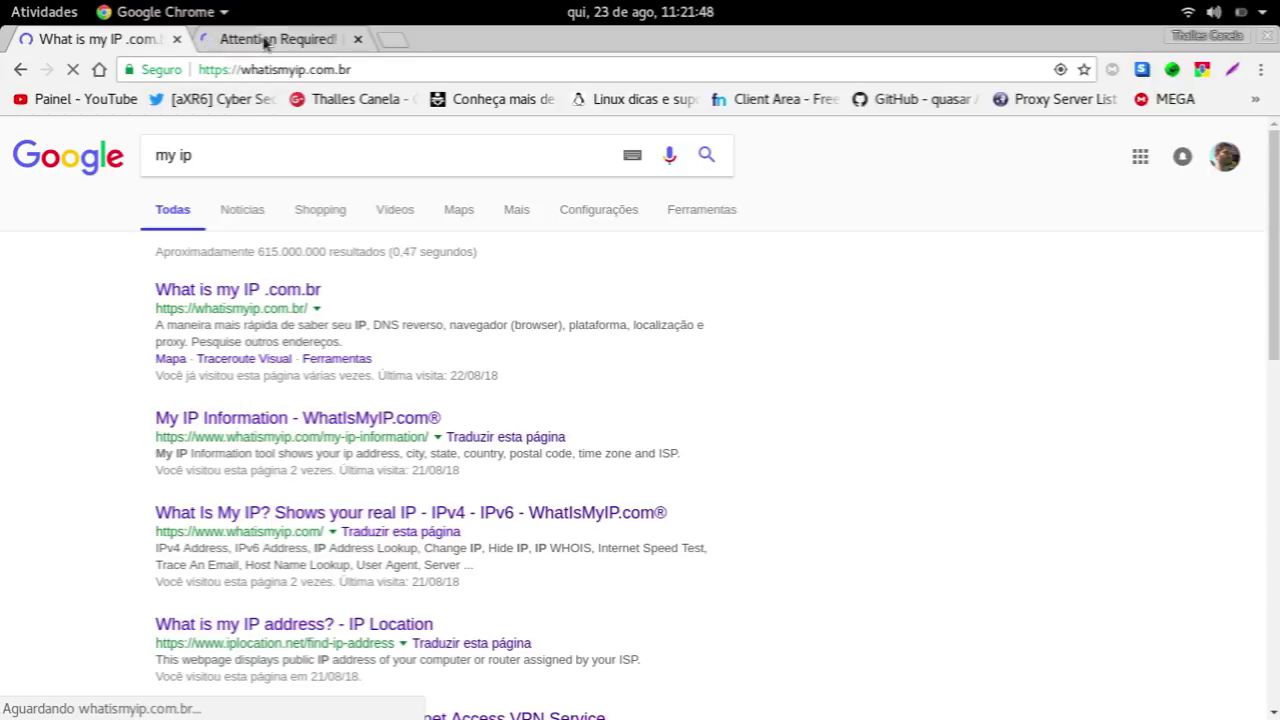
# Switch to the hackersec.com tab showing the 'One more step' security check
pyautogui.click(262, 40)
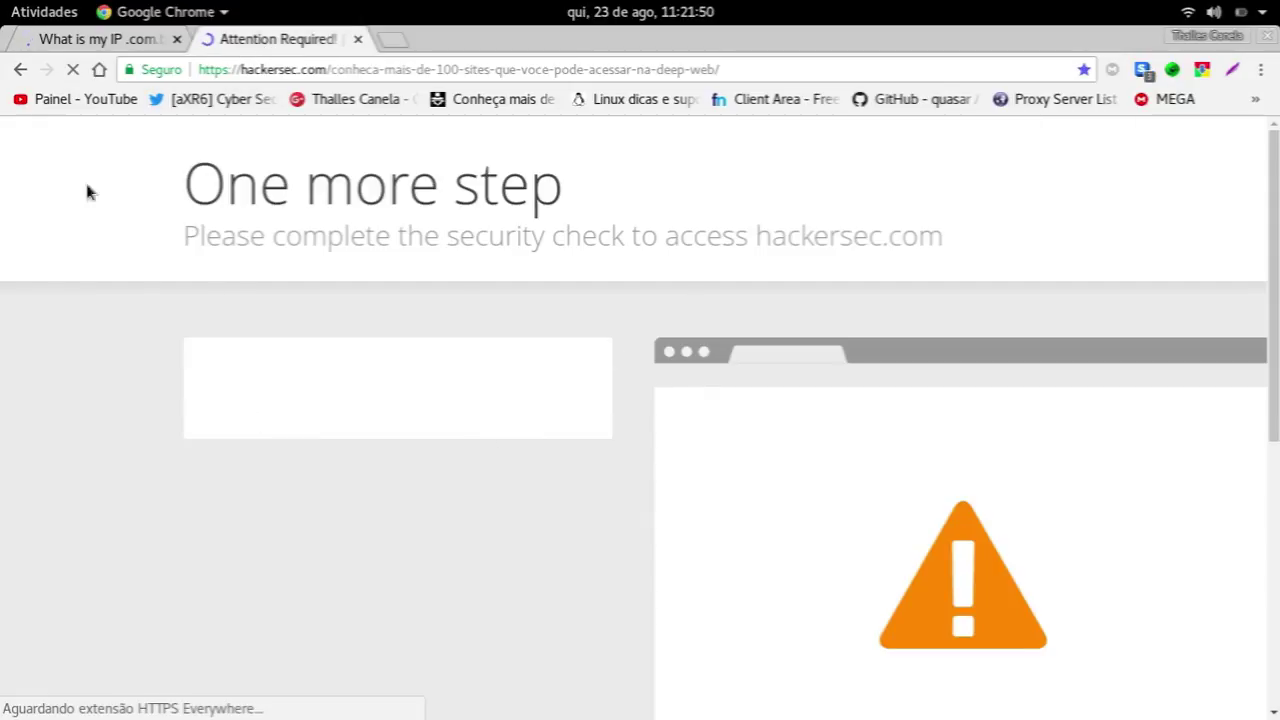
pyautogui.moveTo(187, 182); pyautogui.dragTo(1106, 340)
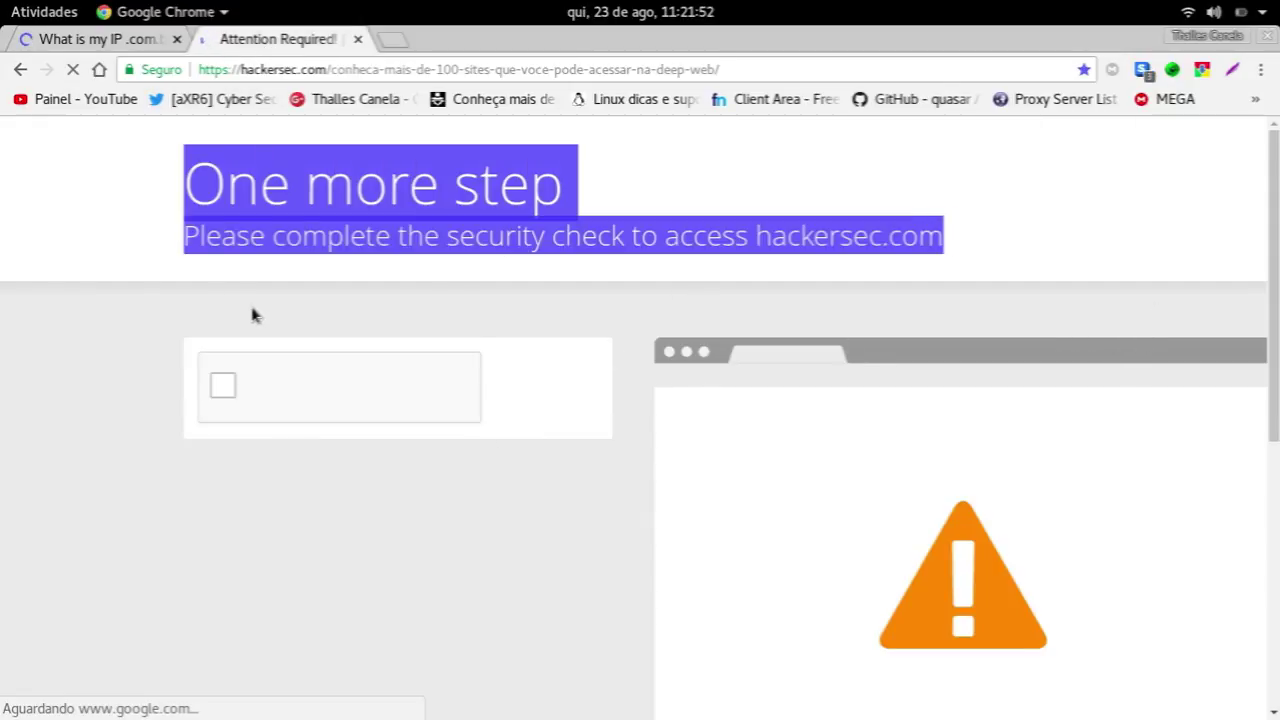
pyautogui.moveTo(190, 185); pyautogui.dragTo(1028, 237)
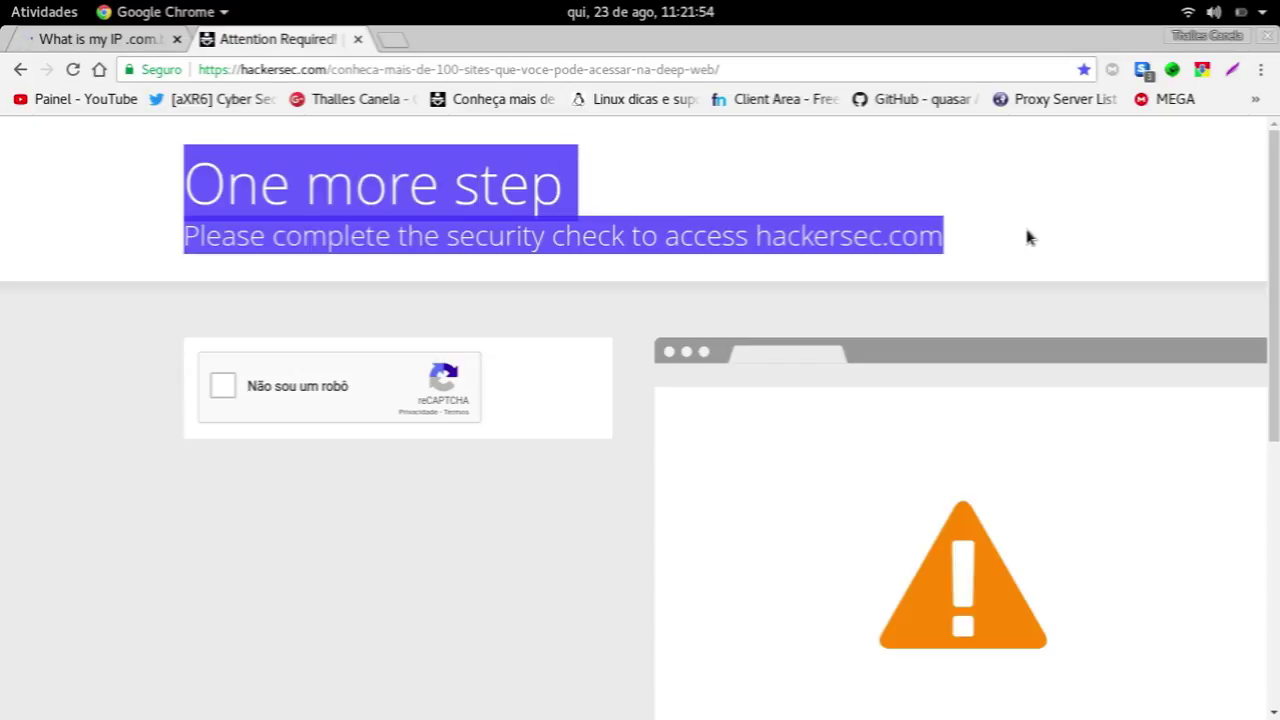
pyautogui.click(90, 207)
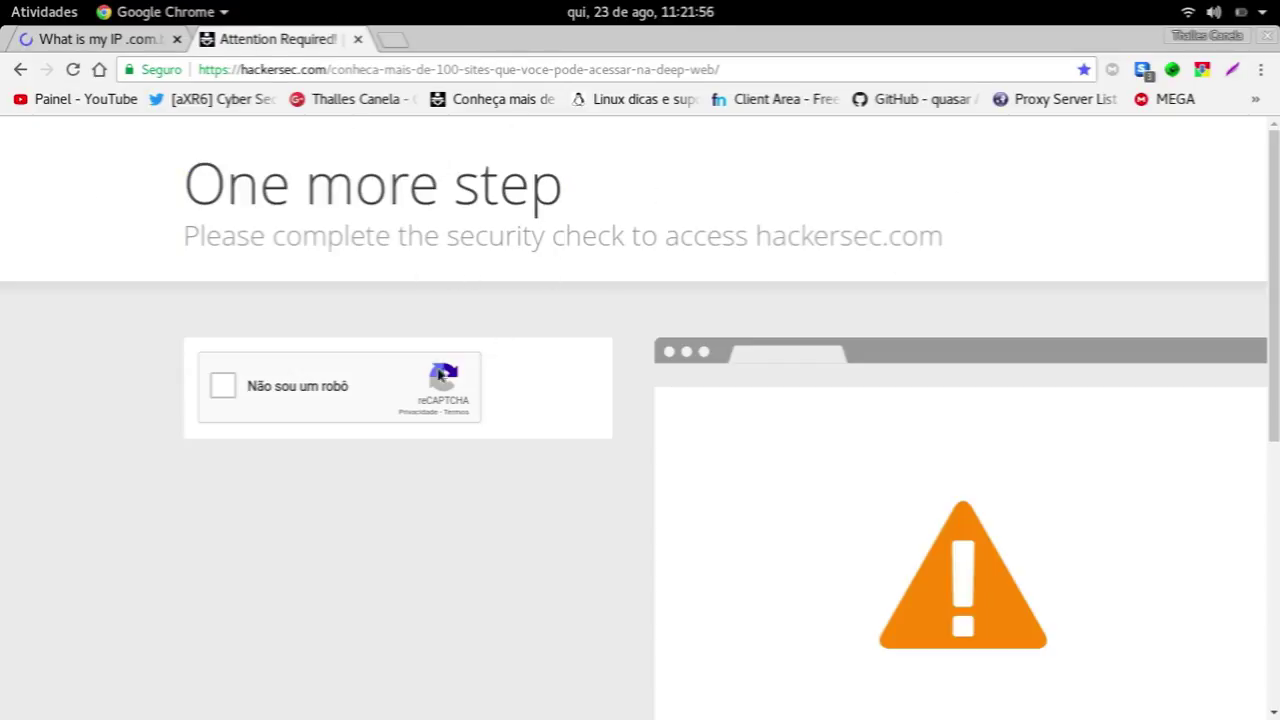
# Pass the 'Não sou um robô' hydrant captcha, then view Tor exit IP 35.0.127.52
pyautogui.click(226, 388)
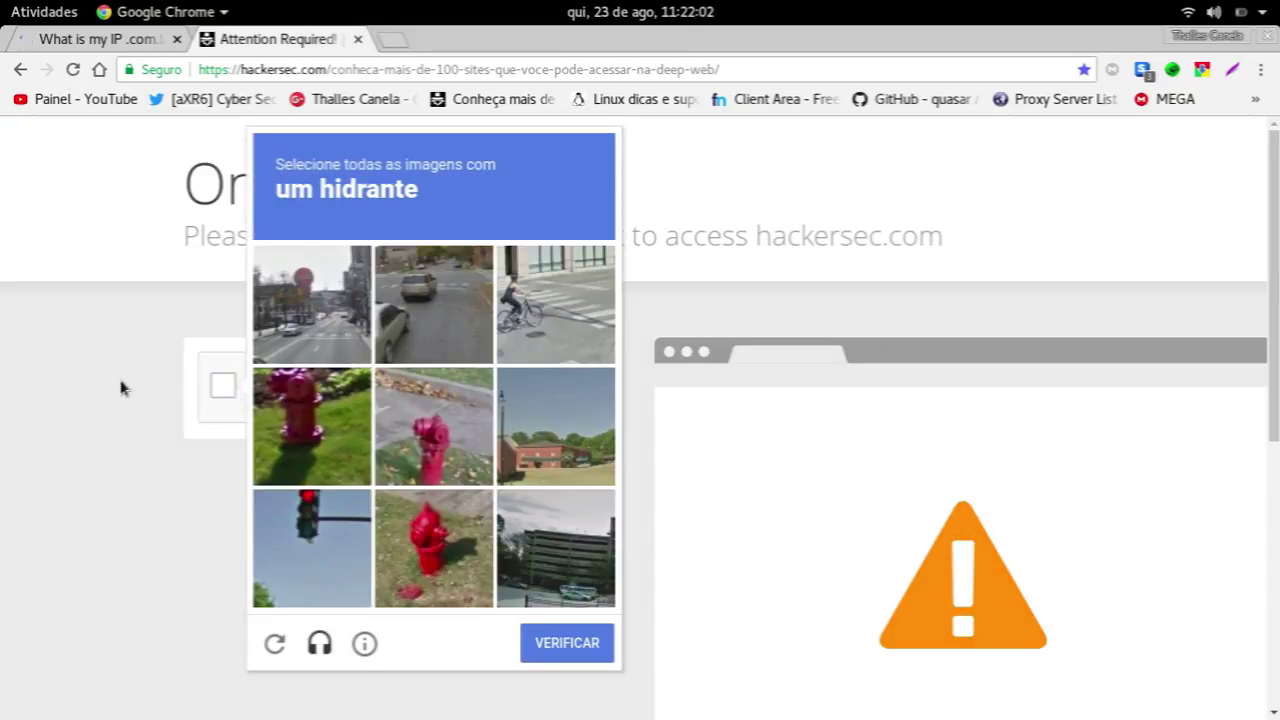
pyautogui.click(311, 400)
pyautogui.click(422, 422)
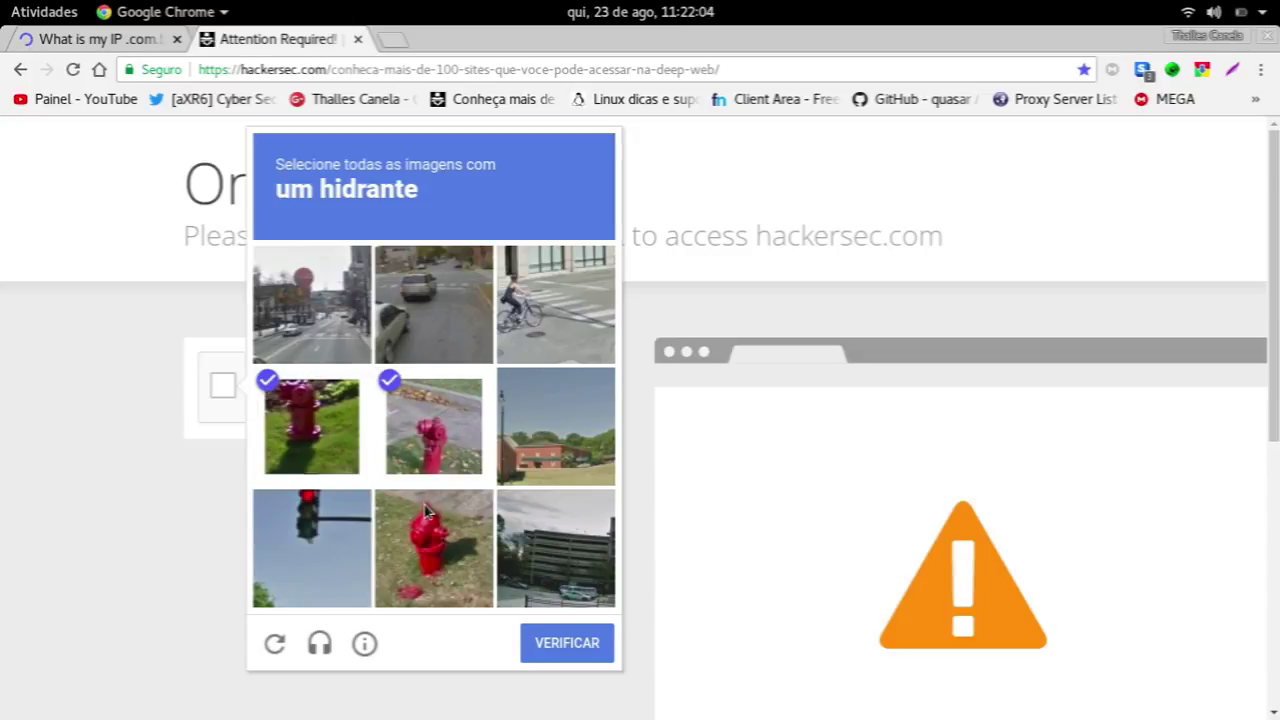
pyautogui.click(426, 512)
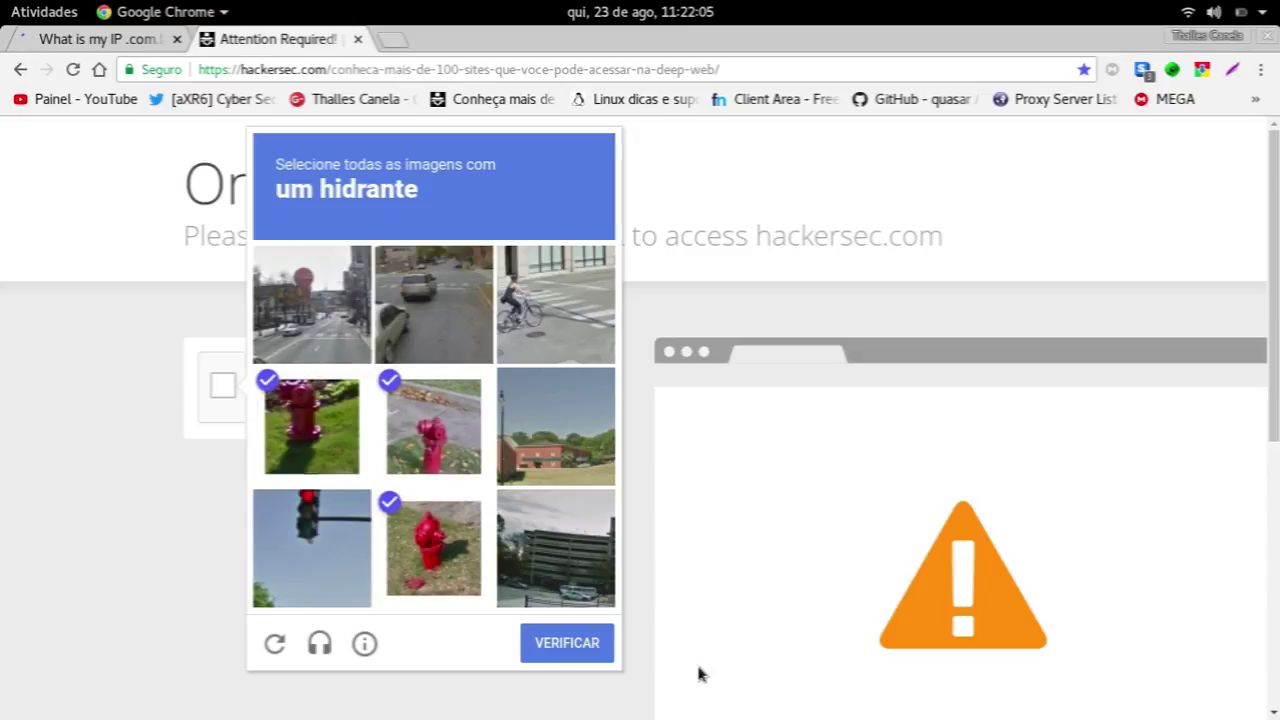
pyautogui.click(583, 651)
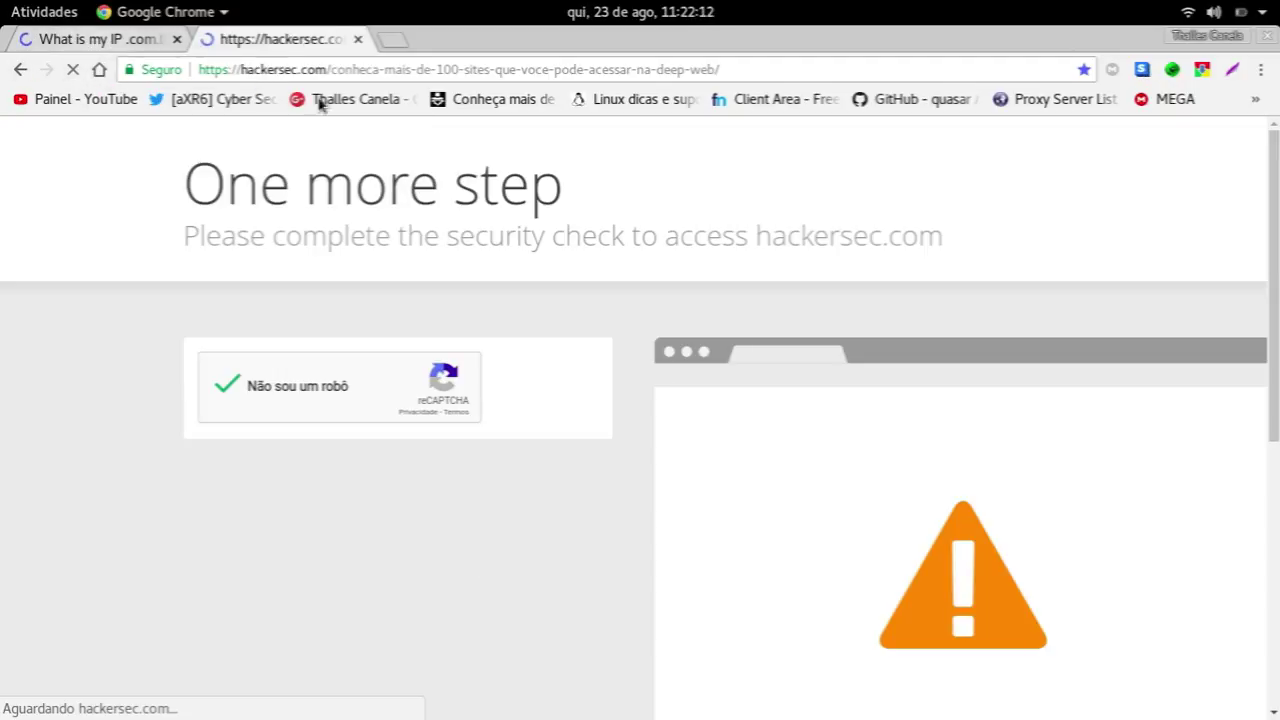
pyautogui.hotkey('ctrl', 'pageup')
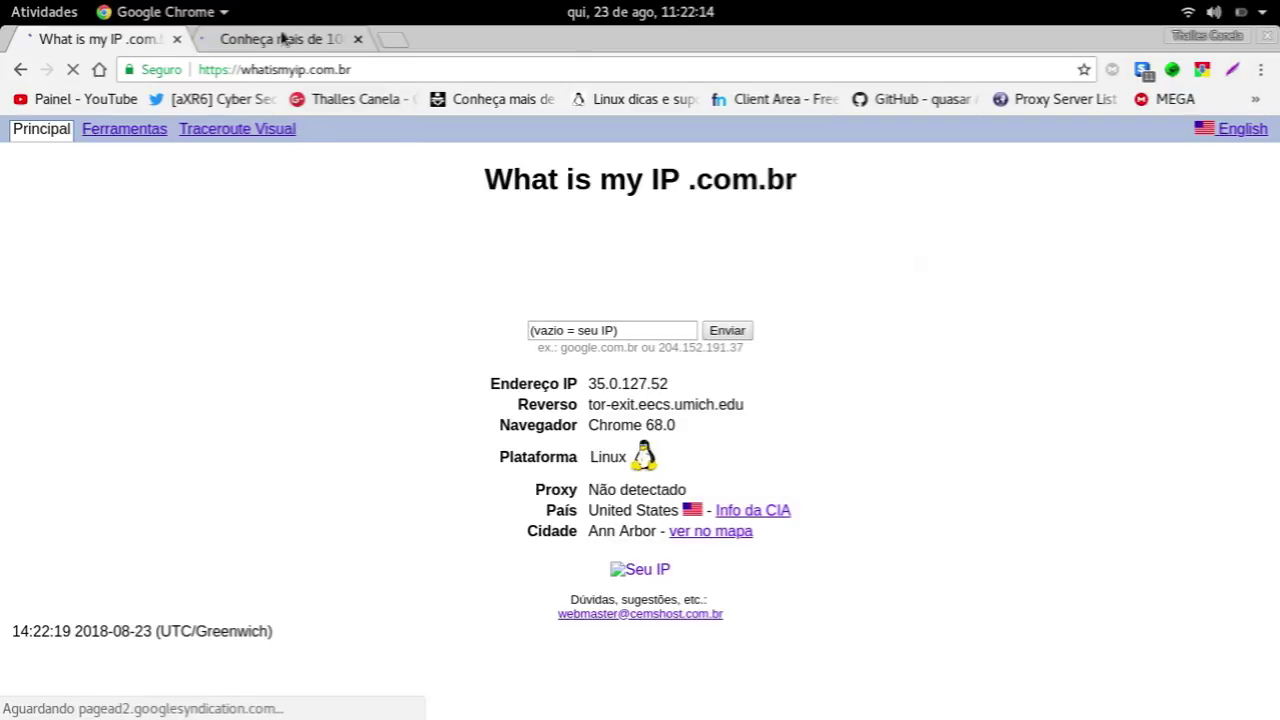
# On What is my IP, highlight the IP 35.0.127.52 and its tor-exit.eecs.umich.edu reverse hostname
pyautogui.click(283, 38)
pyautogui.hotkey('ctrl', 'pageup')
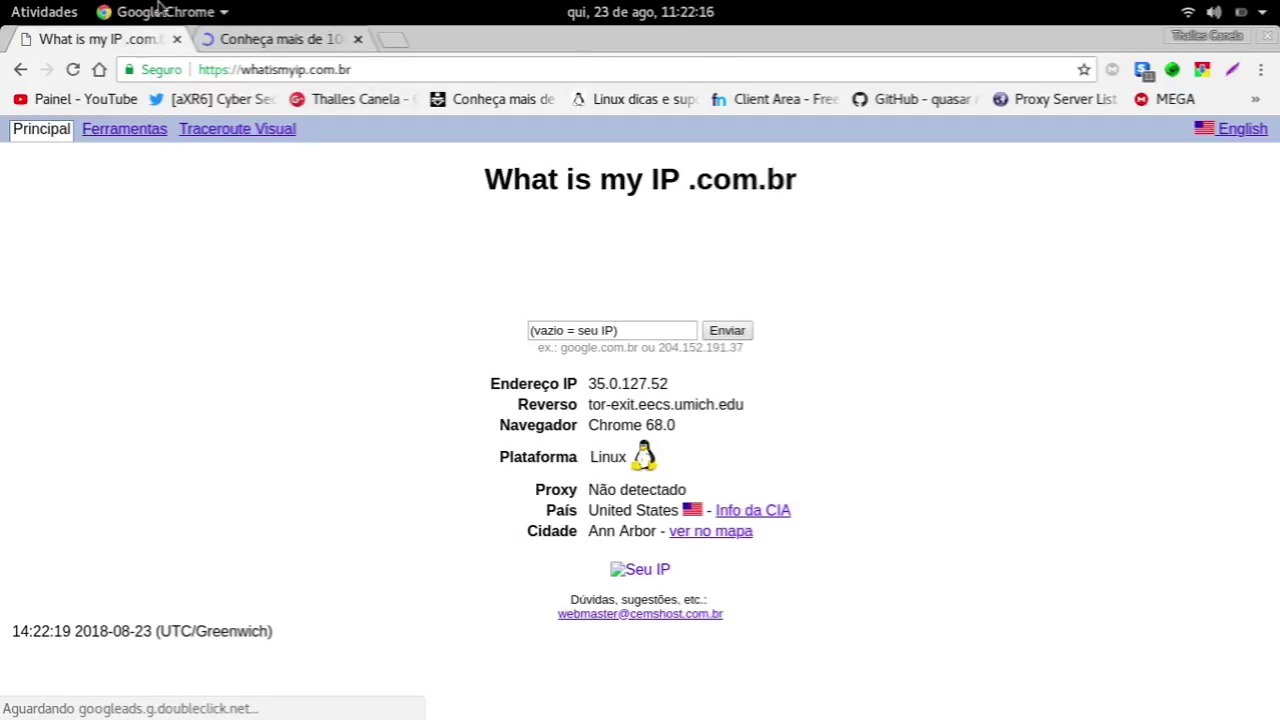
pyautogui.moveTo(587, 392); pyautogui.dragTo(673, 396)
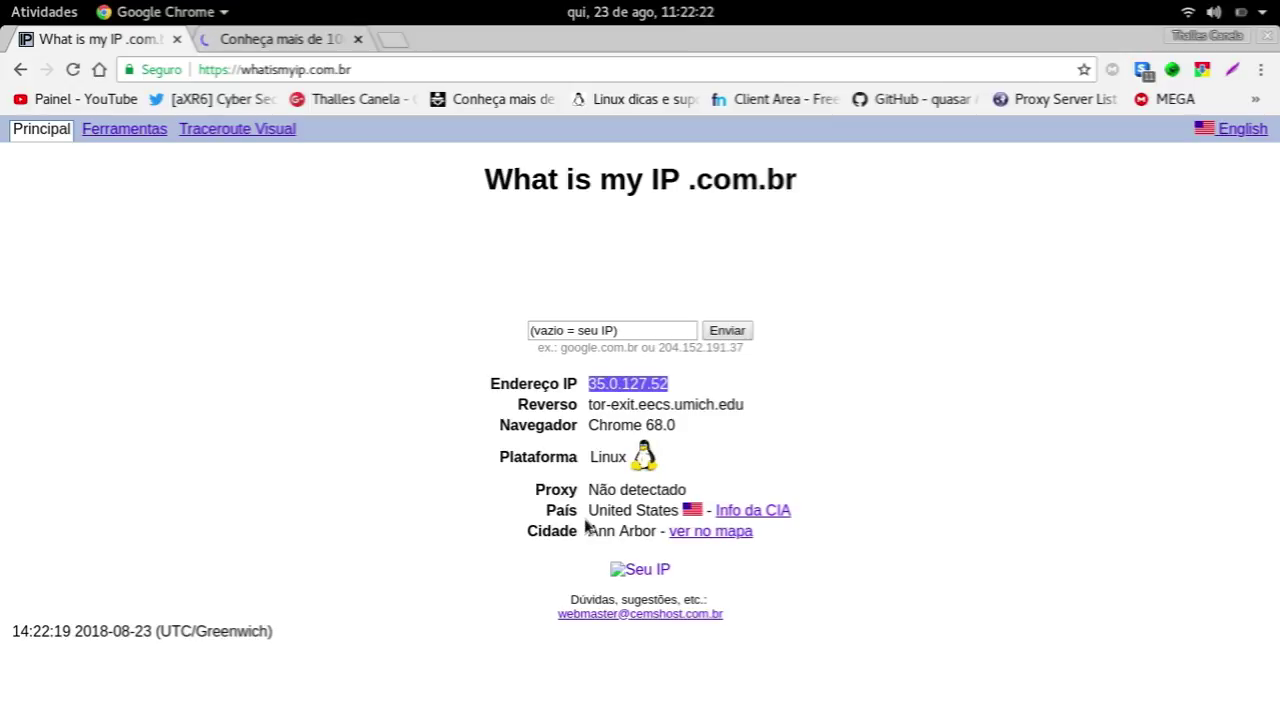
pyautogui.doubleClick(549, 404)
pyautogui.moveTo(744, 404)
pyautogui.mouseDown()
pyautogui.moveTo(545, 404)
pyautogui.moveTo(611, 404)
pyautogui.mouseUp()
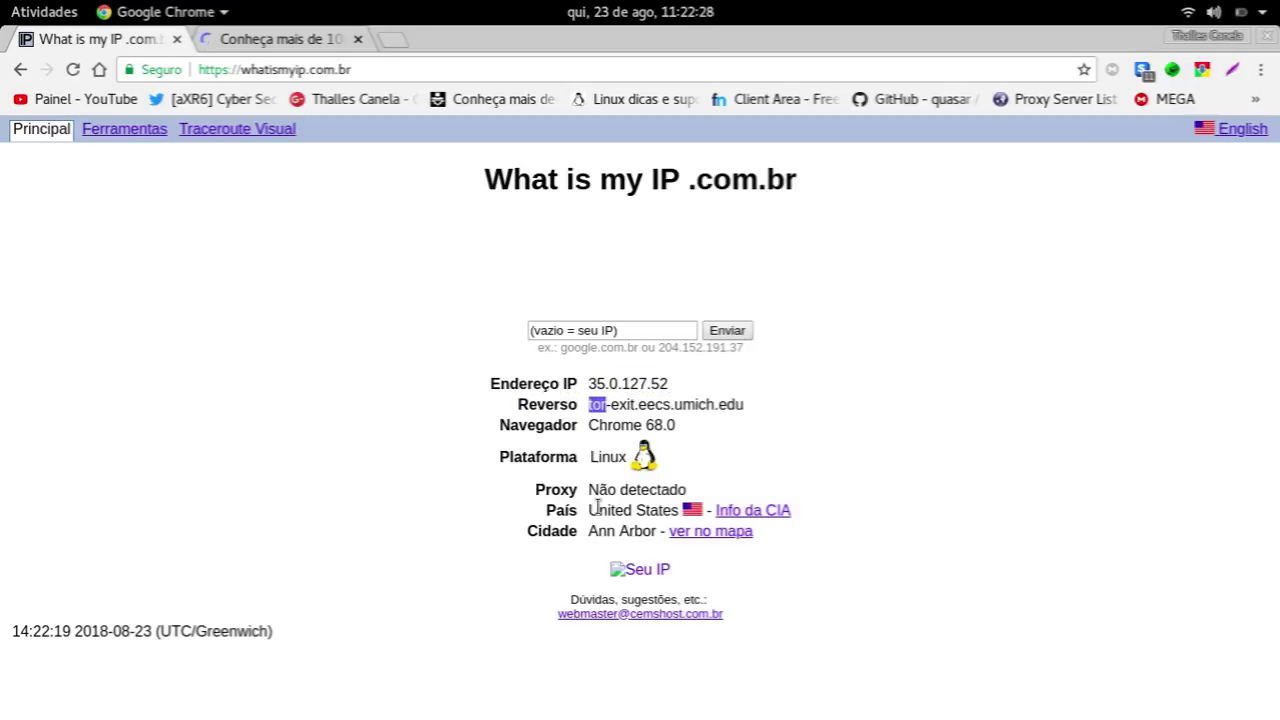
# Review the anonsurf output in the Guake terminal, highlighting the 'Tor is not running' message
pyautogui.press('F12')
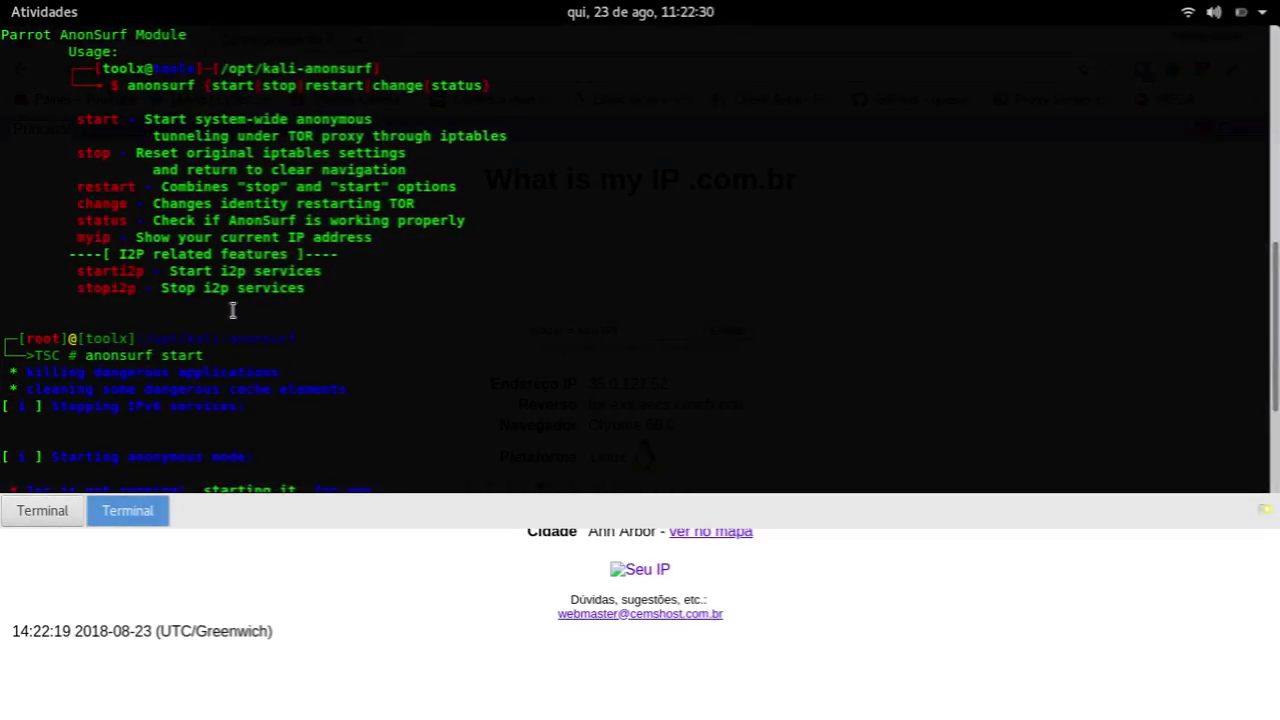
pyautogui.scroll(5, 230, 305)
pyautogui.scroll(-4, 215, 290)
pyautogui.scroll(-5, 180, 310)
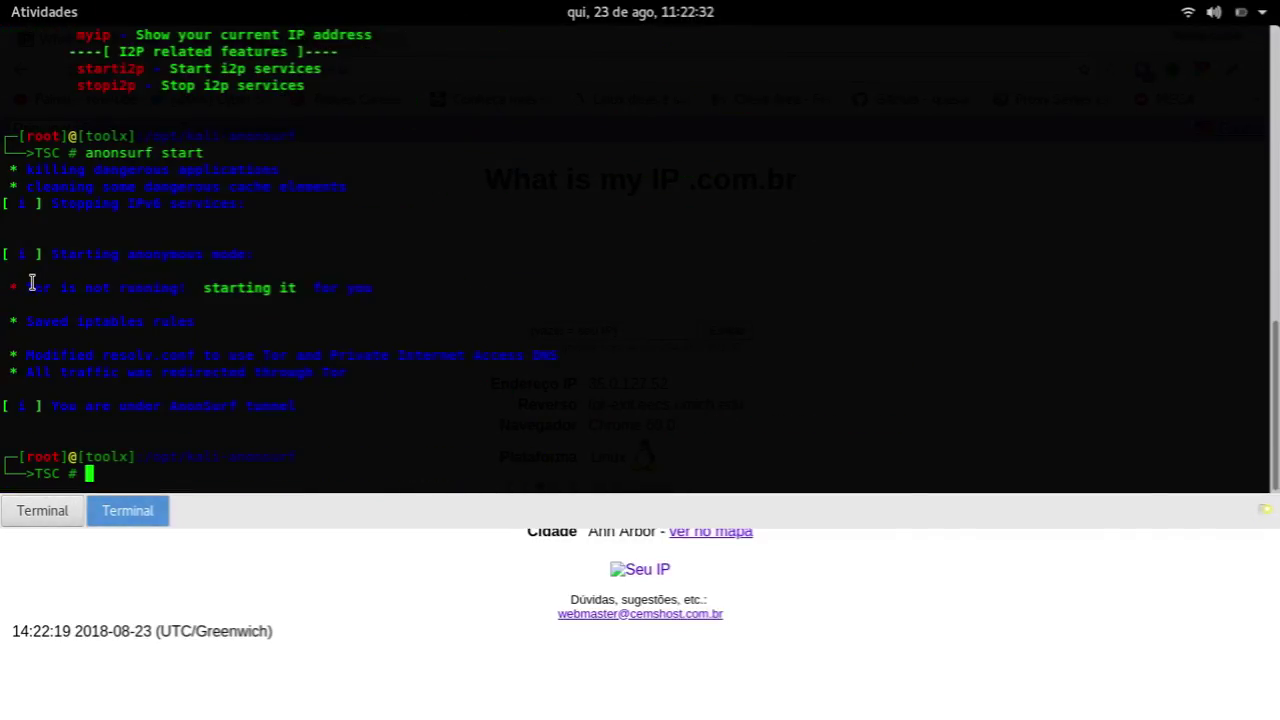
pyautogui.moveTo(26, 287); pyautogui.dragTo(180, 287)
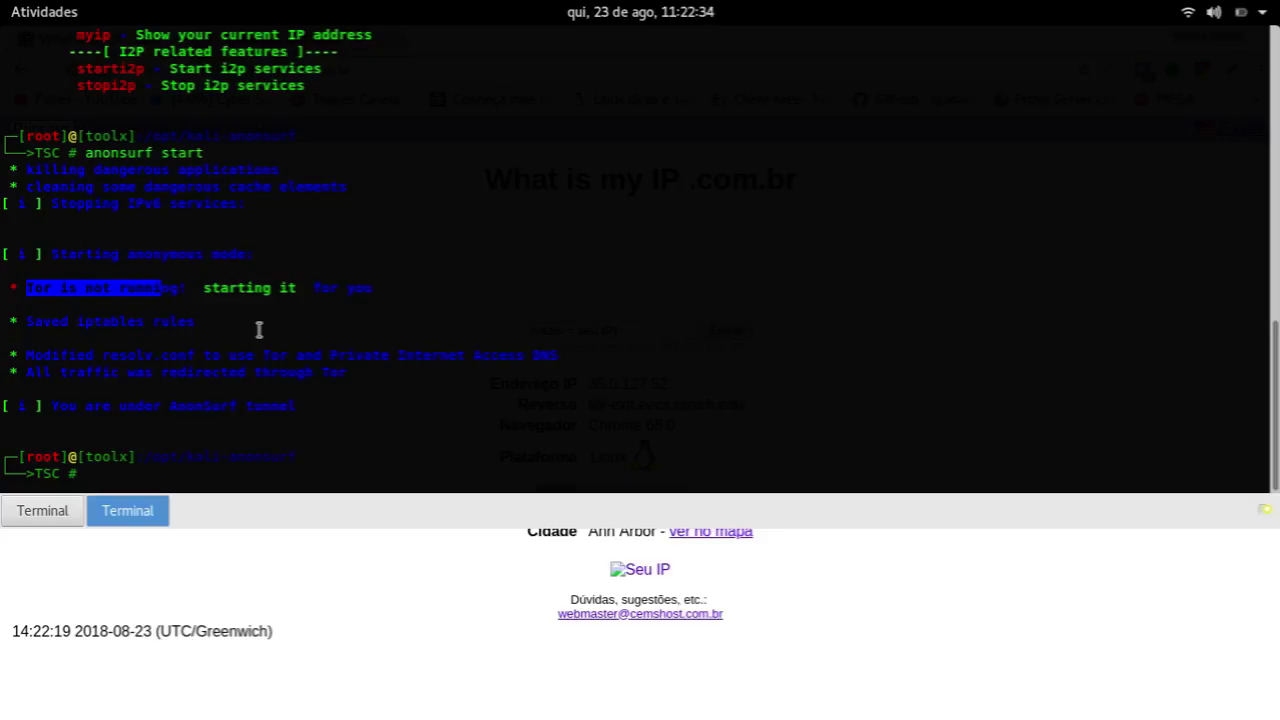
pyautogui.press('F12')
# Highlight the proxy and country rows showing United States, then go to the hackersec.com article tab
pyautogui.moveTo(545, 511); pyautogui.dragTo(680, 510)
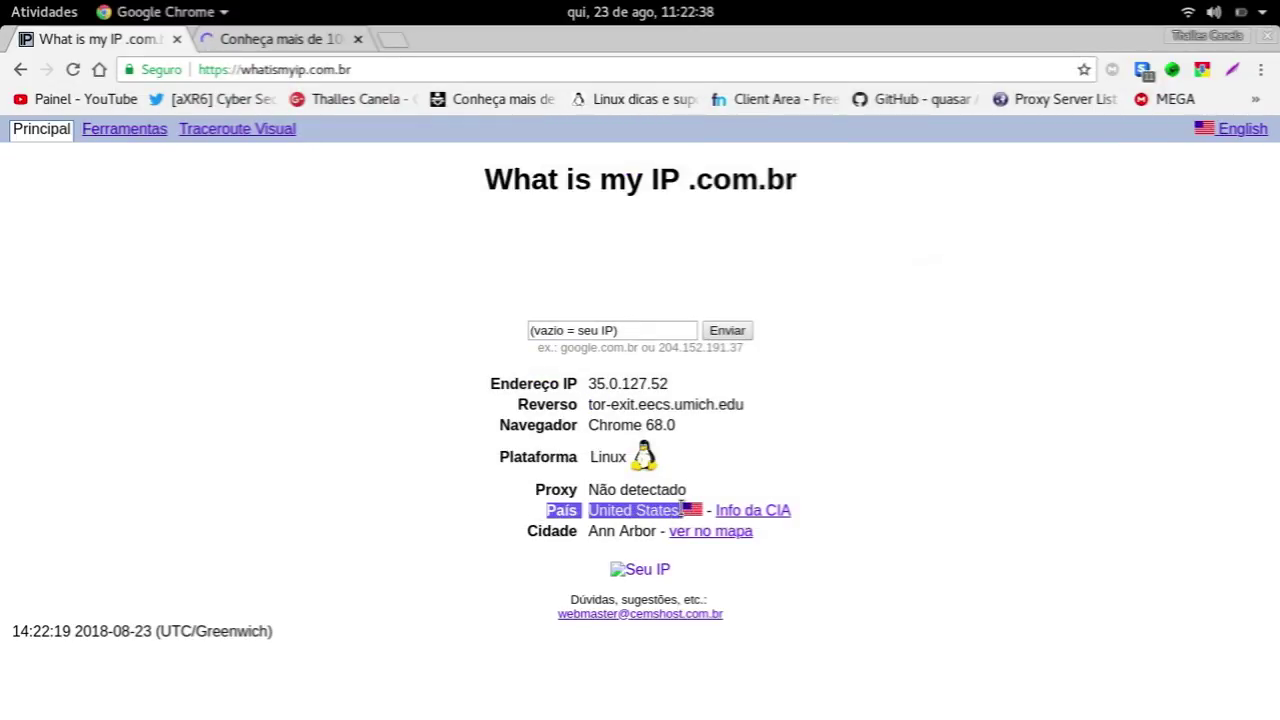
pyautogui.moveTo(540, 531); pyautogui.dragTo(588, 546)
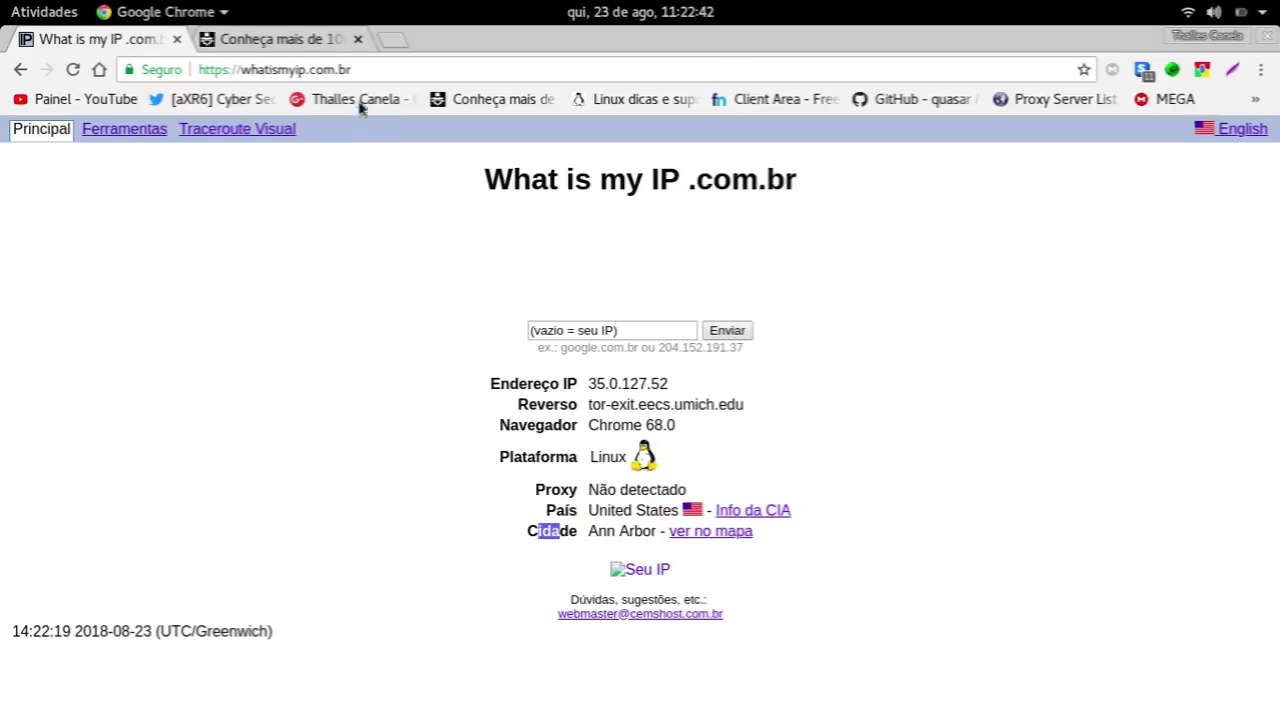
pyautogui.hotkey('ctrl', 'Tab')
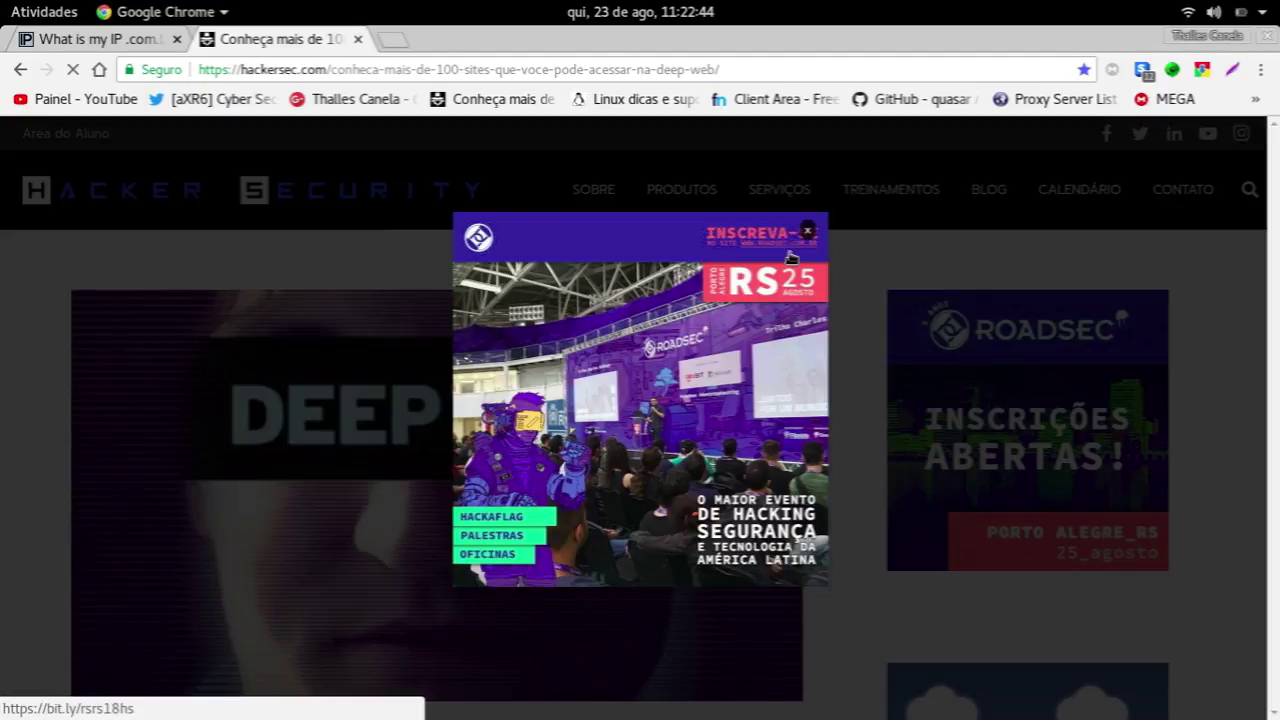
# Close the promotional popup and open the first two onion links in new tabs
pyautogui.click(808, 228)
pyautogui.scroll(-5, 94, 263)
pyautogui.scroll(-1, 257, 503)
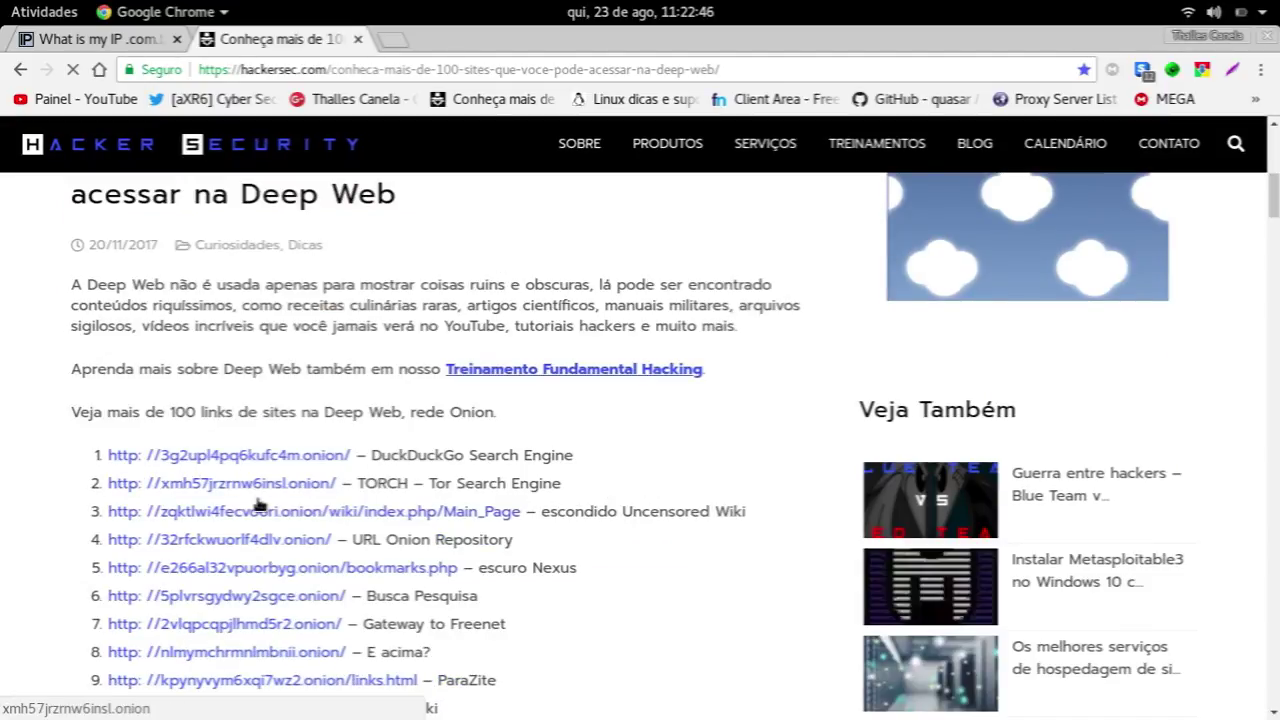
pyautogui.rightClick(245, 457)
pyautogui.click(285, 470)
pyautogui.rightClick(278, 482)
pyautogui.click(314, 494)
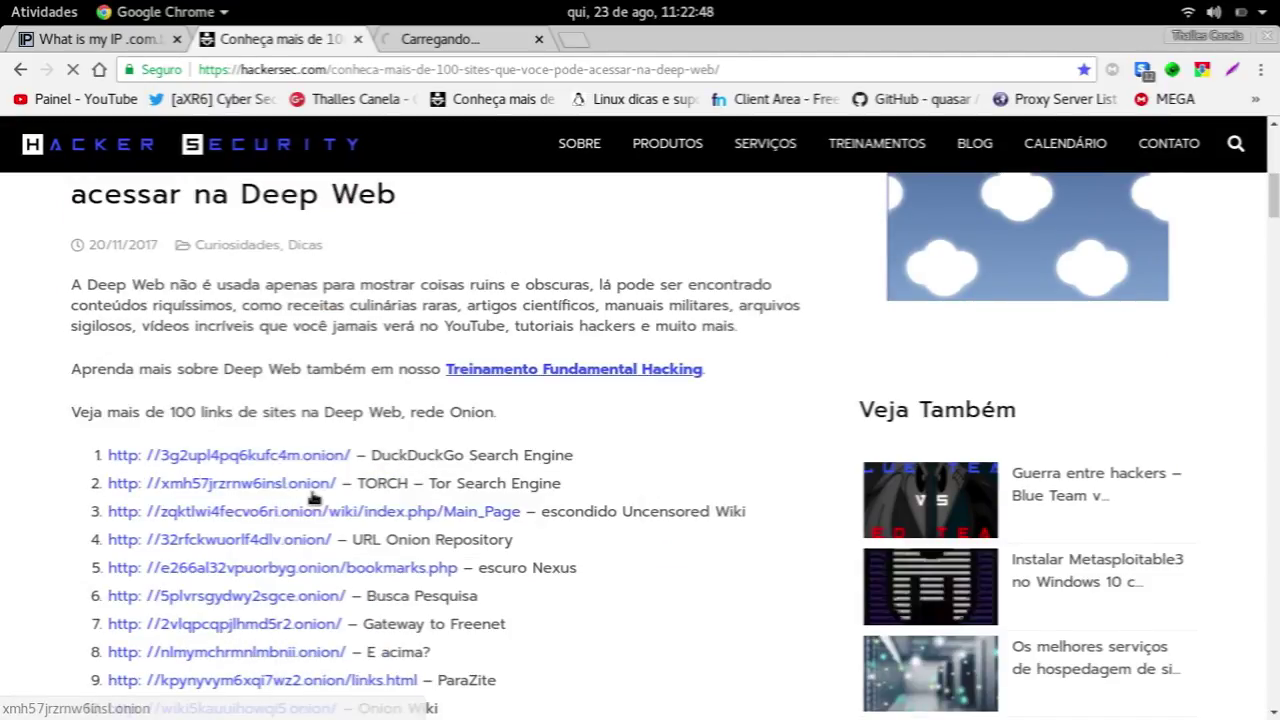
# Open onion links 3, 5, 6 and 8 from the list in background tabs
pyautogui.scroll(-4, 315, 500)
pyautogui.rightClick(316, 316)
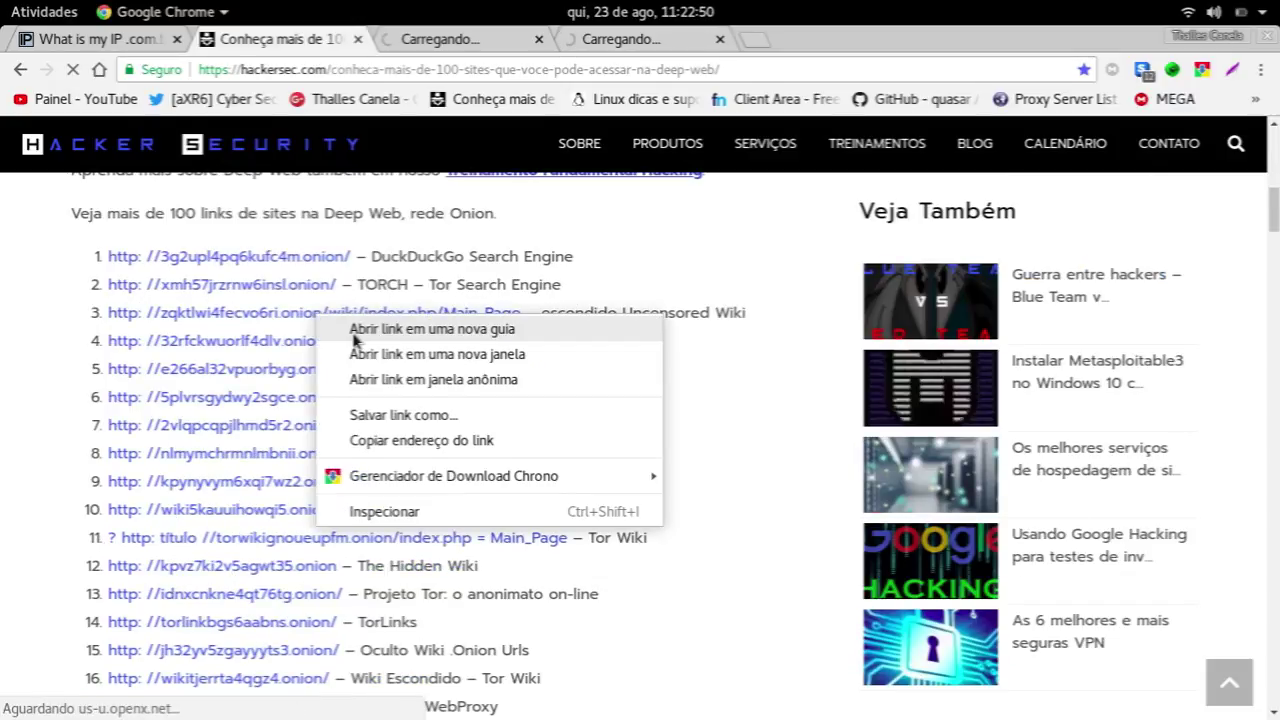
pyautogui.click(353, 331)
pyautogui.rightClick(319, 381)
pyautogui.click(333, 390)
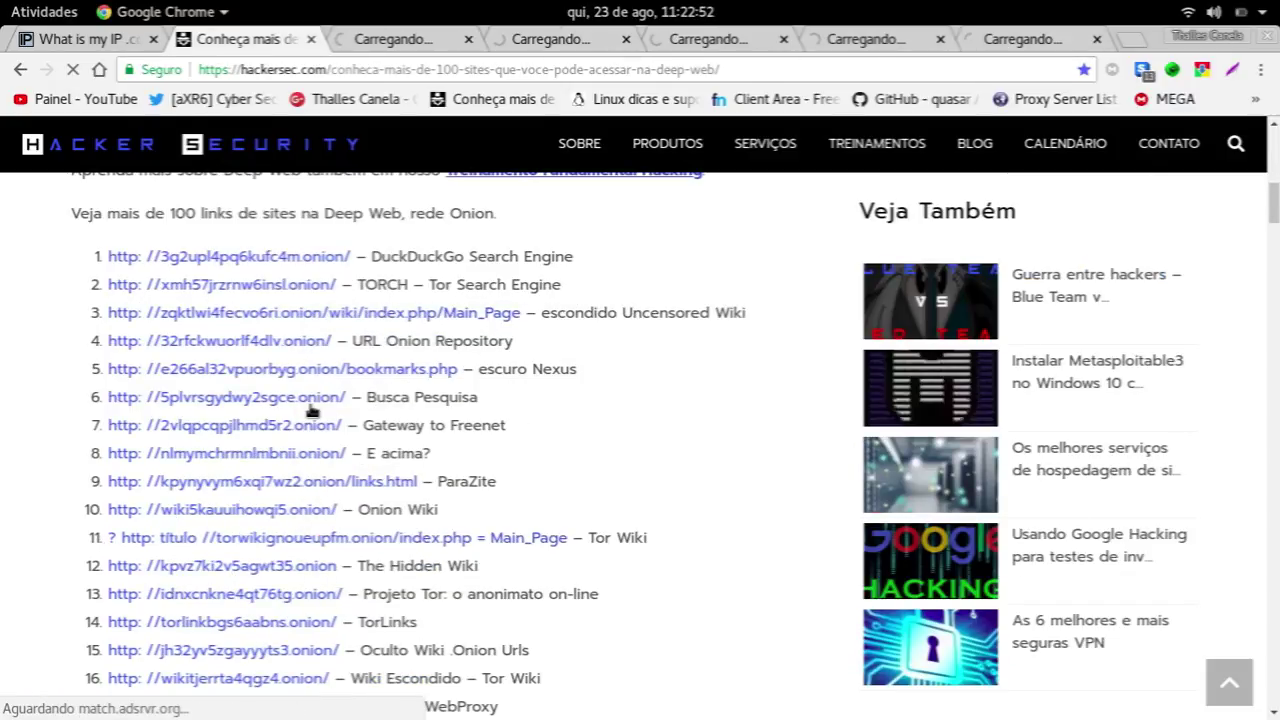
pyautogui.rightClick(316, 406)
pyautogui.click(335, 420)
pyautogui.rightClick(300, 444)
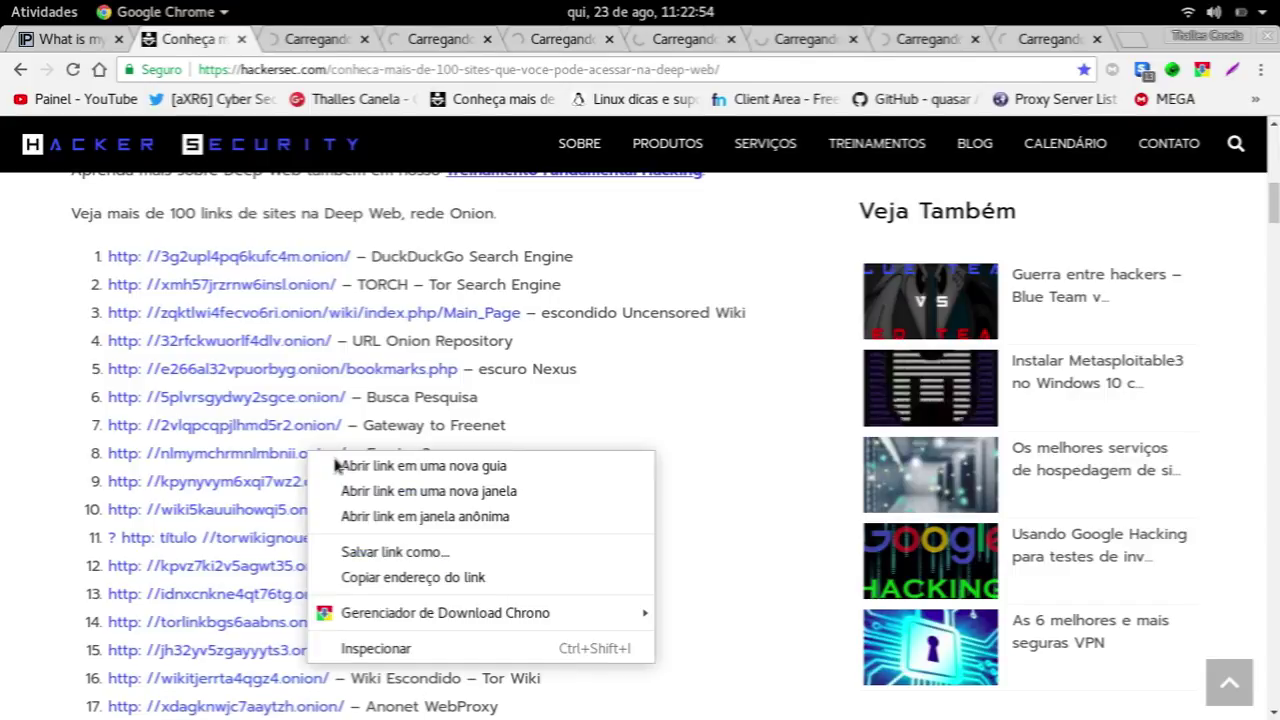
pyautogui.click(346, 465)
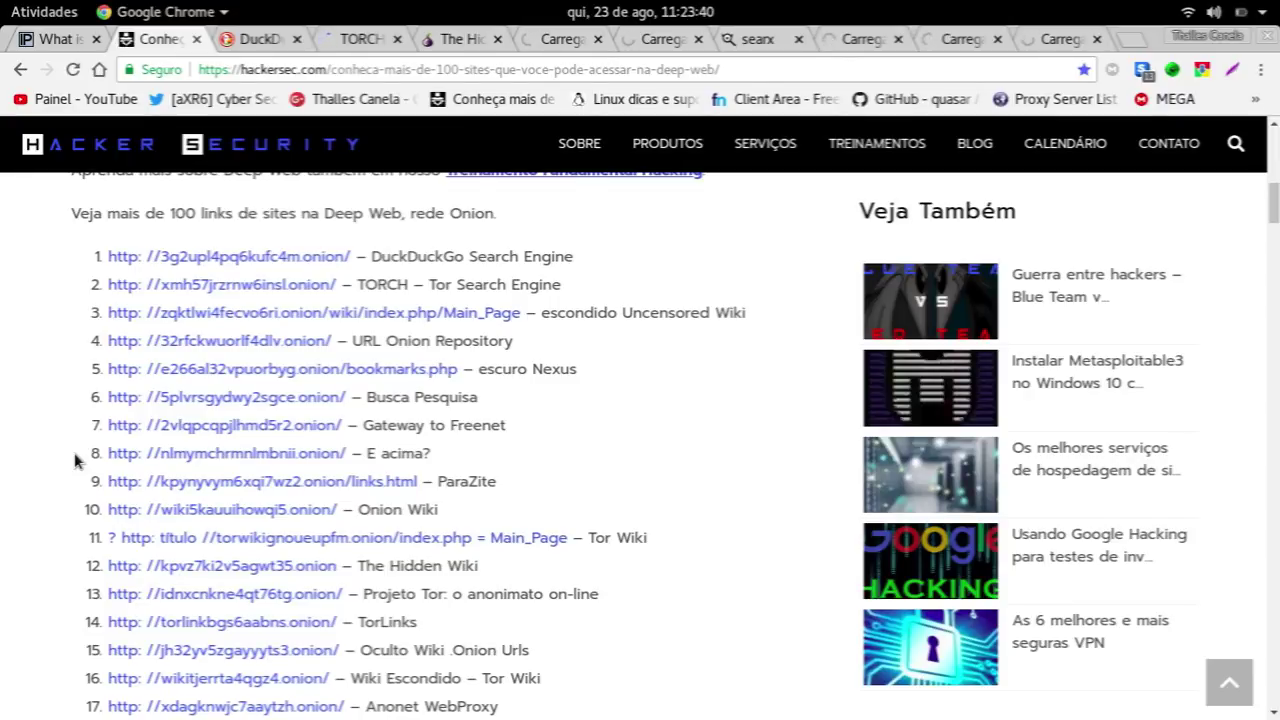
# Load YouTube in a new tab from the 'you' suggestion, then view DuckDuckGo and mark its .onion address
pyautogui.click(252, 40)
pyautogui.click(350, 45)
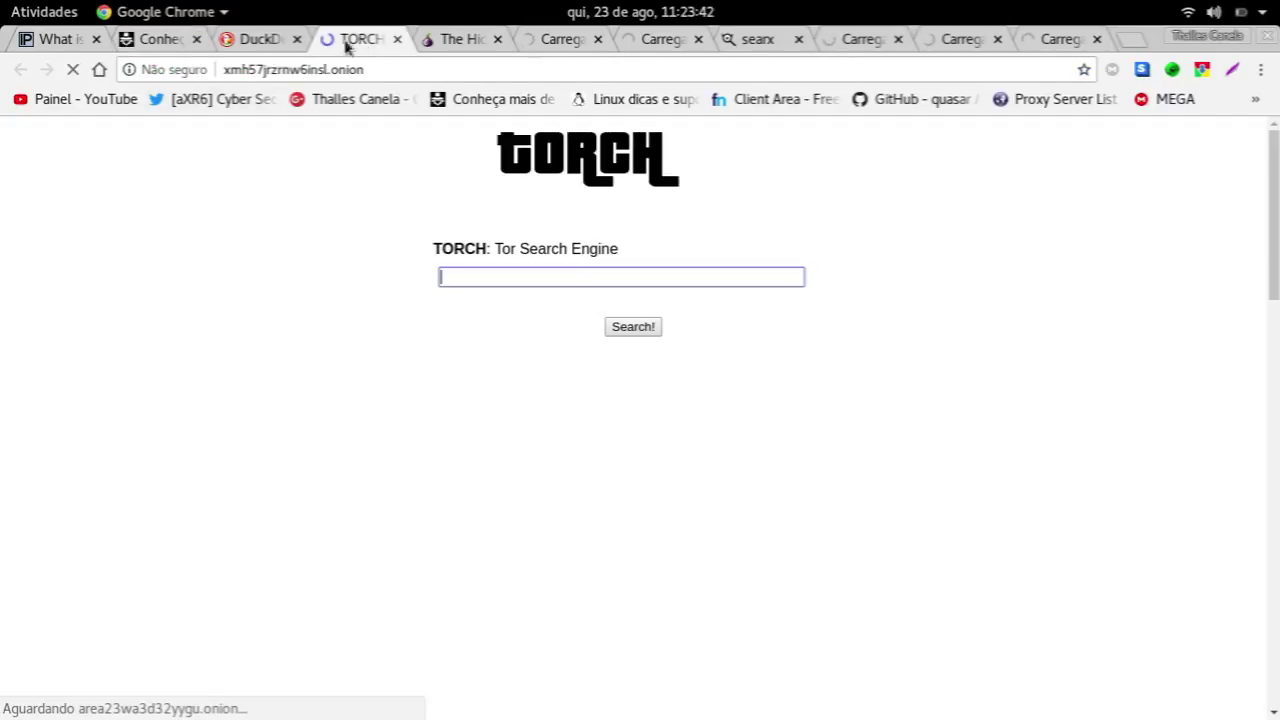
pyautogui.click(1131, 40)
pyautogui.write('you')
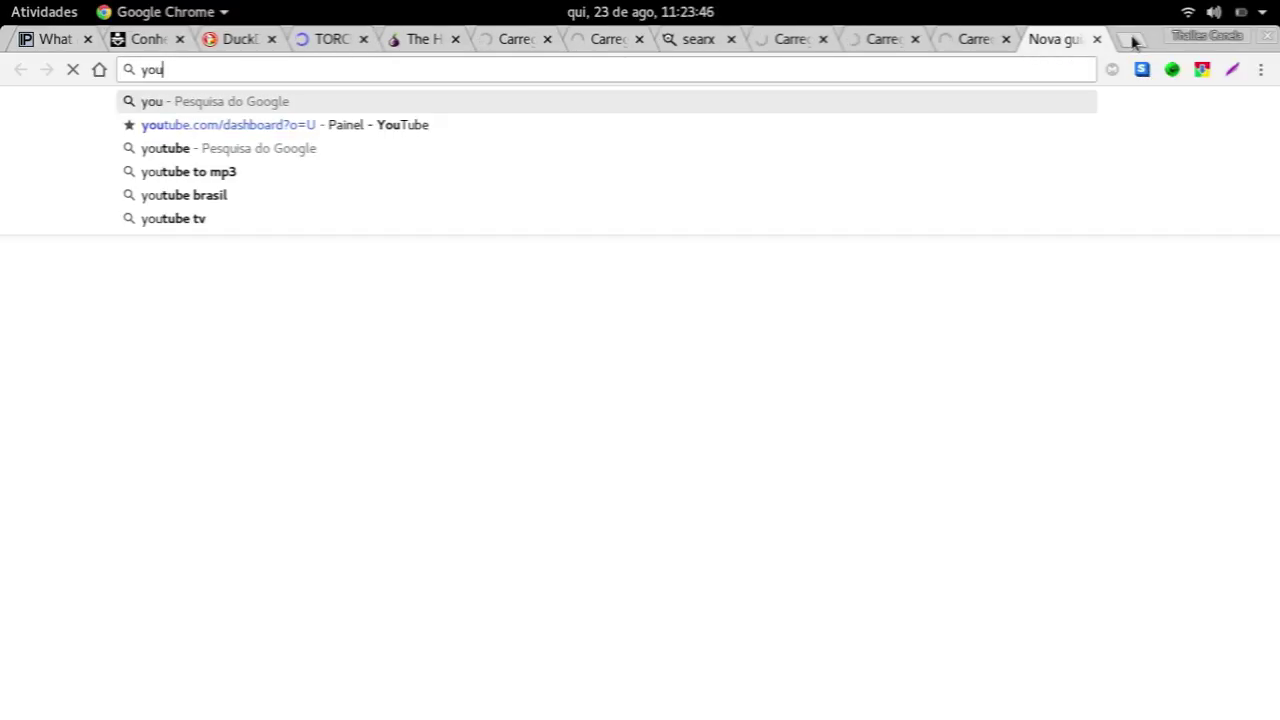
pyautogui.press('Down')
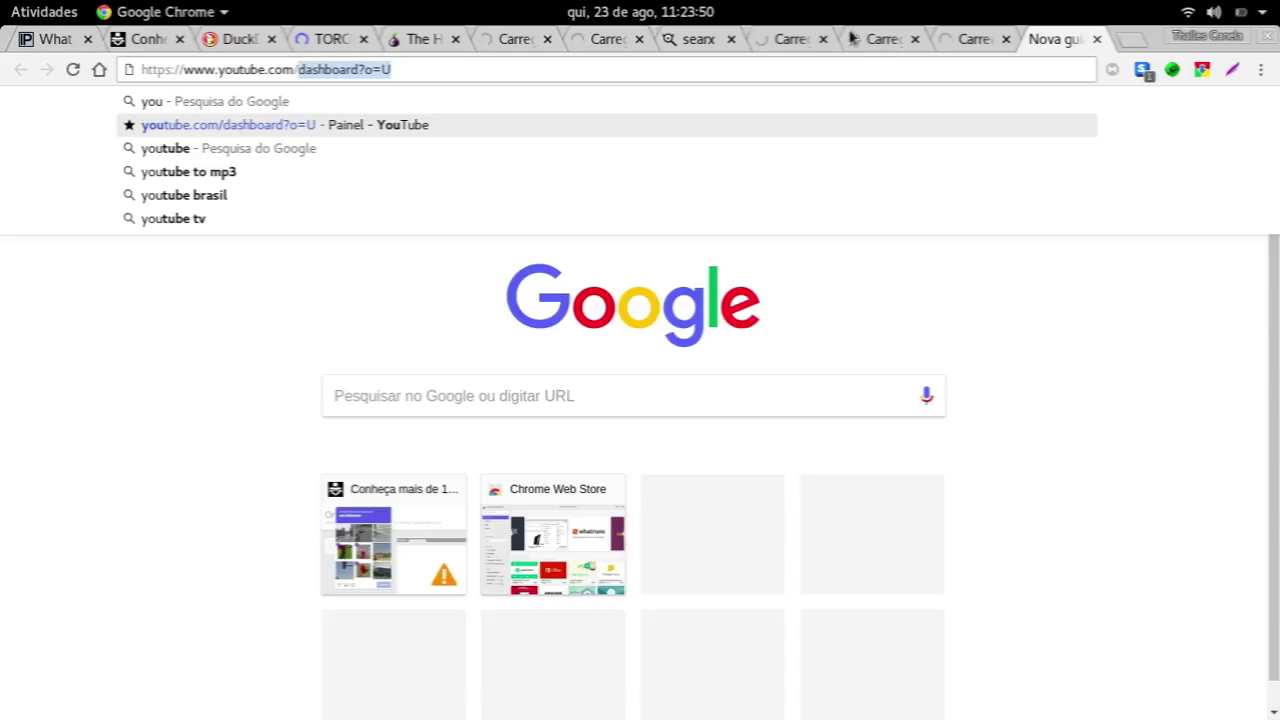
pyautogui.press('Return')
pyautogui.click(235, 39)
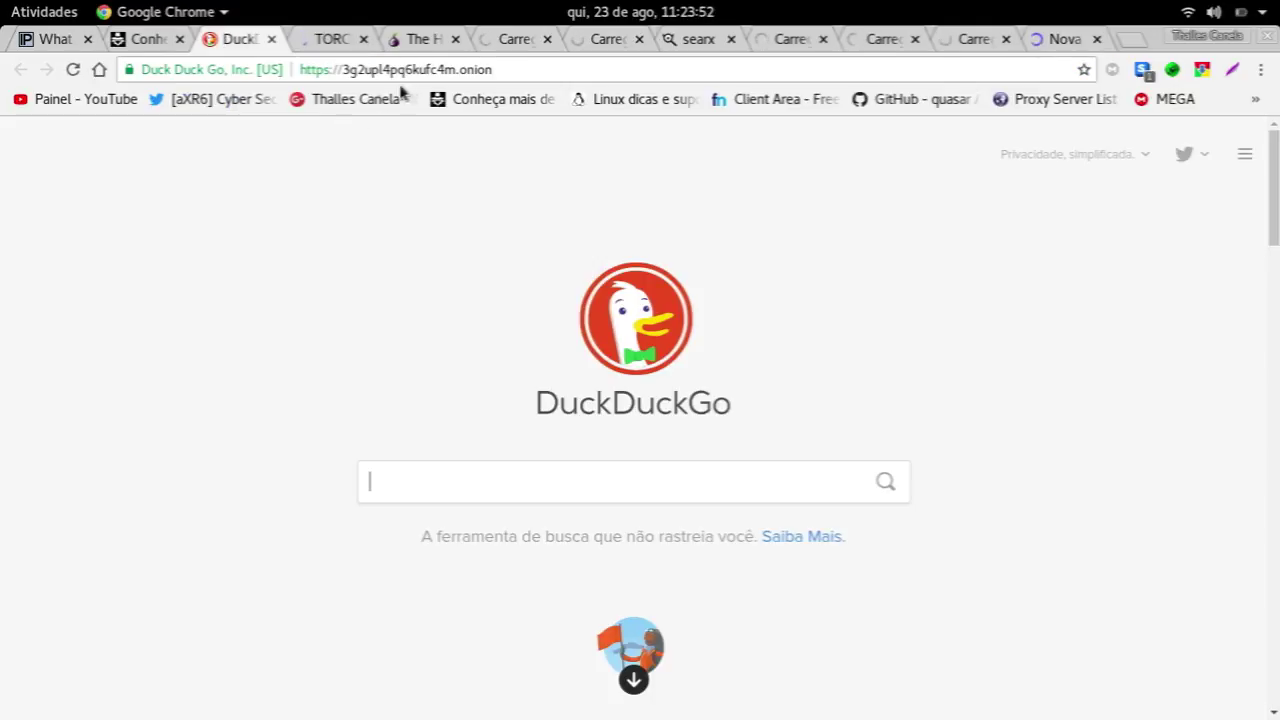
pyautogui.moveTo(456, 69); pyautogui.dragTo(493, 69)
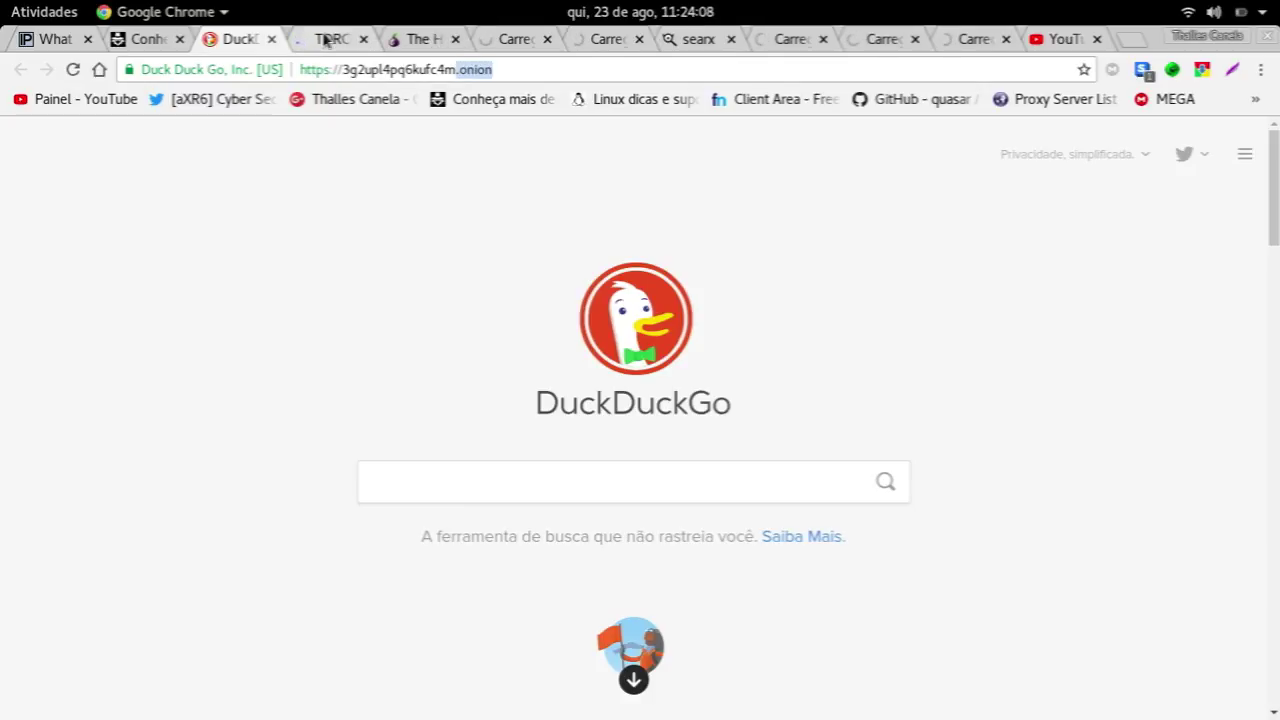
# Check the TORCH, The Hidden Wiki, DuckDuckGo and YouTube tabs, marking .onion and .com in their addresses
pyautogui.click(325, 38)
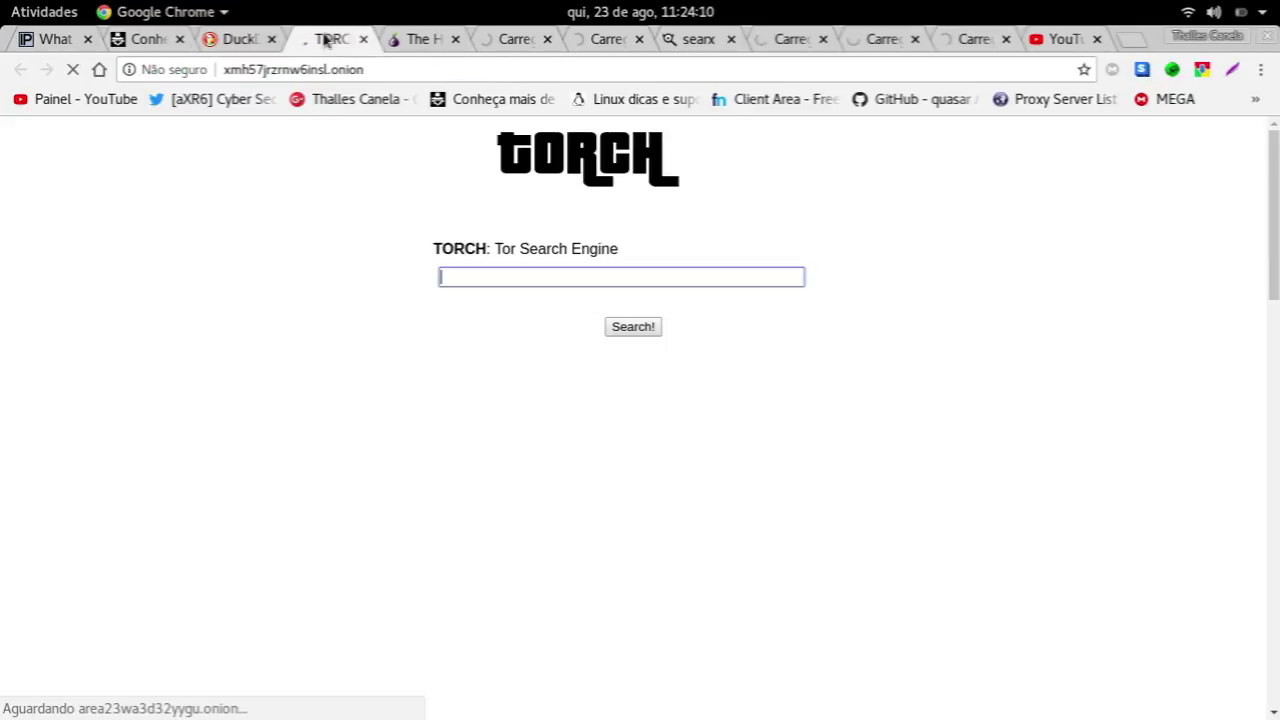
pyautogui.click(425, 40)
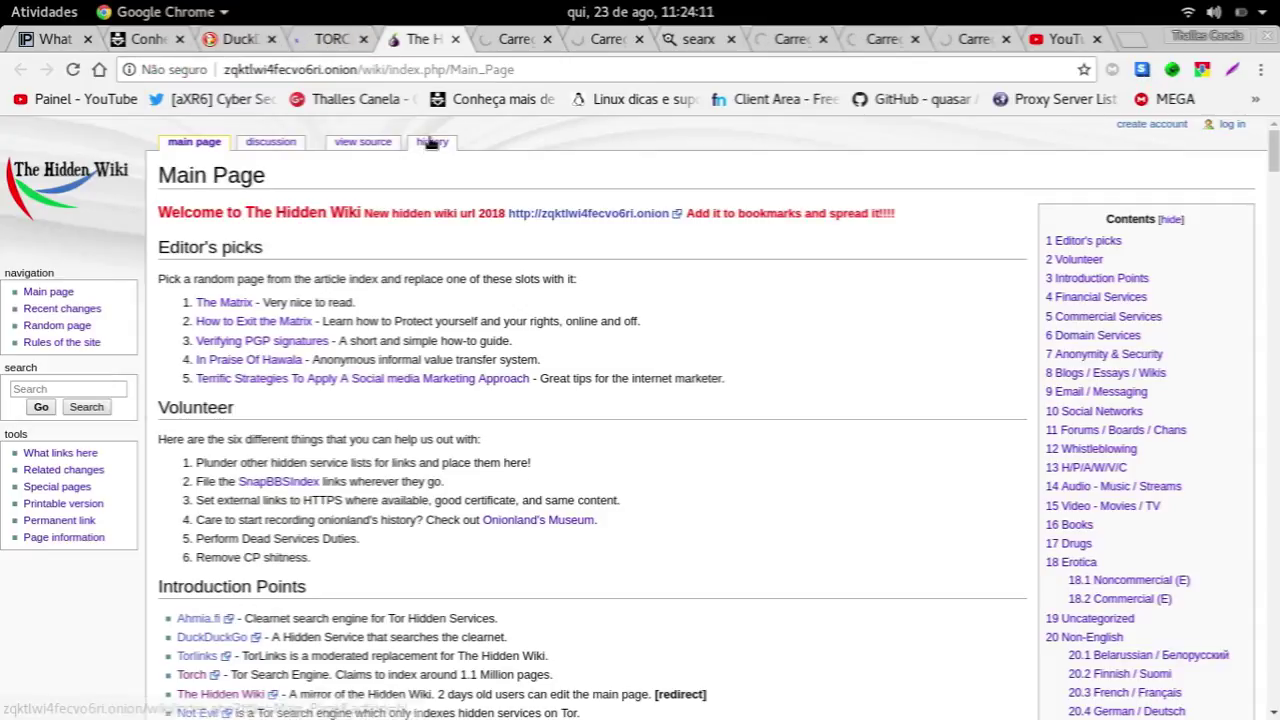
pyautogui.doubleClick(337, 69)
pyautogui.click(338, 40)
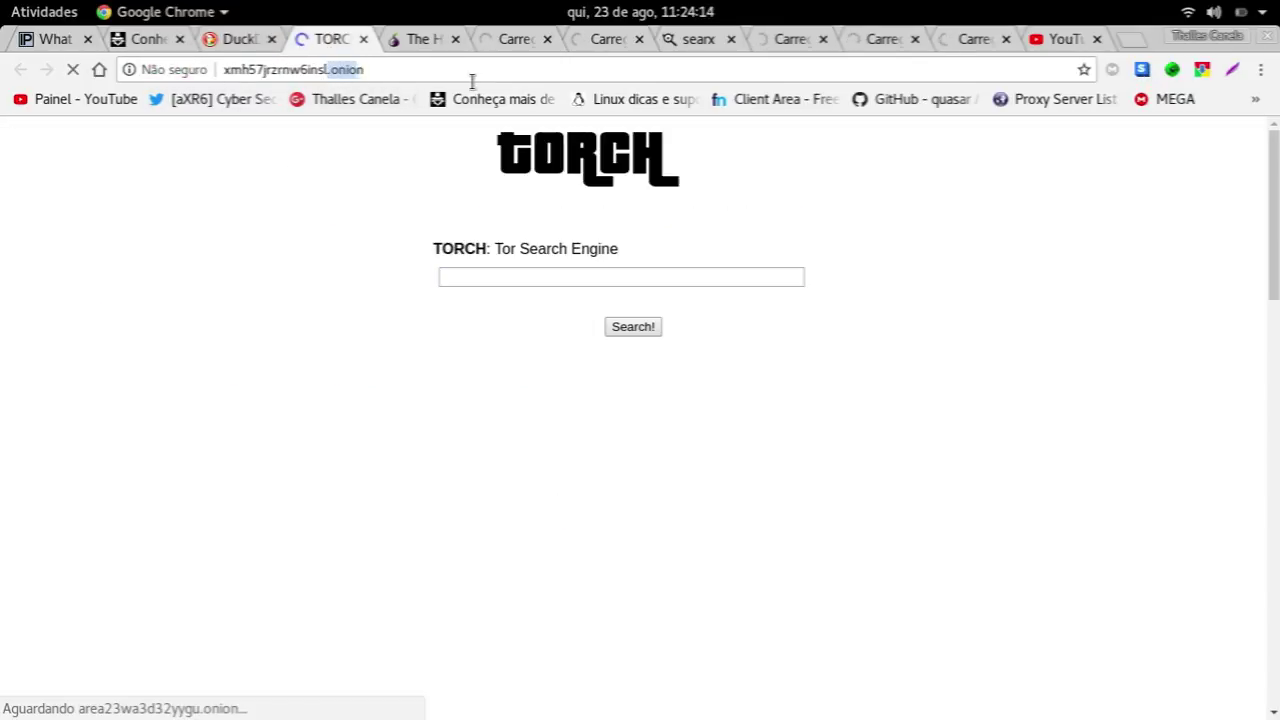
pyautogui.click(245, 40)
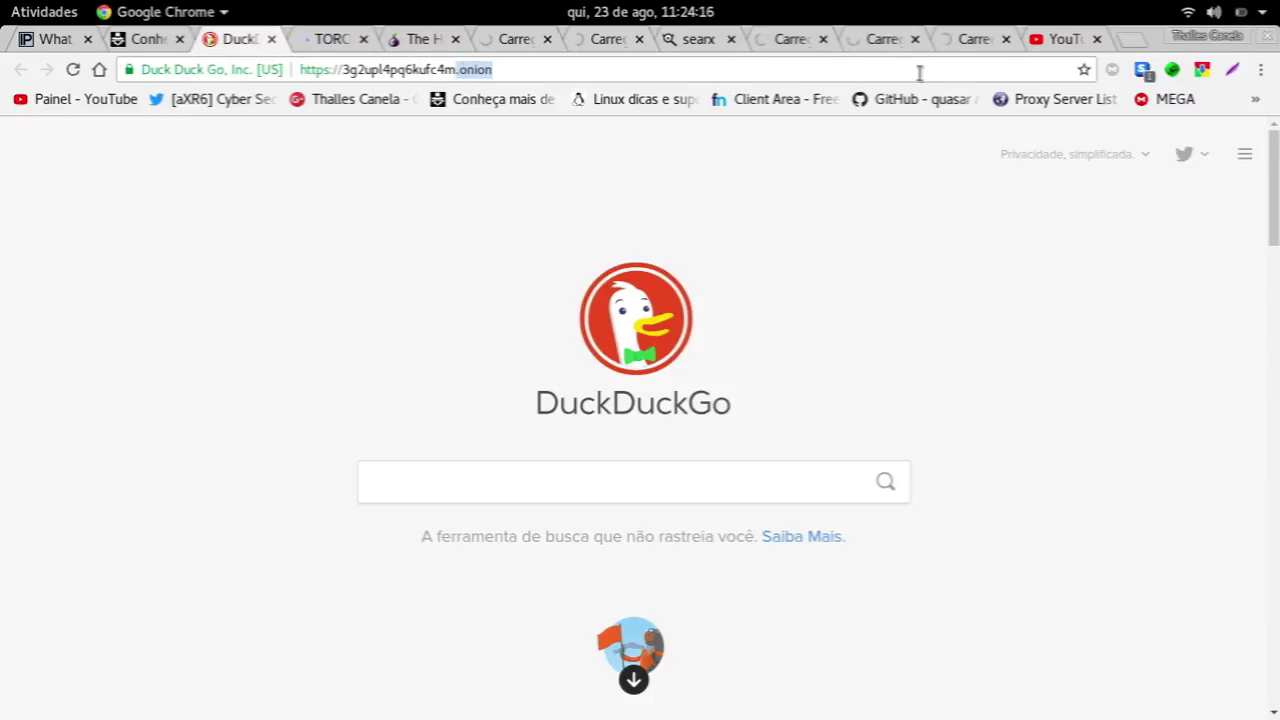
pyautogui.click(1060, 39)
pyautogui.doubleClick(336, 69)
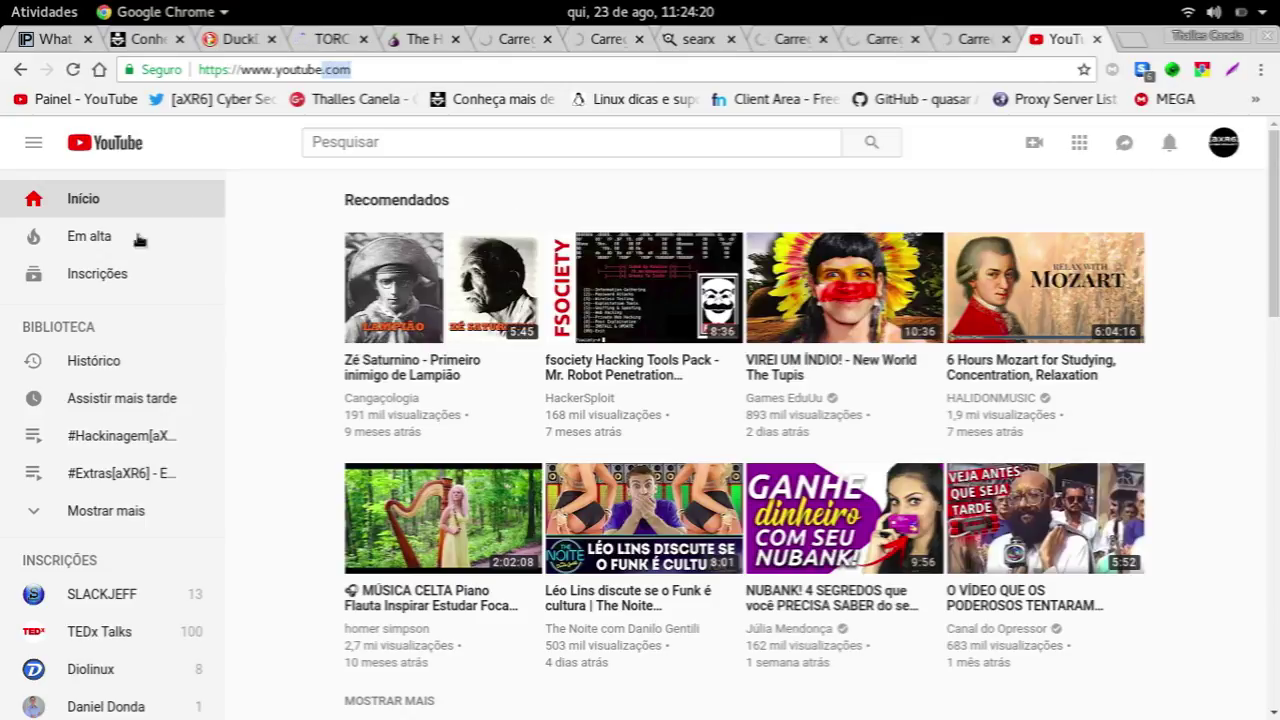
pyautogui.scroll(-5, 134, 240)
pyautogui.scroll(-8, 437, 488)
pyautogui.scroll(-3, 437, 488)
pyautogui.scroll(5, 437, 488)
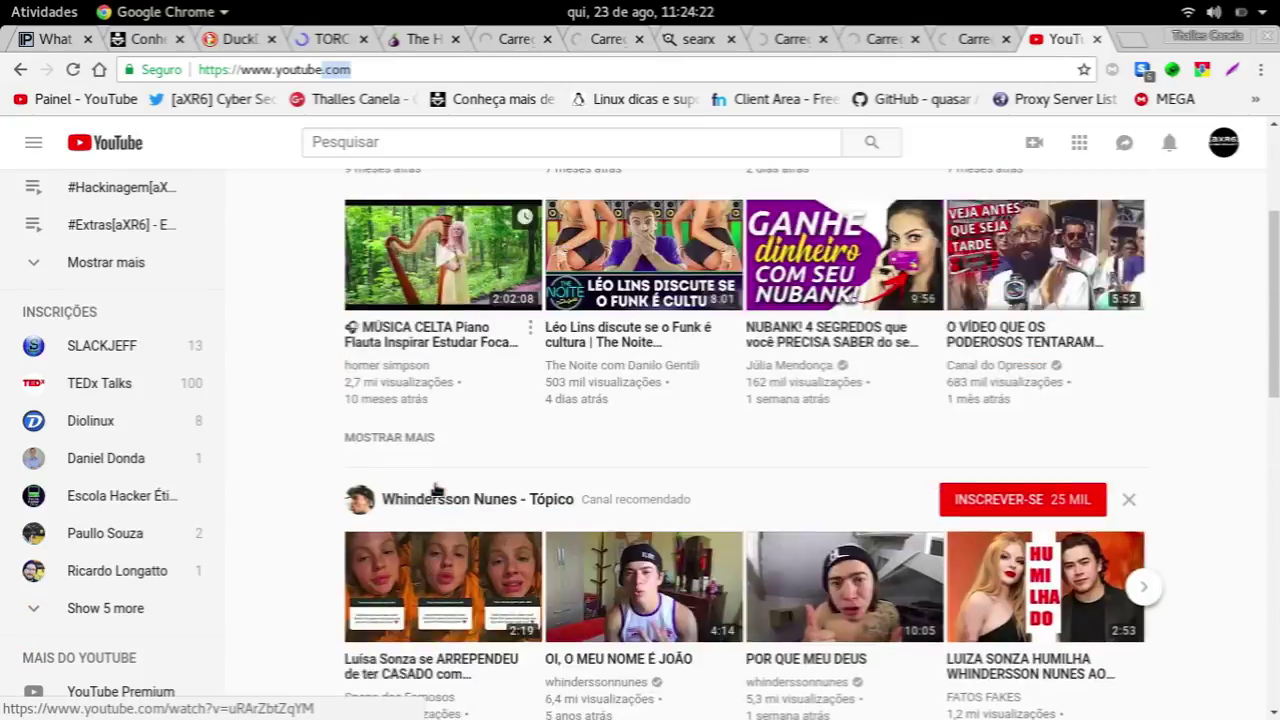
pyautogui.scroll(4, 437, 488)
# Step through the searx, nlmymchrmnlmbnii.onion and e266al32vpuorbyg.onion tabs to see which have loaded
pyautogui.click(517, 38)
pyautogui.click(602, 38)
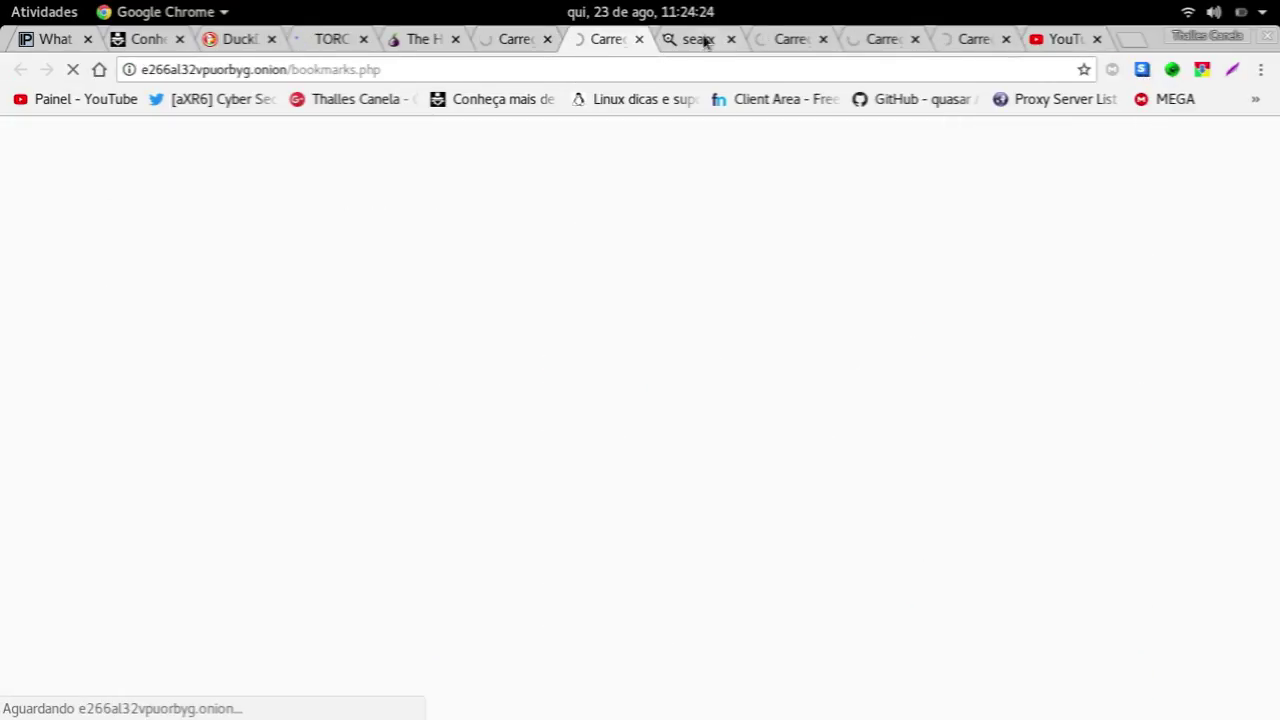
pyautogui.click(700, 38)
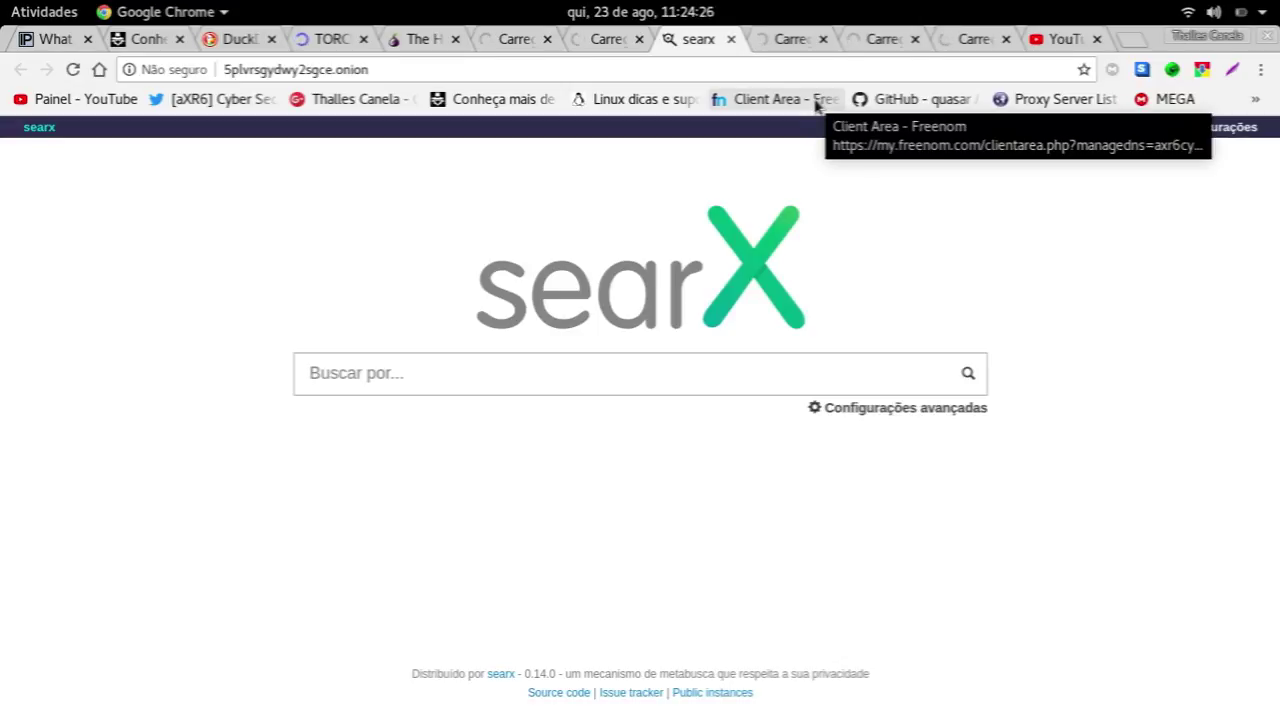
pyautogui.click(792, 38)
pyautogui.click(874, 38)
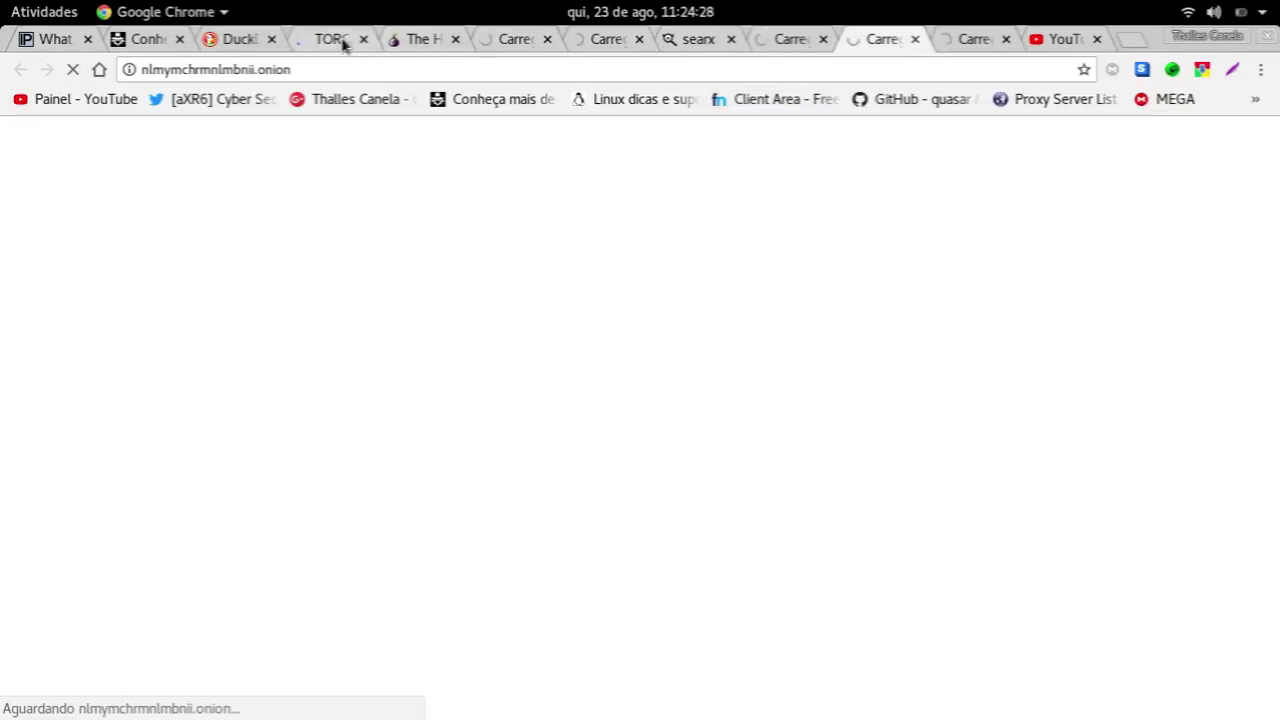
pyautogui.click(331, 38)
pyautogui.click(517, 38)
pyautogui.click(605, 38)
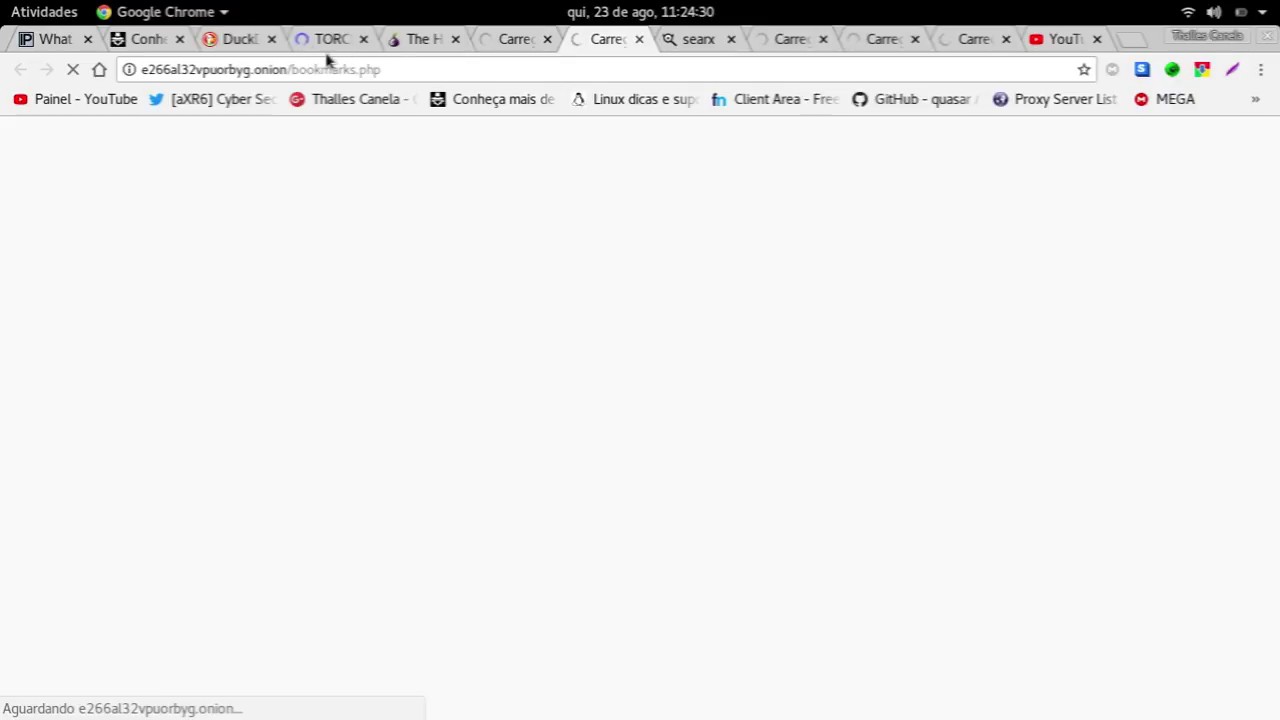
pyautogui.click(247, 44)
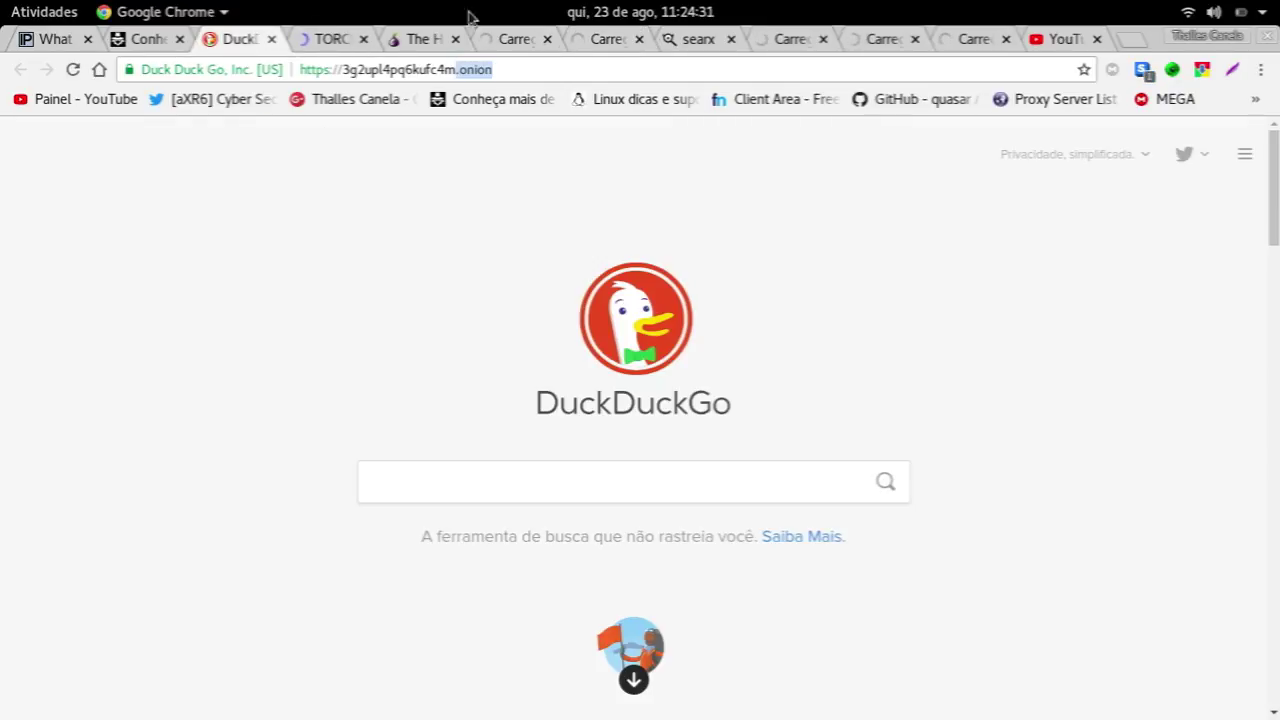
pyautogui.click(140, 38)
# Reload What is my IP and mark the reported country, United States
pyautogui.click(52, 38)
pyautogui.click(72, 69)
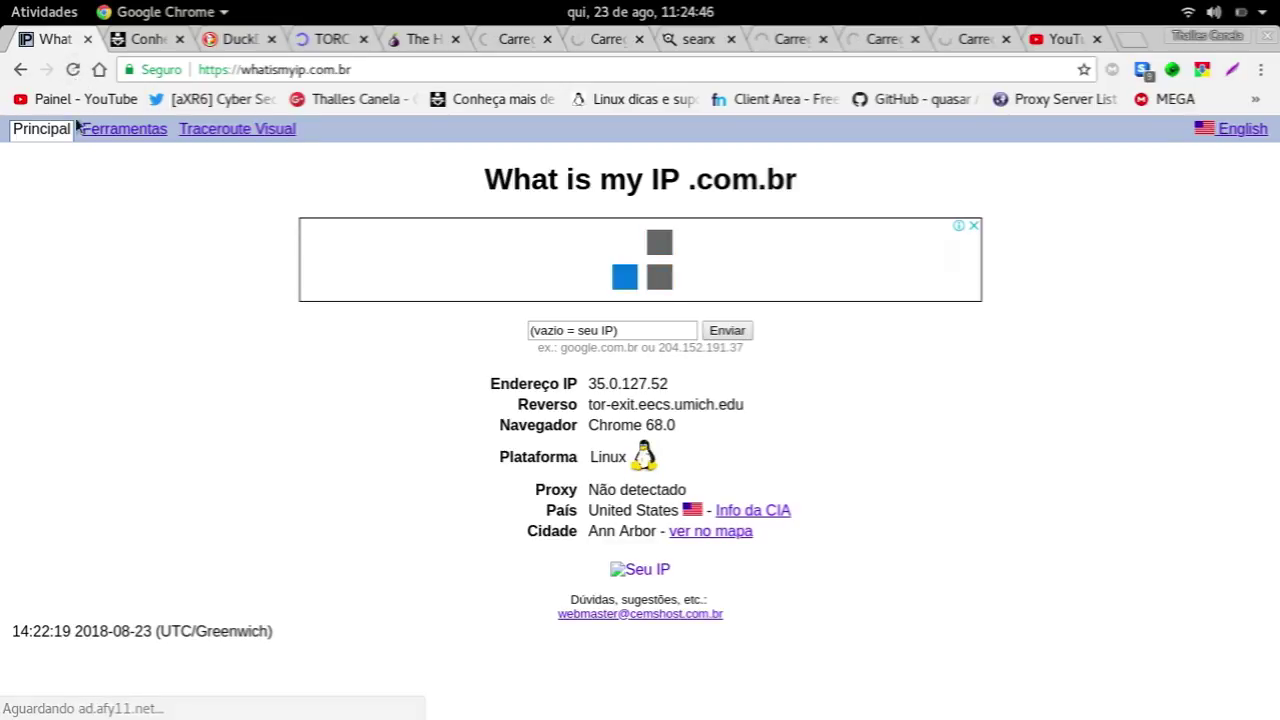
pyautogui.press('F5')
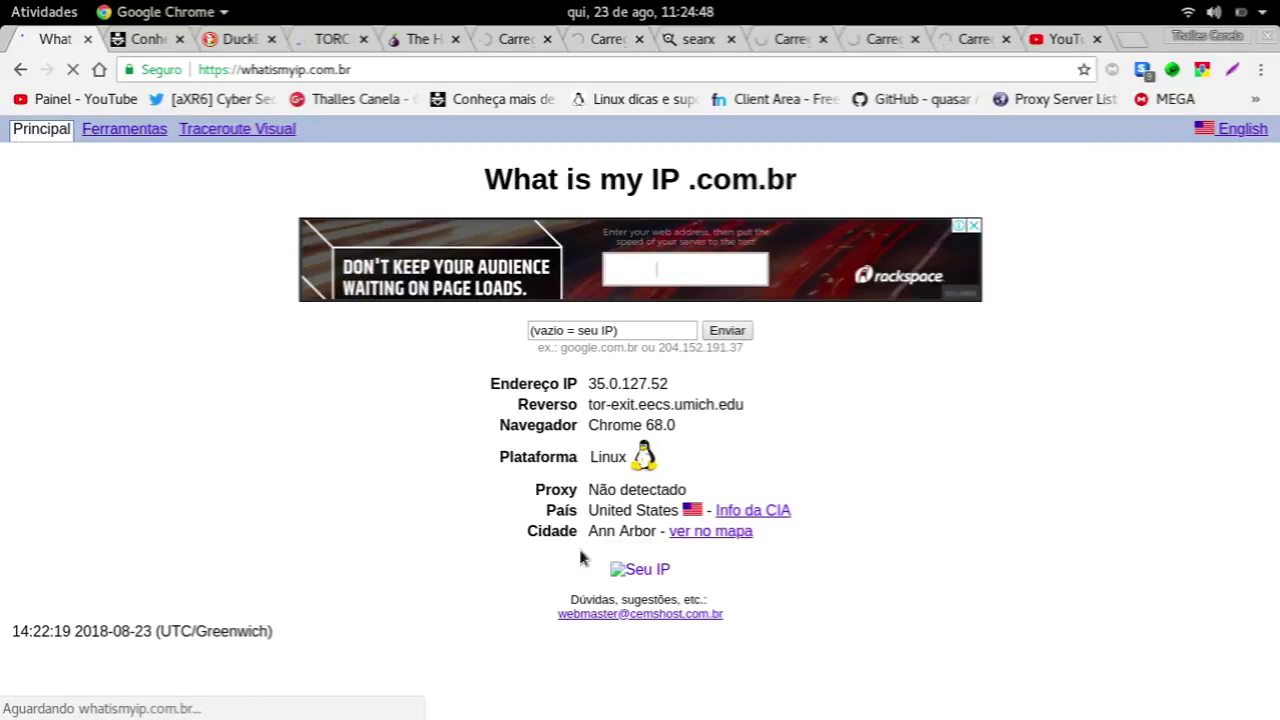
pyautogui.moveTo(590, 512); pyautogui.dragTo(680, 510)
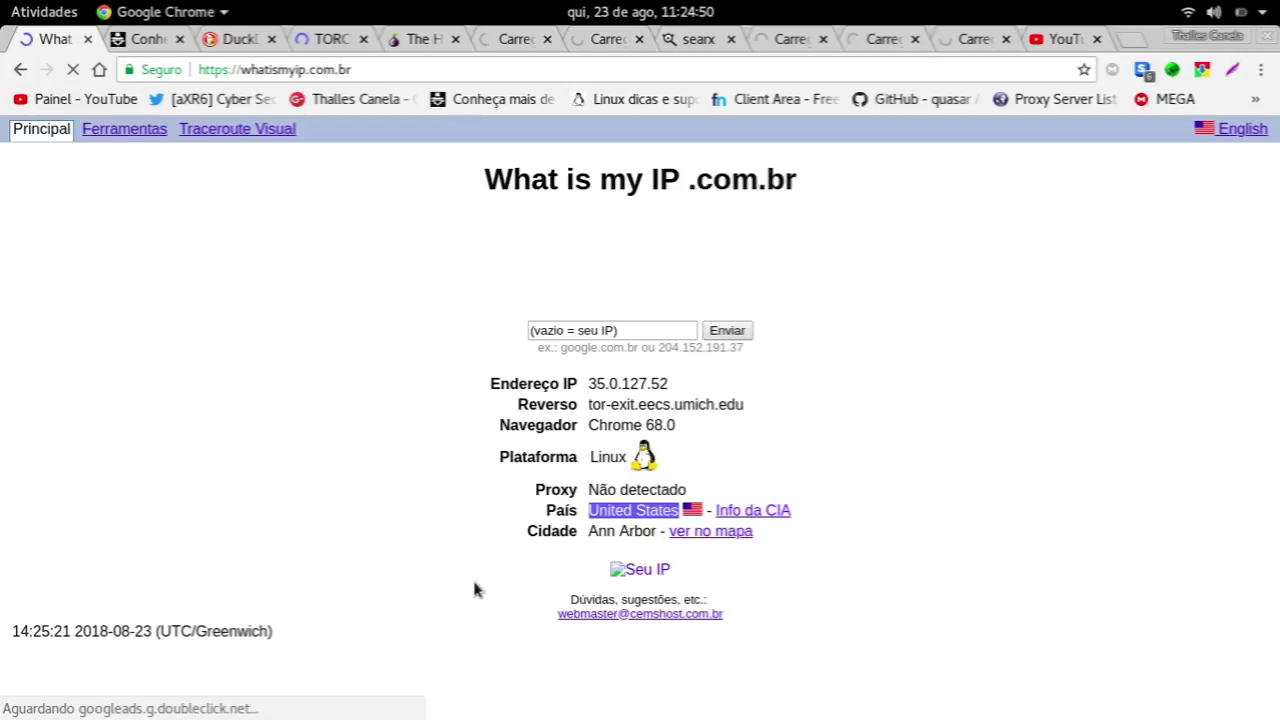
pyautogui.moveTo(556, 510)
pyautogui.mouseDown()
pyautogui.moveTo(651, 500)
pyautogui.moveTo(686, 511)
pyautogui.mouseUp()
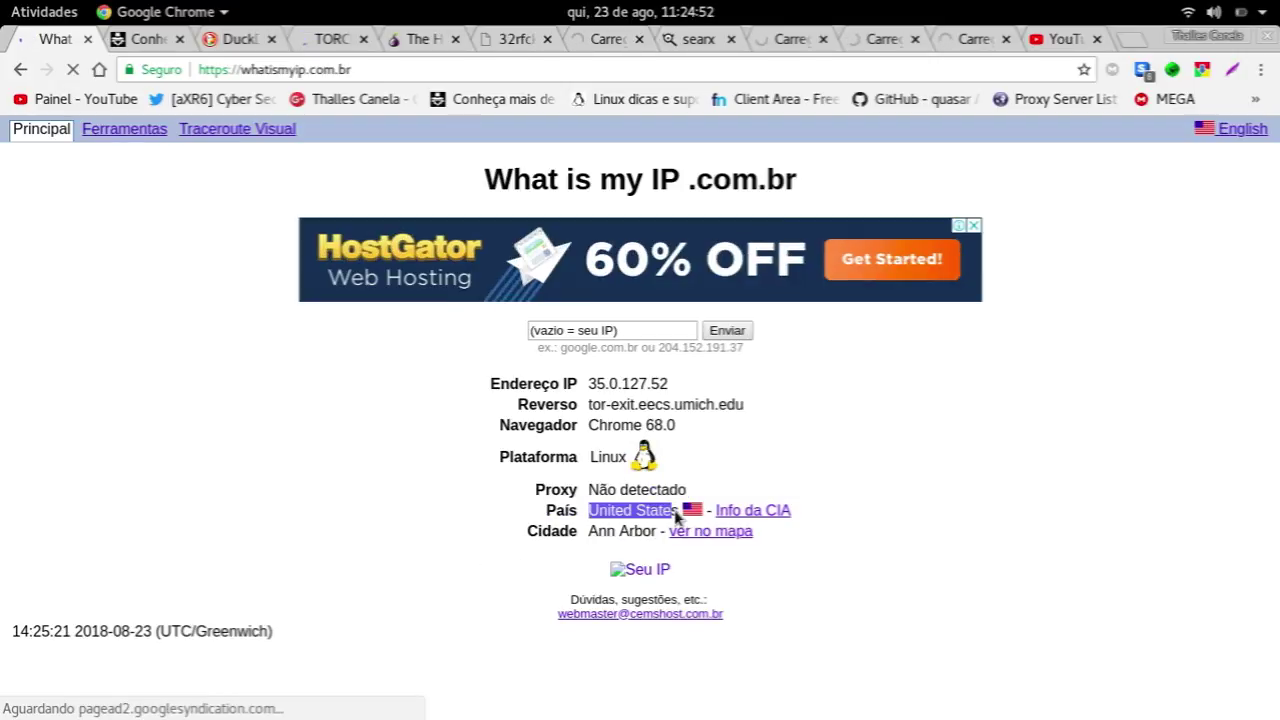
pyautogui.click(204, 520)
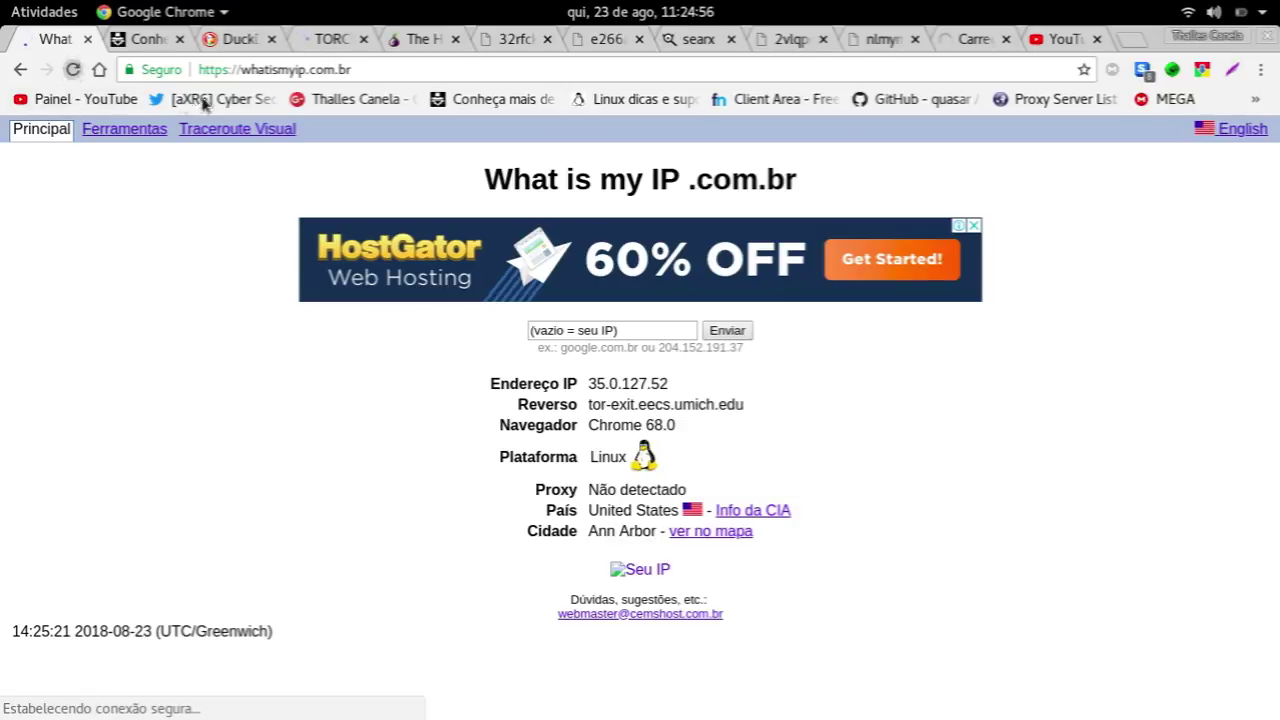
# Revisit the hackersec, The Hidden Wiki and TORCH tabs, then reload What is my IP and select its country
pyautogui.click(148, 39)
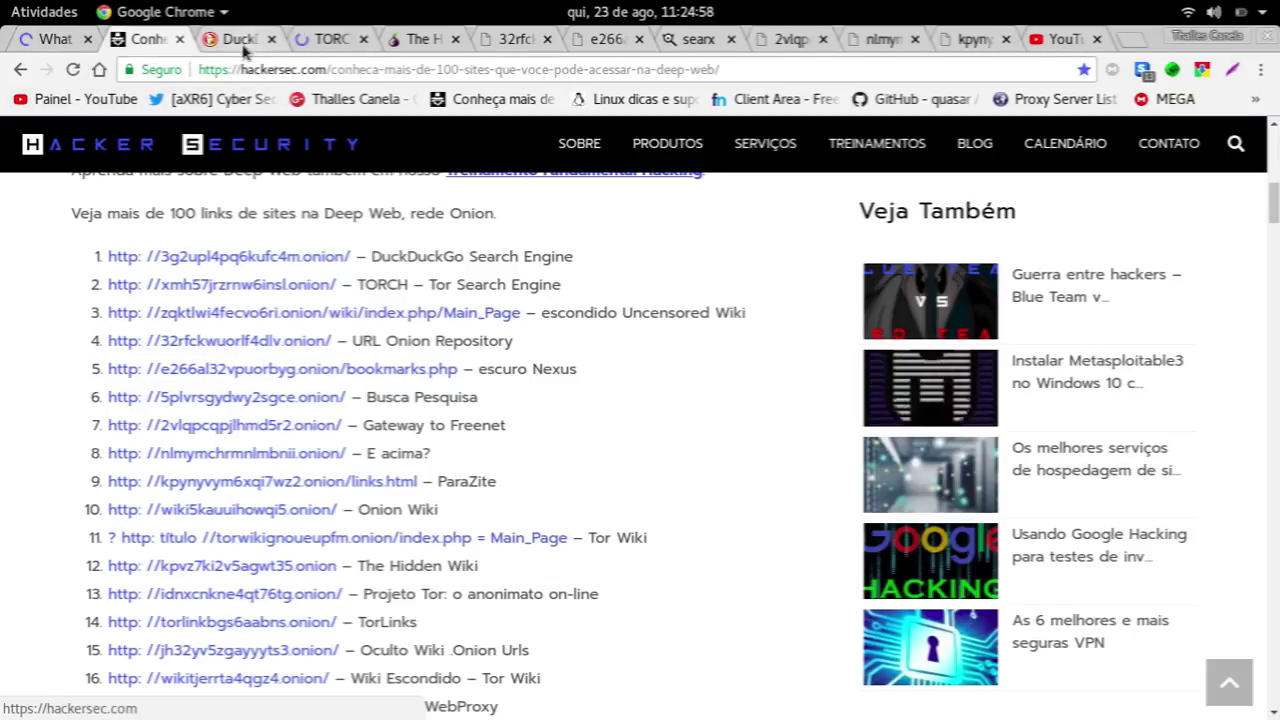
pyautogui.click(238, 39)
pyautogui.click(420, 39)
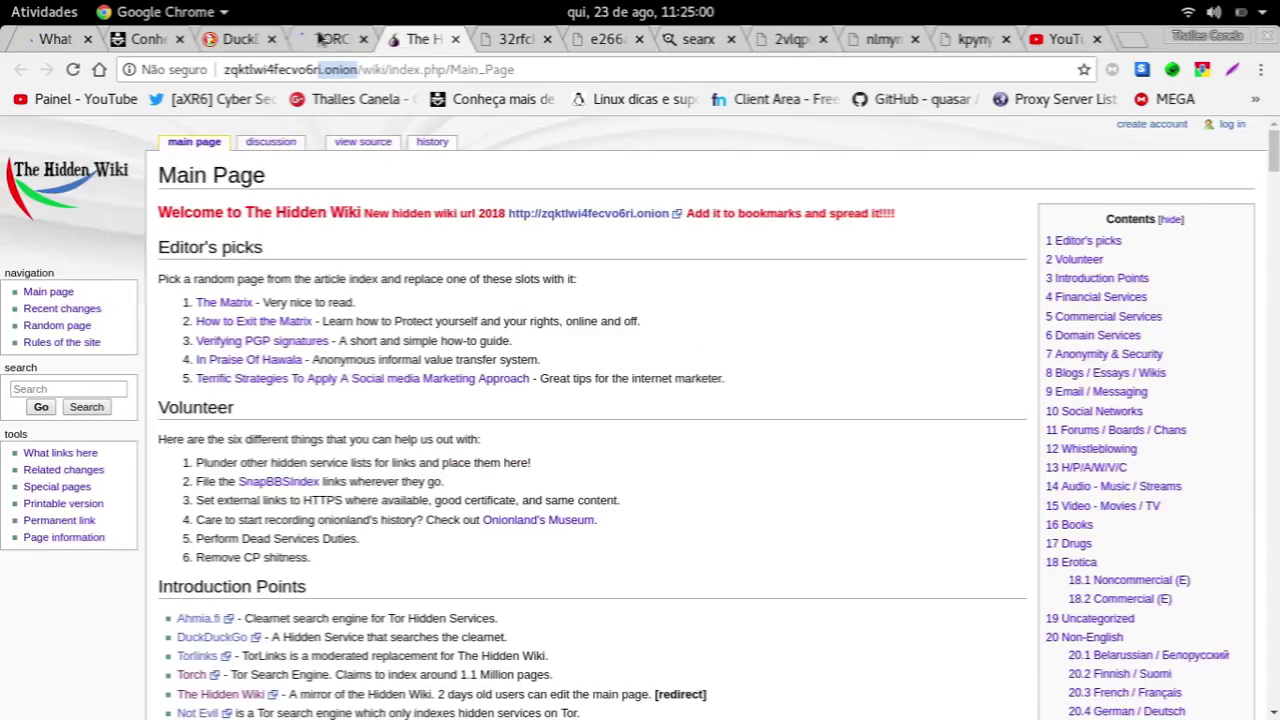
pyautogui.click(320, 38)
pyautogui.click(55, 38)
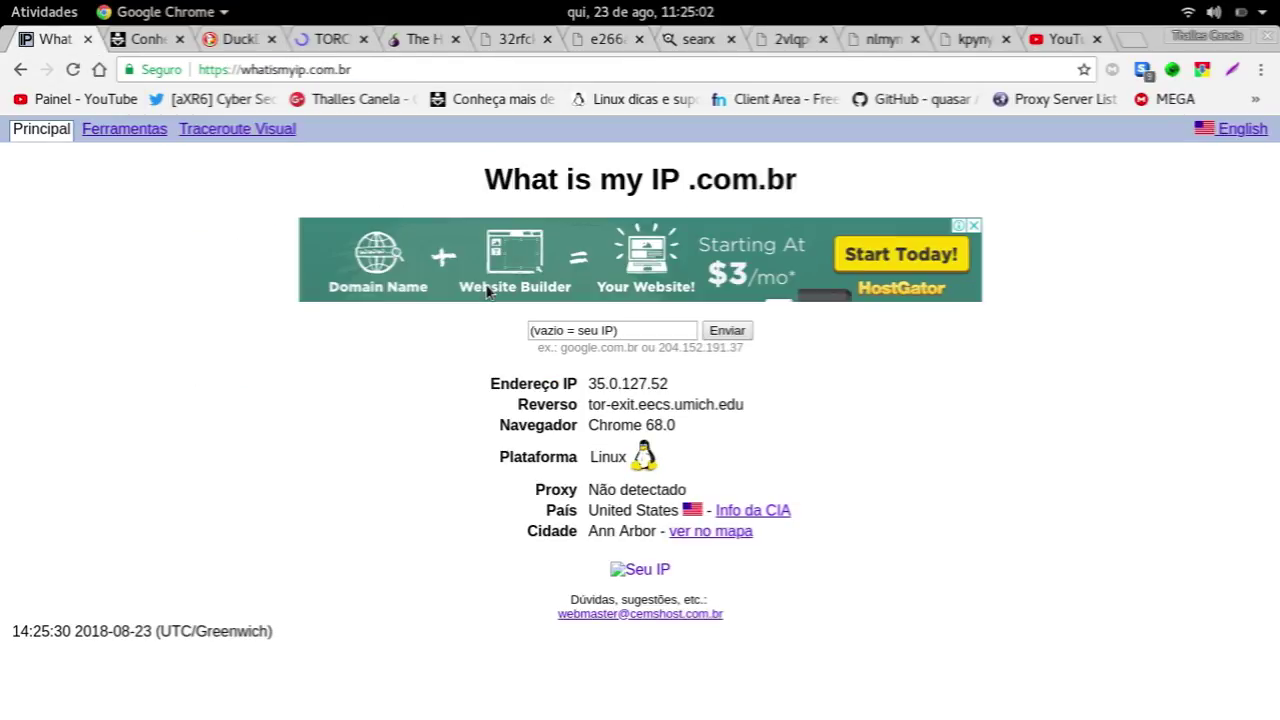
pyautogui.press('F5')
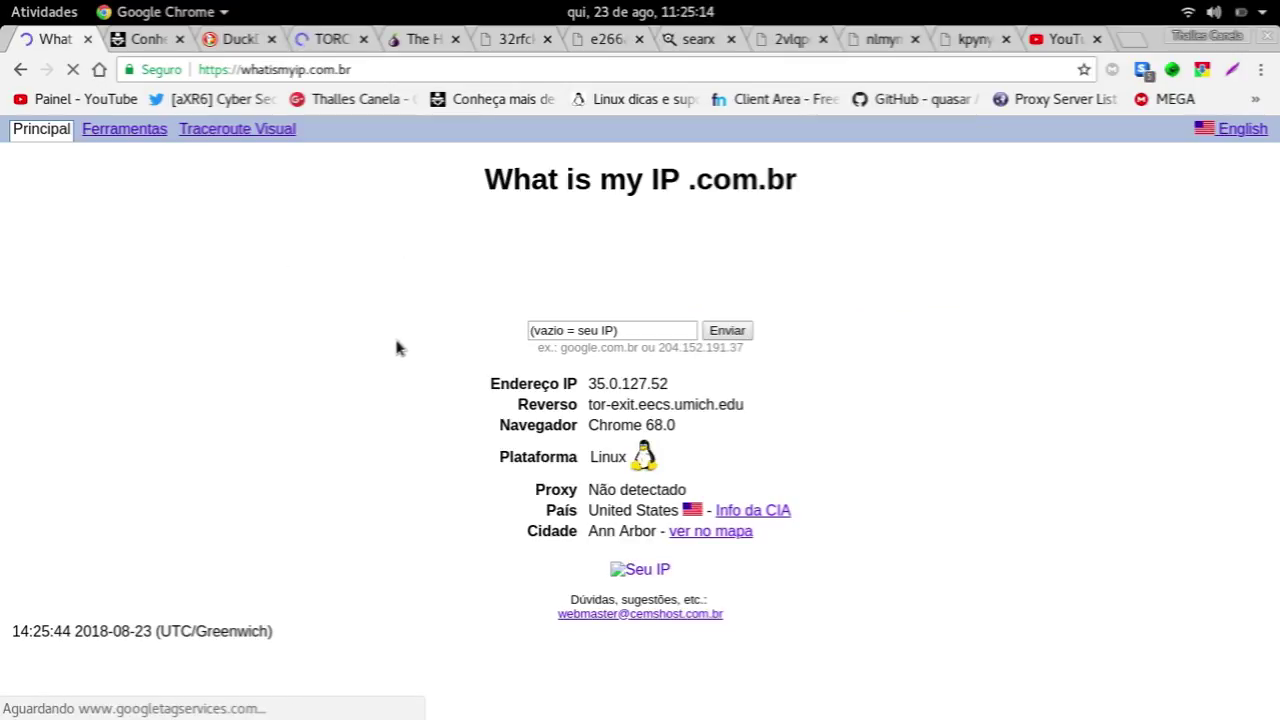
pyautogui.tripleClick(690, 510)
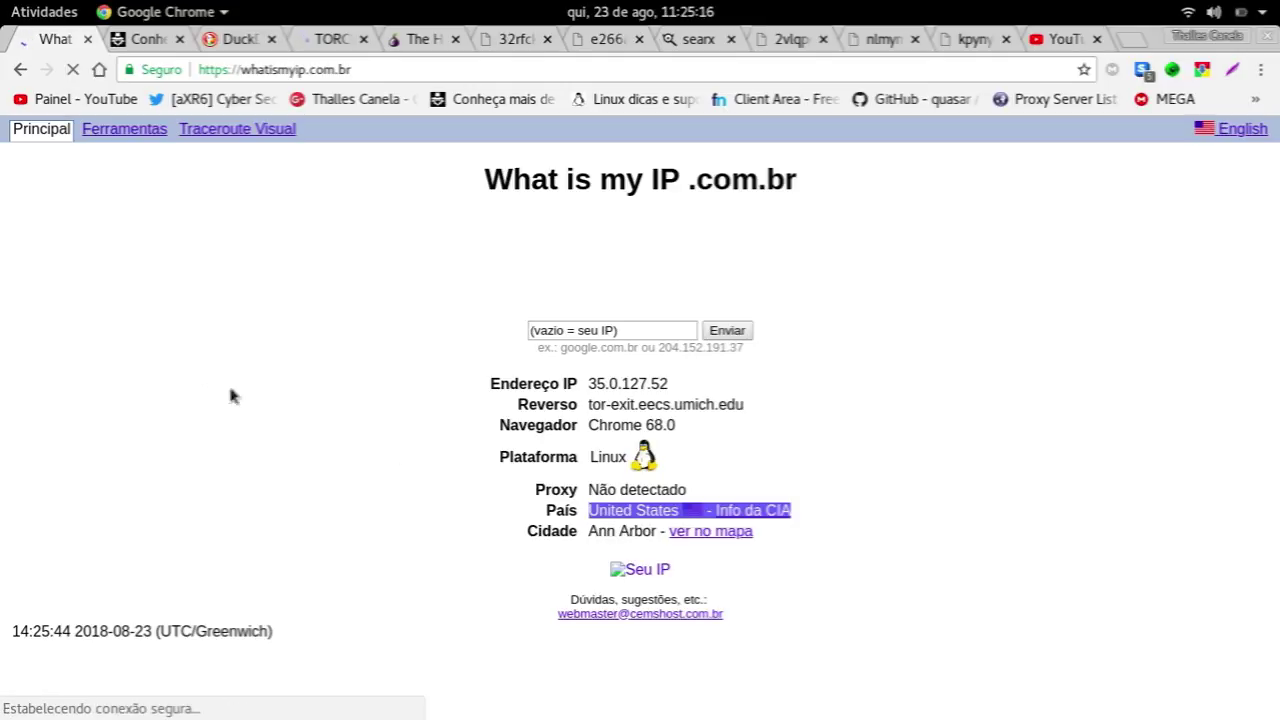
# Check each tab from YouTube back to TORCH: kpyny, nlmym, 2vlqp, searx, e266, 32rfc and The Hidden Wiki
pyautogui.click(1060, 39)
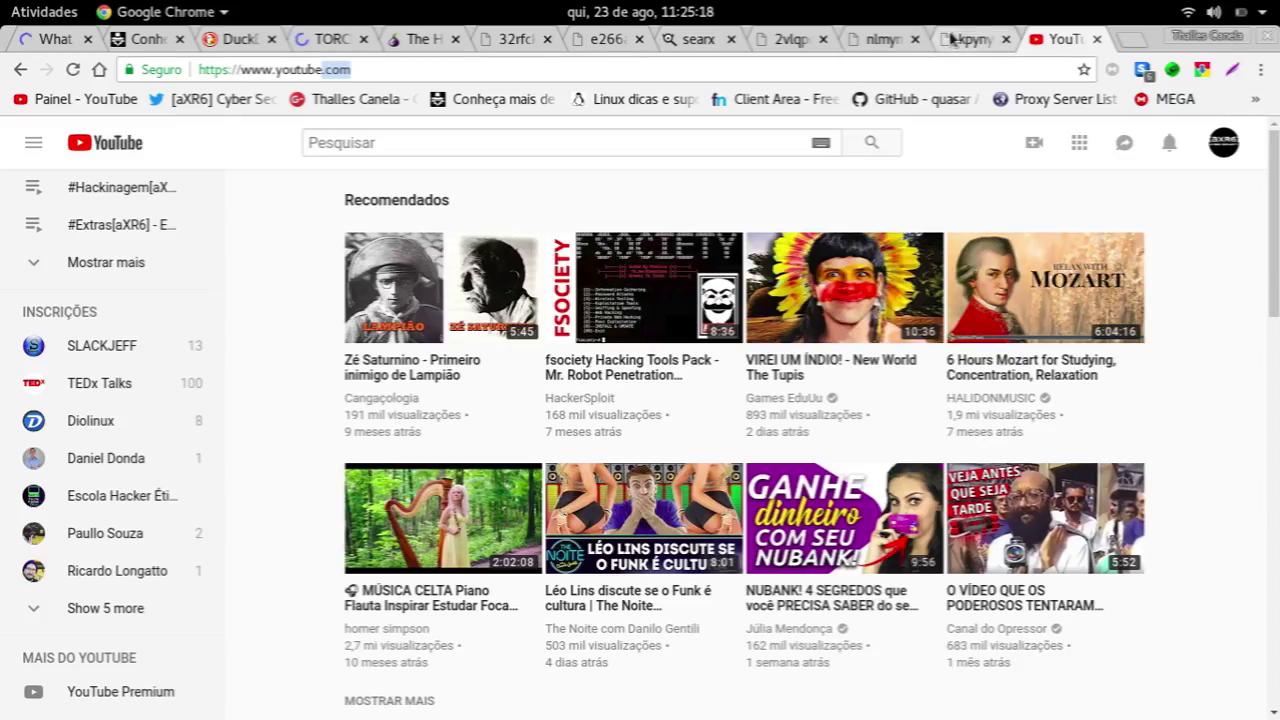
pyautogui.click(955, 39)
pyautogui.click(878, 39)
pyautogui.click(785, 39)
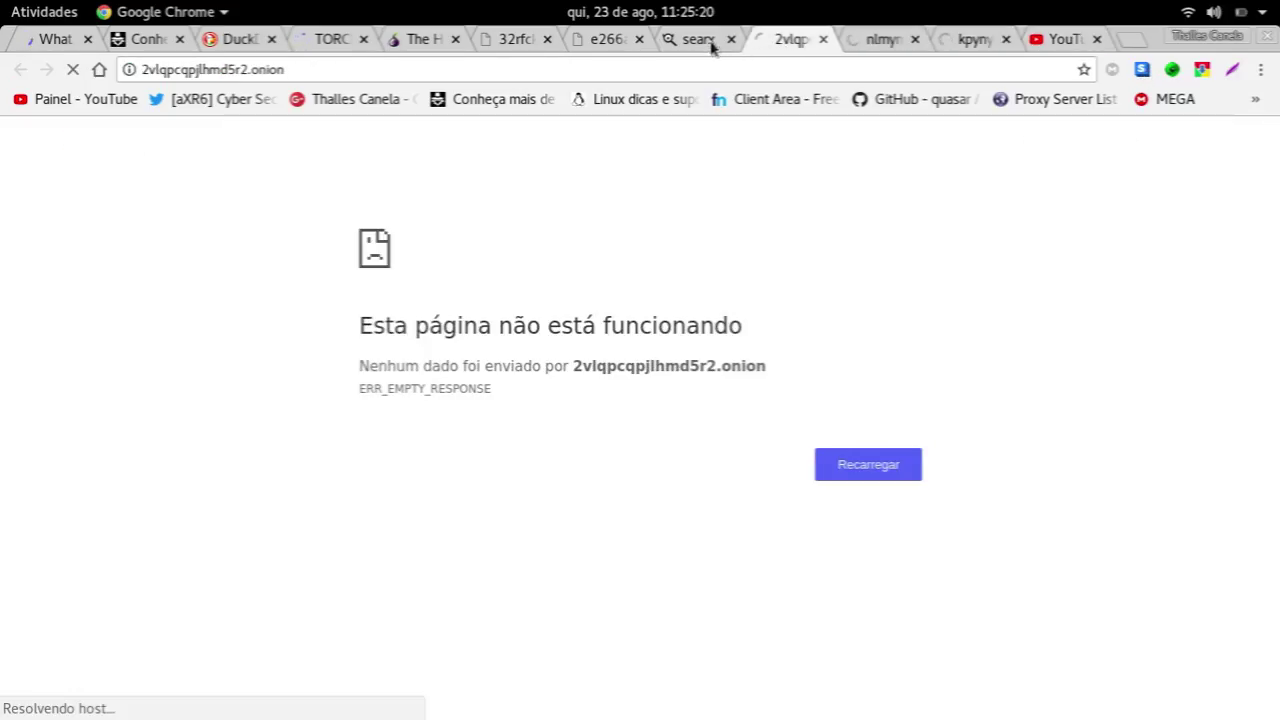
pyautogui.click(695, 39)
pyautogui.click(605, 39)
pyautogui.click(511, 40)
pyautogui.click(420, 40)
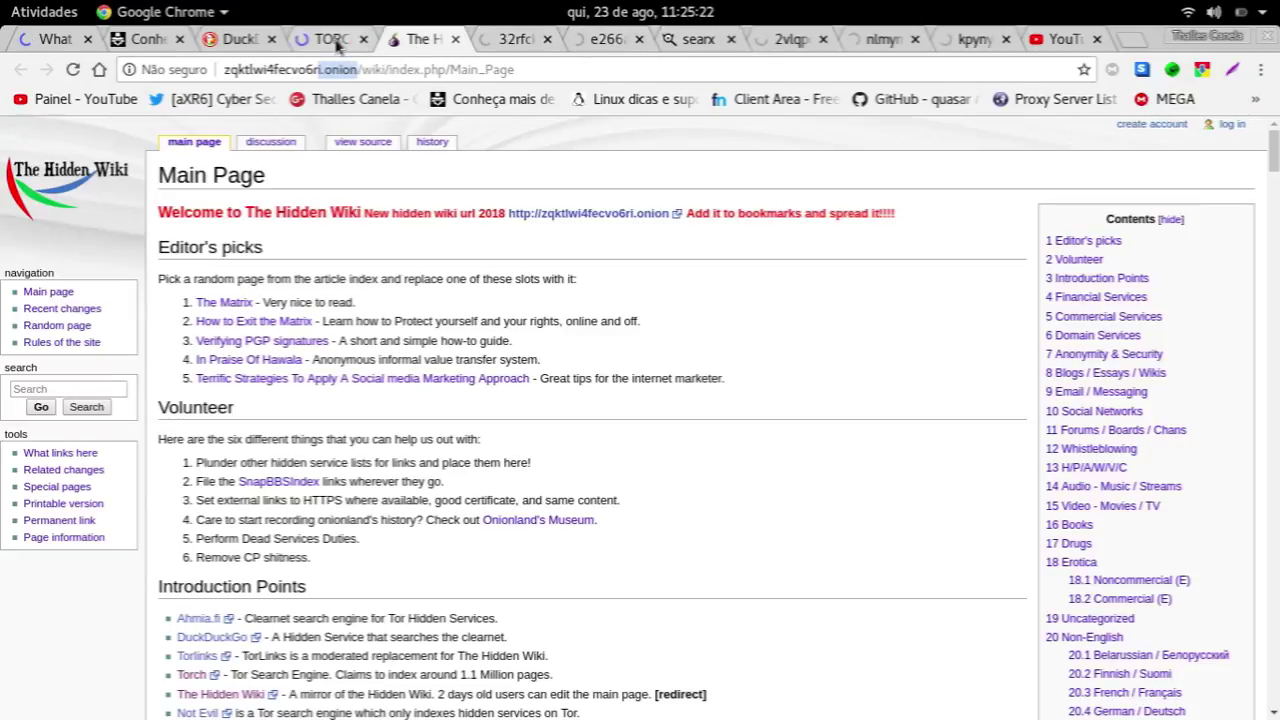
pyautogui.click(330, 40)
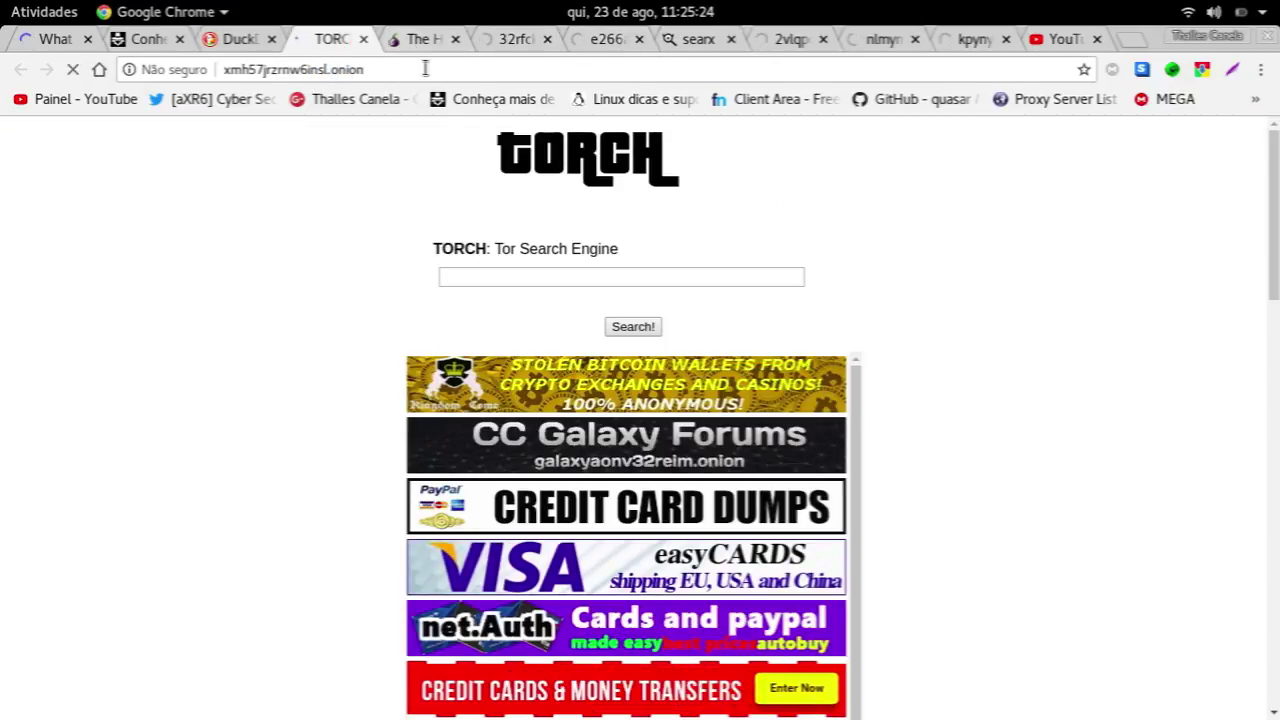
# Browse The Hidden Wiki main page, recheck the e266 and DuckDuckGo tabs, and return to the hackersec list
pyautogui.click(405, 40)
pyautogui.scroll(-1, 560, 130)
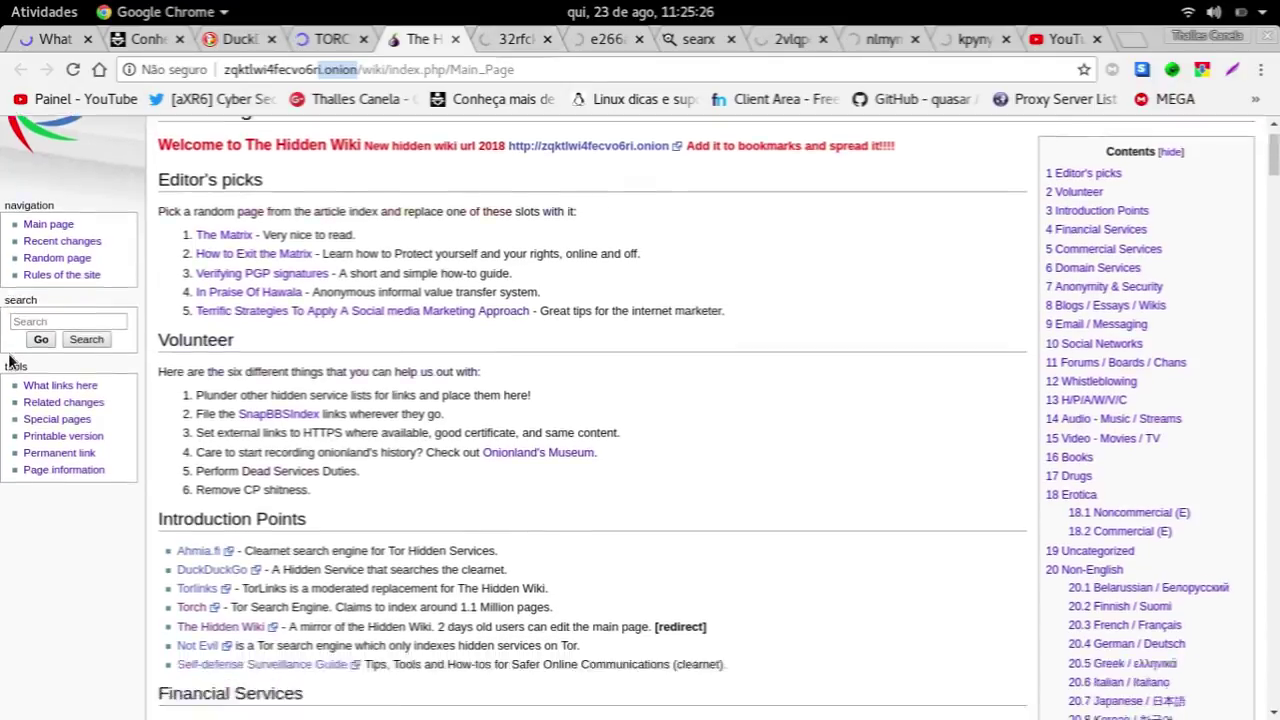
pyautogui.scroll(-5, 586, 124)
pyautogui.click(605, 39)
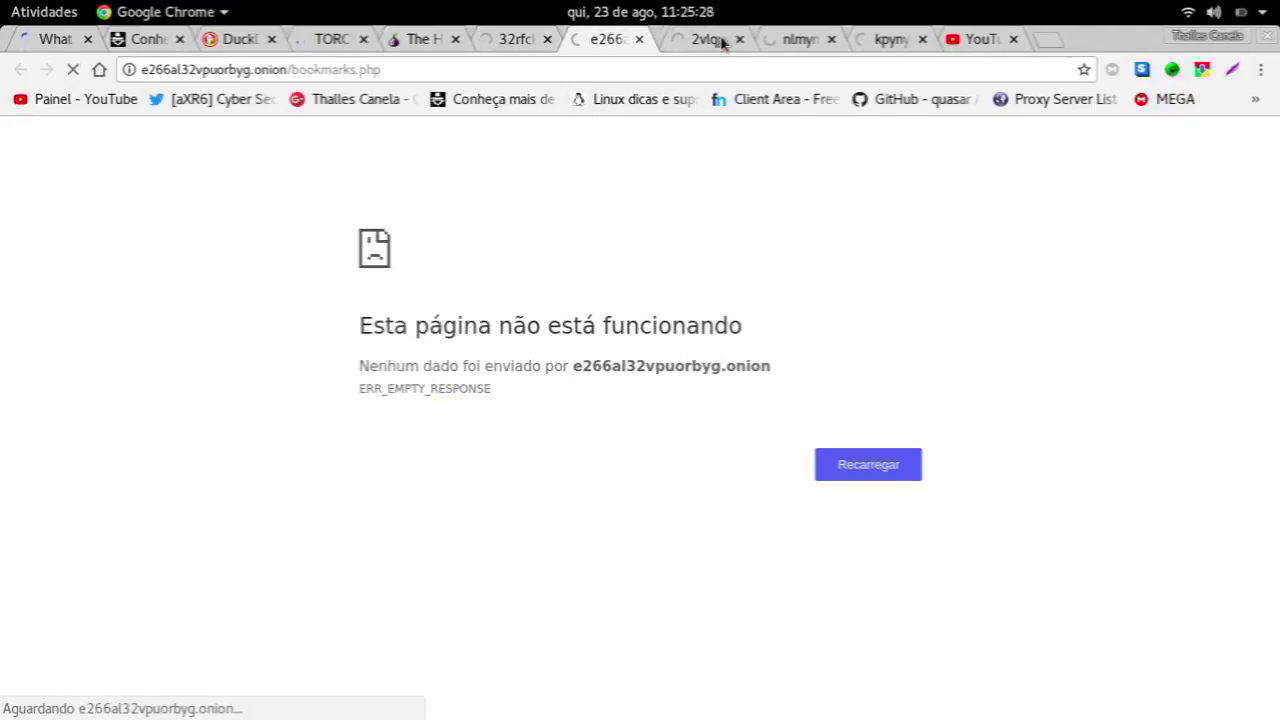
pyautogui.click(245, 39)
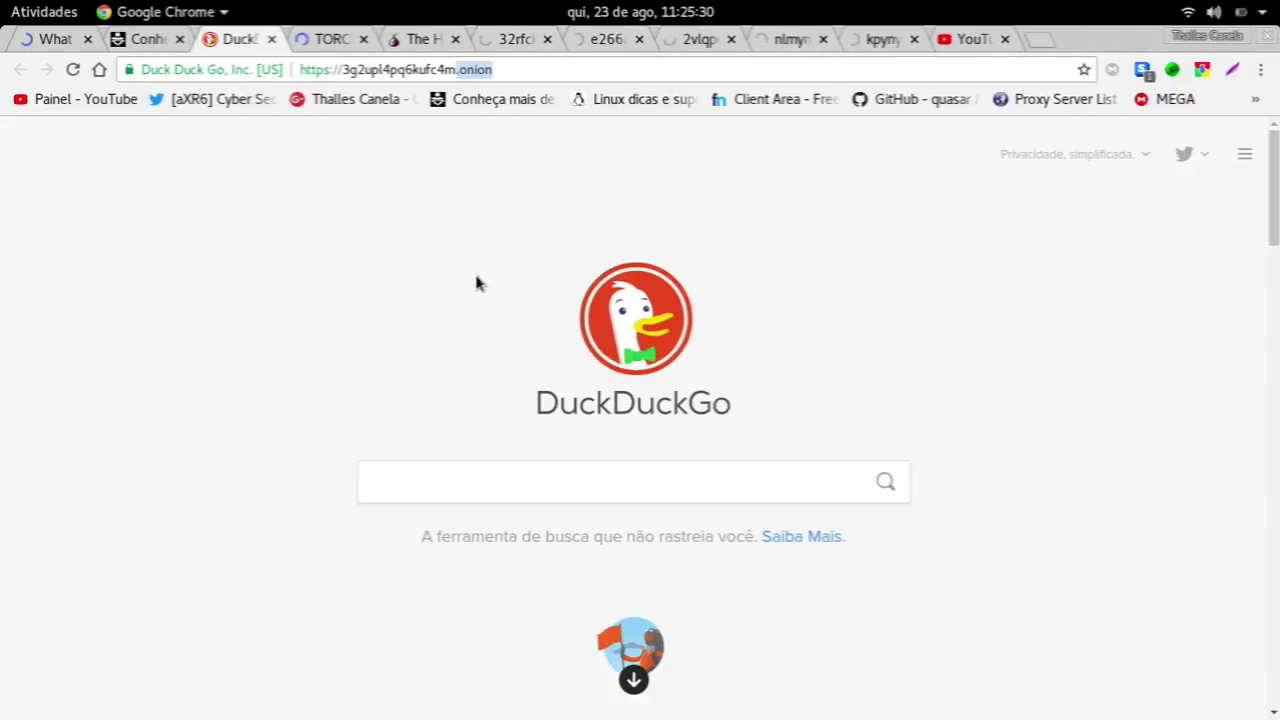
pyautogui.click(152, 39)
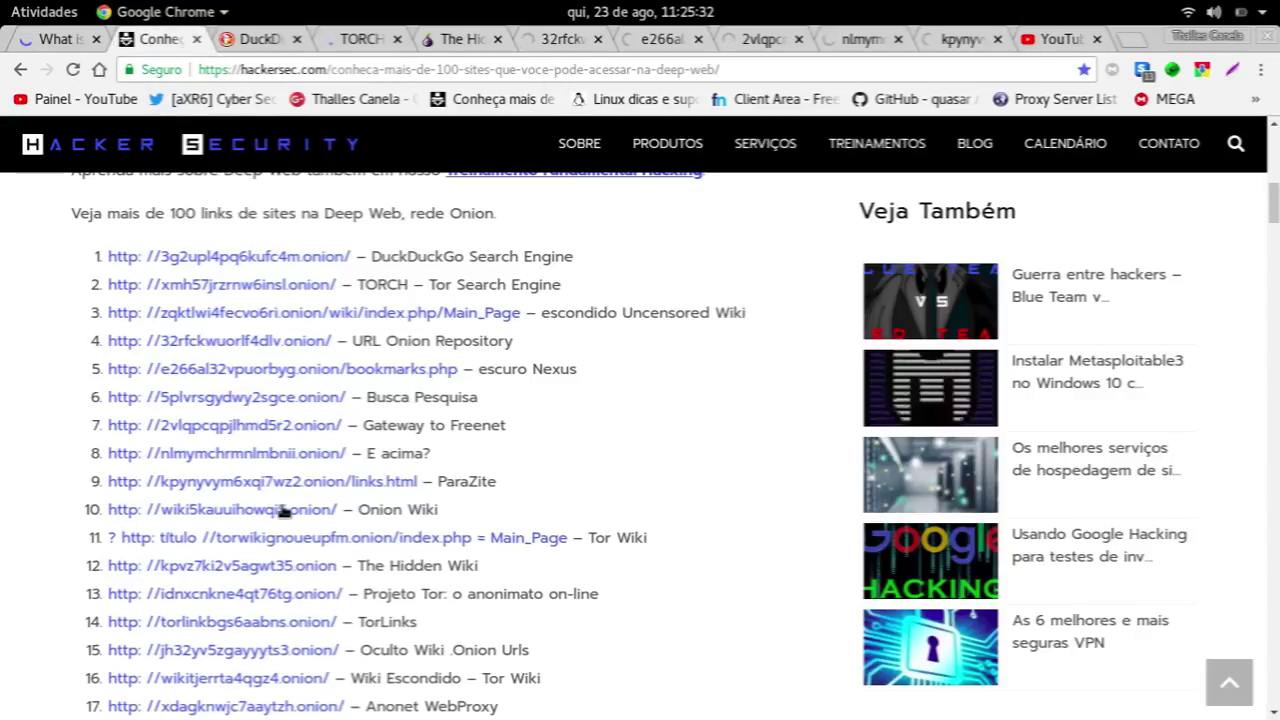
# Open onion link 22 in a new tab, then reload What is my IP and select its country
pyautogui.scroll(-4, 290, 508)
pyautogui.rightClick(285, 476)
pyautogui.click(315, 489)
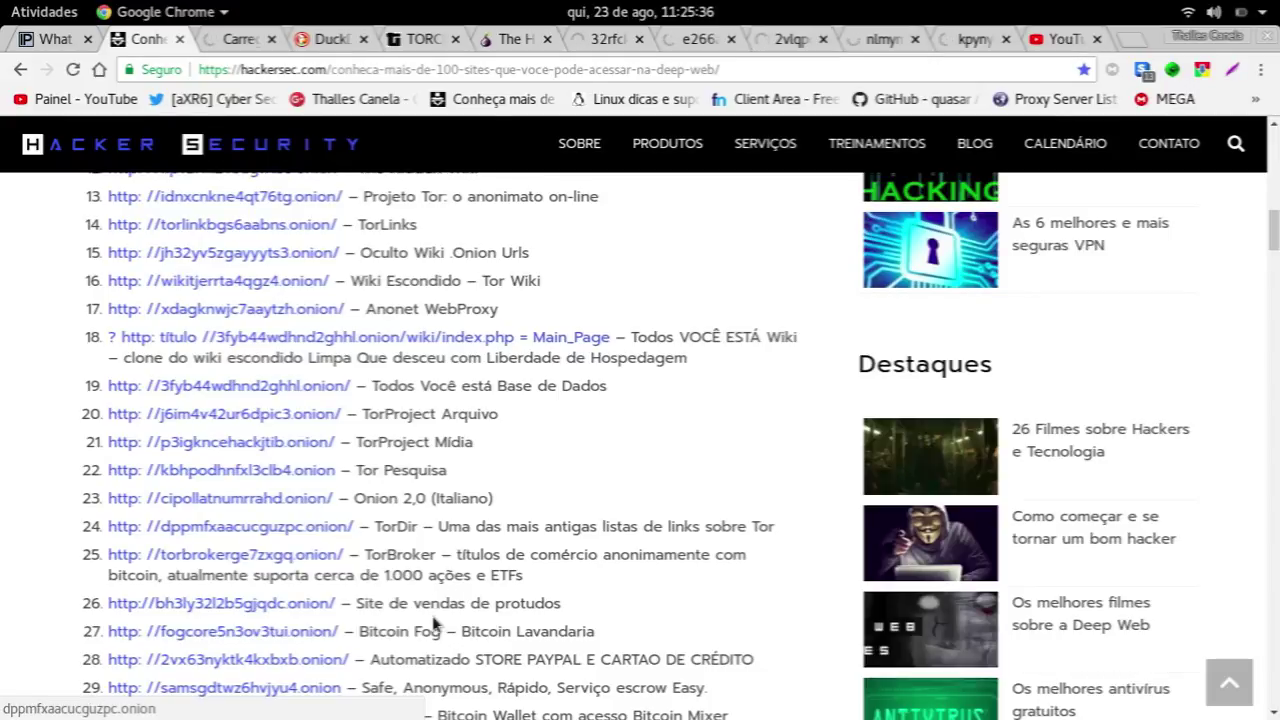
pyautogui.click(57, 40)
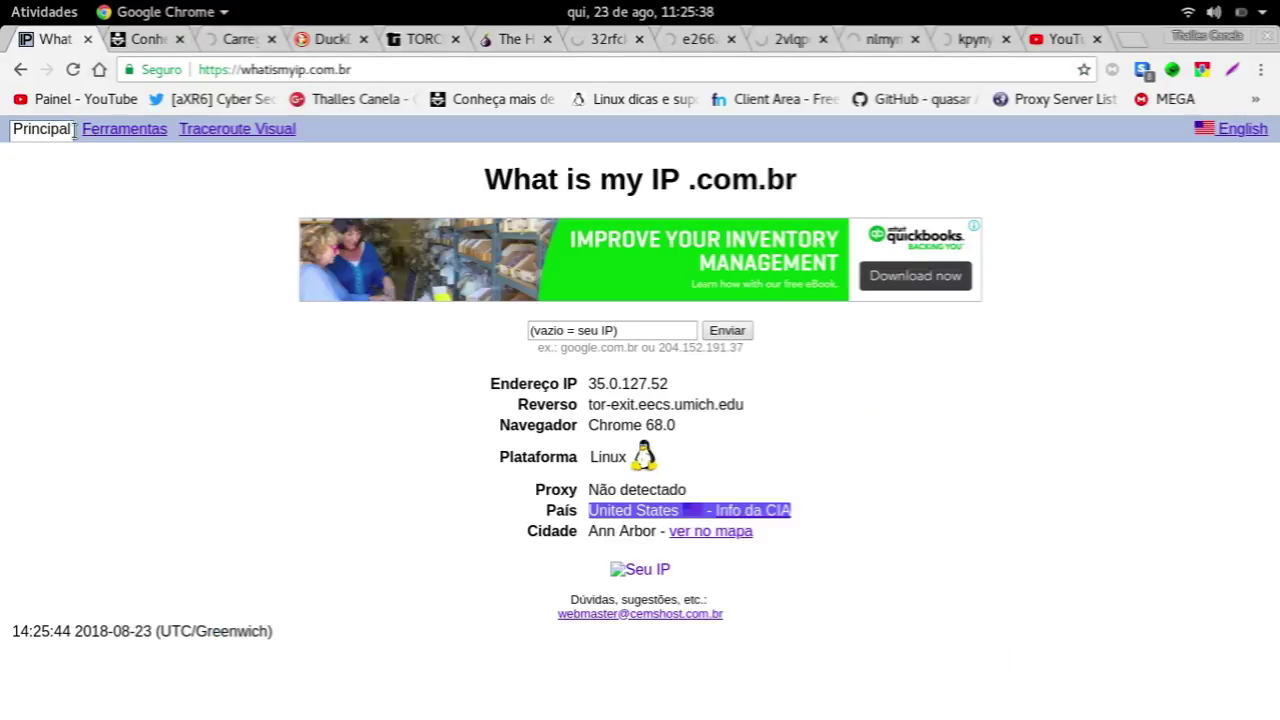
pyautogui.click(72, 70)
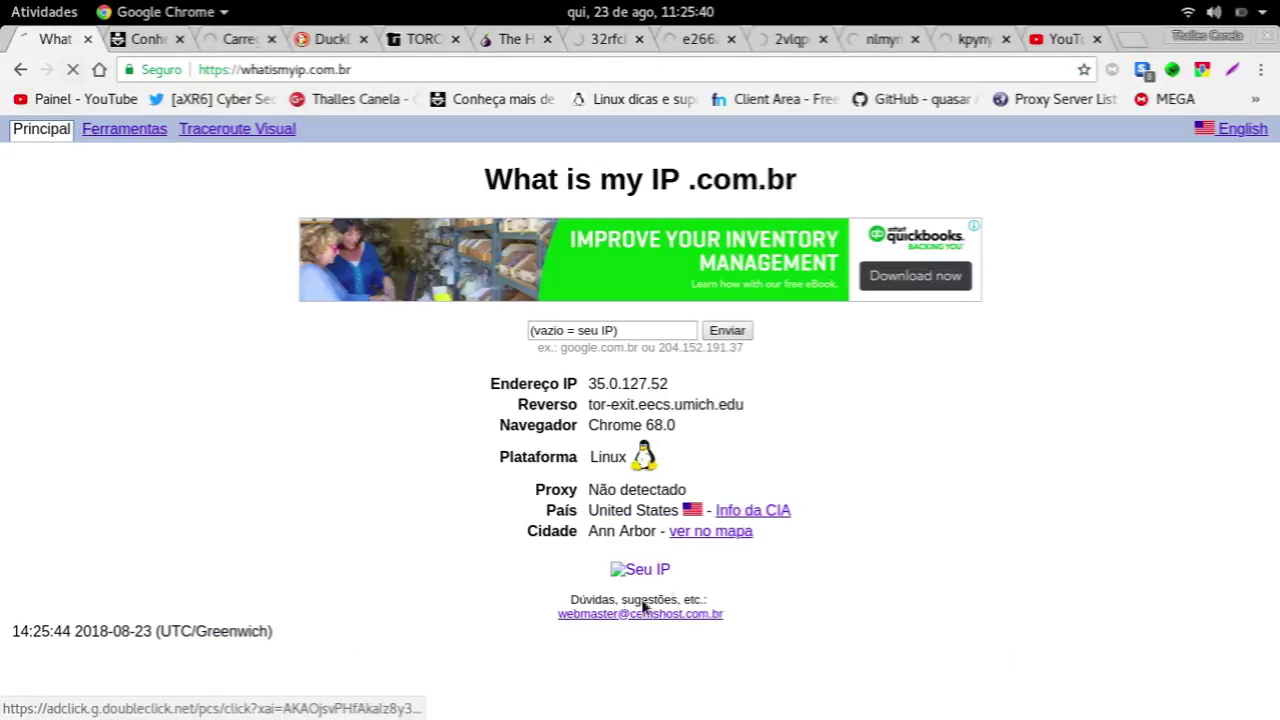
pyautogui.tripleClick(608, 512)
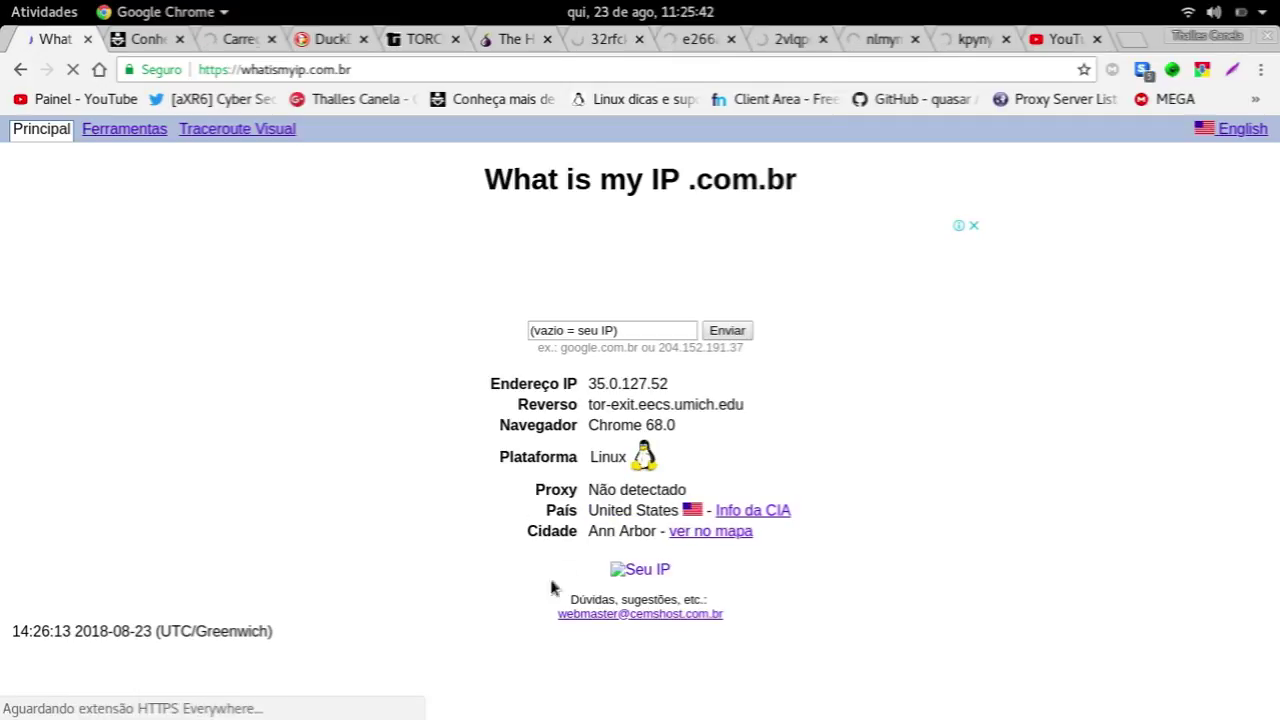
# Check the kbhpo, DuckDuckGo, 32rfc, e266, 2vlqp, nlmym, Hidden Wiki and TORCH tabs, then return to the list
pyautogui.click(213, 39)
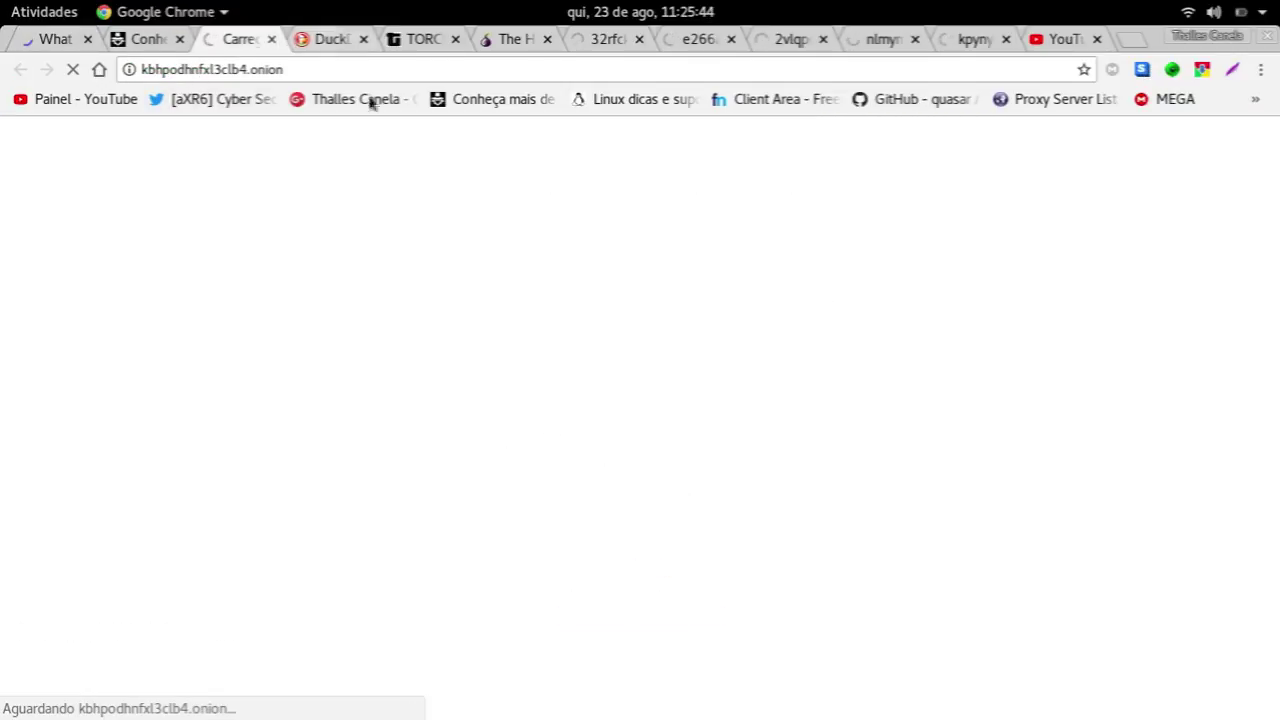
pyautogui.click(330, 39)
pyautogui.scroll(-3, 640, 300)
pyautogui.click(624, 38)
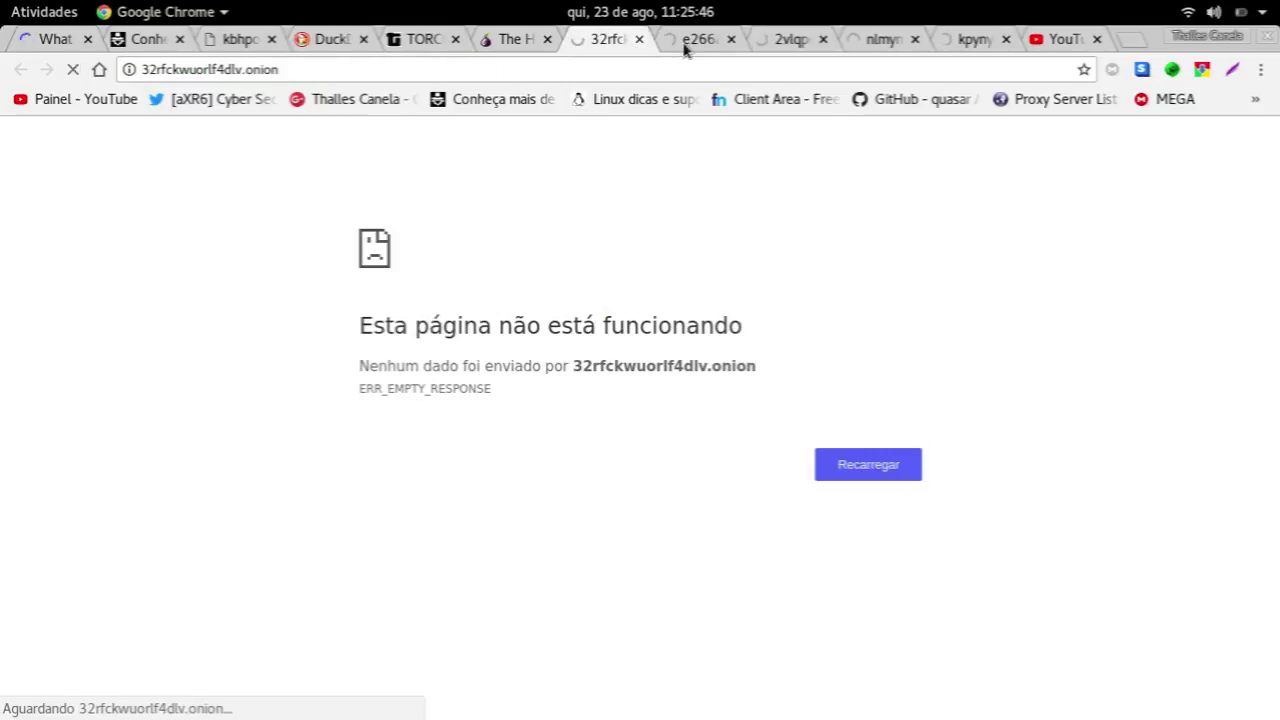
pyautogui.click(688, 42)
pyautogui.click(788, 42)
pyautogui.click(882, 45)
pyautogui.click(515, 45)
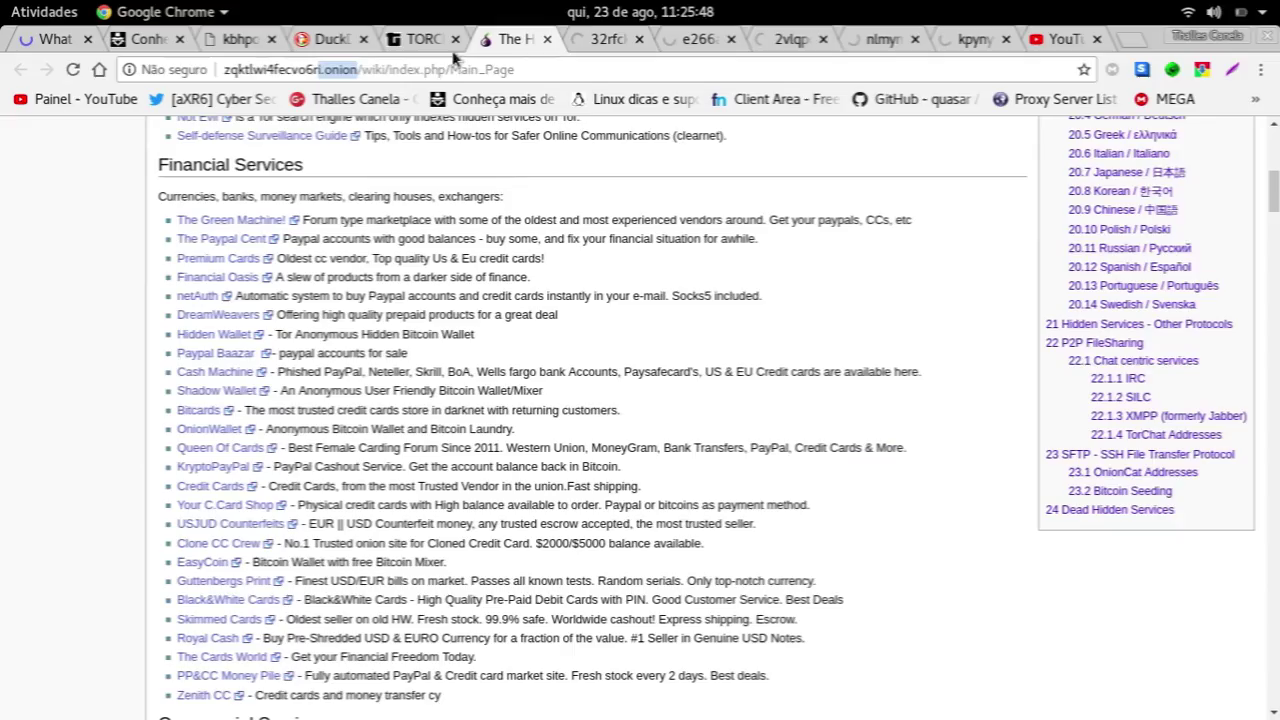
pyautogui.click(410, 45)
pyautogui.click(318, 40)
pyautogui.click(160, 40)
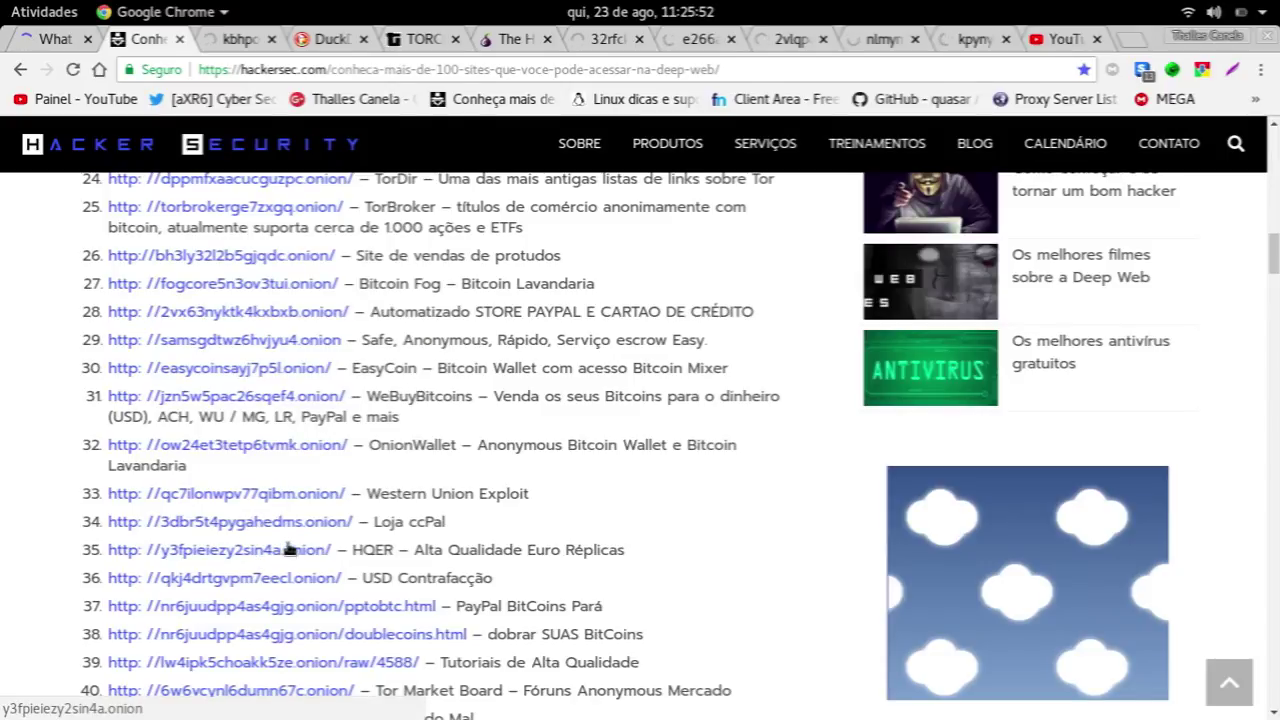
# Open onion links 20 and 17 in new tabs, then go back to the What is my IP tab
pyautogui.rightClick(296, 550)
pyautogui.click(9, 300)
pyautogui.scroll(5, 9, 300)
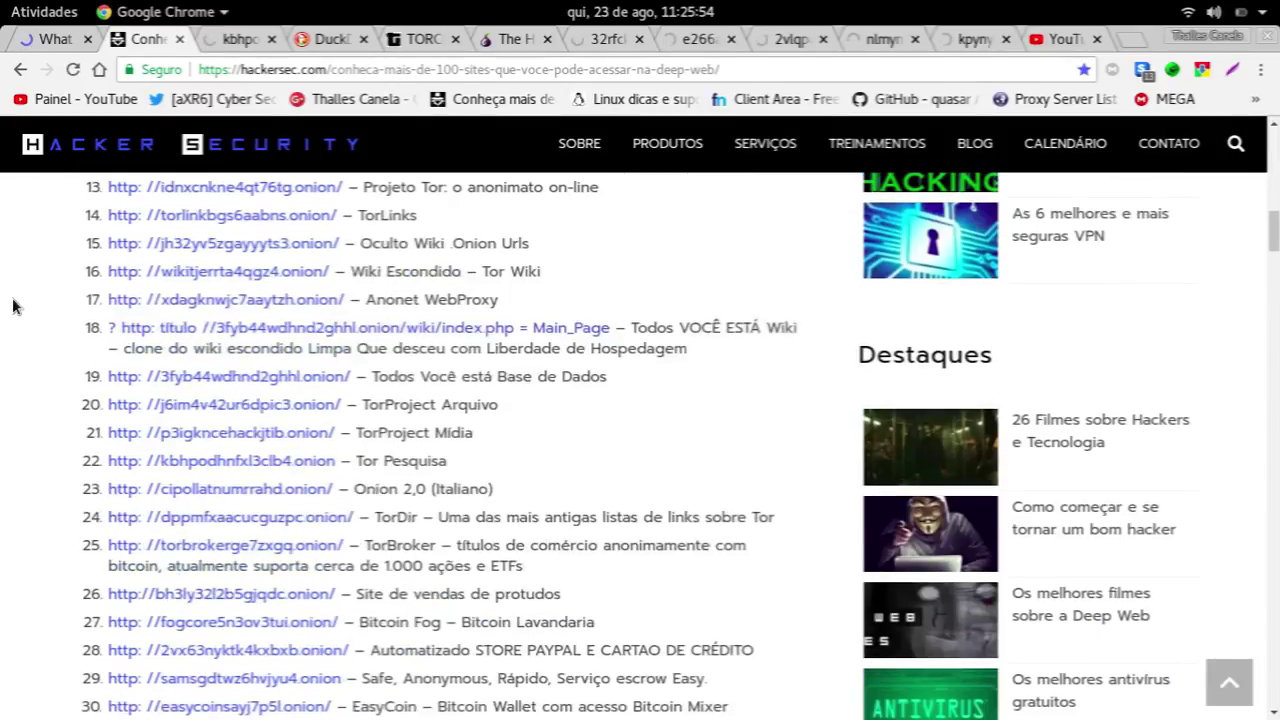
pyautogui.rightClick(310, 466)
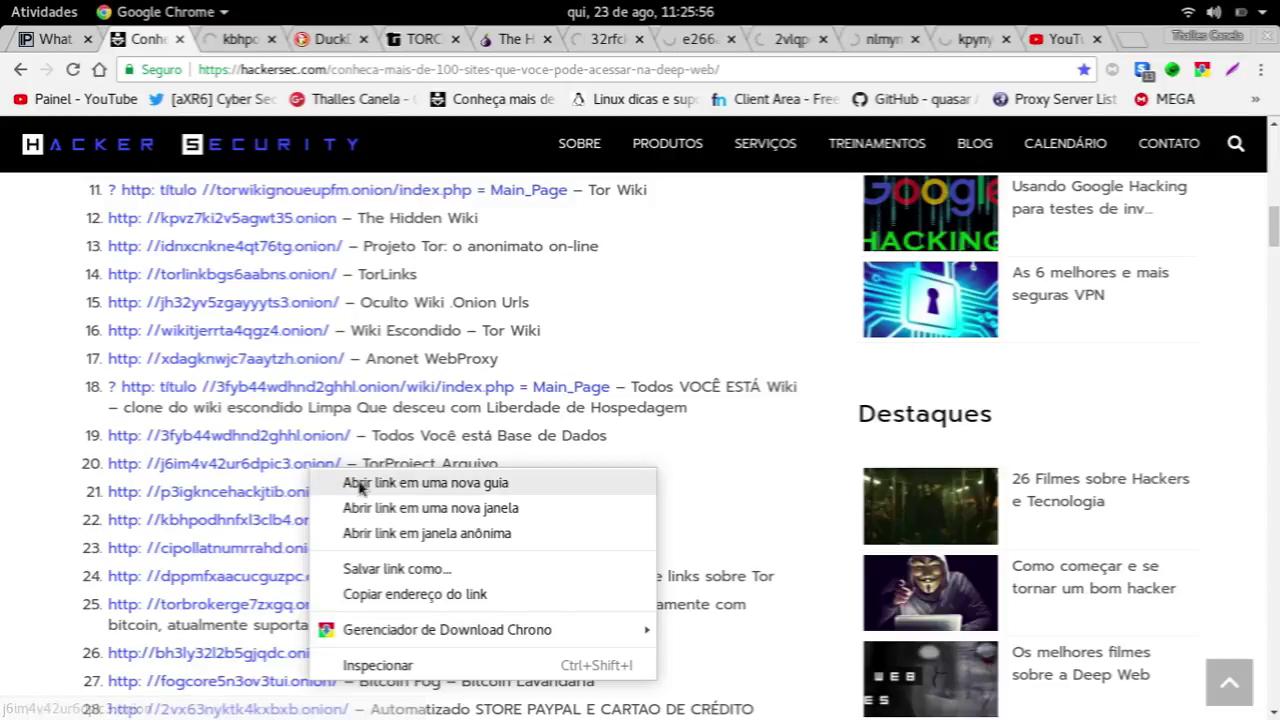
pyautogui.click(380, 482)
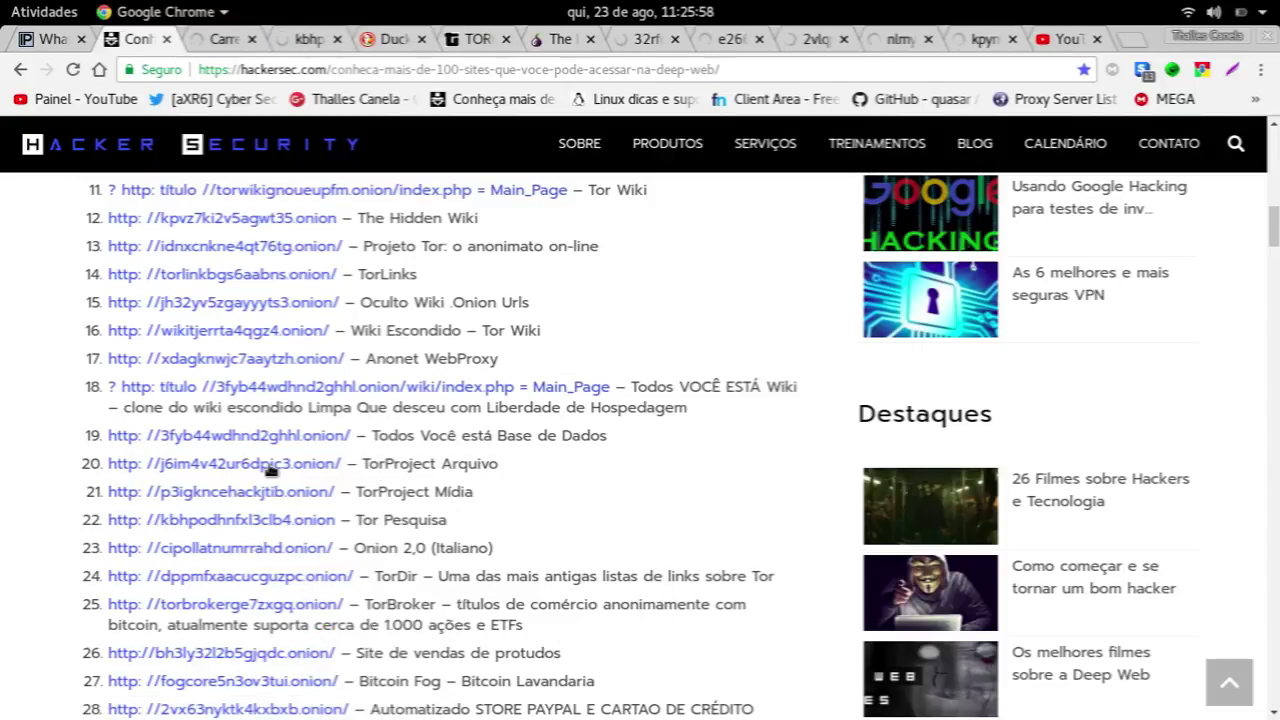
pyautogui.rightClick(326, 448)
pyautogui.click(368, 459)
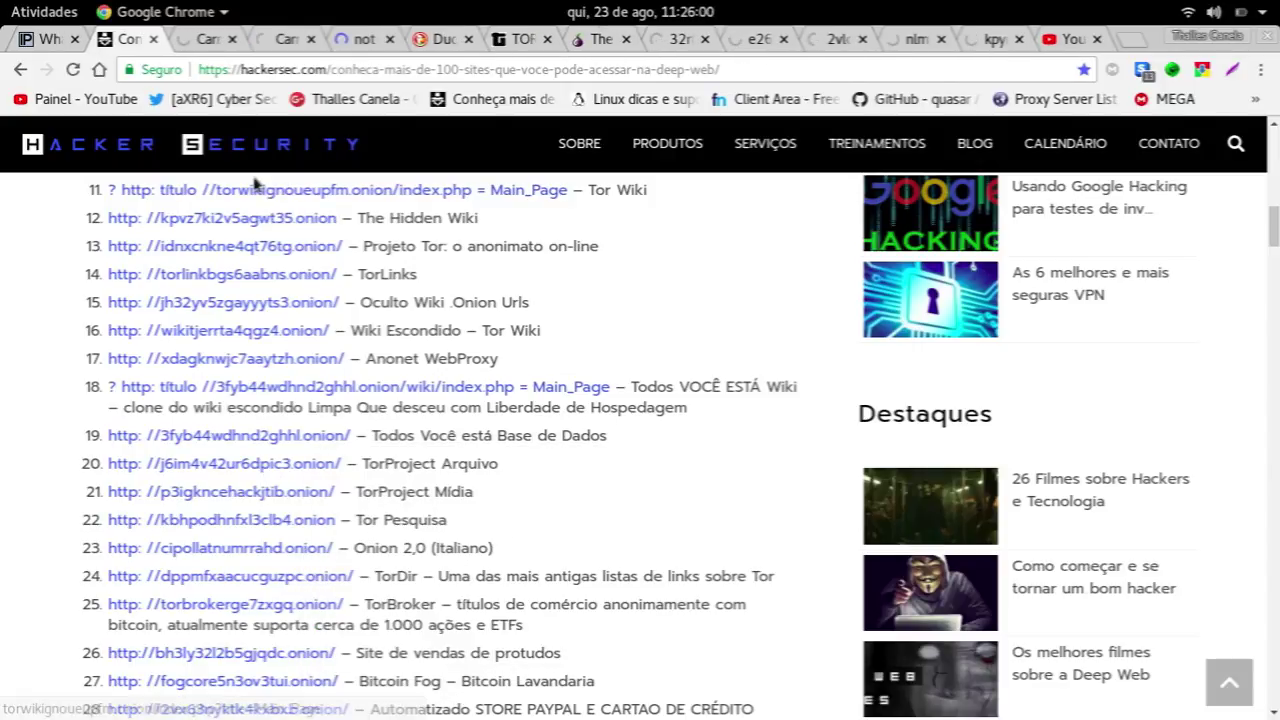
pyautogui.rightClick(298, 361)
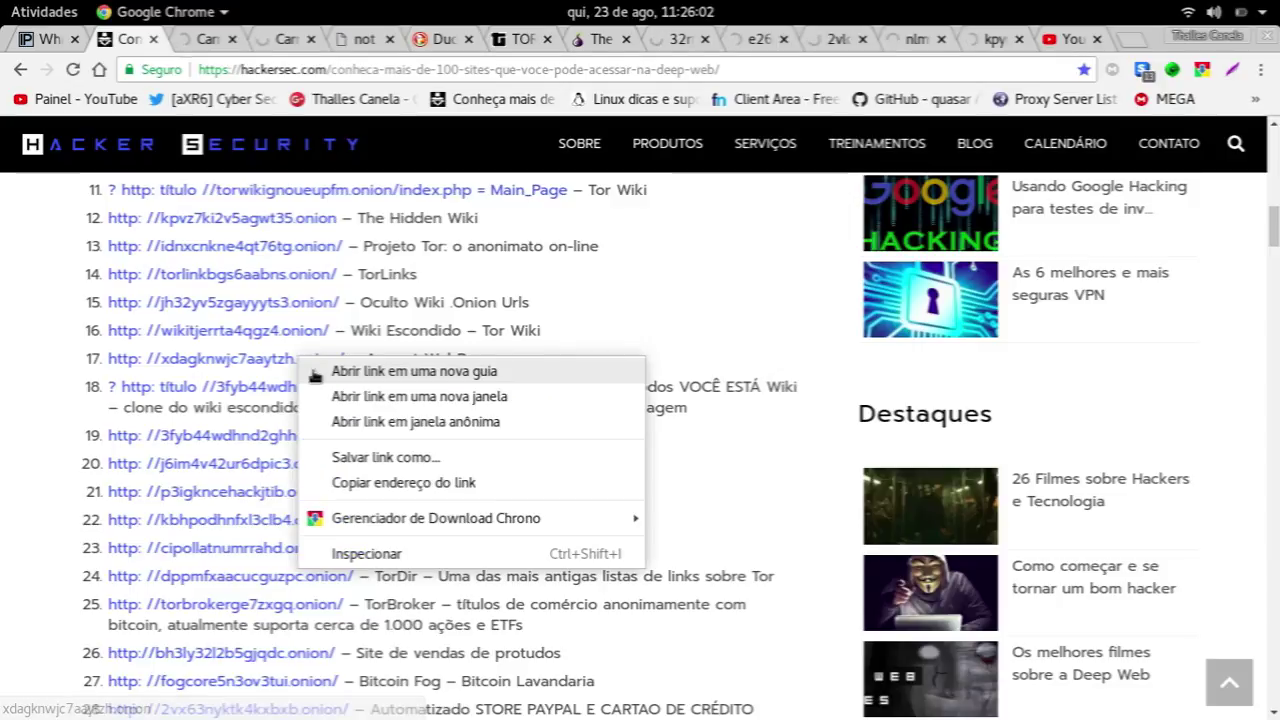
pyautogui.click(414, 369)
pyautogui.click(45, 39)
# Reload the IP check page, then look over the not Evil and still-loading onion tabs
pyautogui.click(73, 70)
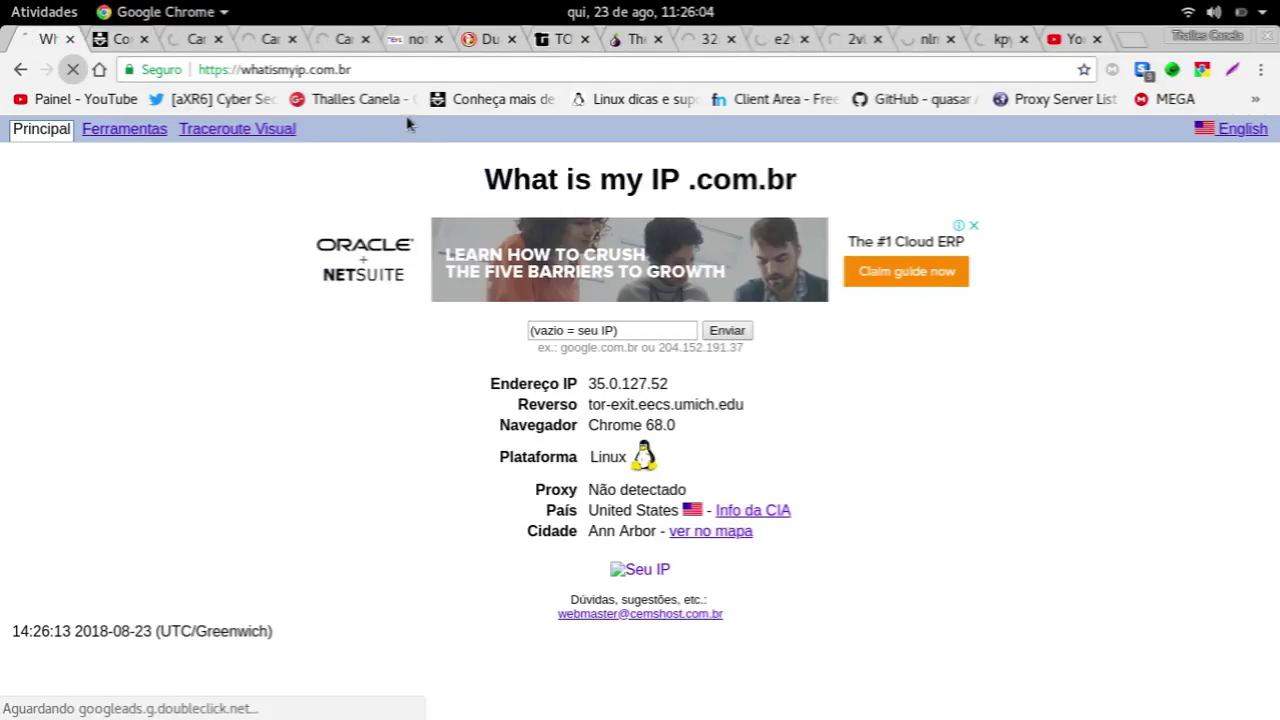
pyautogui.click(410, 40)
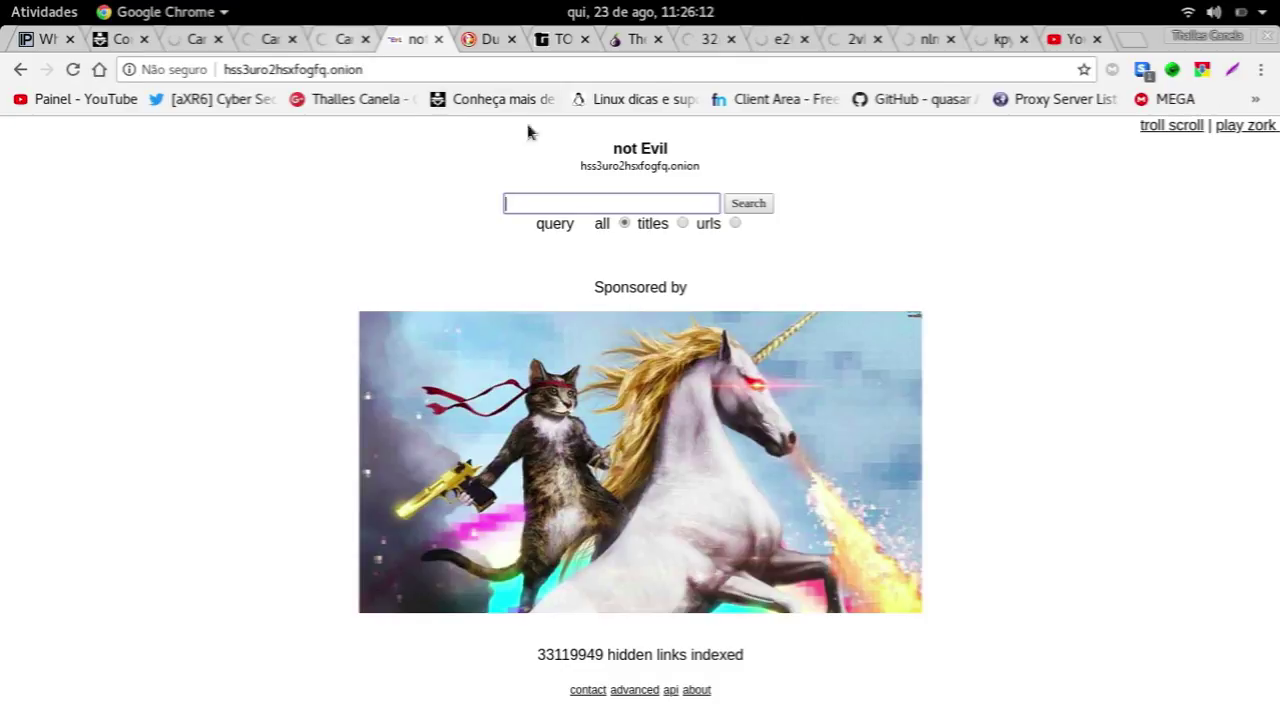
pyautogui.moveTo(609, 149); pyautogui.dragTo(680, 155)
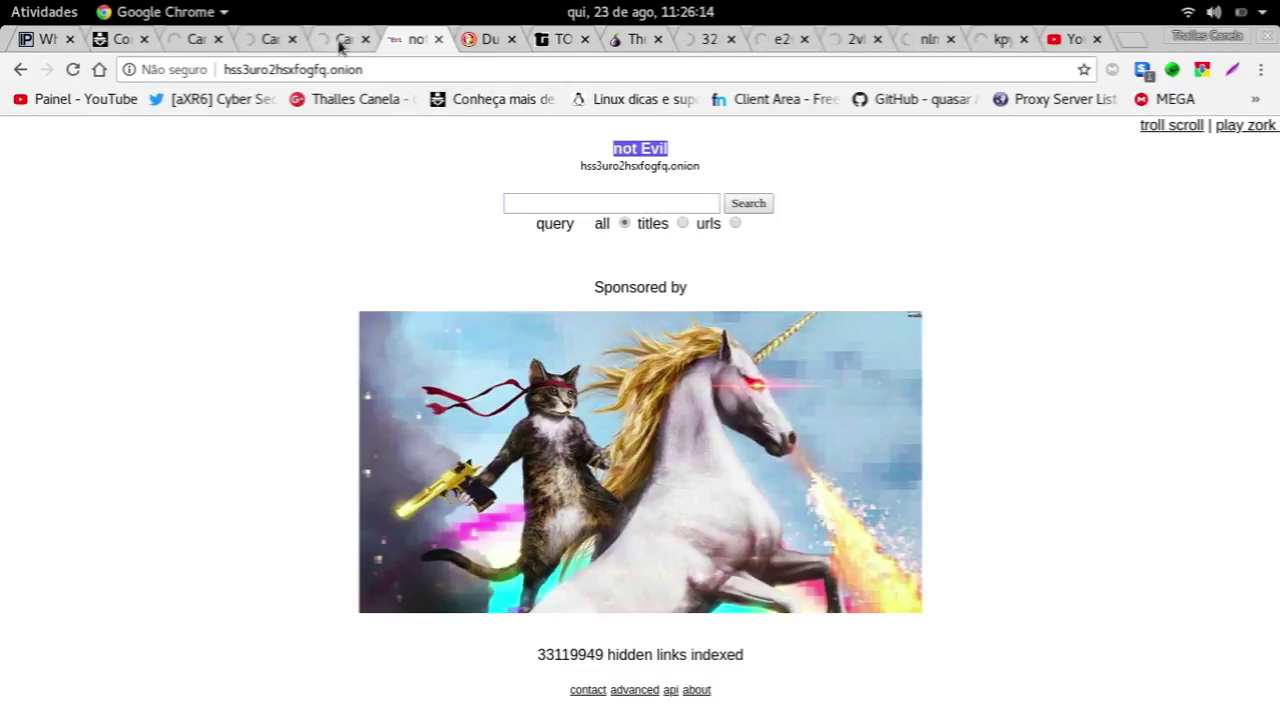
pyautogui.click(340, 40)
pyautogui.click(48, 40)
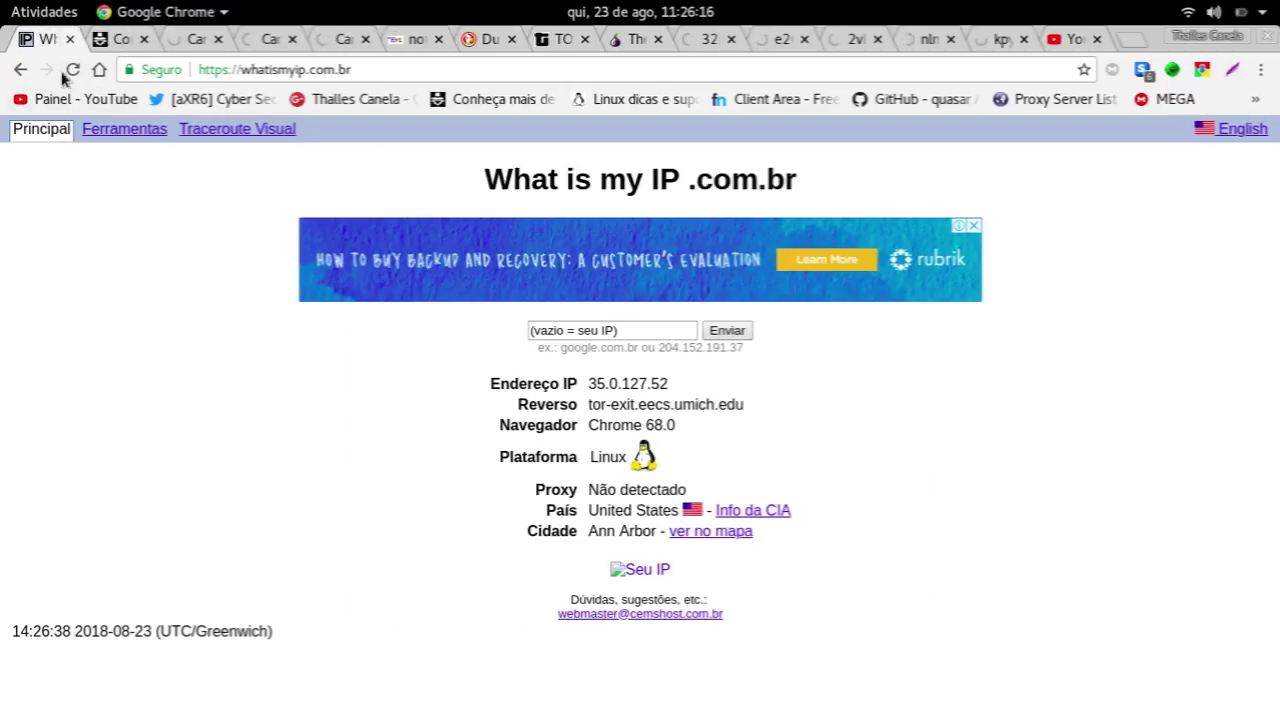
# Step through the 3fyb44, not Evil and DuckDuckGo onion tabs, scrolling the DuckDuckGo page
pyautogui.hotkey('ctrl', 'Tab')
pyautogui.hotkey('ctrl', 'Tab')
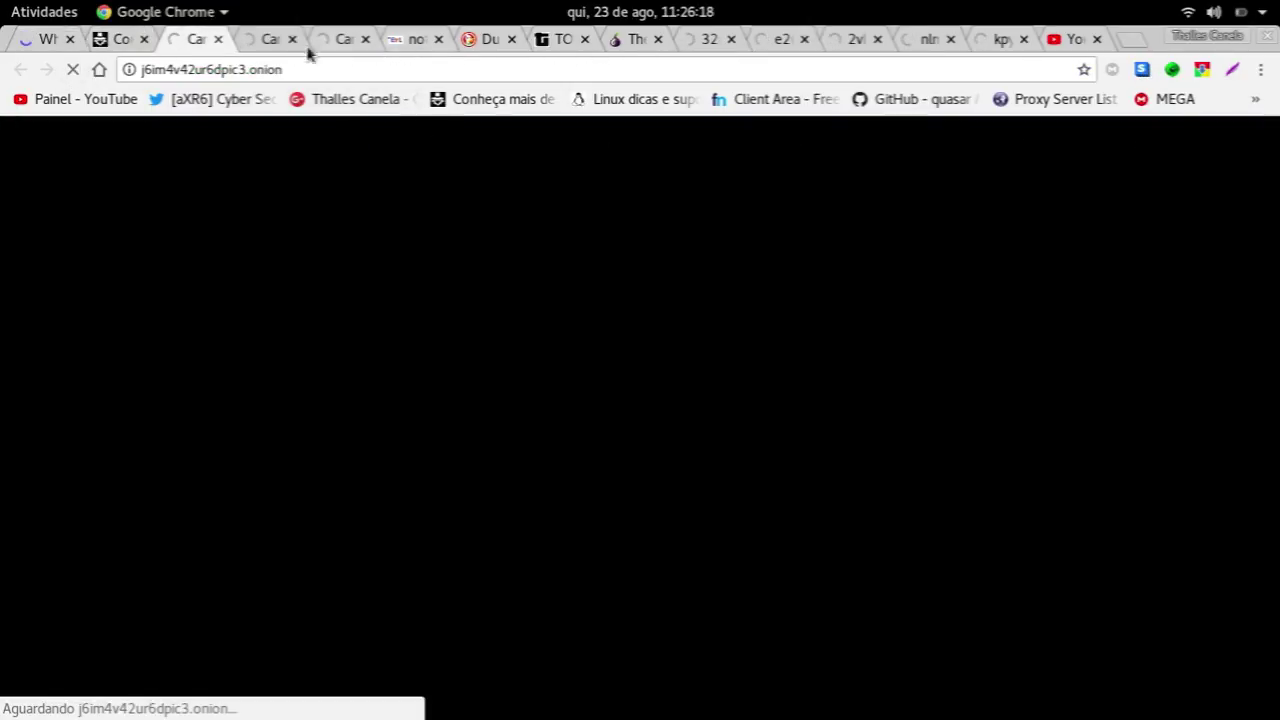
pyautogui.click(256, 45)
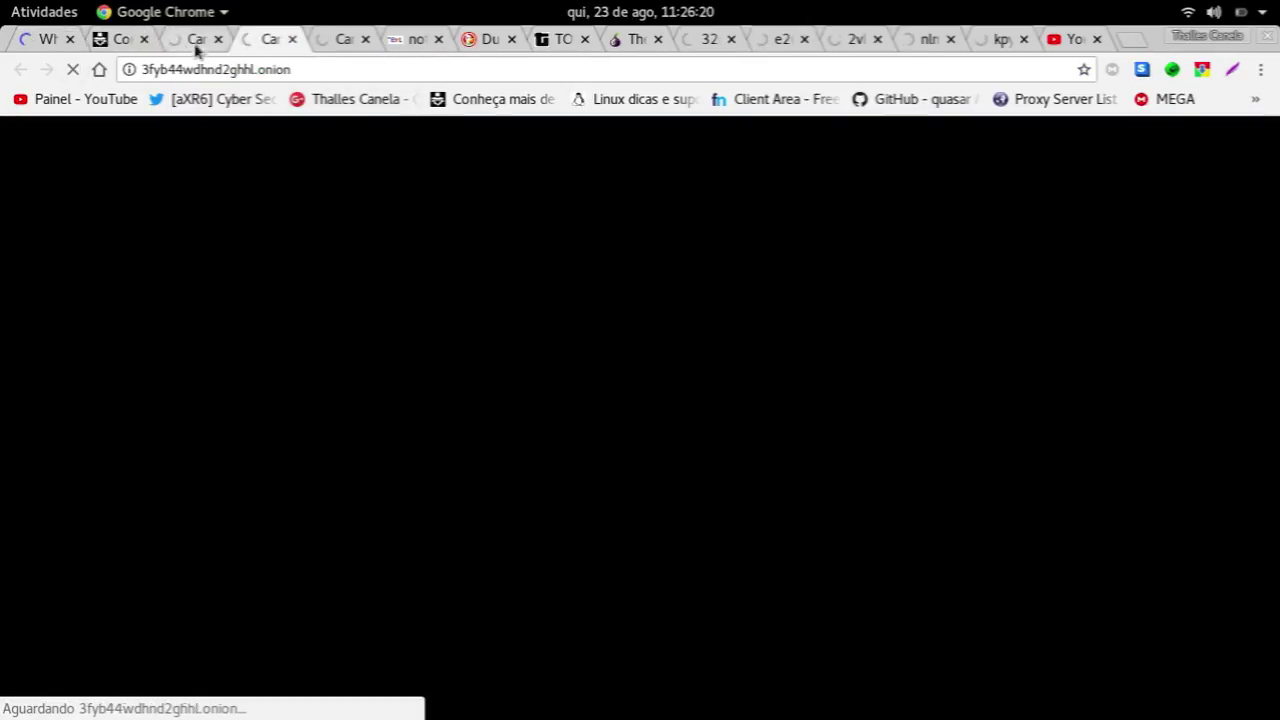
pyautogui.click(342, 47)
pyautogui.click(414, 43)
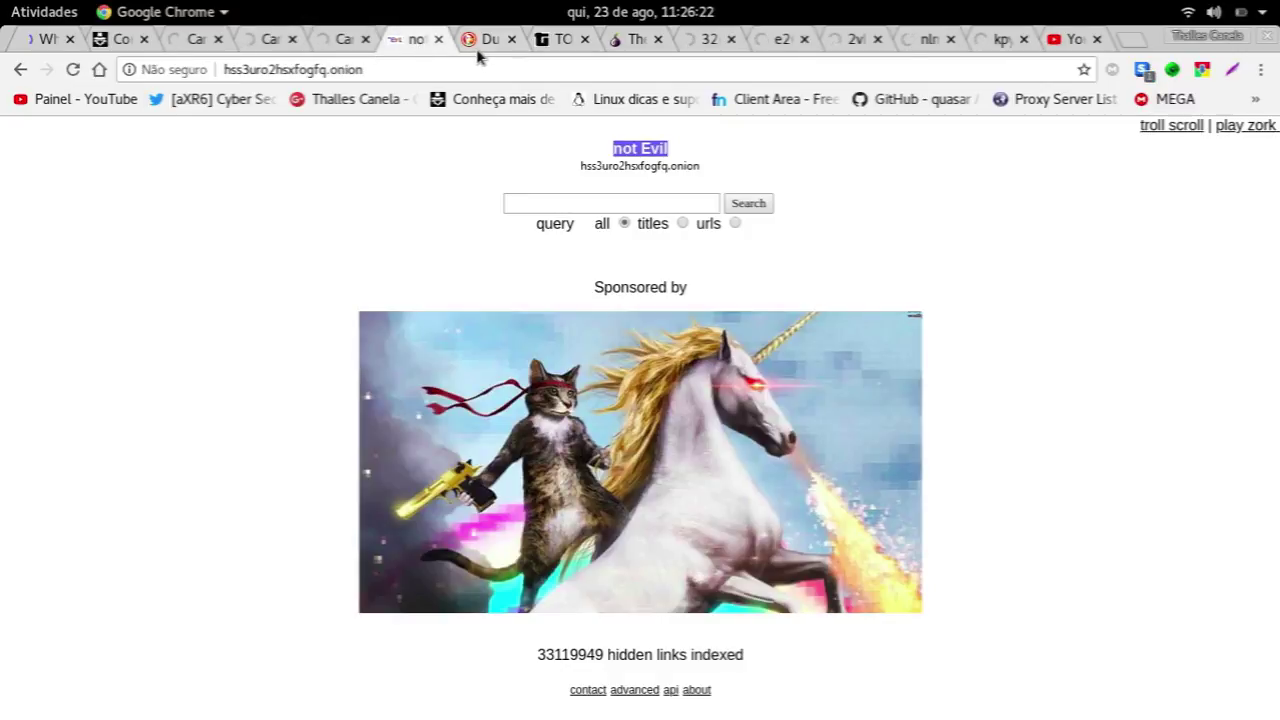
pyautogui.click(482, 42)
pyautogui.scroll(5, 571, 280)
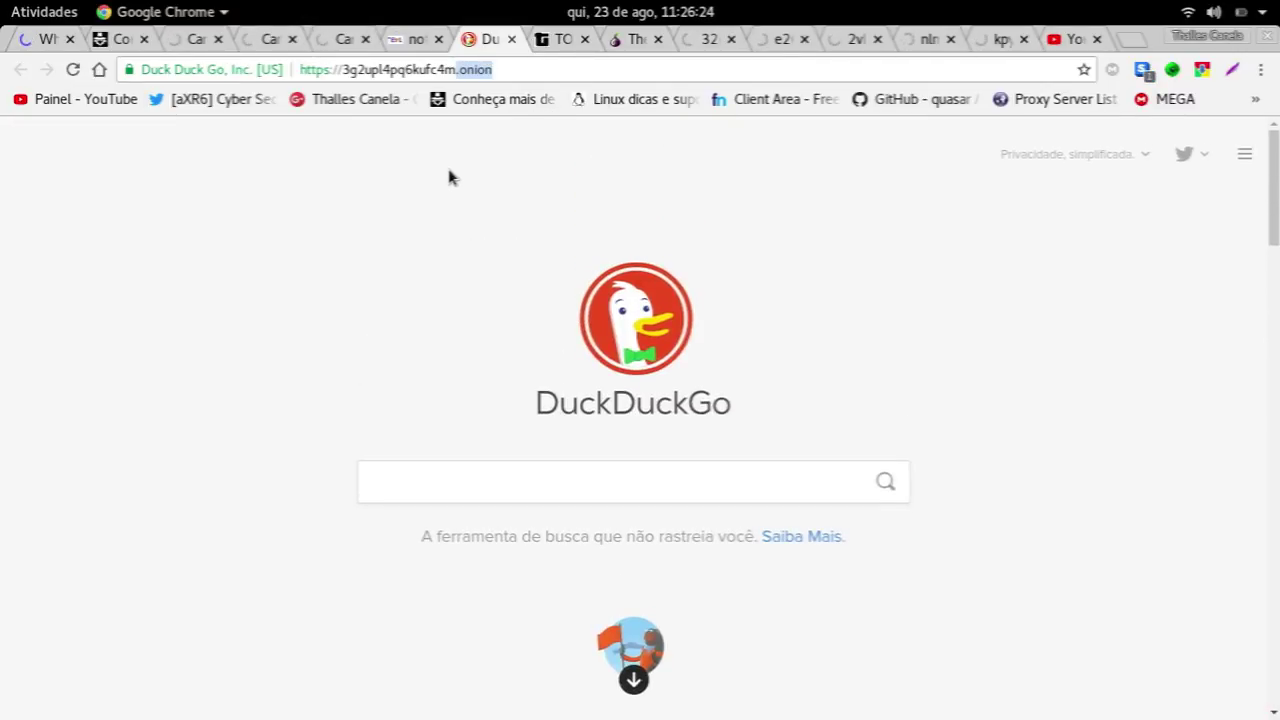
pyautogui.scroll(-3, 662, 417)
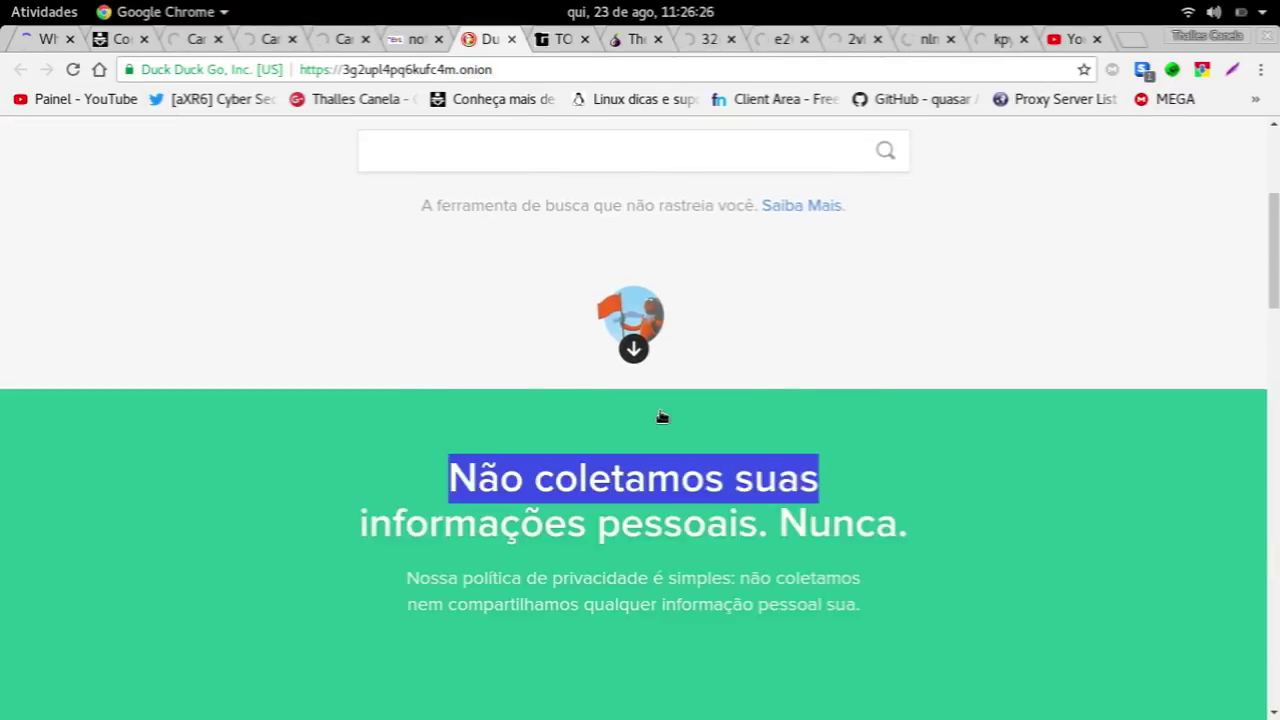
pyautogui.scroll(-3, 662, 417)
pyautogui.scroll(1, 569, 251)
pyautogui.scroll(5, 569, 251)
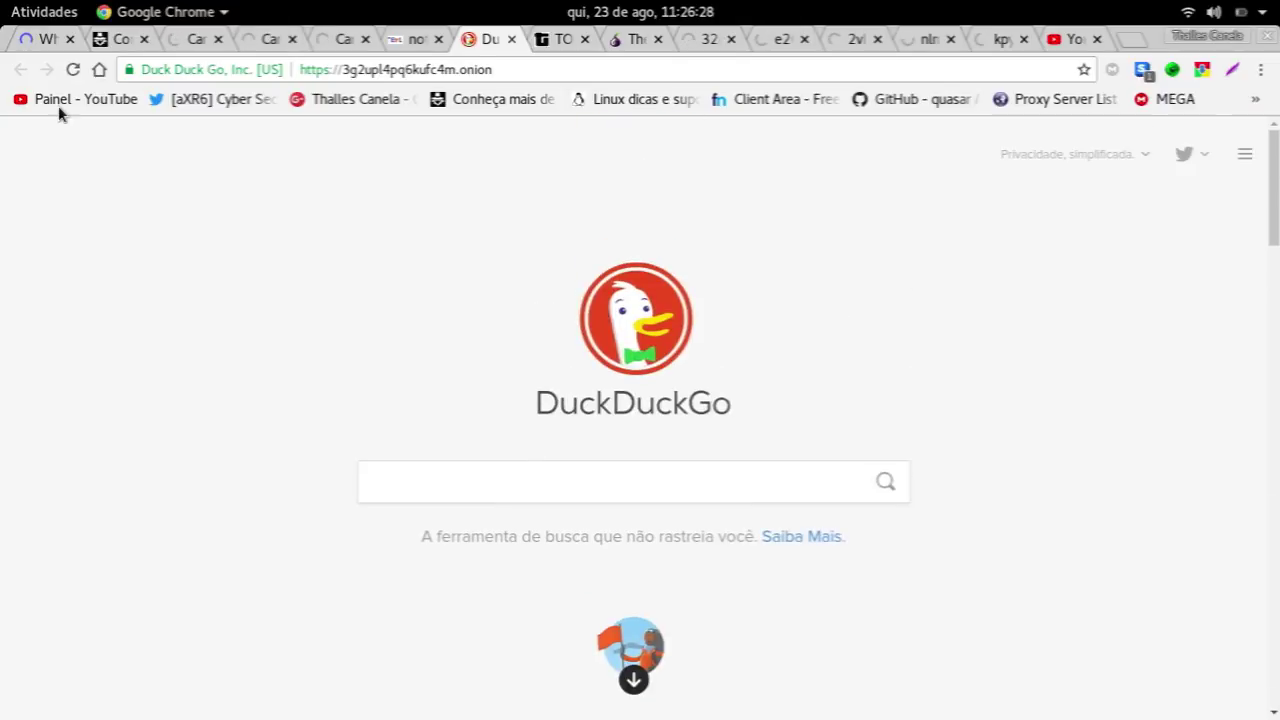
# Refresh the What is my IP page, then view the onion wiki, TORCH and hackersec tabs
pyautogui.click(33, 40)
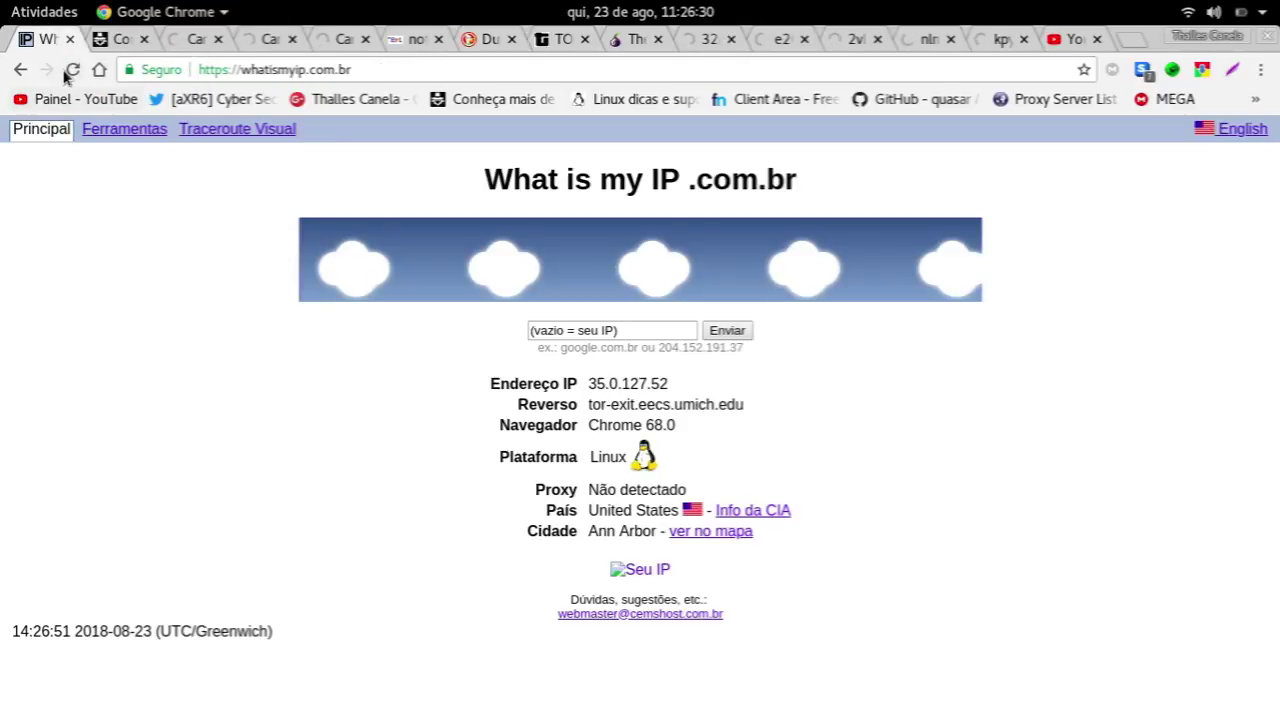
pyautogui.click(72, 70)
pyautogui.click(620, 40)
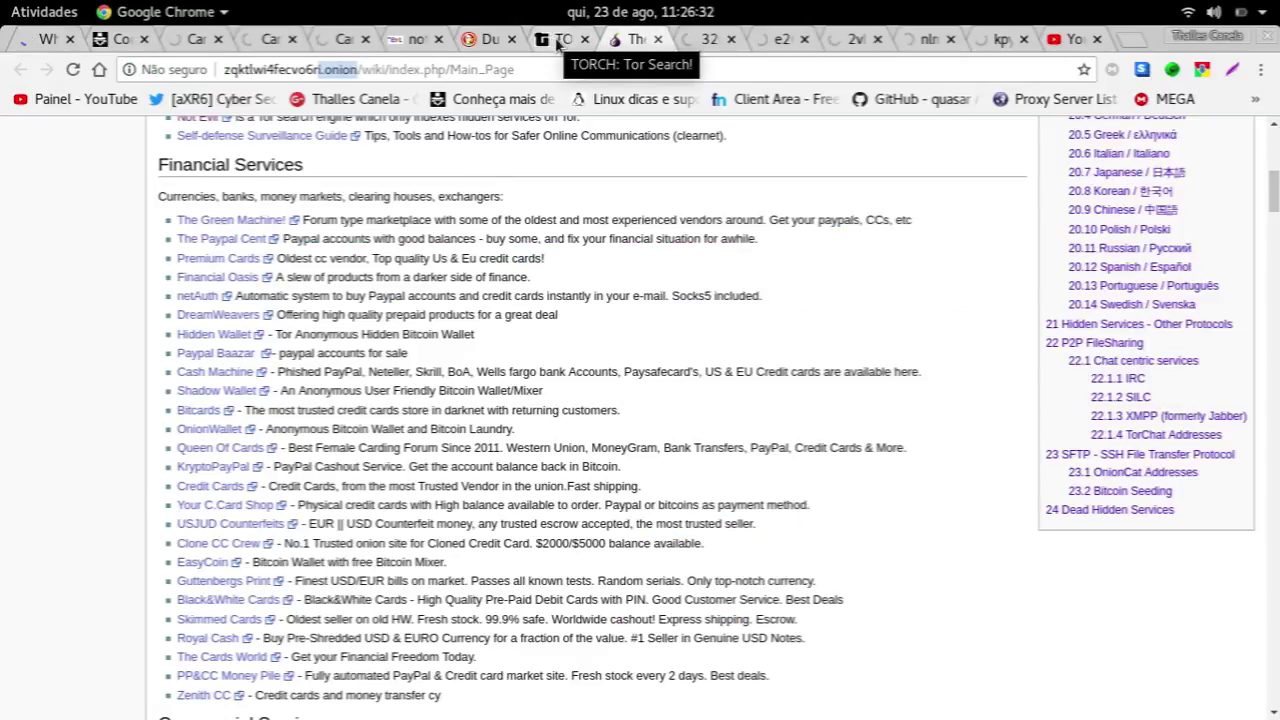
pyautogui.click(557, 40)
pyautogui.click(105, 39)
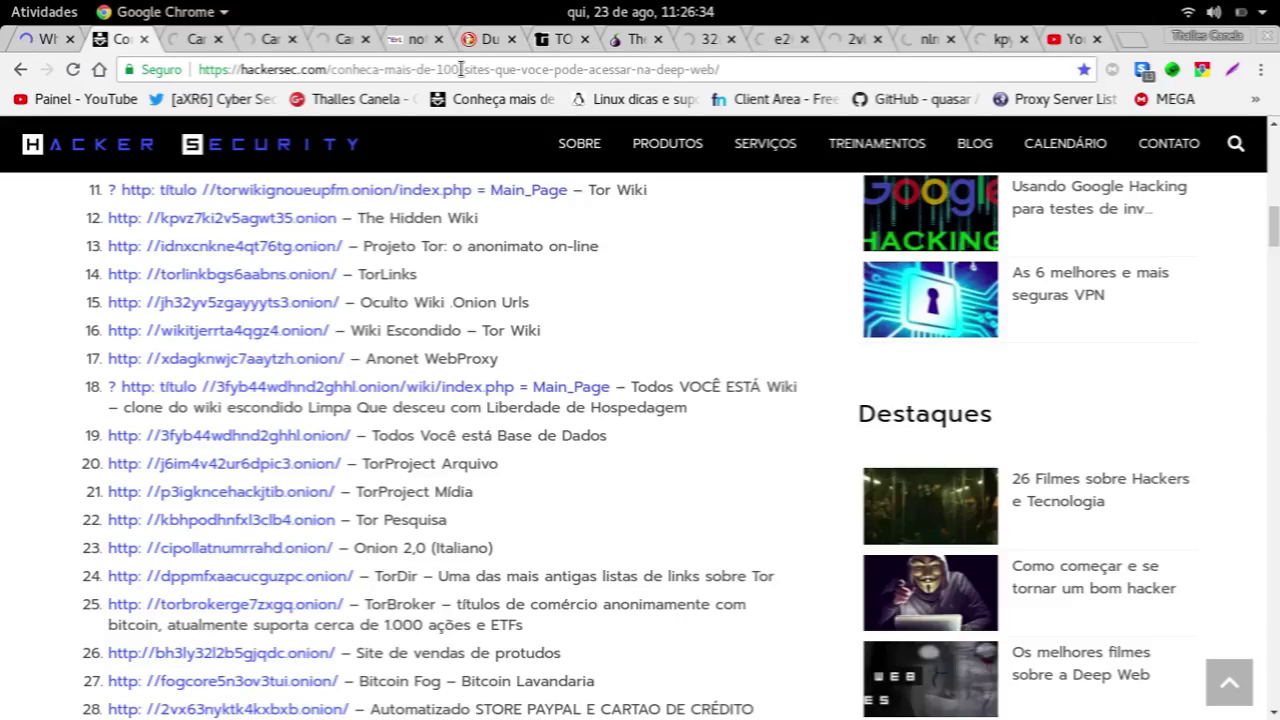
pyautogui.scroll(-10, 552, 160)
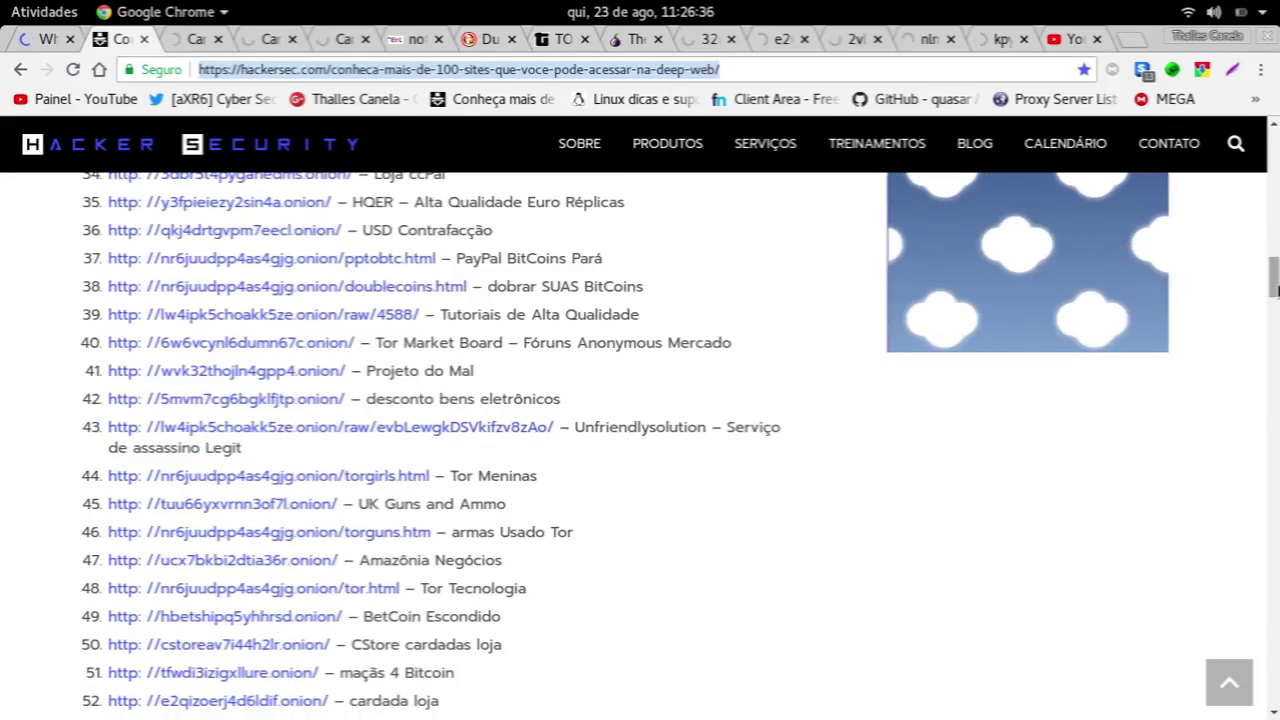
pyautogui.moveTo(1276, 290)
pyautogui.mouseDown()
pyautogui.moveTo(1276, 412)
pyautogui.moveTo(1276, 258)
pyautogui.mouseUp()
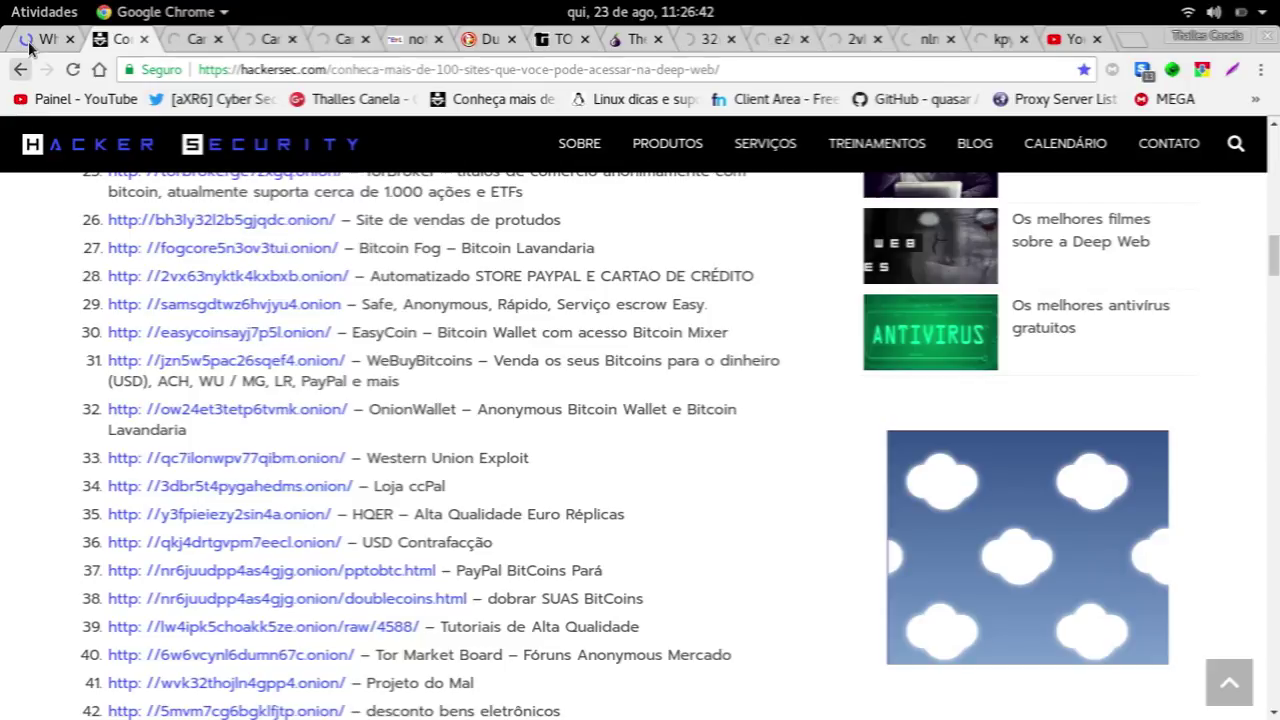
# Return to the onion wiki tab and drop down the Guake terminal with F12
pyautogui.click(29, 44)
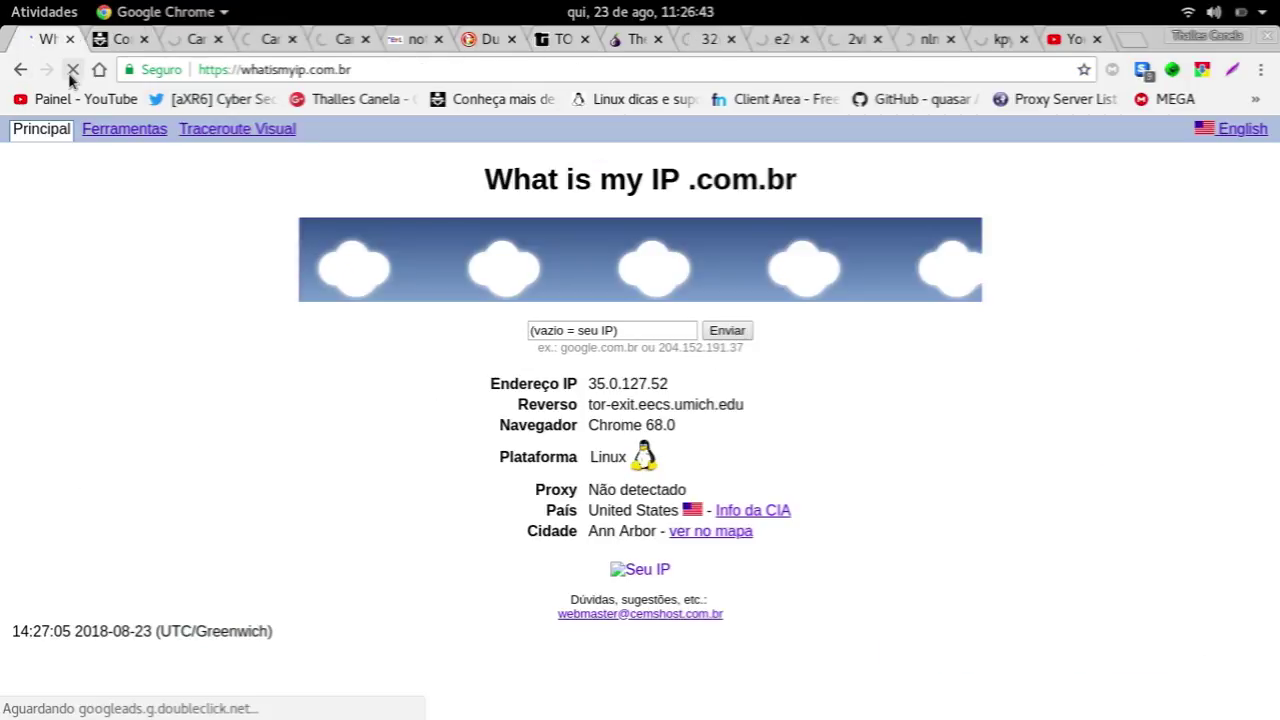
pyautogui.click(708, 40)
pyautogui.click(620, 44)
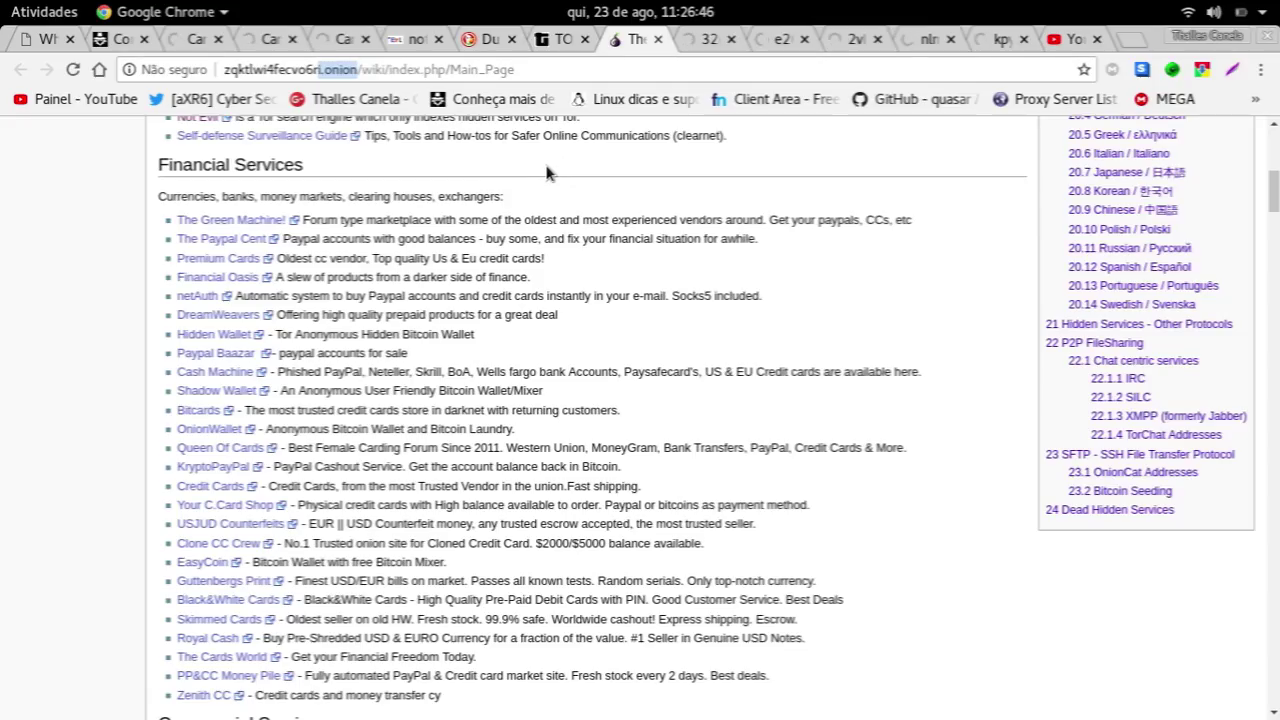
pyautogui.press('F12')
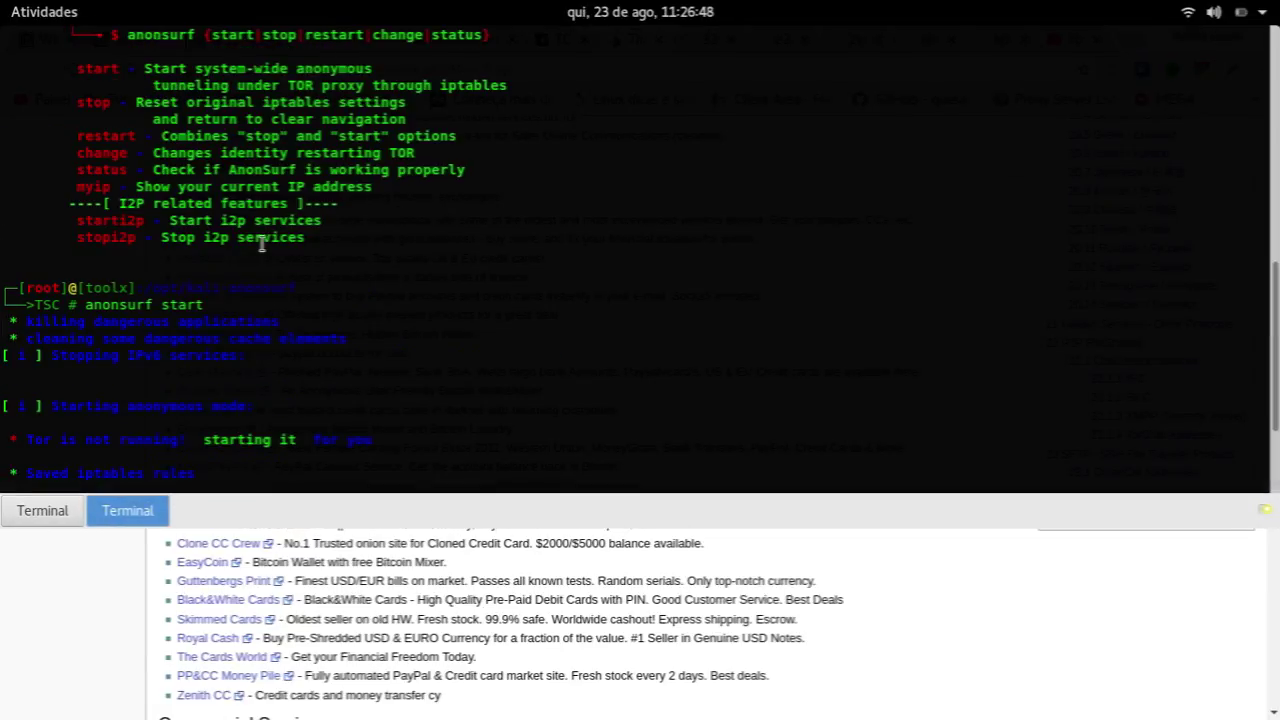
# Edit the pending command into 'anonsurf myip' and run it
pyautogui.scroll(4, 262, 244)
pyautogui.tripleClick(103, 390)
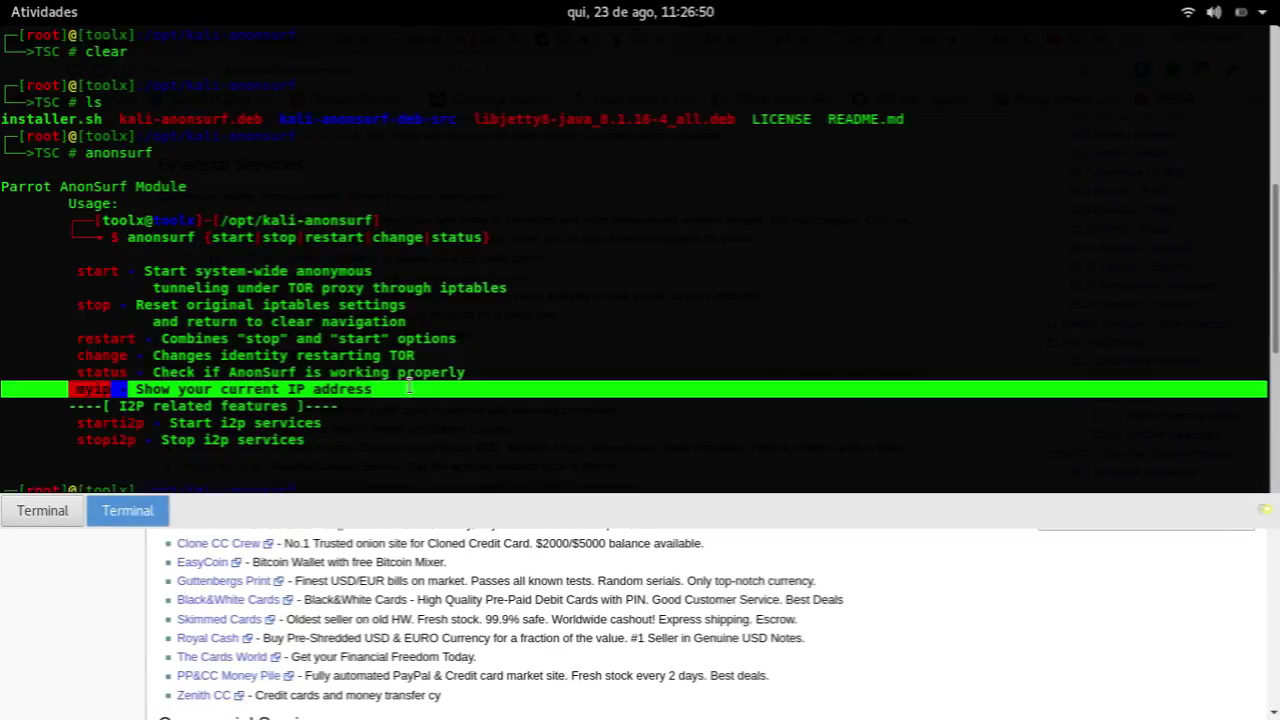
pyautogui.scroll(-7, 409, 387)
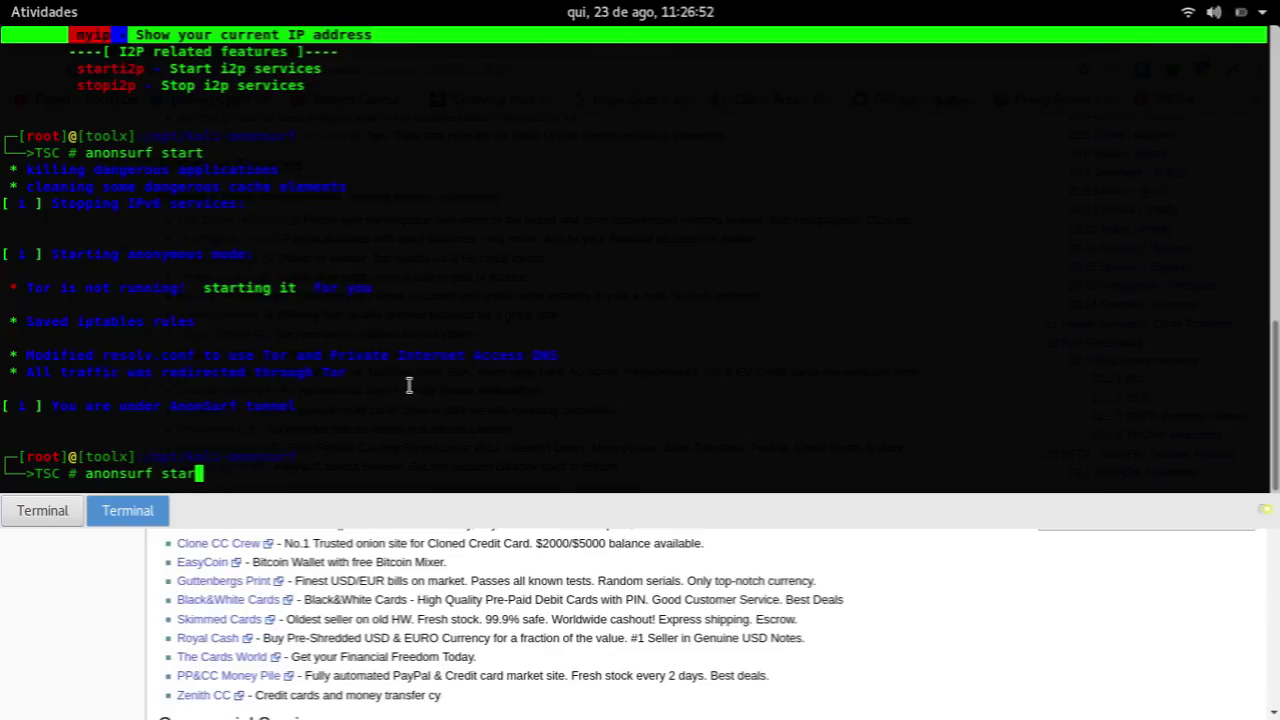
pyautogui.press('BackSpace')
pyautogui.press('BackSpace')
pyautogui.press('BackSpace')
pyautogui.write('ip')
pyautogui.press('Return')
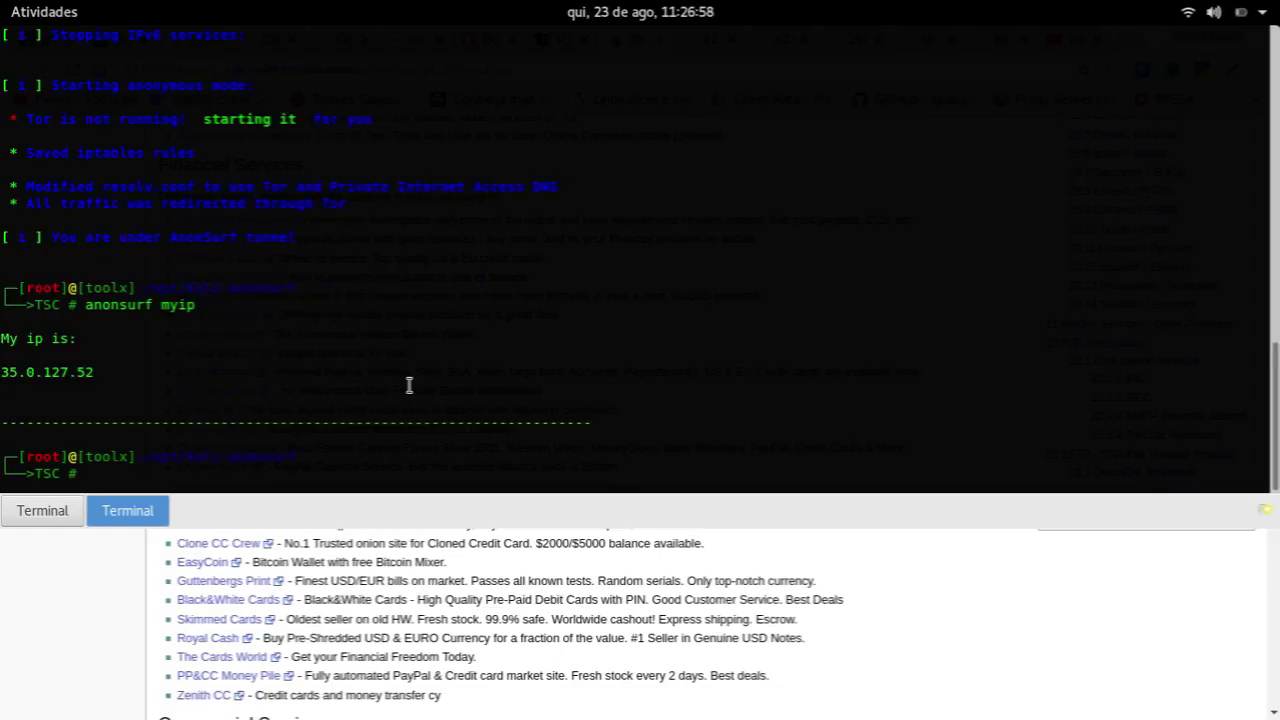
pyautogui.doubleClick(17, 374)
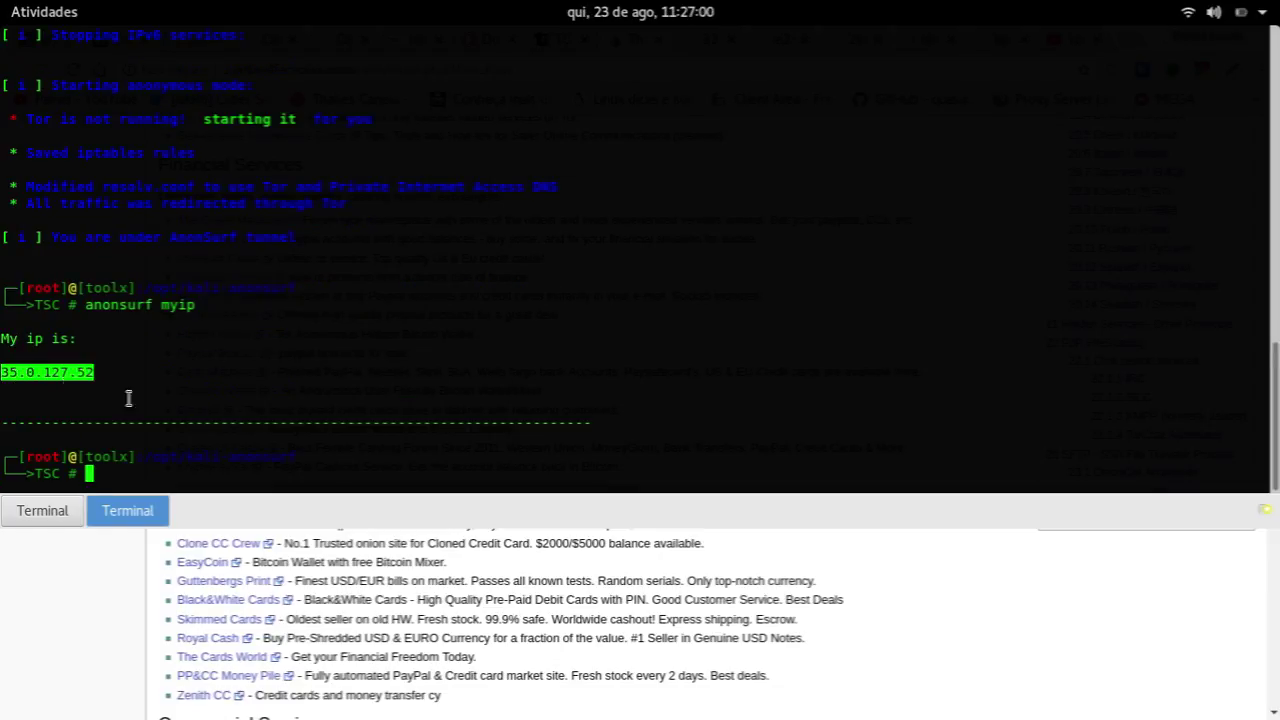
pyautogui.press('F12')
pyautogui.hotkey('ctrl', '1')
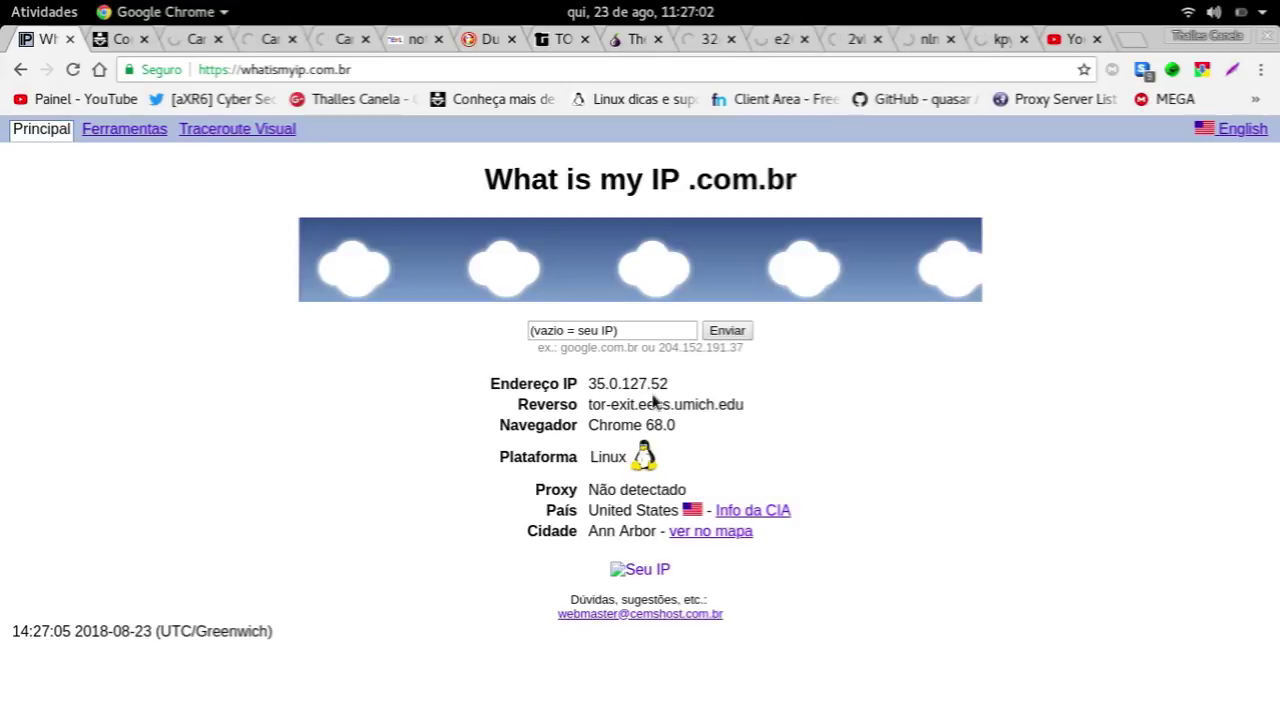
# Compare the terminal's reported IP with the browser and reload whatismyip.com.br twice
pyautogui.press('F12')
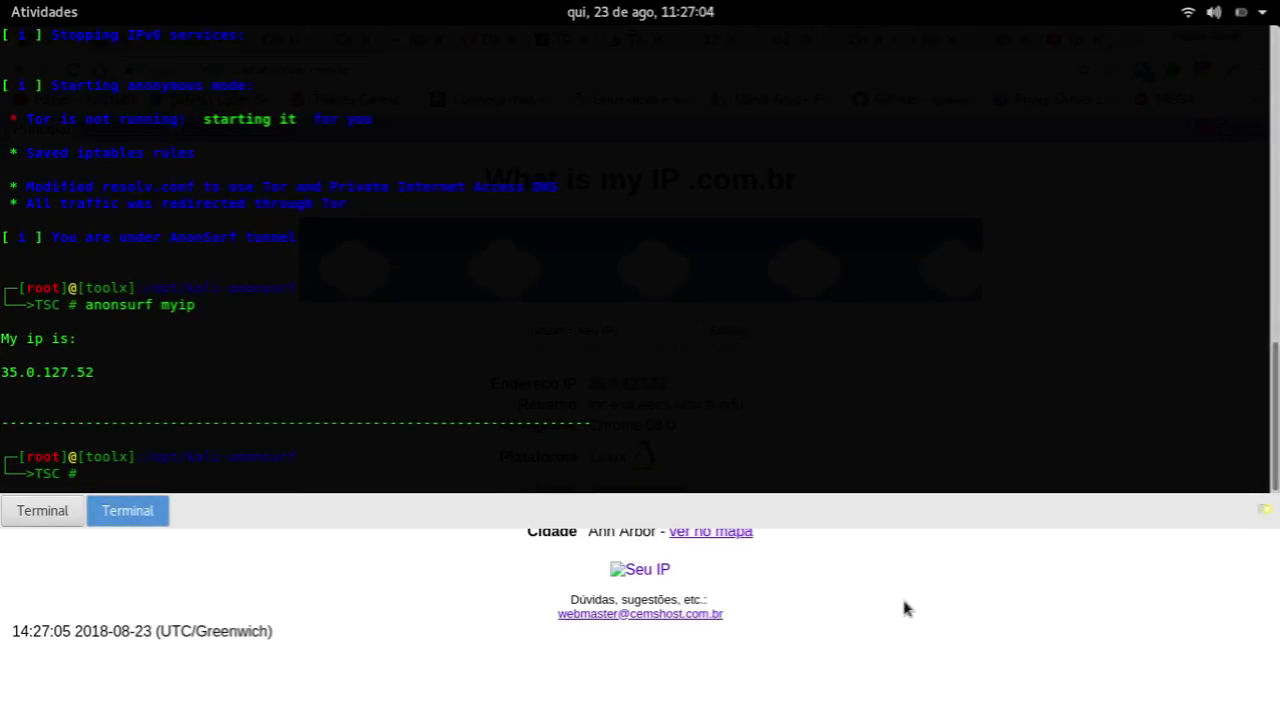
pyautogui.doubleClick(12, 374)
pyautogui.press('F12')
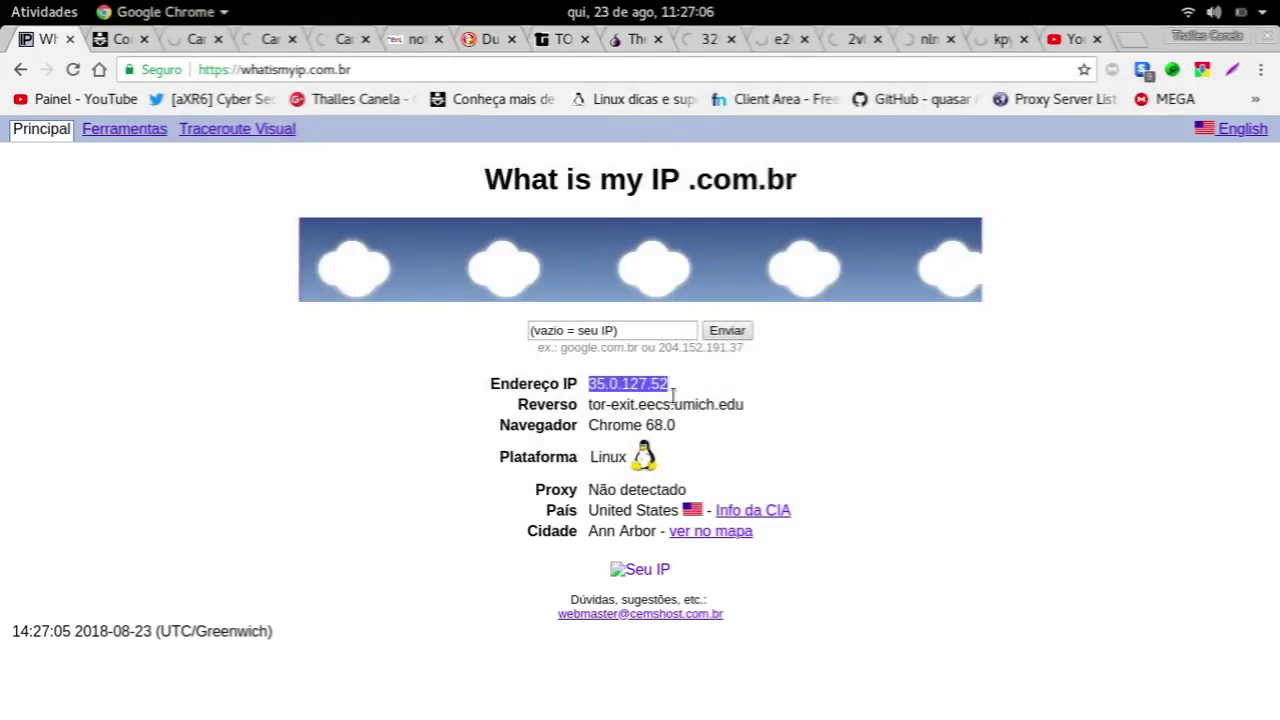
pyautogui.click(73, 69)
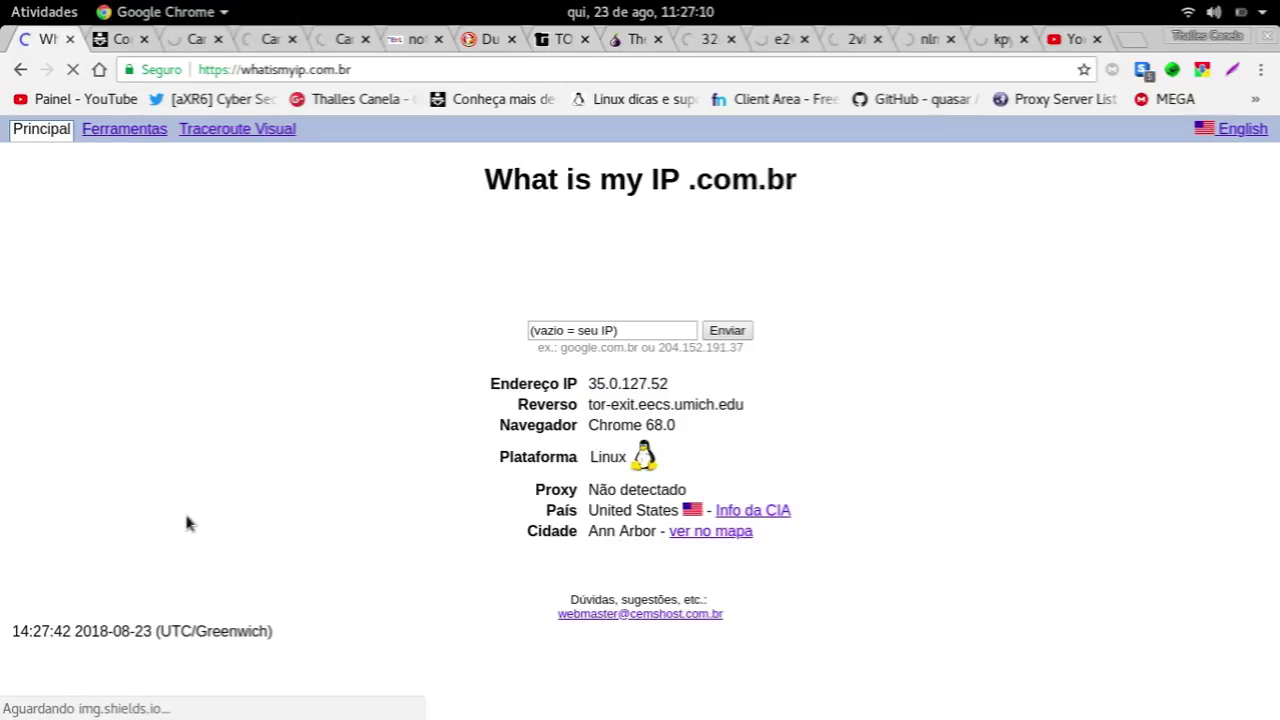
pyautogui.click(72, 68)
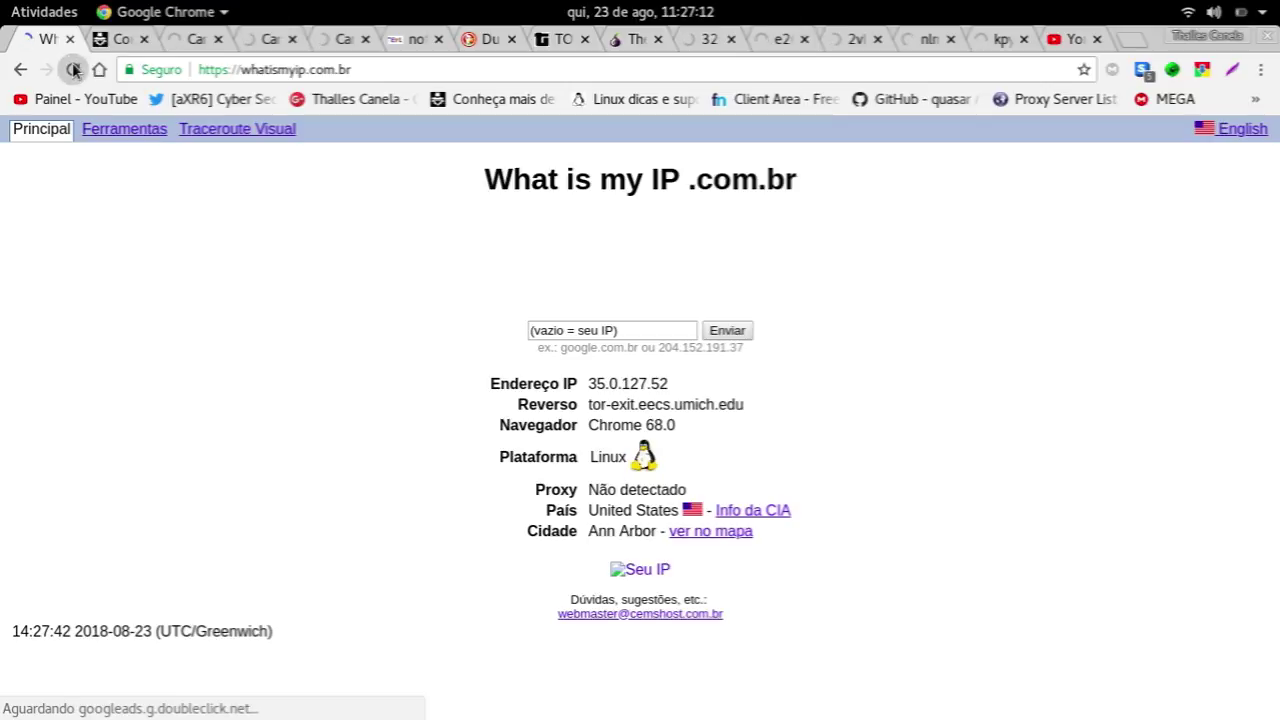
# Bring the terminal forward and reselect the reported IP 35.0.127.52
pyautogui.hotkey('alt', 'Tab')
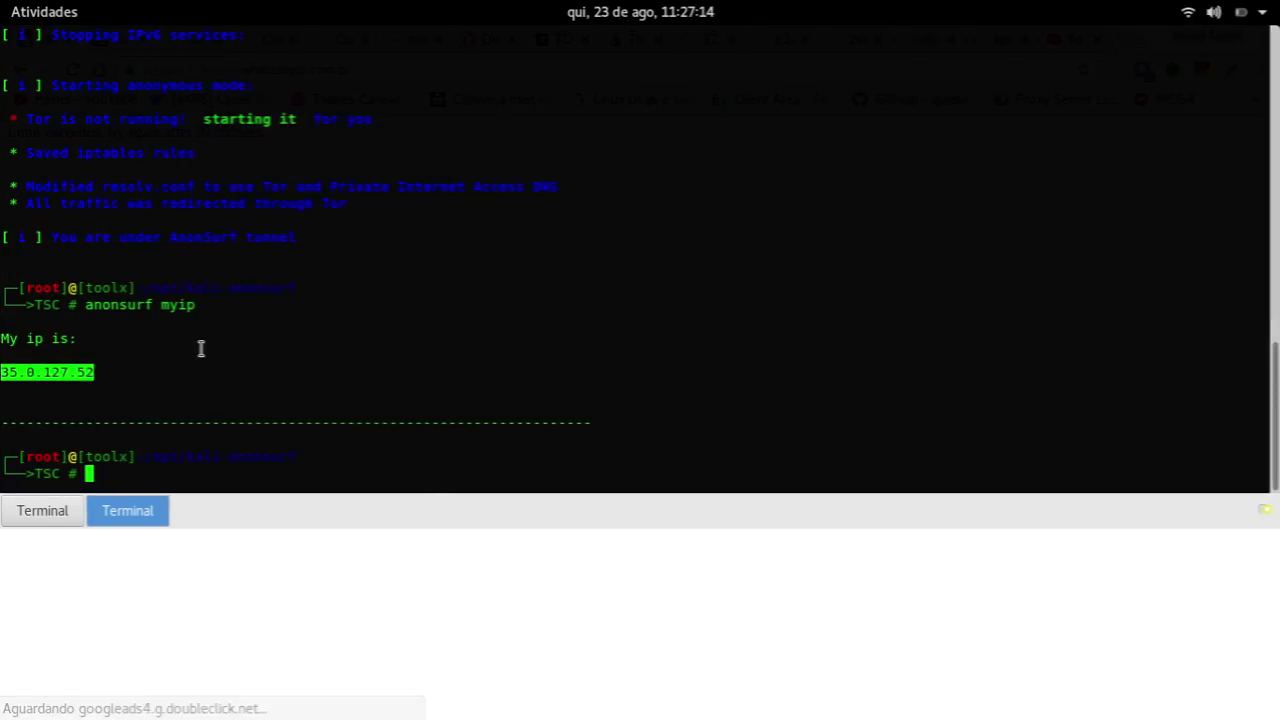
pyautogui.click(12, 370)
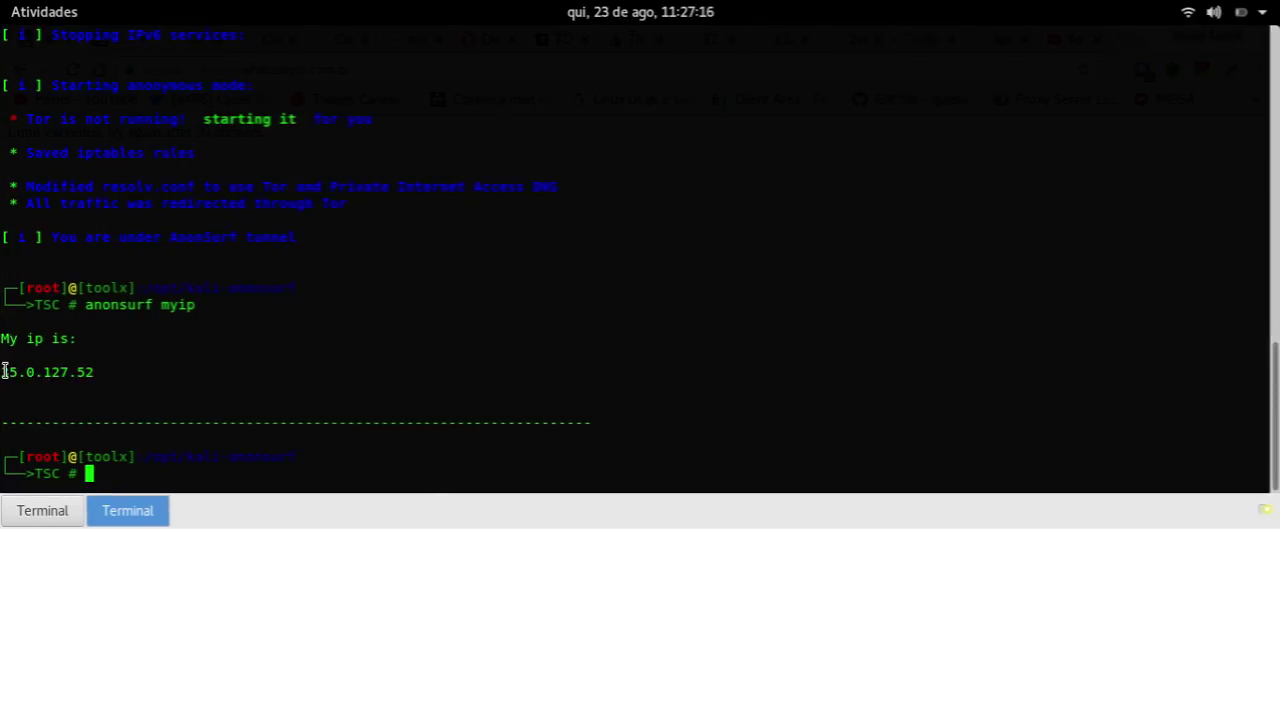
pyautogui.moveTo(5, 371); pyautogui.dragTo(81, 371)
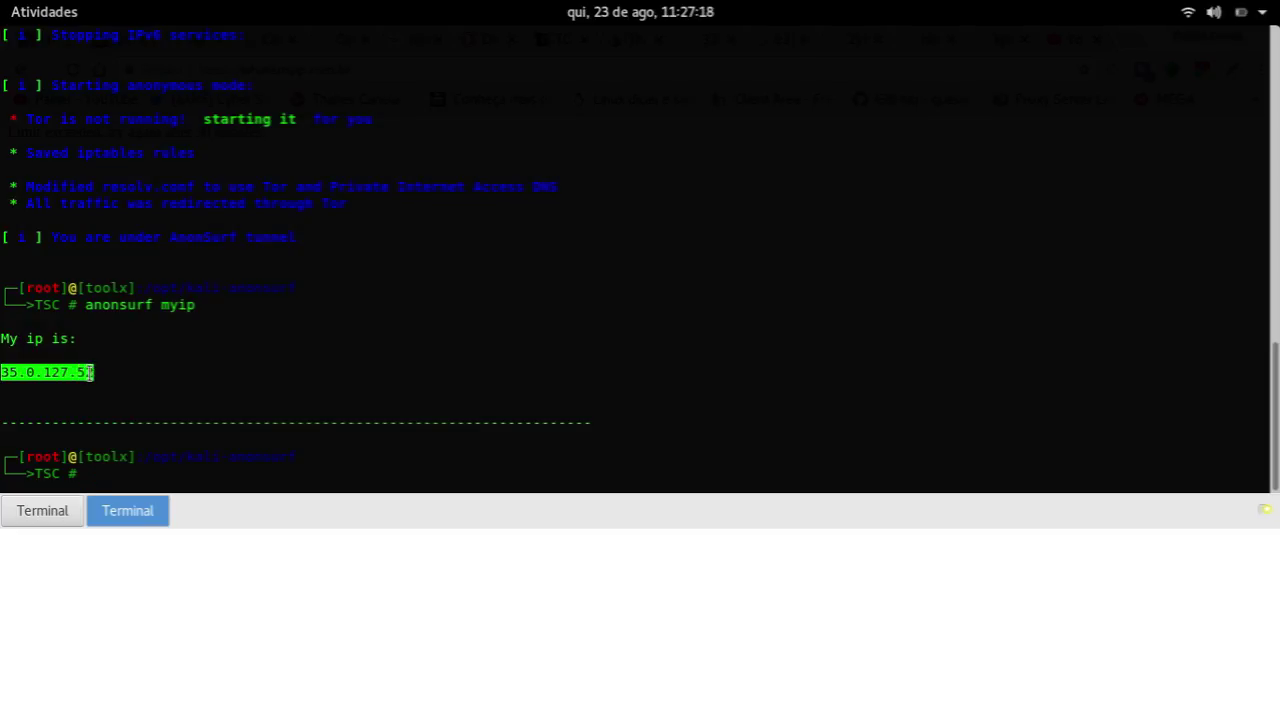
# Return to Chrome, reload whatismyip.com.br and go back to the Google 'my ip' results
pyautogui.hotkey('alt', 'Tab')
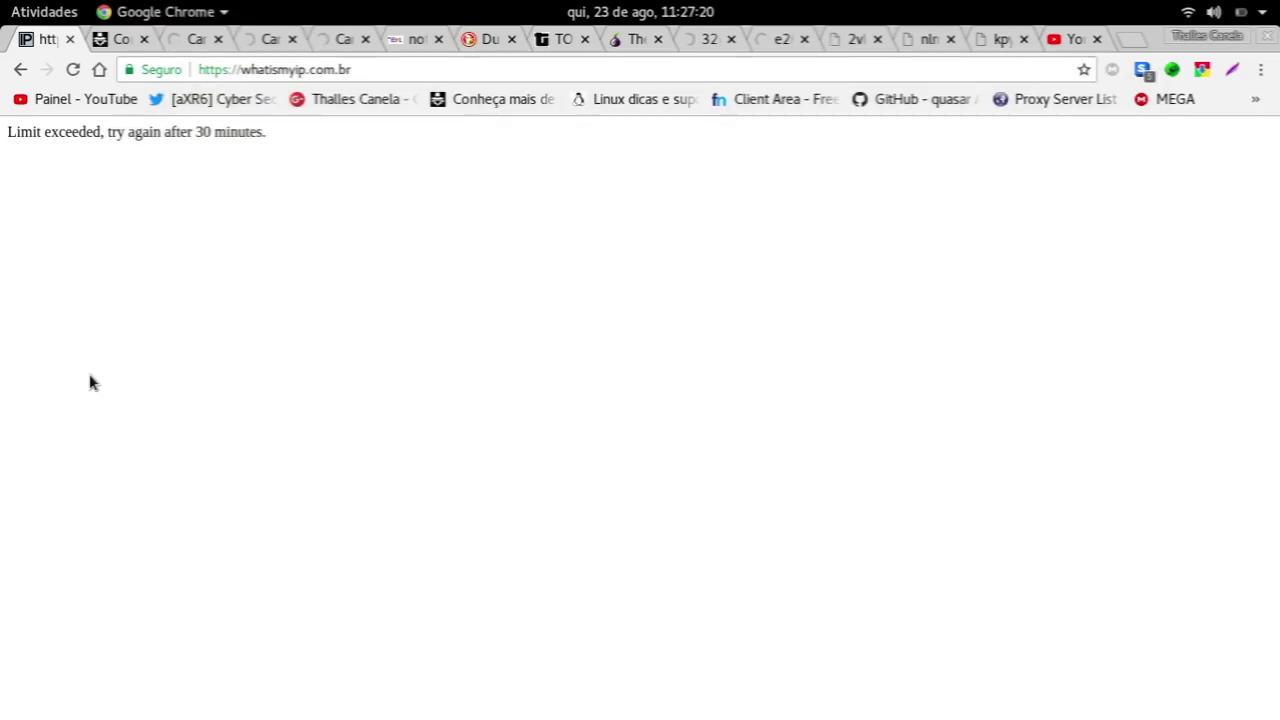
pyautogui.click(72, 70)
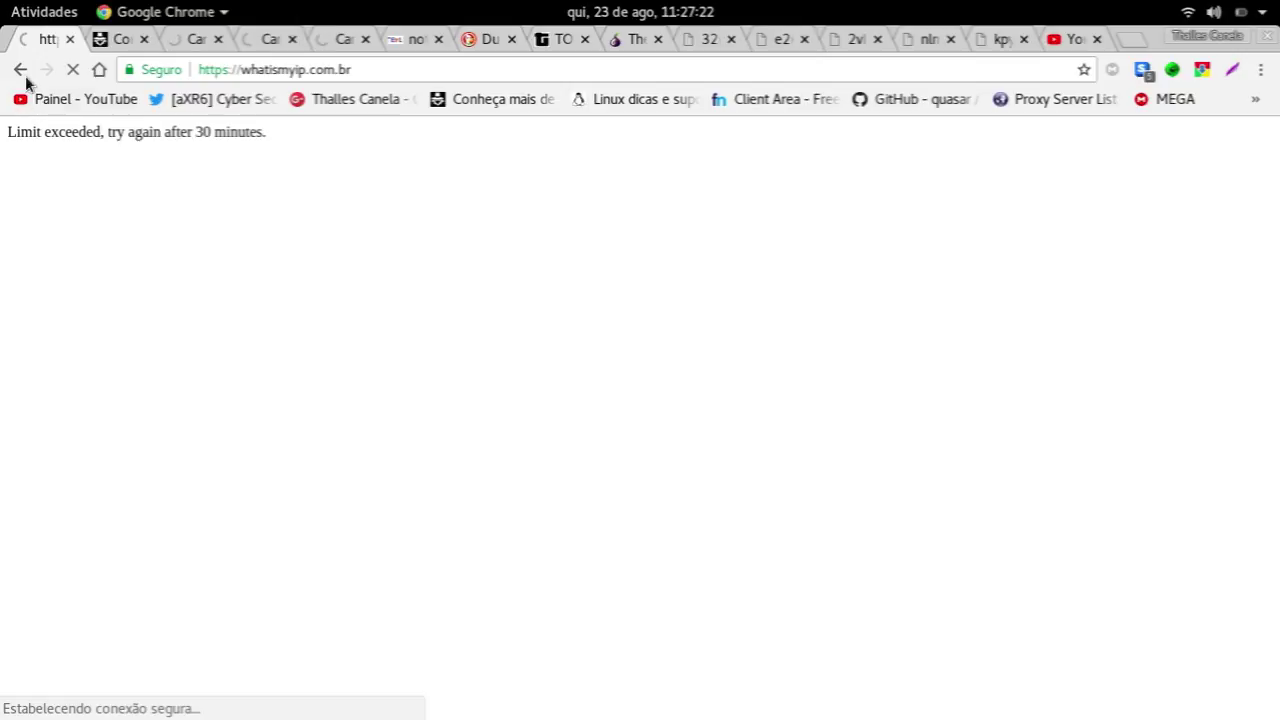
pyautogui.hotkey('alt', 'Left')
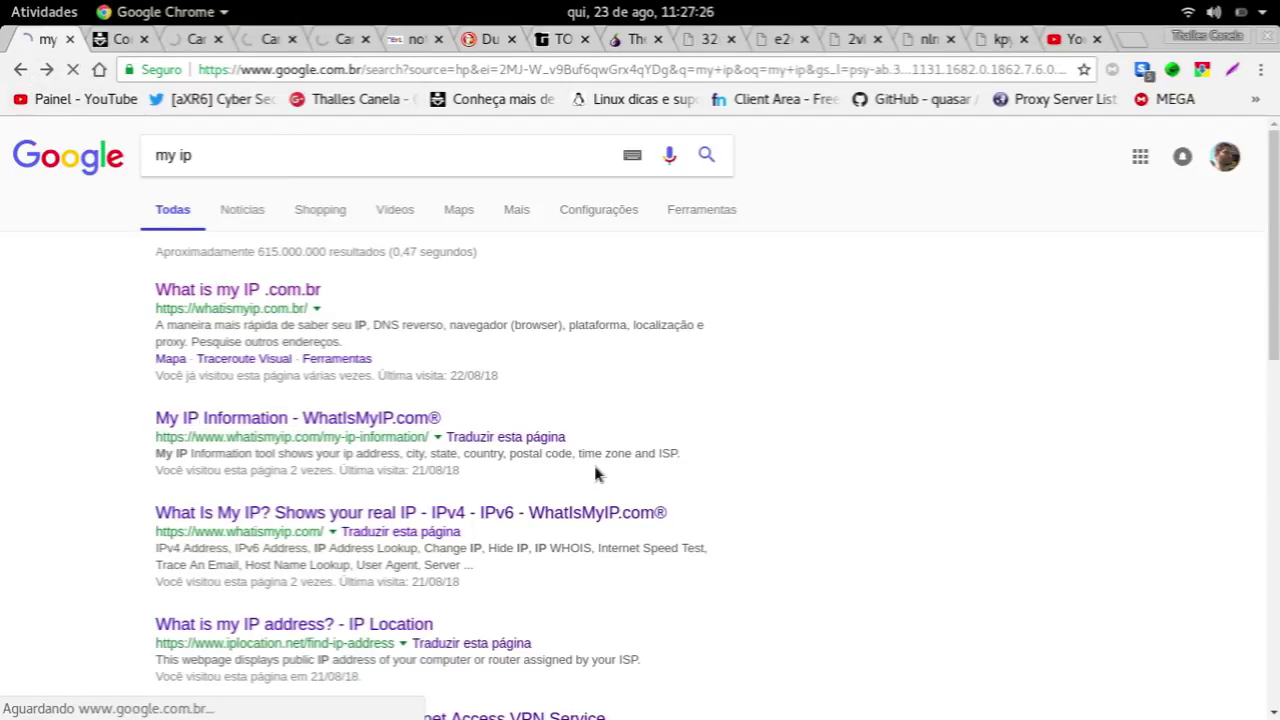
# Run anonsurf myip twice in the drop-down terminal, then hide it and switch to the not Evil tab
pyautogui.press('F12')
pyautogui.press('Return')
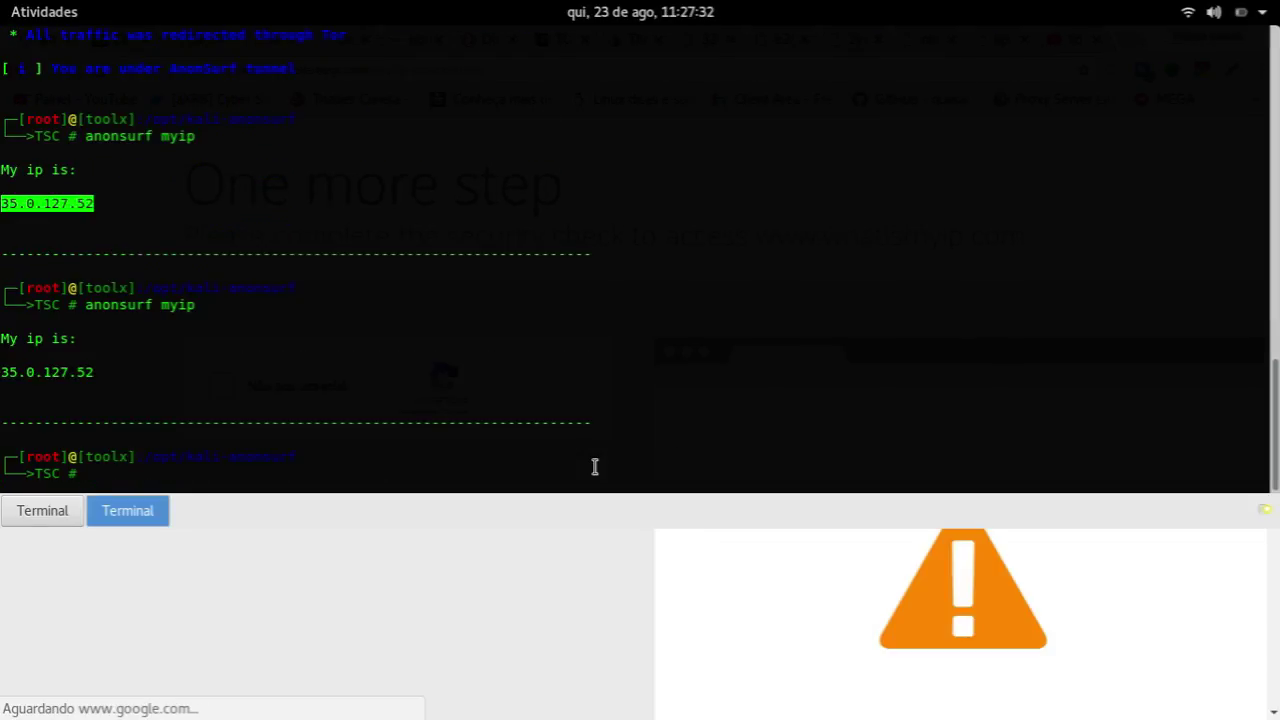
pyautogui.press('Up')
pyautogui.press('Return')
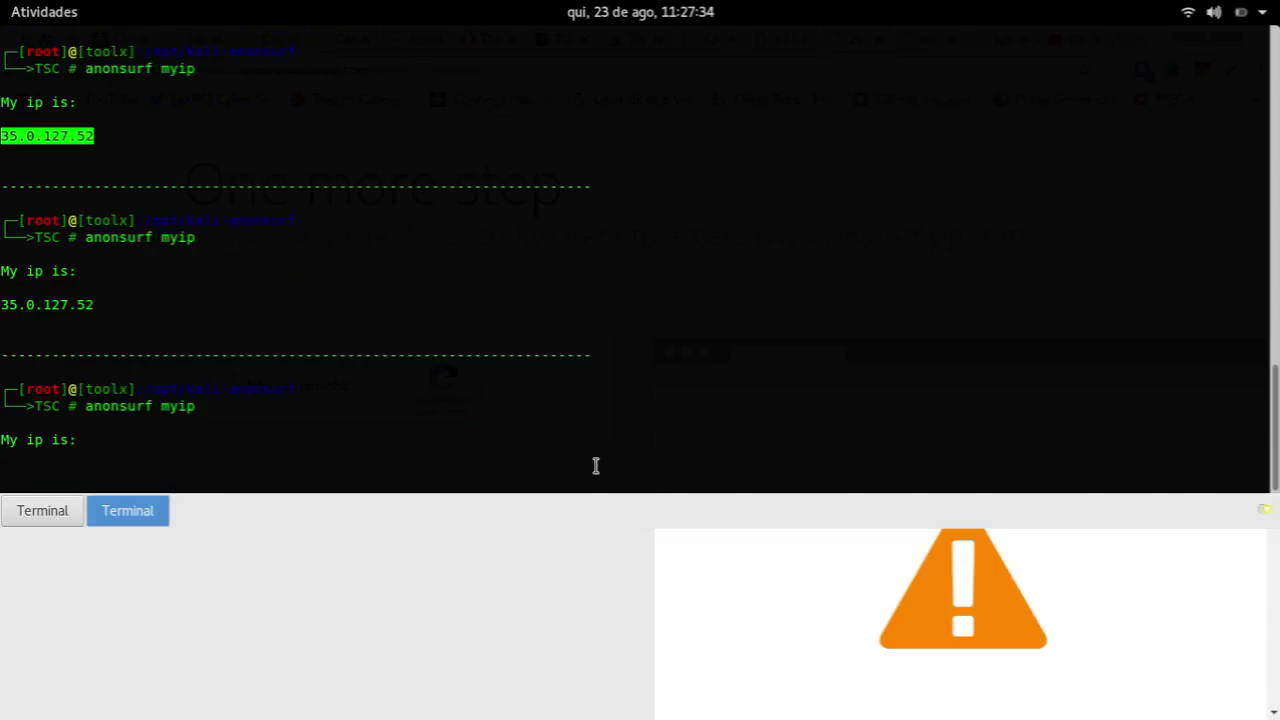
pyautogui.press('F12')
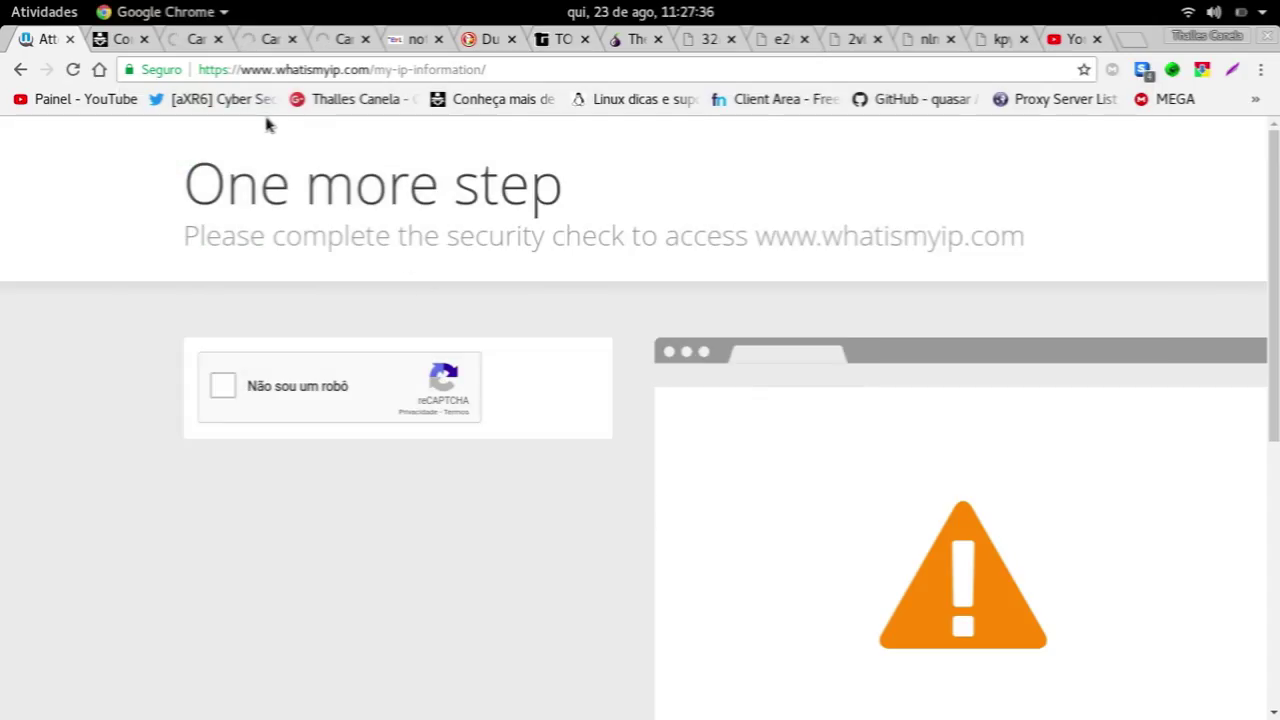
pyautogui.click(470, 40)
# On the not Evil tab, rerun anonsurf myip in the drop-down terminal to confirm 35.0.127.52
pyautogui.click(415, 39)
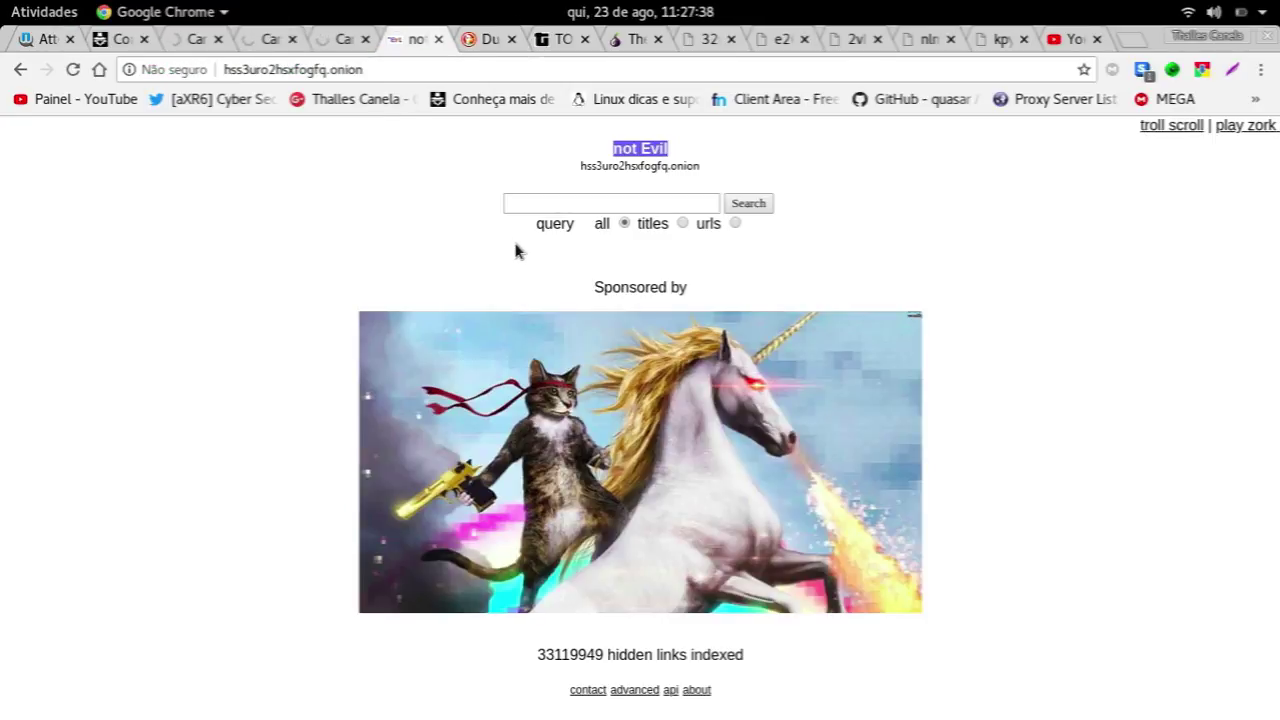
pyautogui.press('F12')
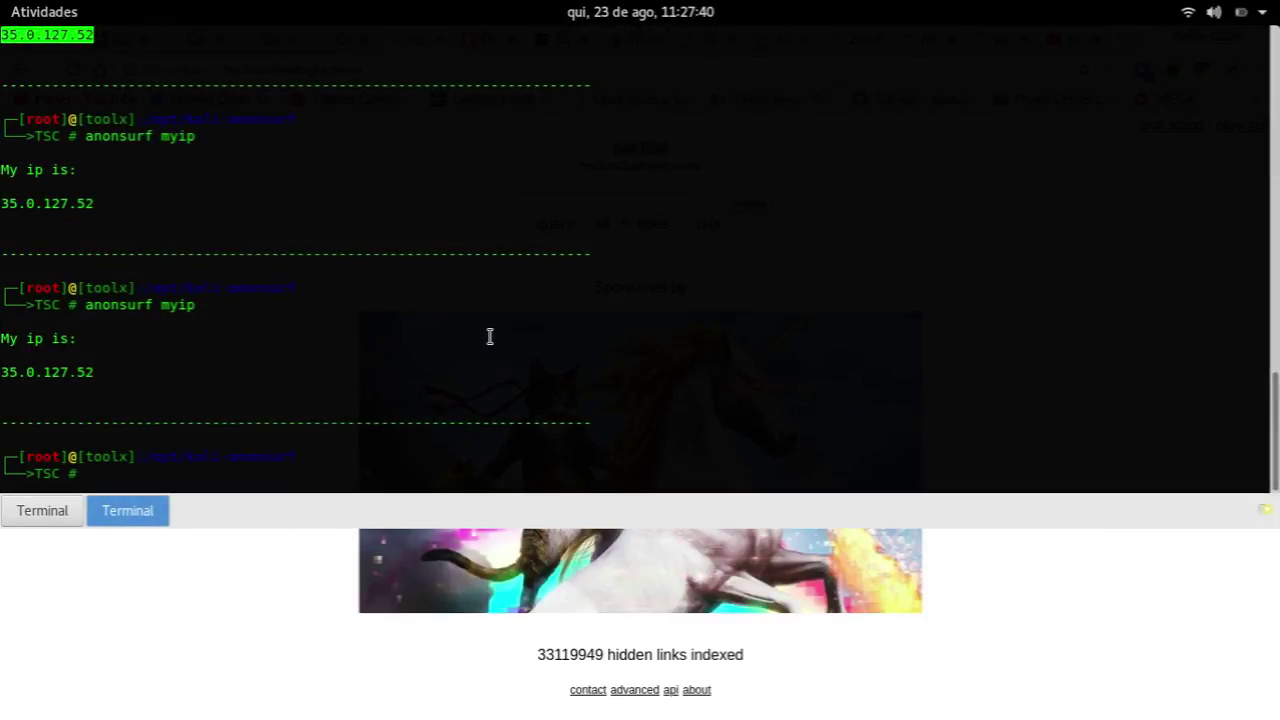
pyautogui.press('Up')
pyautogui.press('Return')
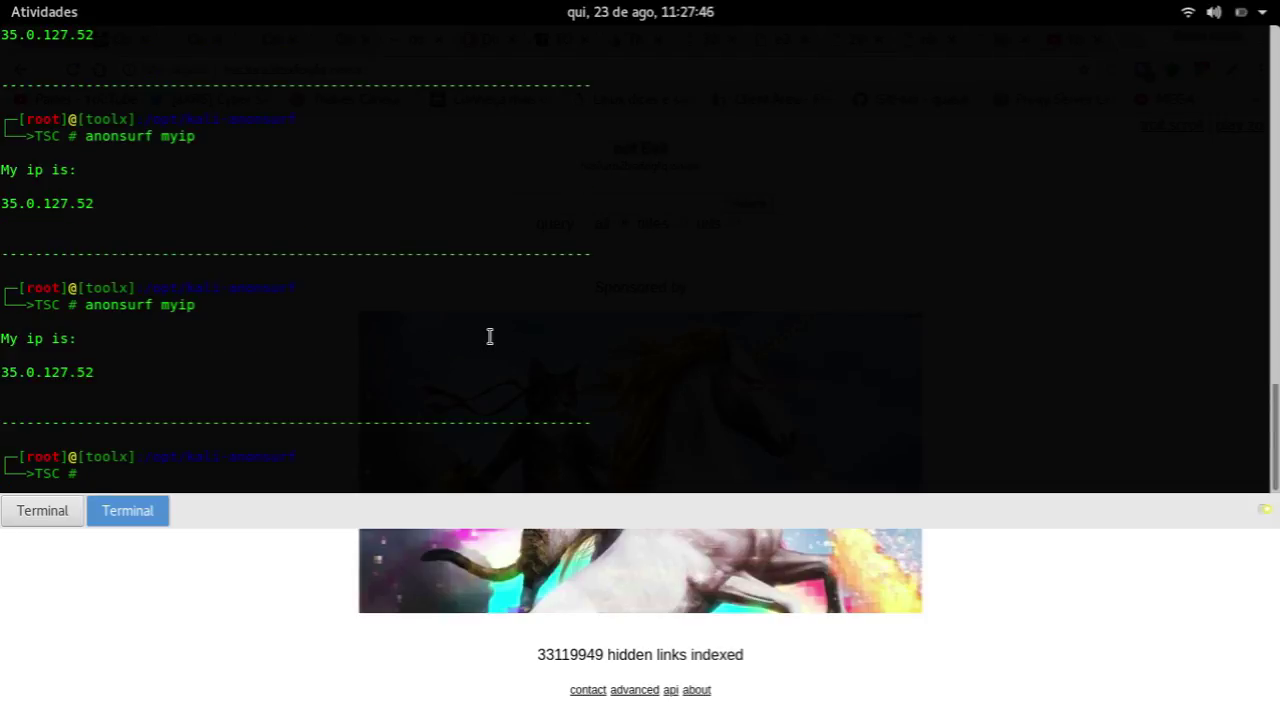
pyautogui.press('F12')
# Switch to the TORCH tab and rerun anonsurf myip twice in the terminal
pyautogui.click(548, 40)
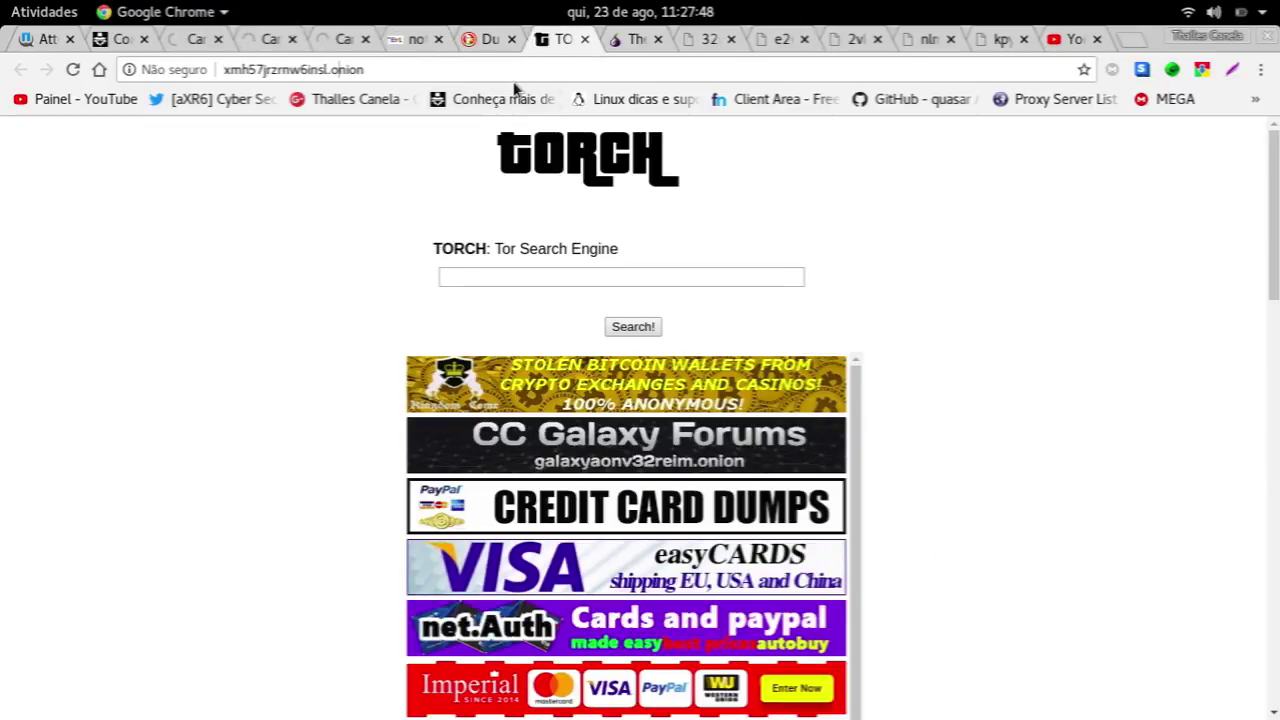
pyautogui.press('F12')
pyautogui.press('Up')
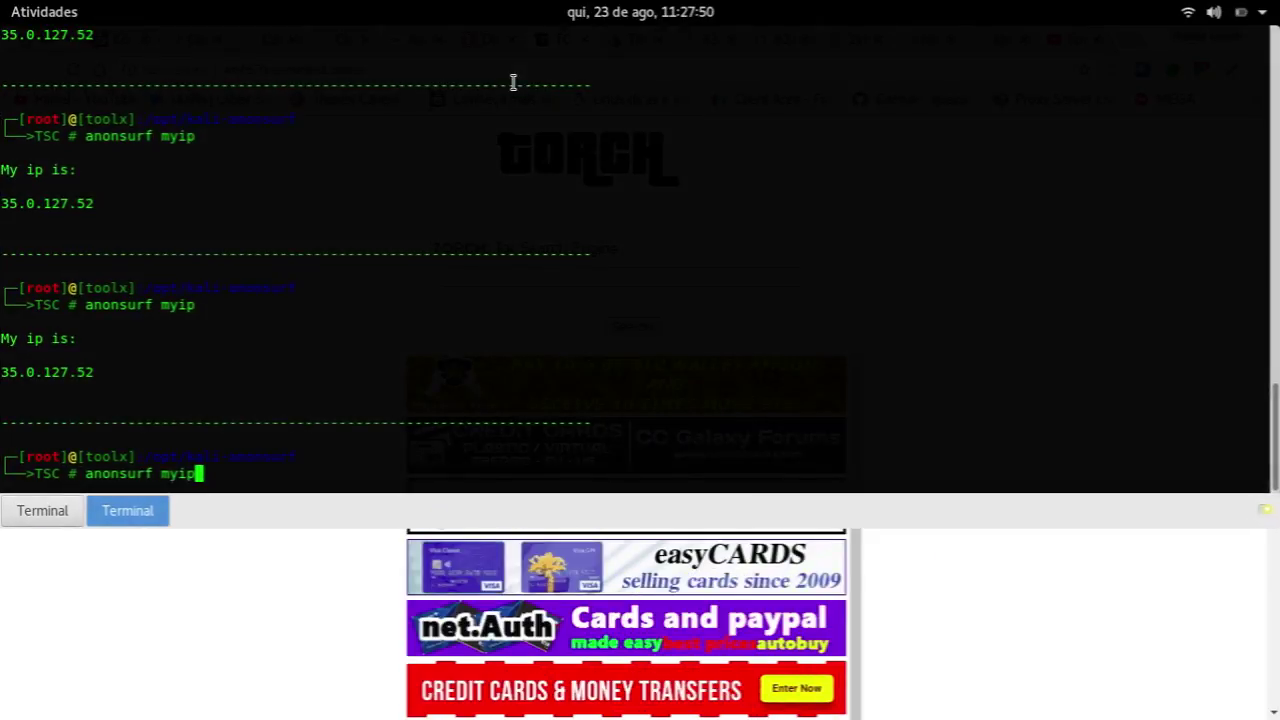
pyautogui.press('Return')
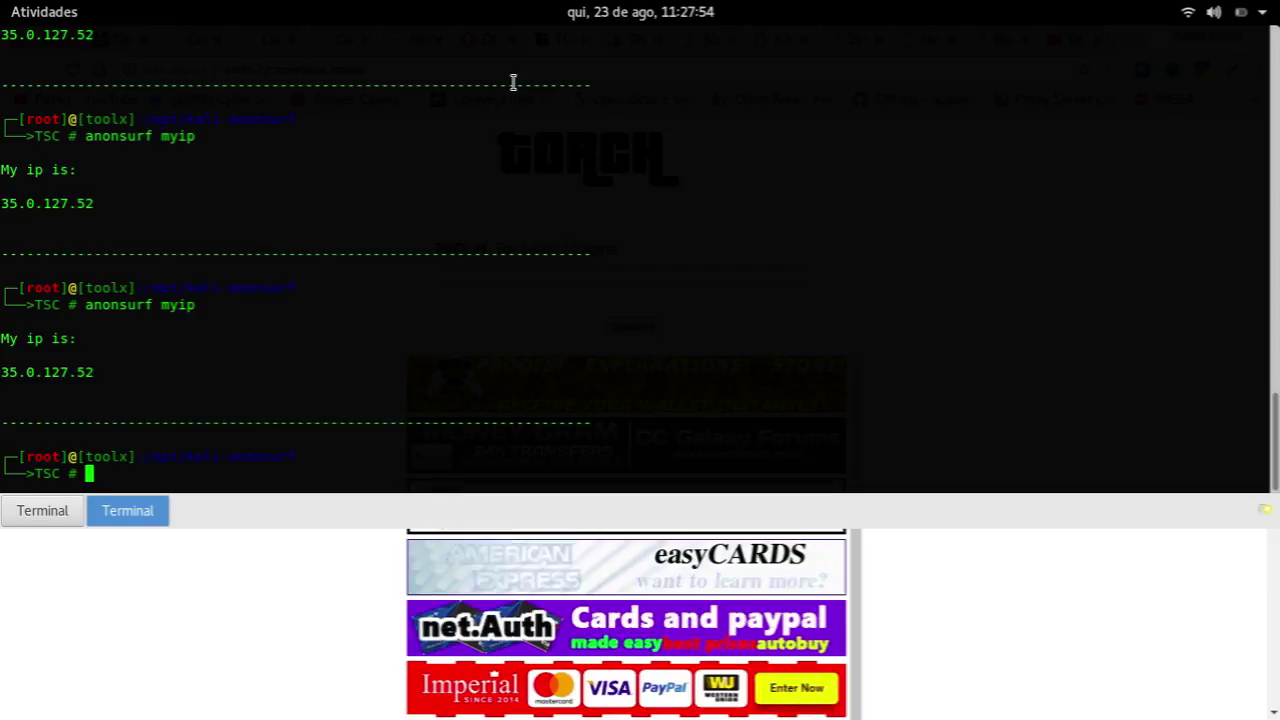
pyautogui.press('Up')
pyautogui.press('Return')
pyautogui.press('F12')
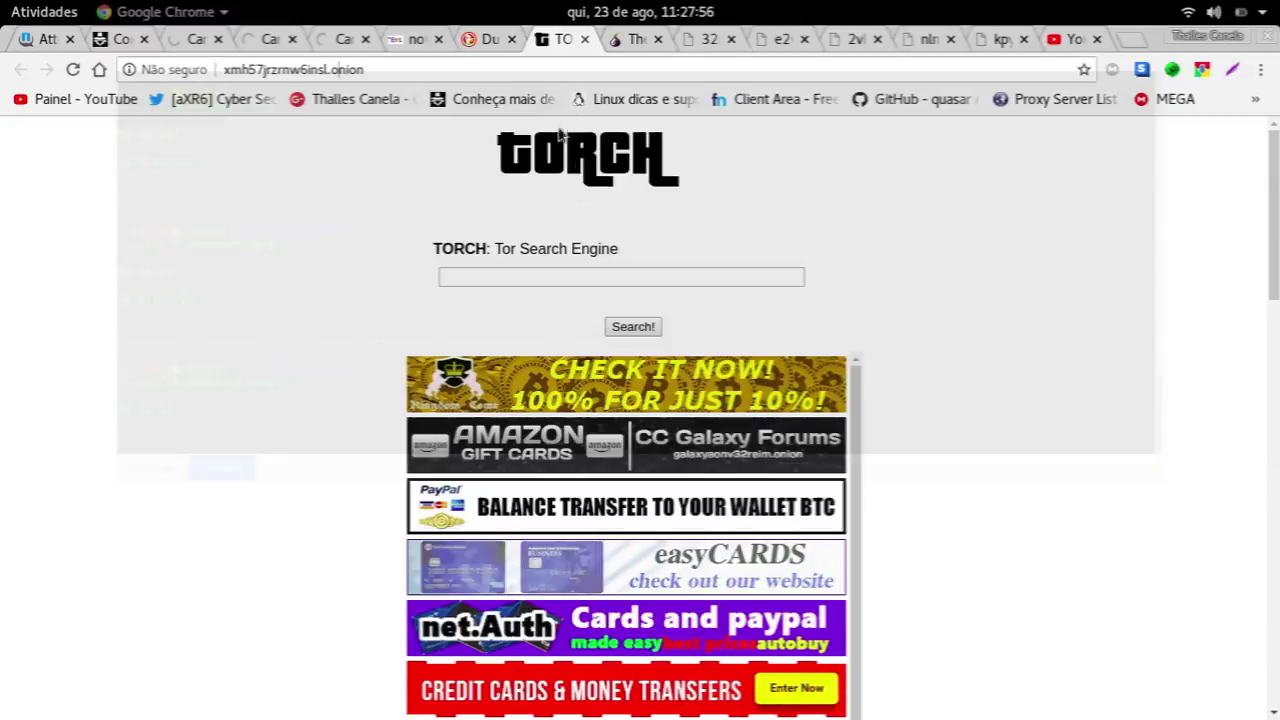
# View the kpynyvym6xqi7wz2.onion and not Evil tabs, then scroll through the terminal's myip output
pyautogui.click(993, 42)
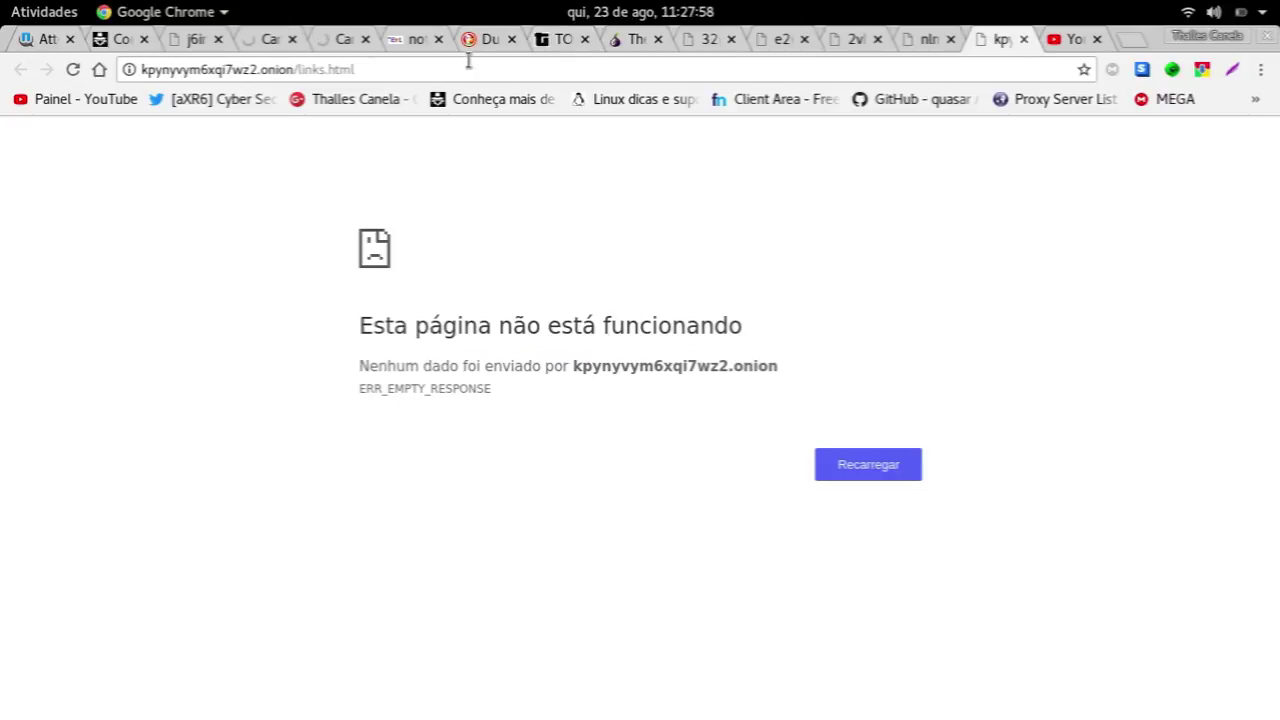
pyautogui.click(405, 40)
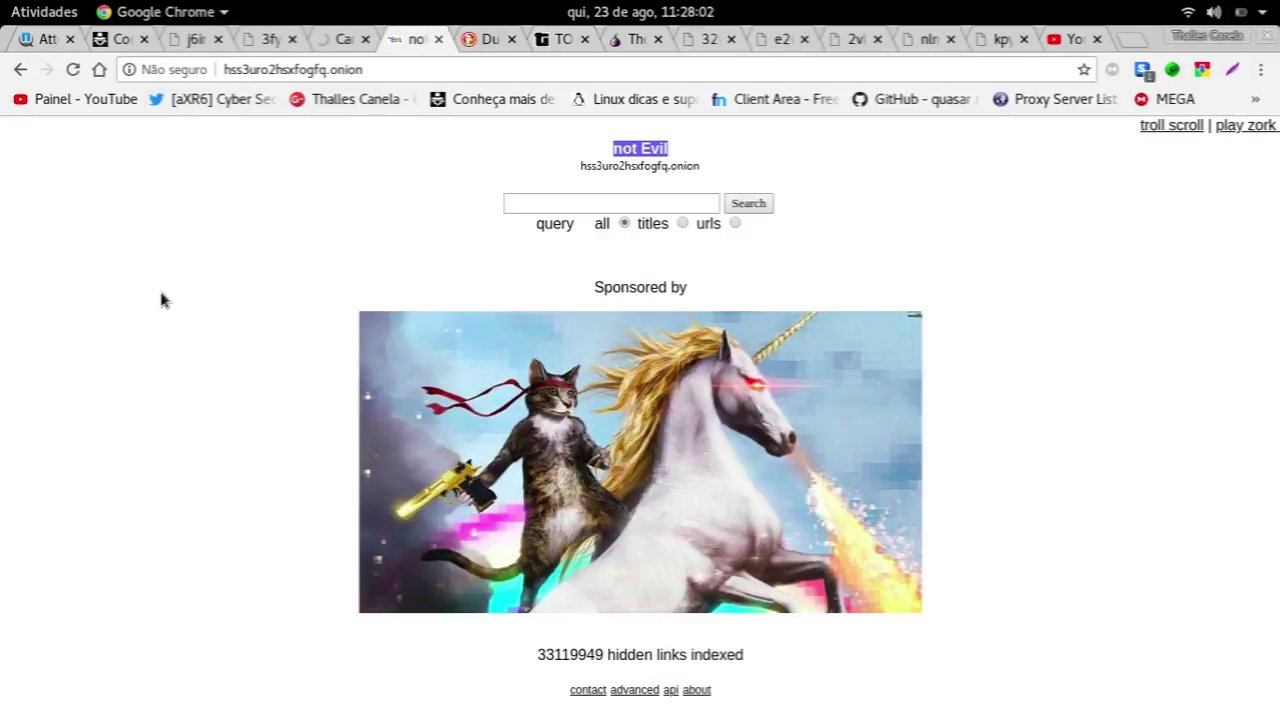
pyautogui.press('F12')
pyautogui.scroll(3, 231, 354)
pyautogui.scroll(3, 231, 354)
pyautogui.scroll(4, 231, 354)
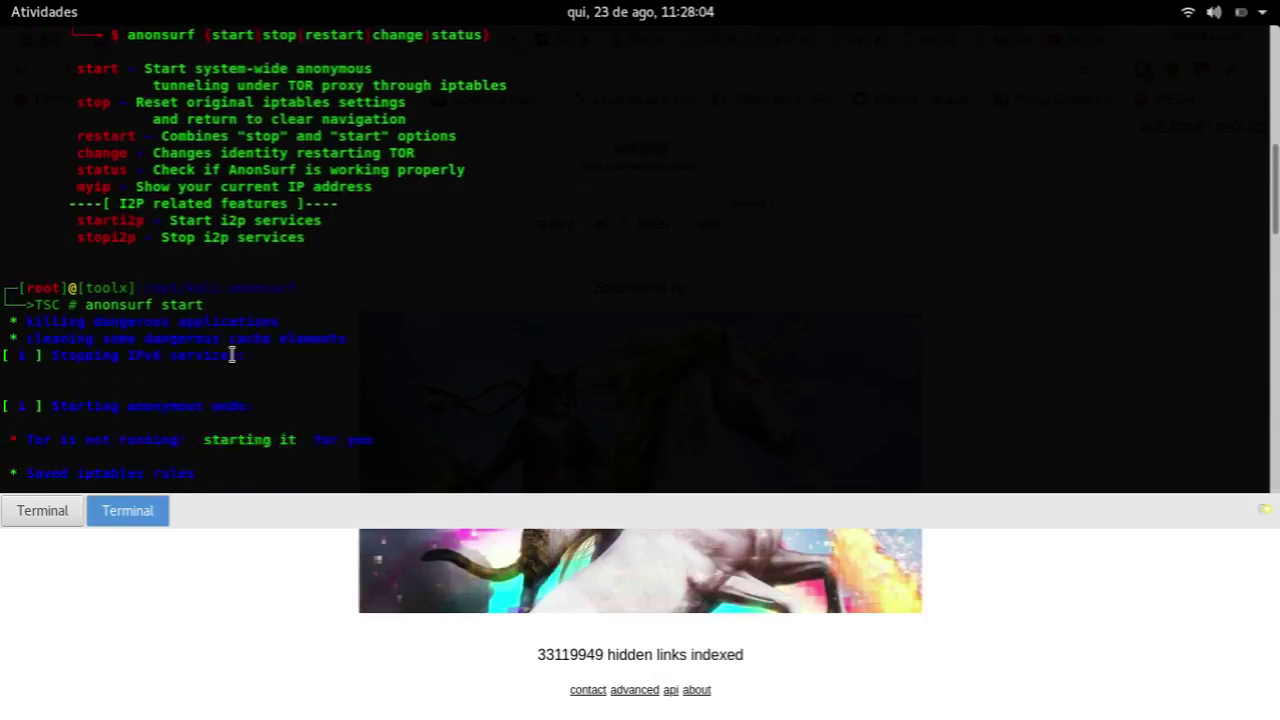
pyautogui.scroll(-4, 235, 354)
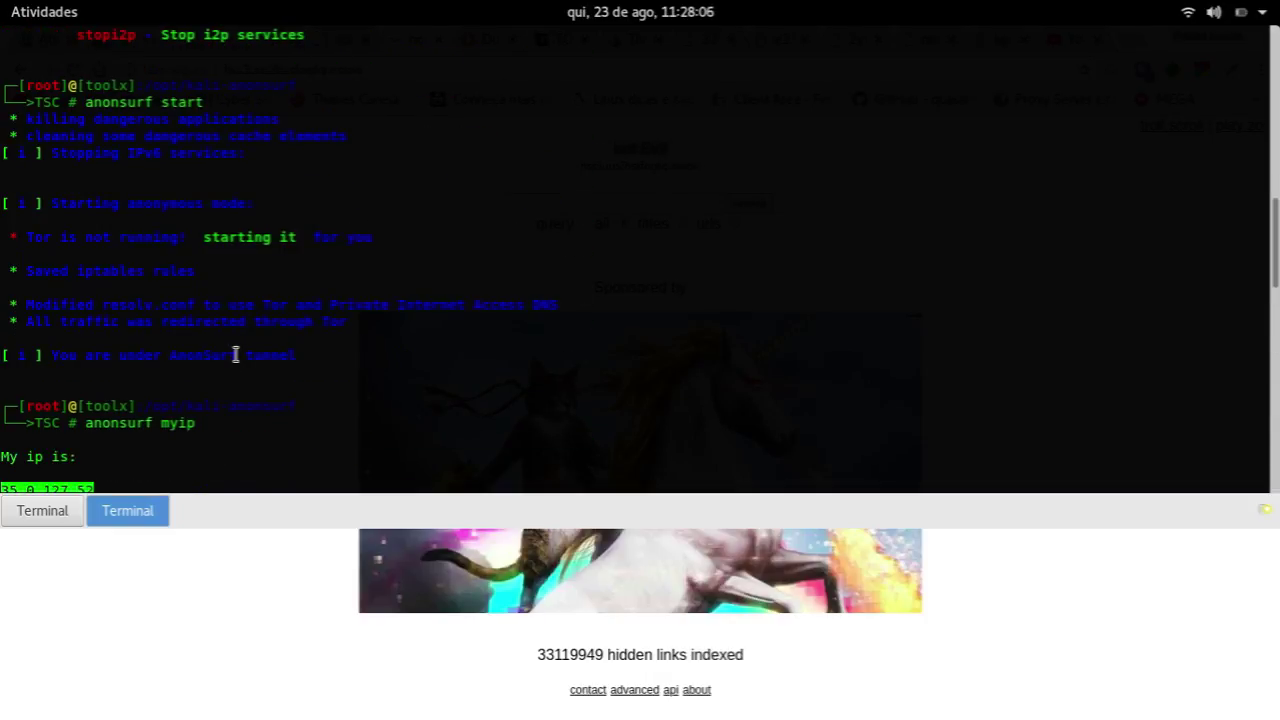
pyautogui.scroll(-4, 236, 354)
pyautogui.scroll(-4, 236, 354)
pyautogui.scroll(-3, 237, 354)
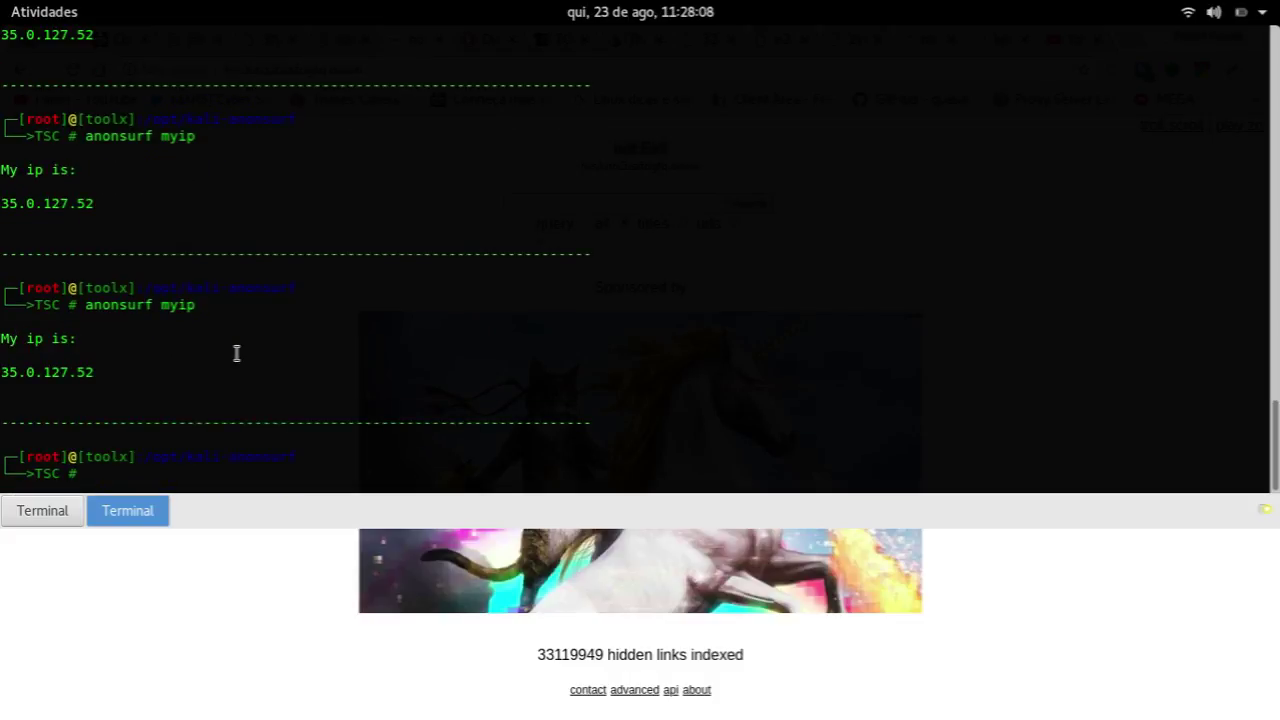
pyautogui.press('Up')
pyautogui.press('Return')
# Rerun anonsurf myip, then hide the terminal and open the hackersec.com deep-web list tab
pyautogui.press('Up')
pyautogui.press('Return')
pyautogui.press('F12')
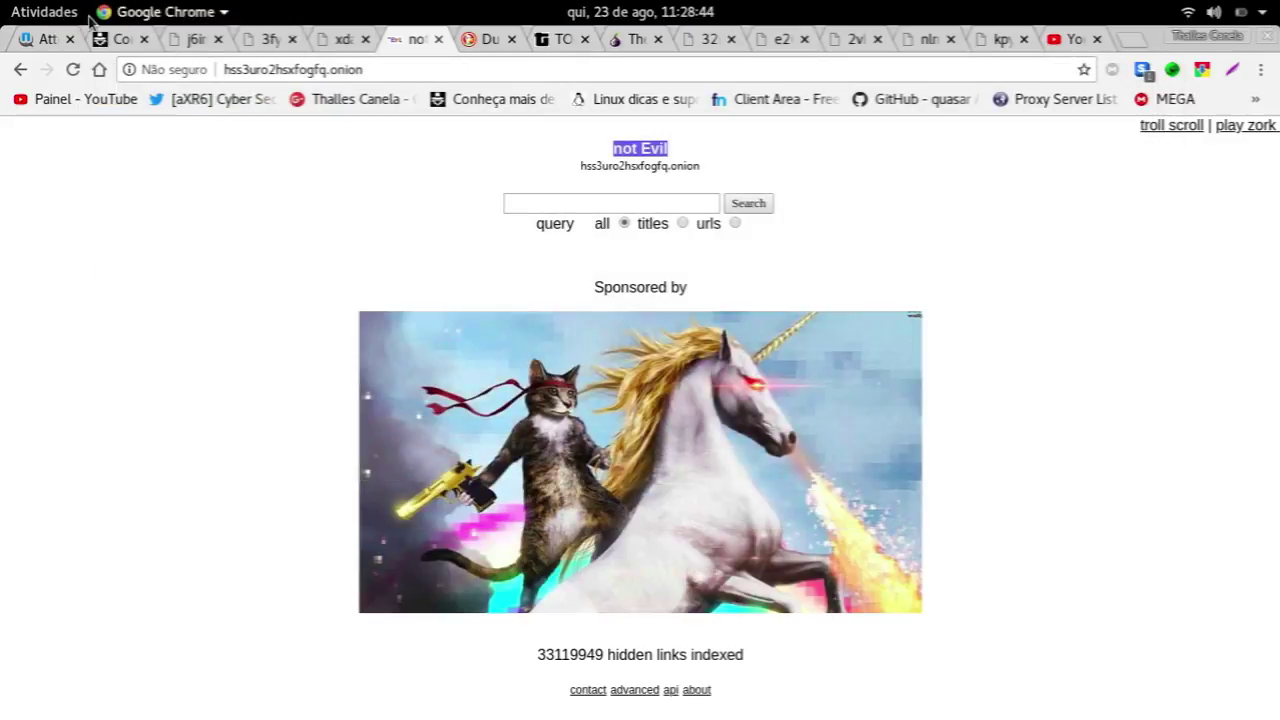
pyautogui.click(110, 38)
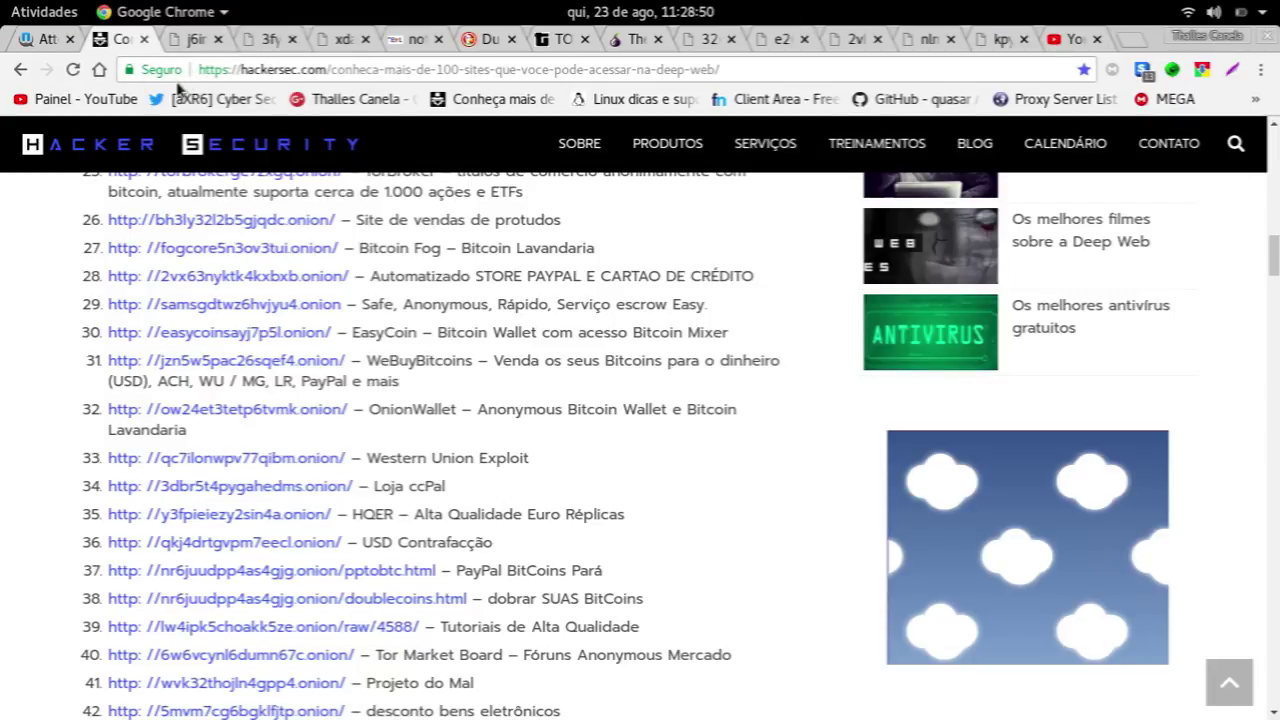
# Drop down the terminal again and start another anonsurf myip check
pyautogui.press('F12')
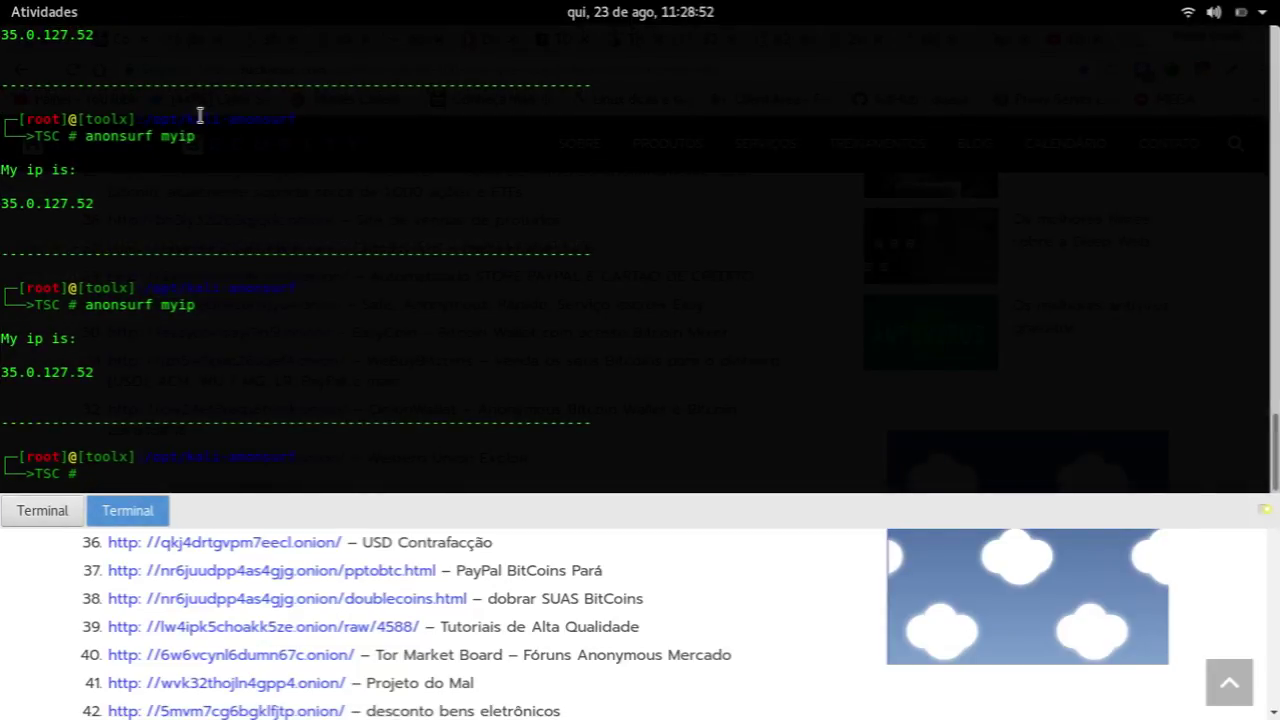
pyautogui.press('Up')
pyautogui.press('Return')
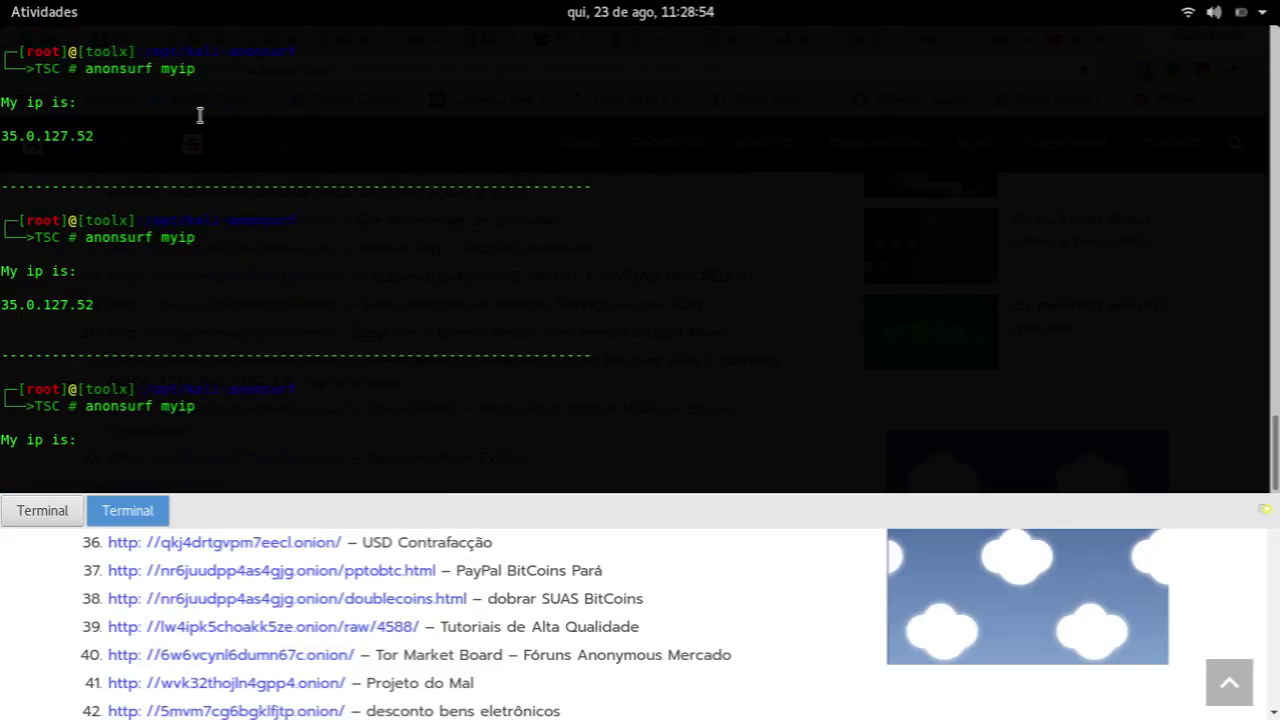
# Hide the terminal and step through the onion tabs up to the kpynyvym6xqi7wz2.onion error tab
pyautogui.press('F12')
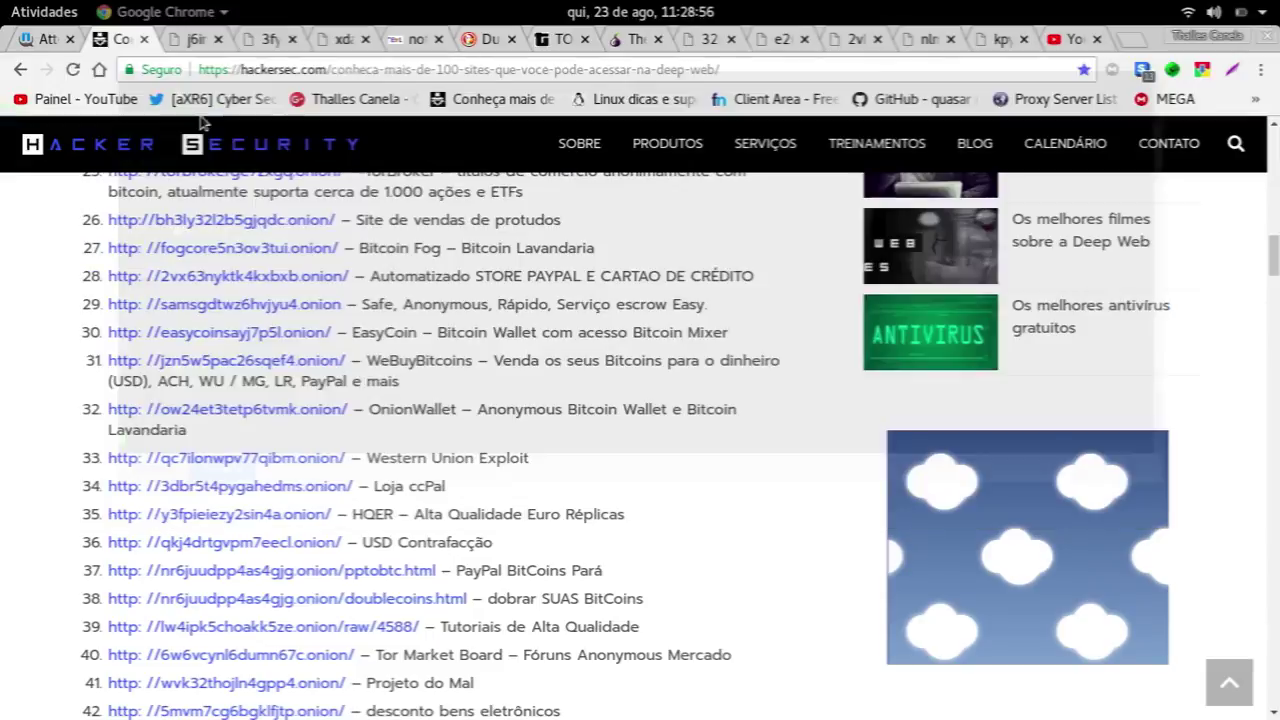
pyautogui.click(433, 45)
pyautogui.click(485, 40)
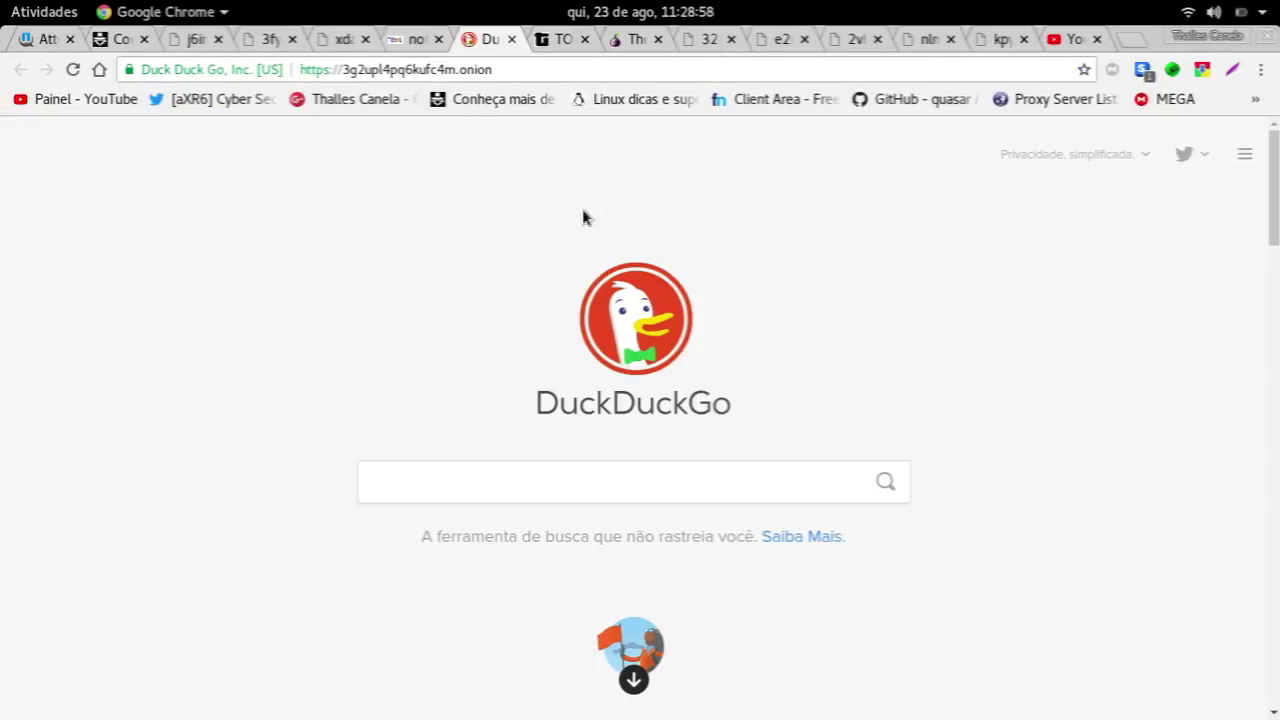
pyautogui.click(625, 42)
pyautogui.click(705, 42)
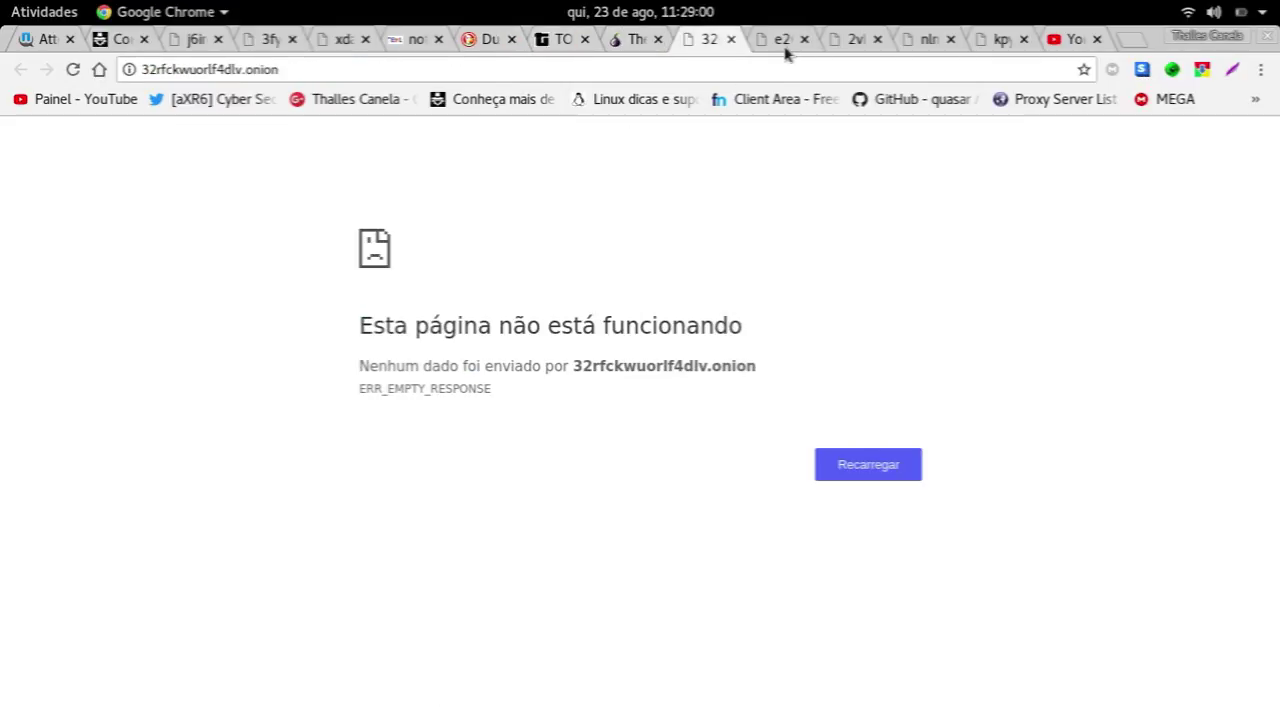
pyautogui.click(785, 45)
pyautogui.click(848, 45)
pyautogui.click(923, 43)
pyautogui.click(985, 42)
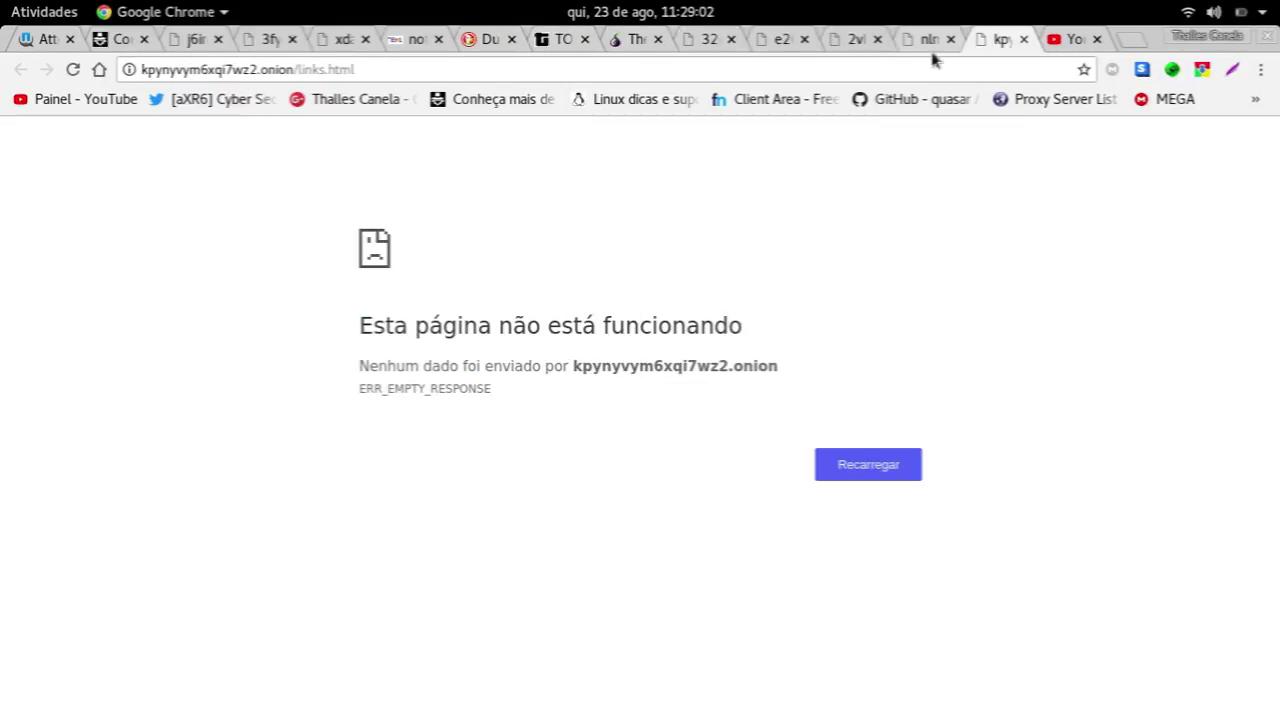
# Close the two unreachable ERR_EMPTY_RESPONSE onion tabs and check the remaining error tabs
pyautogui.click(877, 39)
pyautogui.click(804, 39)
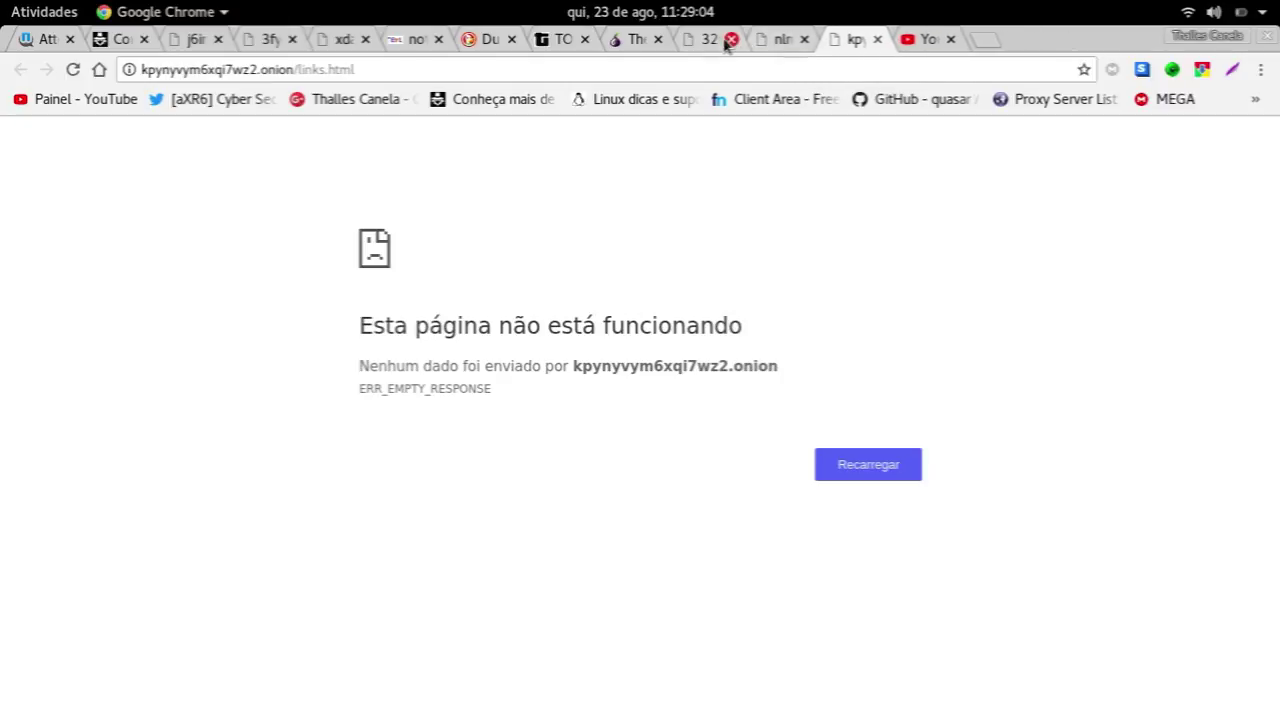
pyautogui.click(748, 44)
pyautogui.click(768, 44)
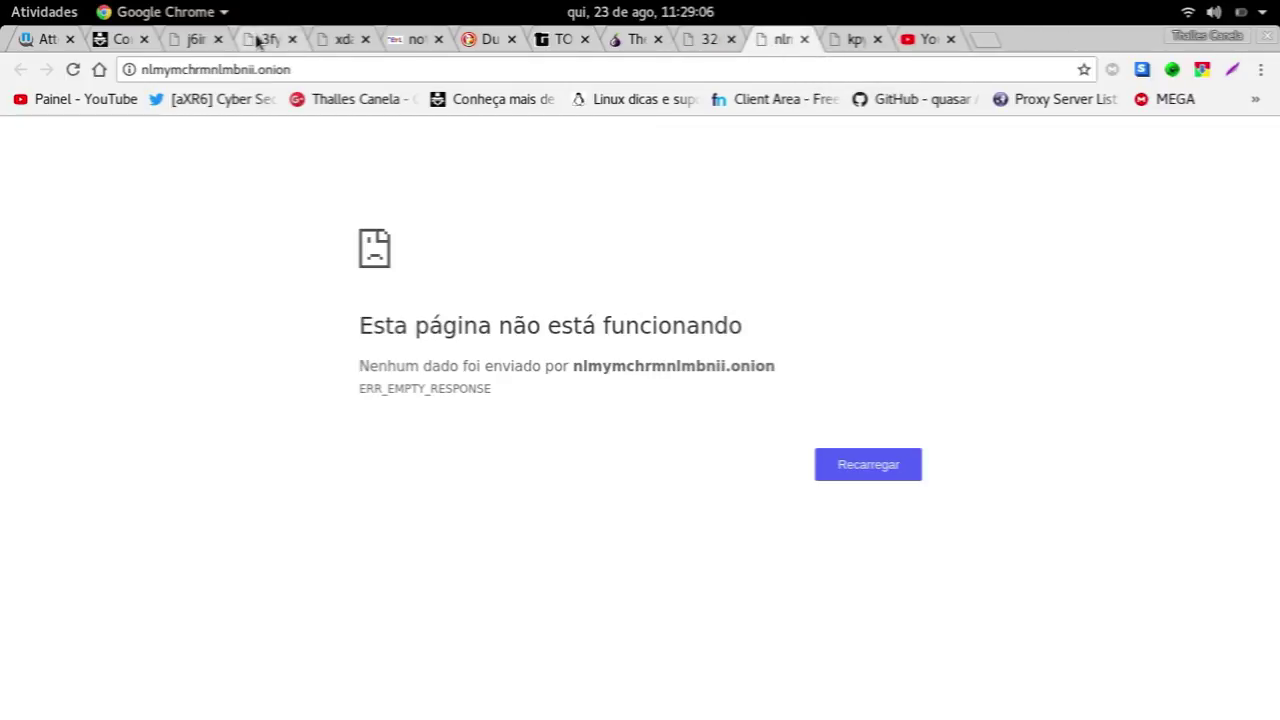
# Revisit the 3fyb44, not Evil, TORCH and third onion tabs, ending on DuckDuckGo's onion page
pyautogui.click(268, 40)
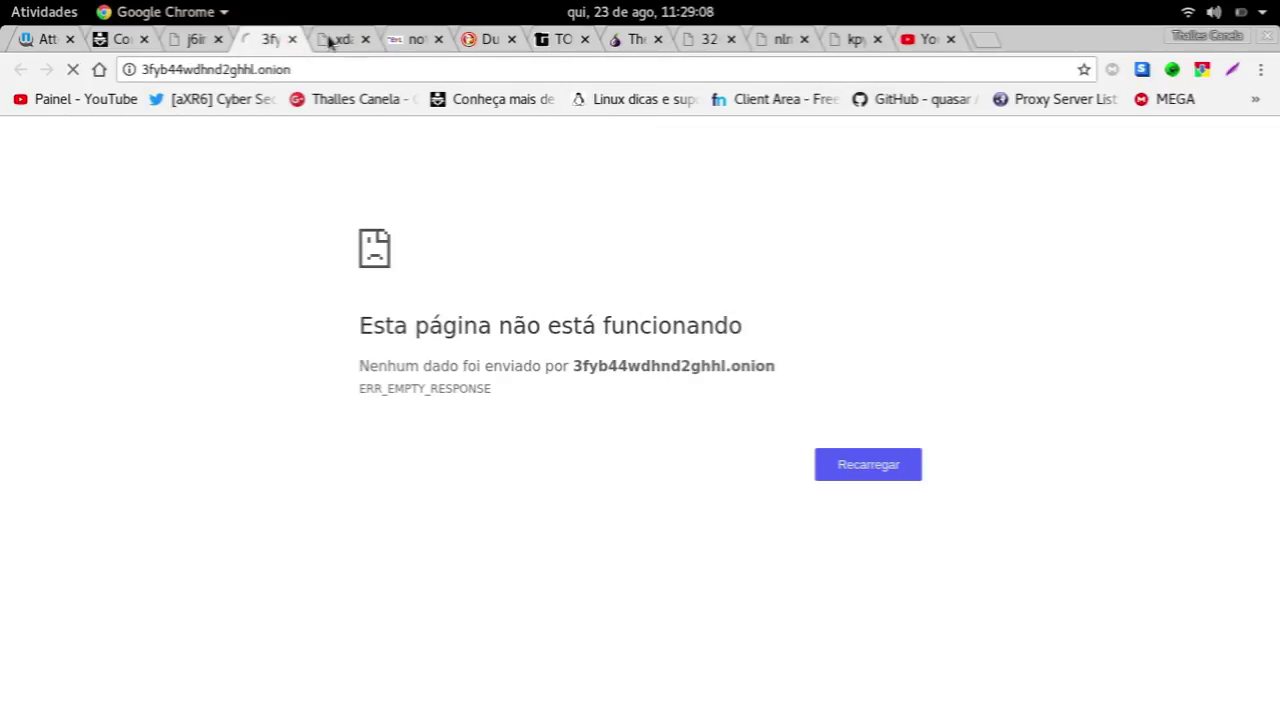
pyautogui.click(338, 40)
pyautogui.click(415, 42)
pyautogui.click(488, 42)
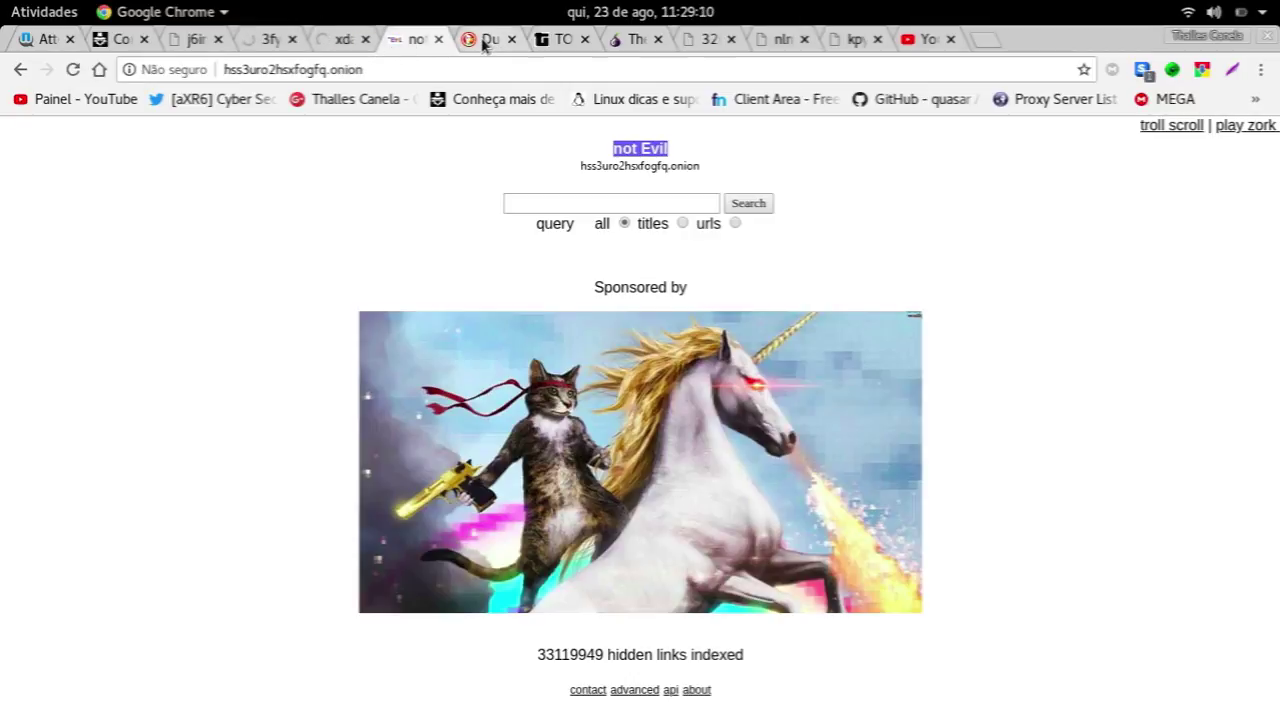
pyautogui.click(557, 42)
pyautogui.click(415, 42)
pyautogui.click(490, 42)
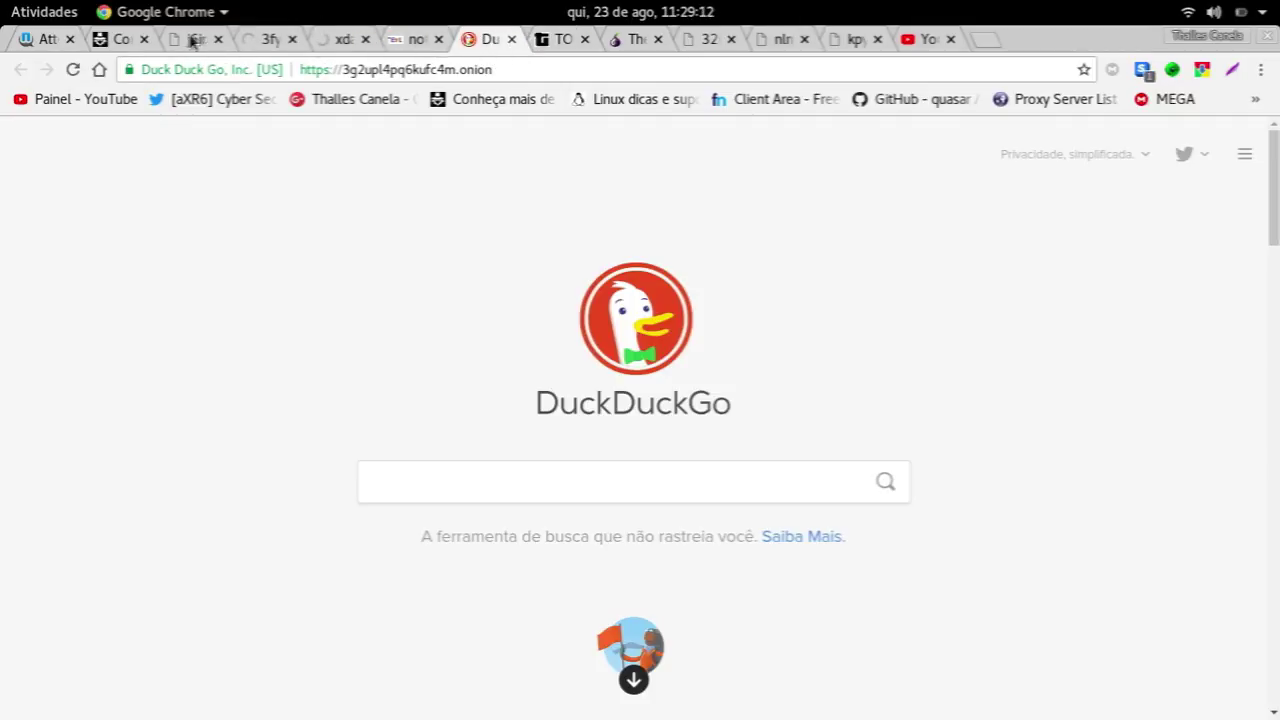
pyautogui.click(196, 42)
pyautogui.click(488, 40)
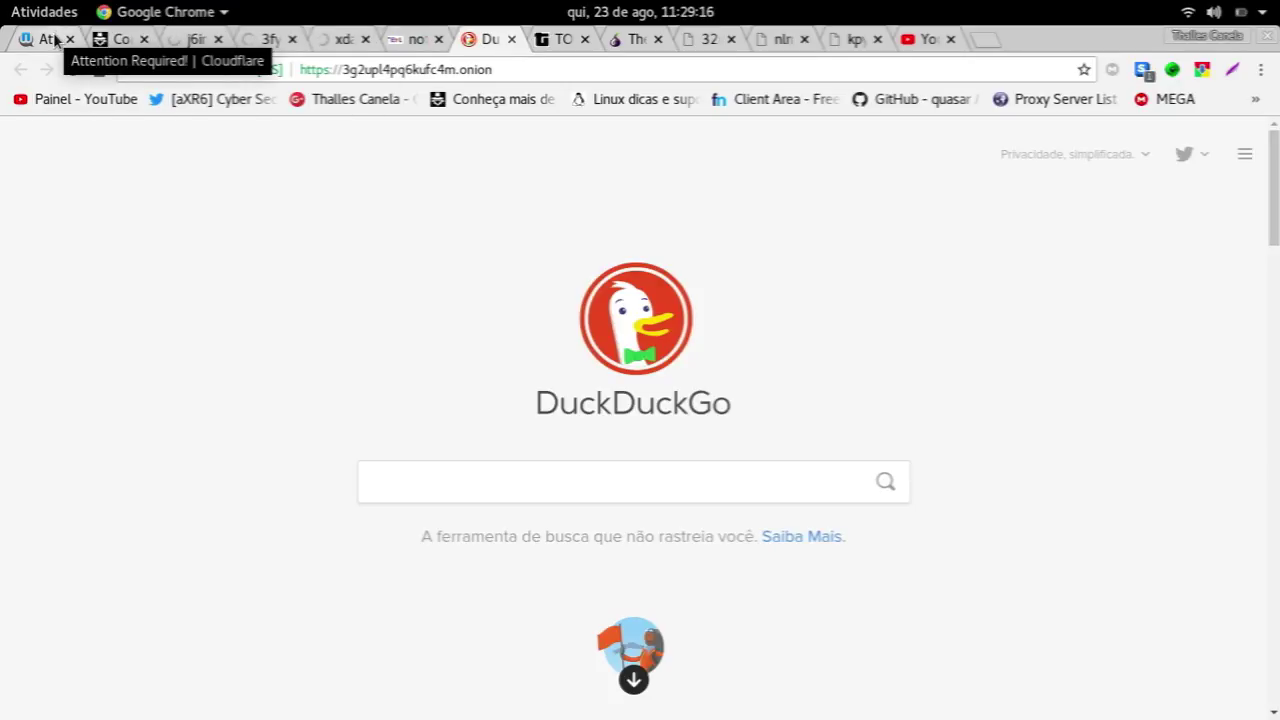
# Rerun anonsurf myip in the drop-down terminal
pyautogui.press('F12')
pyautogui.press('Up')
pyautogui.press('Return')
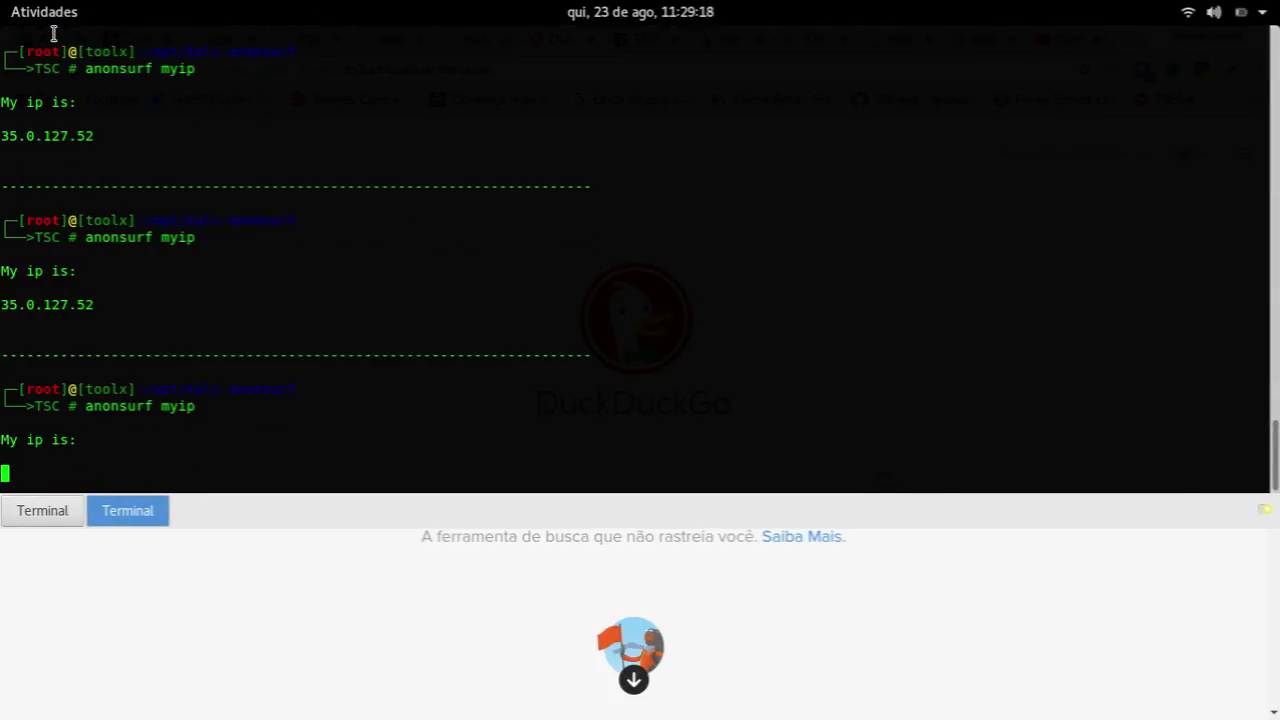